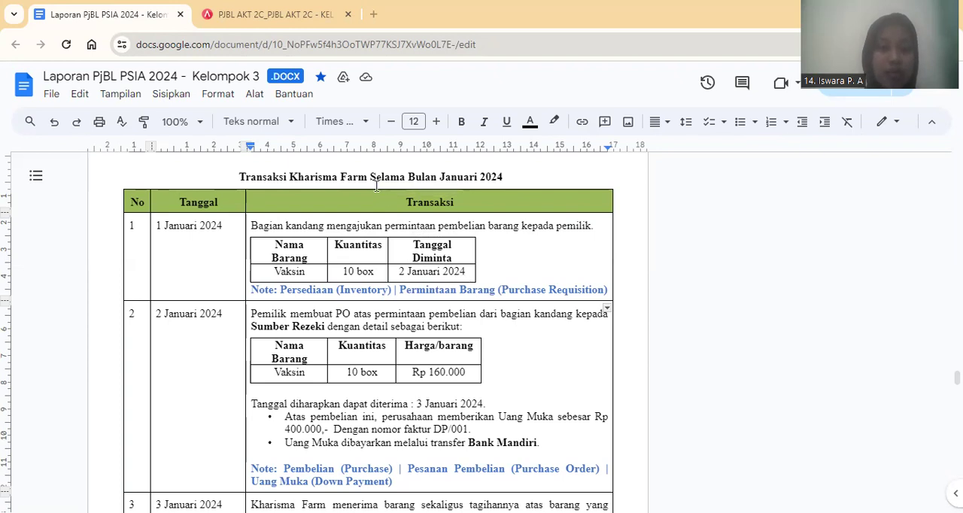
Switch to Accurate Online and start a new Permintaan Barang item request dated 01/01/2024.
{"action": "left_click", "coordinate": [305, 28]}
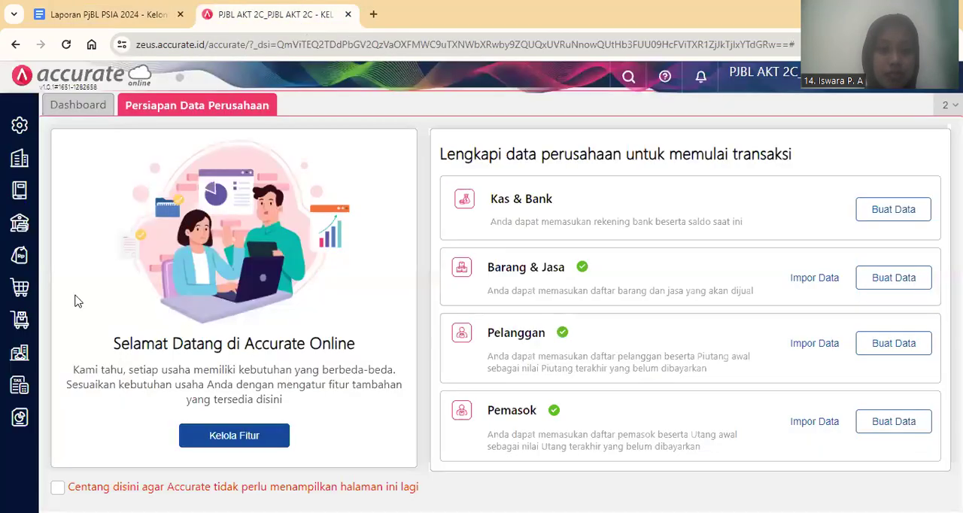
{"action": "left_click", "coordinate": [21, 336]}
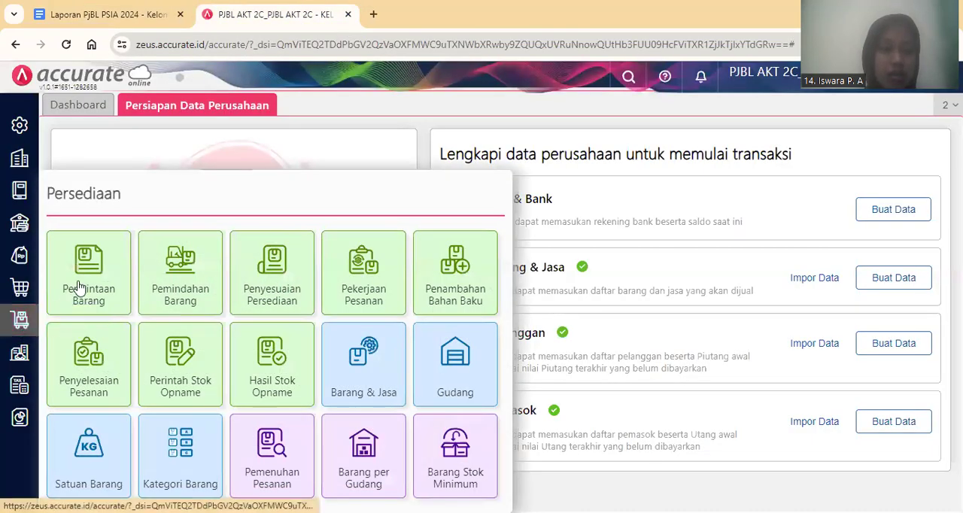
{"action": "left_click", "coordinate": [80, 286]}
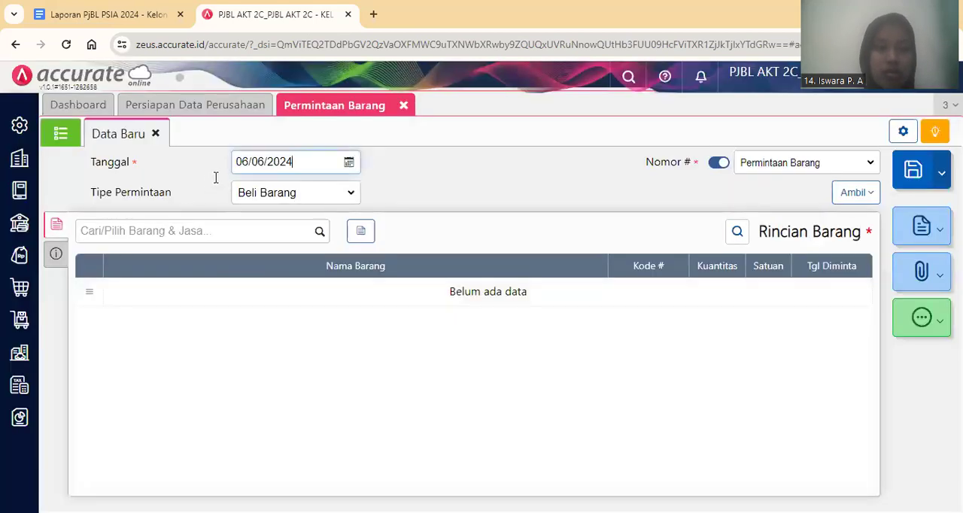
{"action": "triple_click", "coordinate": [259, 167]}
{"action": "type", "text": "01/01/2024"}
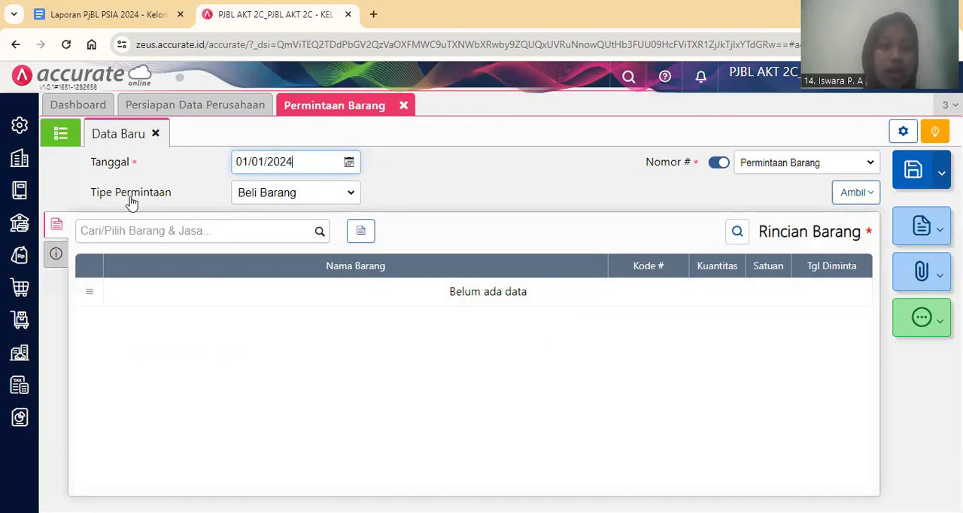
Add Vaksin to the item request with requested date 02/01/2024 and a quantity of 10 box.
{"action": "left_click", "coordinate": [258, 243]}
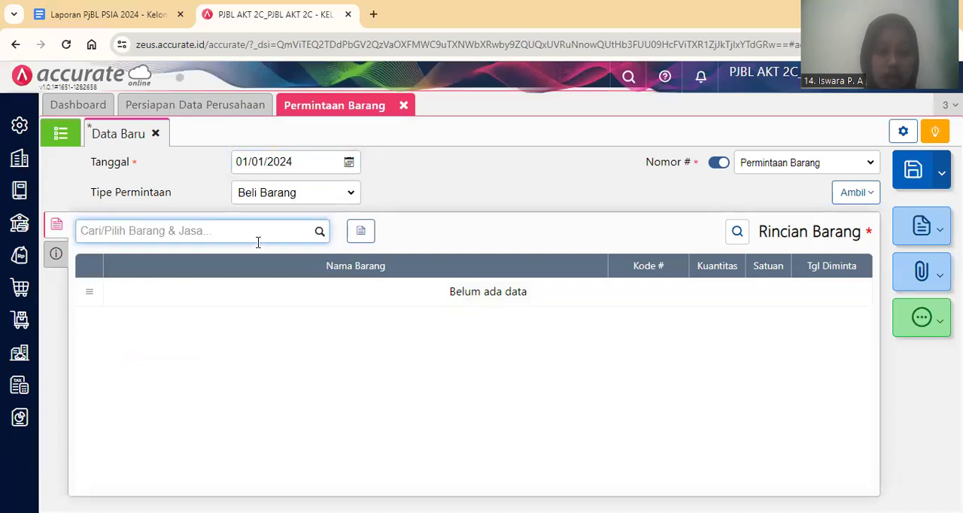
{"action": "type", "text": "VAKSIN"}
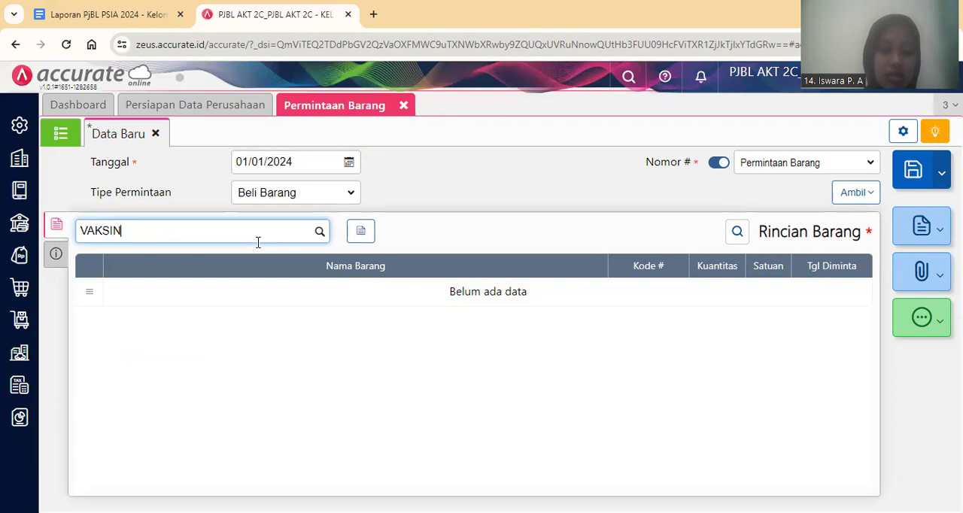
{"action": "left_click", "coordinate": [249, 281]}
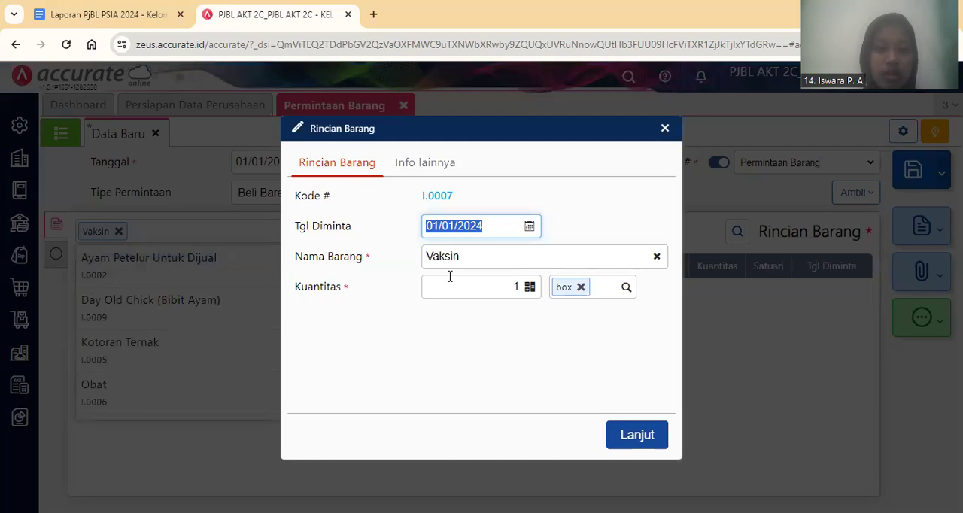
{"action": "type", "text": "02/01/2024"}
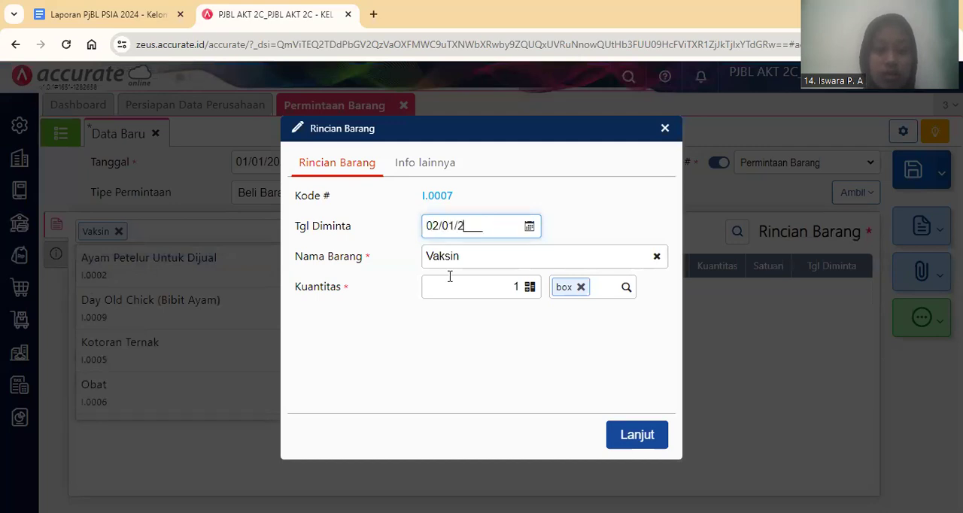
{"action": "key", "text": "Tab"}
{"action": "key", "text": "Tab"}
{"action": "key", "text": "BackSpace"}
{"action": "type", "text": "10"}
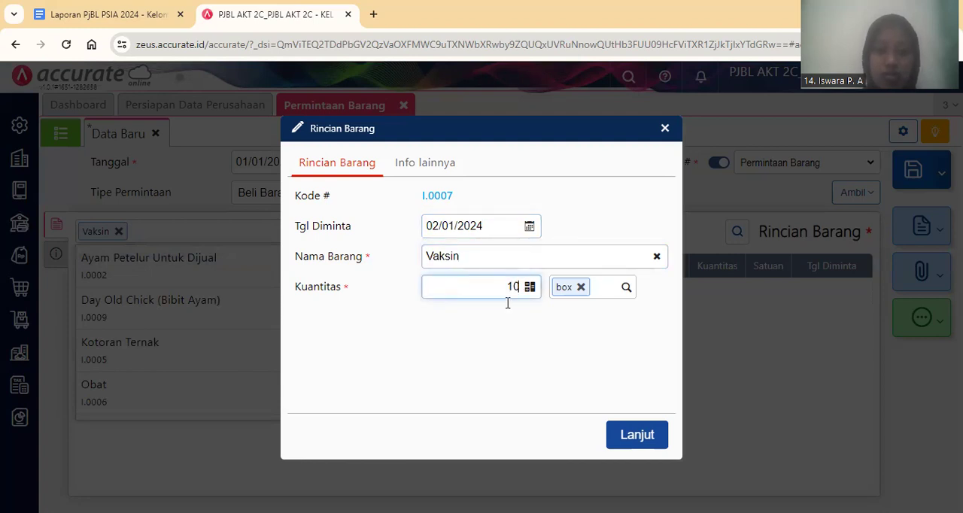
{"action": "left_click", "coordinate": [638, 435]}
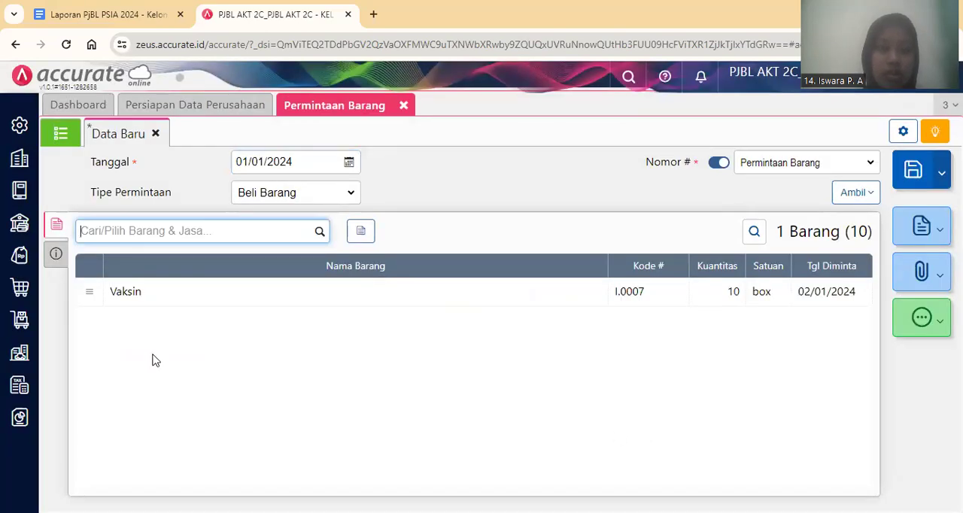
Check the item request's additional information and save the request.
{"action": "left_click", "coordinate": [57, 256]}
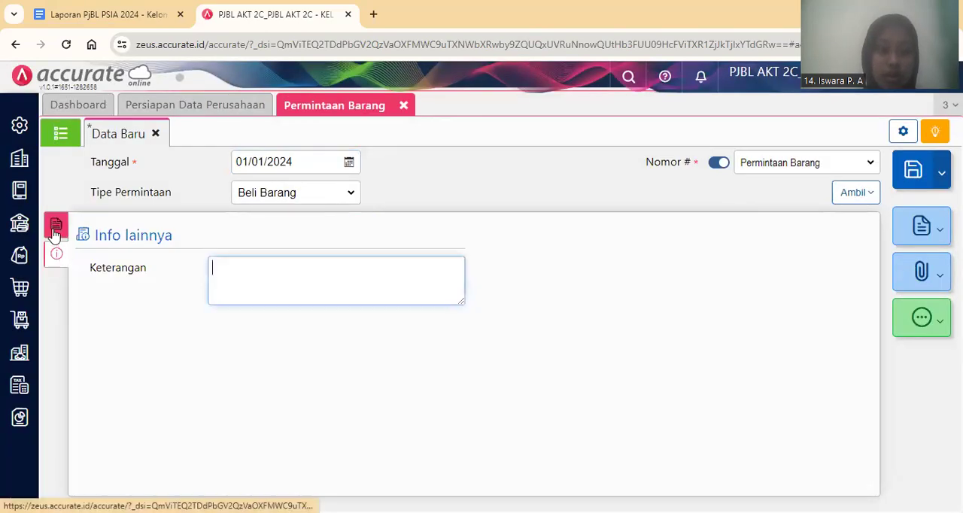
{"action": "left_click", "coordinate": [55, 233]}
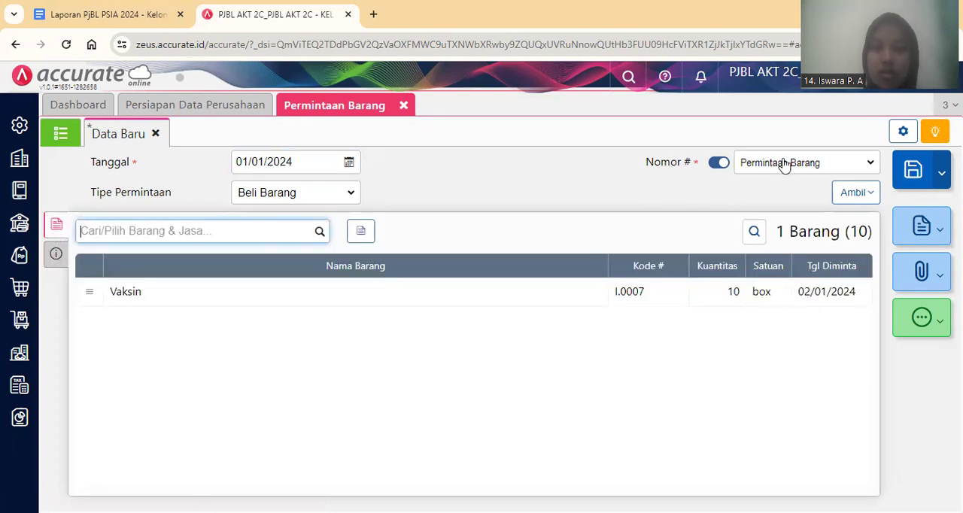
{"action": "left_click", "coordinate": [906, 176]}
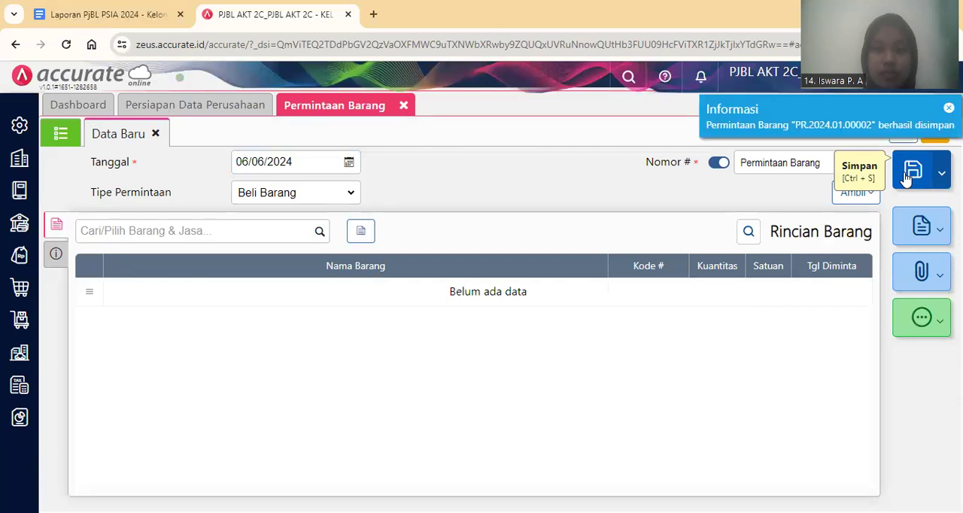
Check transaction 2 in the Google Docs report, then replace the item request form in Accurate Online with a new Pesanan Pembelian.
{"action": "left_click", "coordinate": [96, 9]}
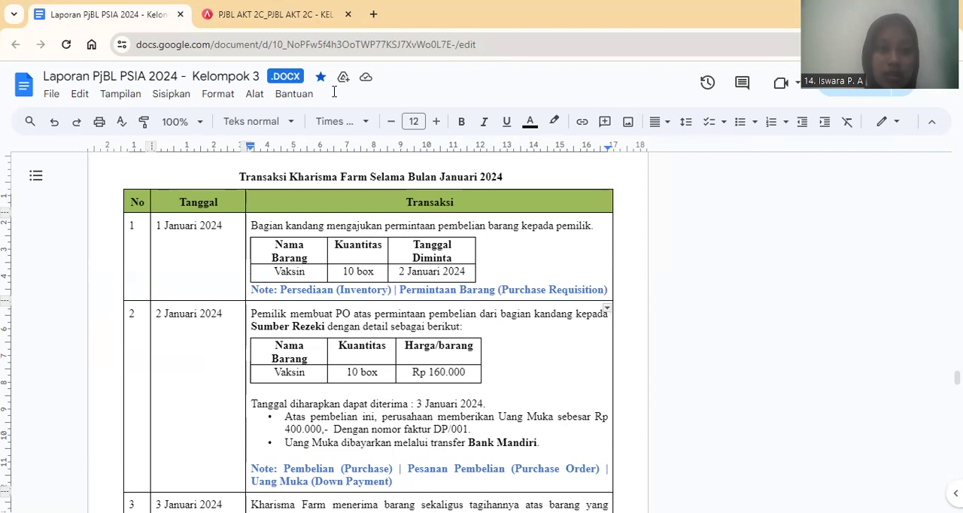
{"action": "key", "text": "ctrl+Tab"}
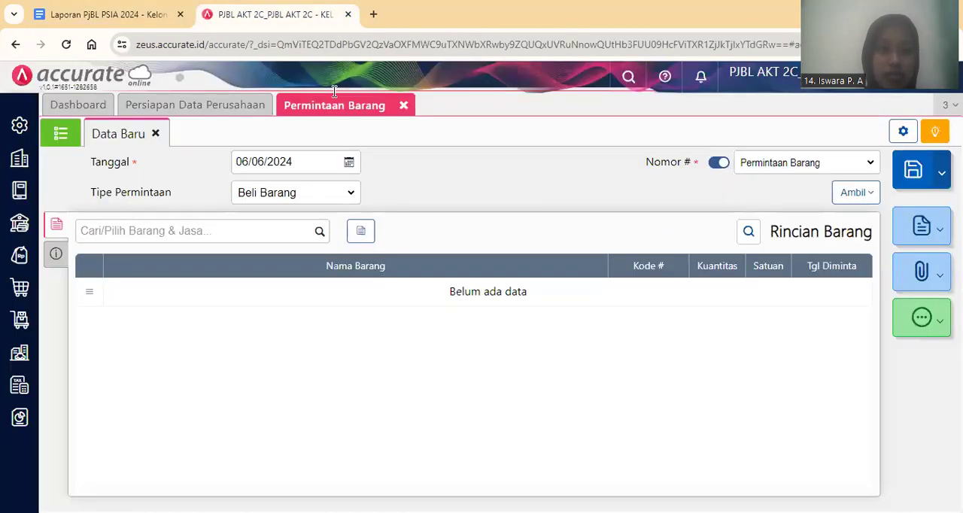
{"action": "left_click", "coordinate": [403, 105]}
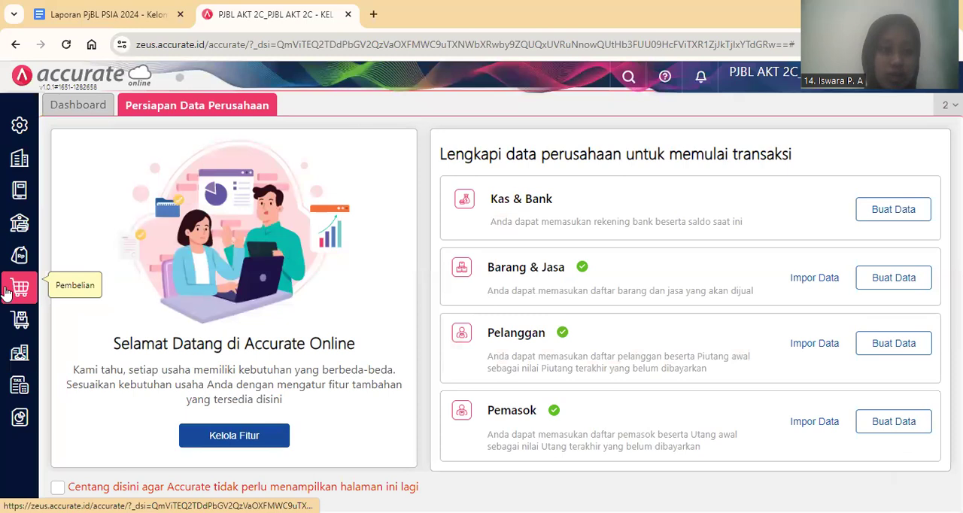
{"action": "left_click", "coordinate": [17, 289]}
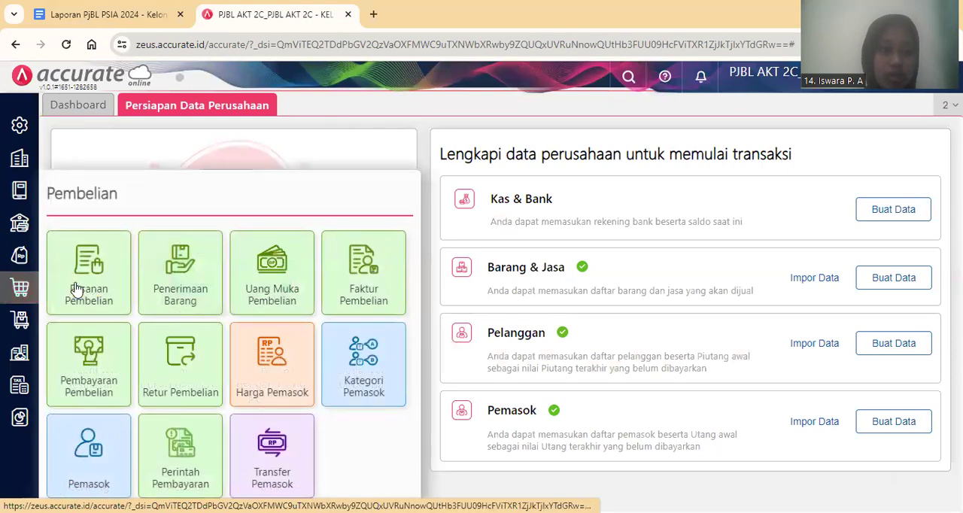
{"action": "left_click", "coordinate": [98, 285]}
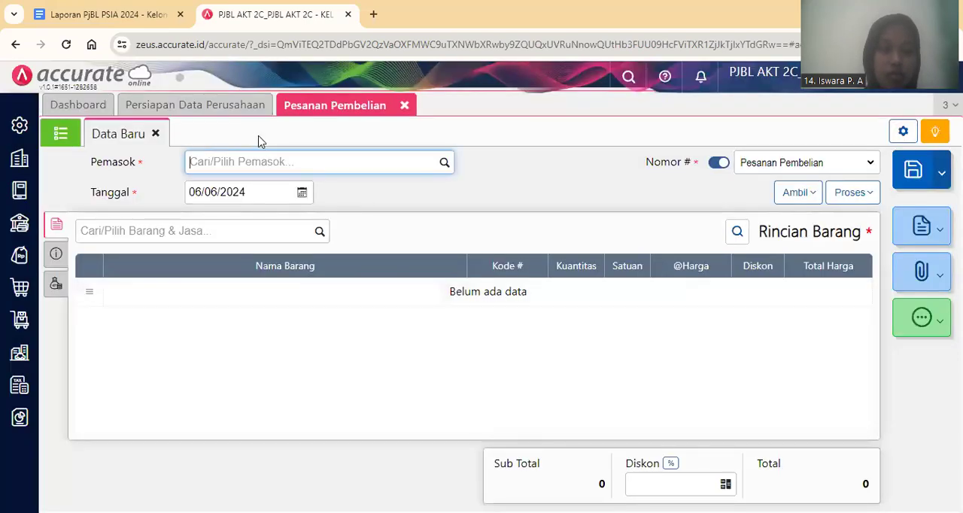
Set the purchase order's supplier to Sumber Rezeki, verified against the report document, and its date to 02/01/2024.
{"action": "type", "text": "S"}
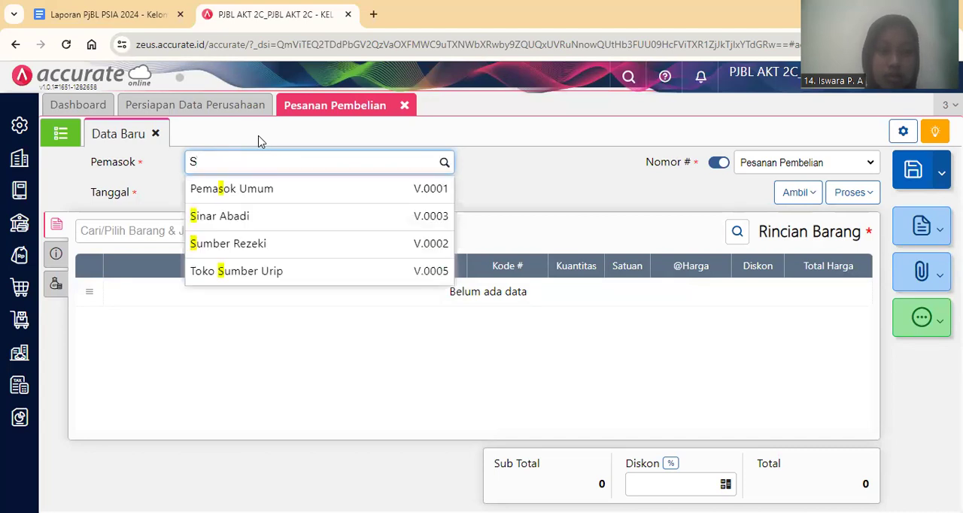
{"action": "left_click", "coordinate": [138, 9]}
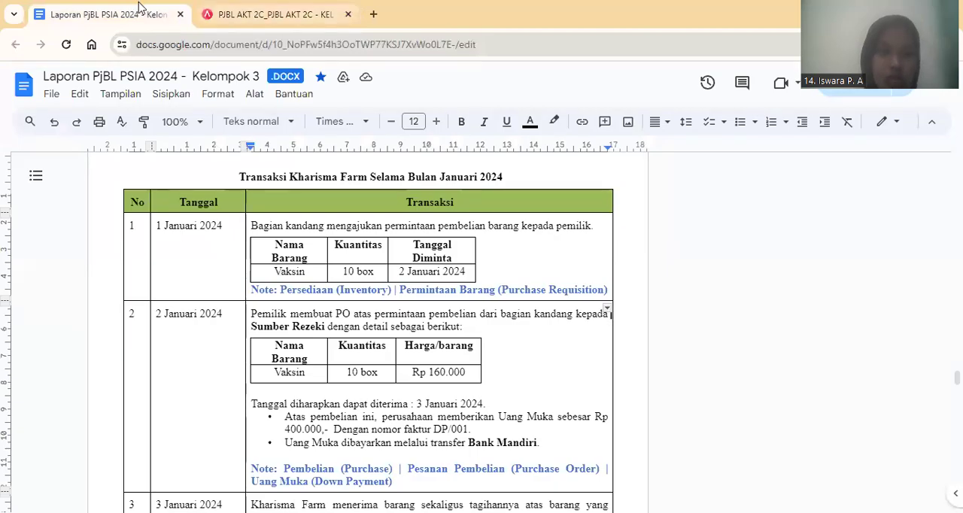
{"action": "key", "text": "ctrl+Tab"}
{"action": "type", "text": "Sumbe"}
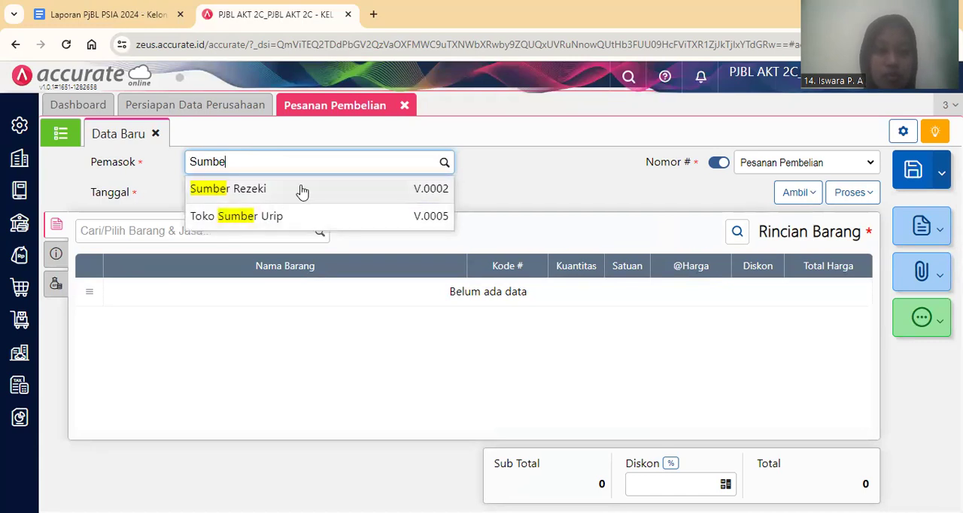
{"action": "left_click", "coordinate": [302, 192]}
{"action": "left_click", "coordinate": [268, 197]}
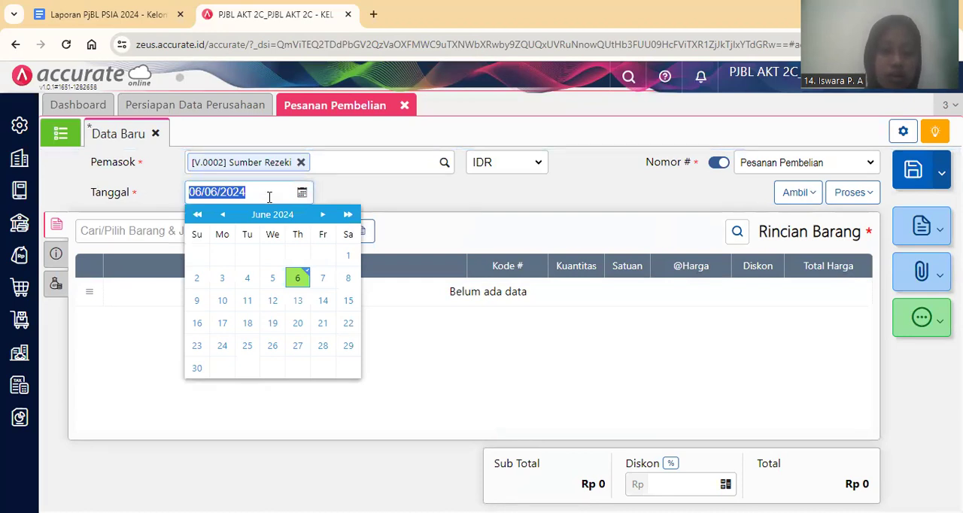
{"action": "type", "text": "02/01/2024"}
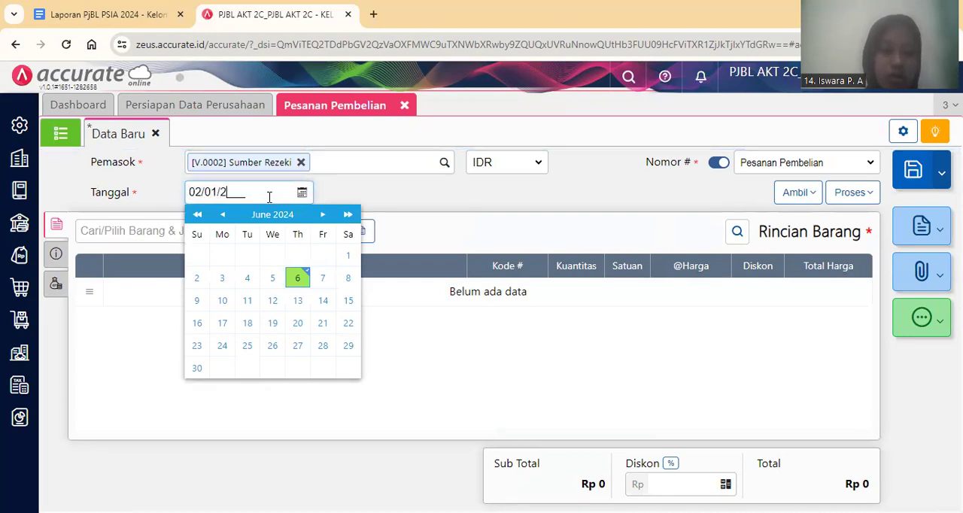
{"action": "left_click", "coordinate": [434, 200]}
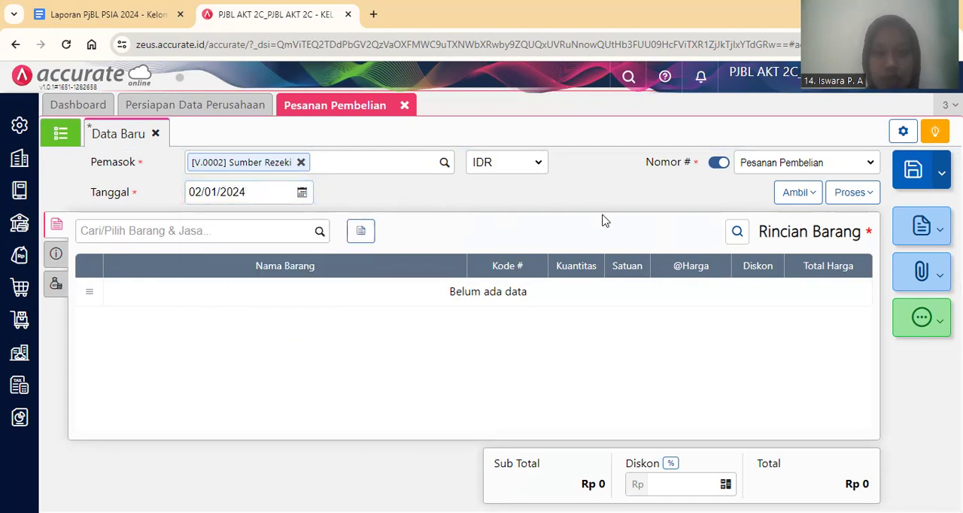
Copy the Vaksin line into the purchase order from the saved Permintaan Barang.
{"action": "left_click", "coordinate": [792, 197]}
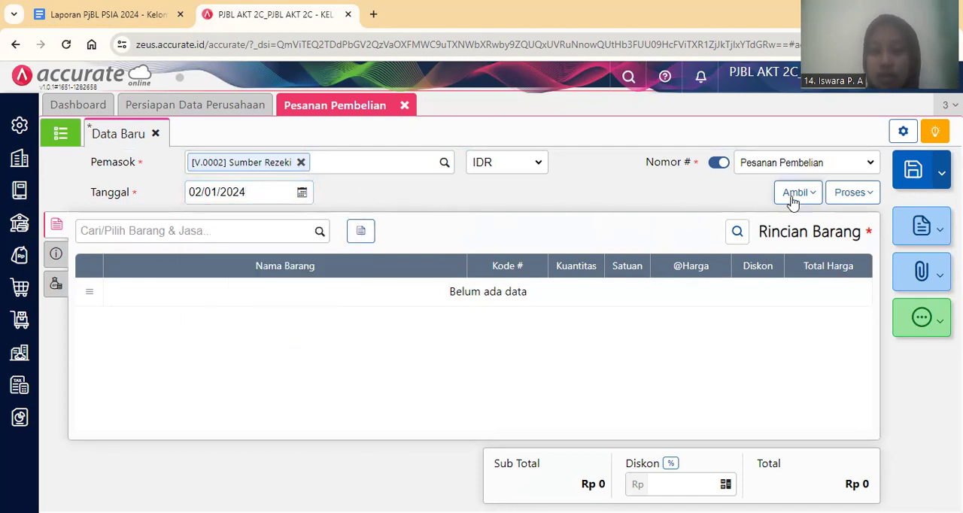
{"action": "left_click", "coordinate": [774, 274]}
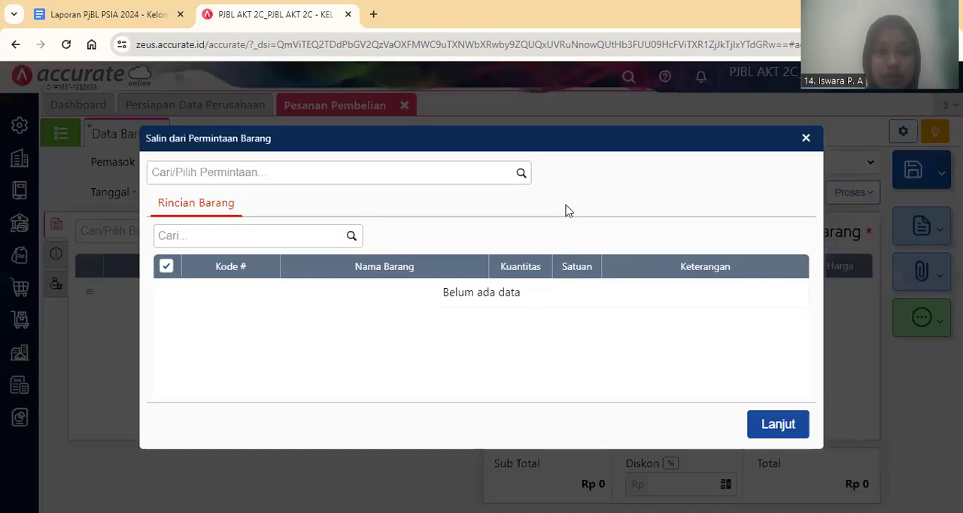
{"action": "left_click", "coordinate": [518, 176]}
{"action": "left_click", "coordinate": [497, 211]}
{"action": "left_click", "coordinate": [779, 447]}
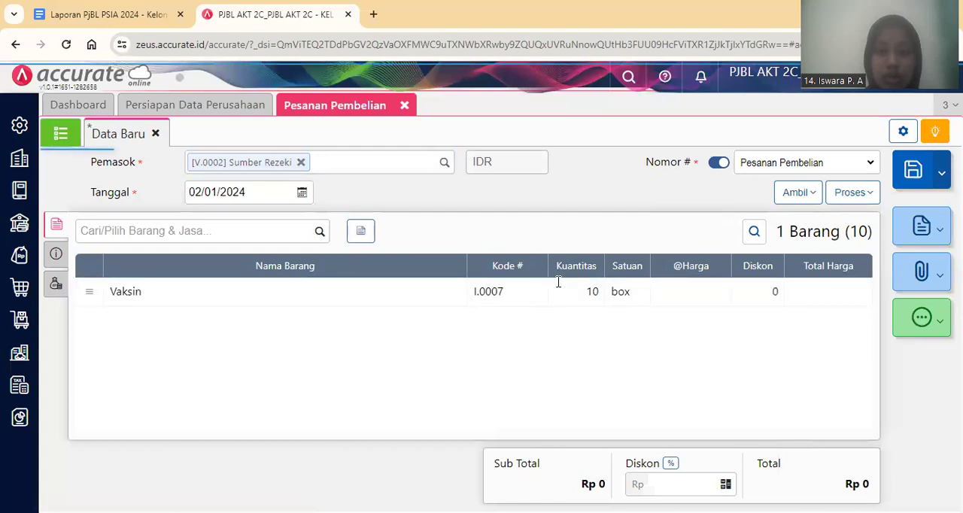
Set the unit price of the Vaksin line to Rp 160.000.
{"action": "left_click", "coordinate": [559, 289]}
{"action": "key", "text": "Tab"}
{"action": "key", "text": "Tab"}
{"action": "type", "text": "160"}
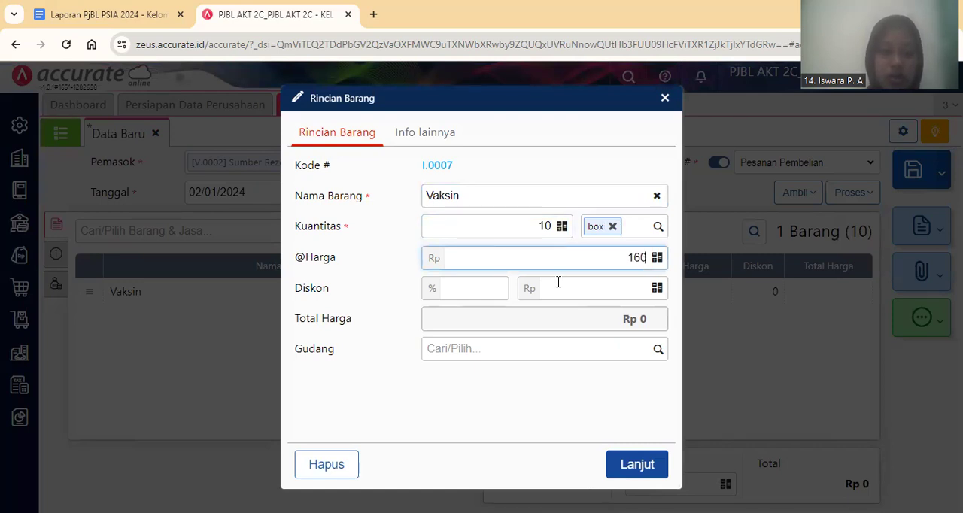
{"action": "type", "text": ".000"}
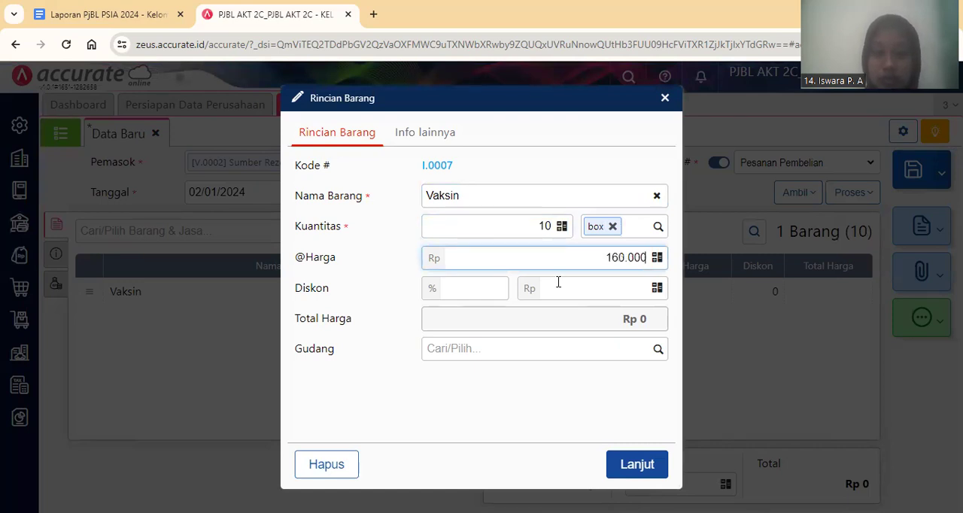
{"action": "left_click", "coordinate": [639, 467]}
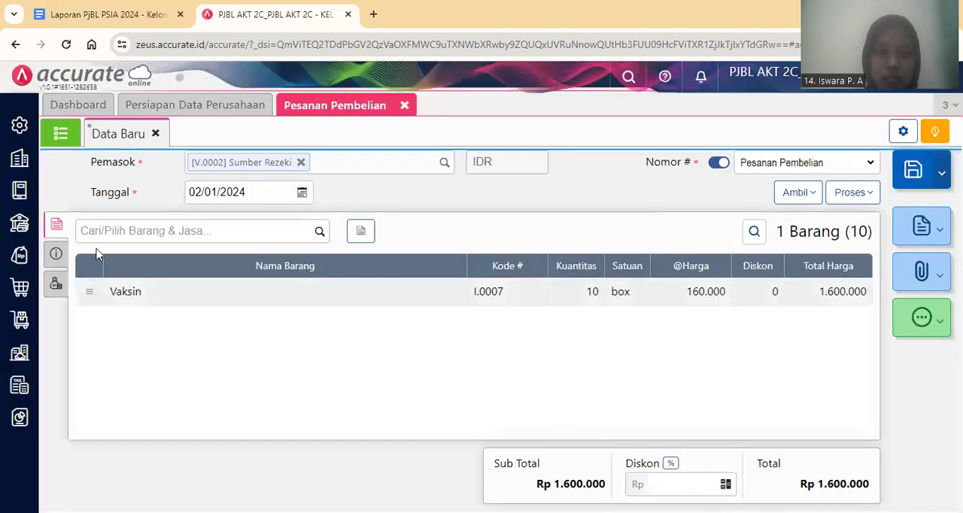
Fill the purchase order's shipping address with the first saved address and set the delivery date to 03/01/2024.
{"action": "left_click", "coordinate": [56, 253]}
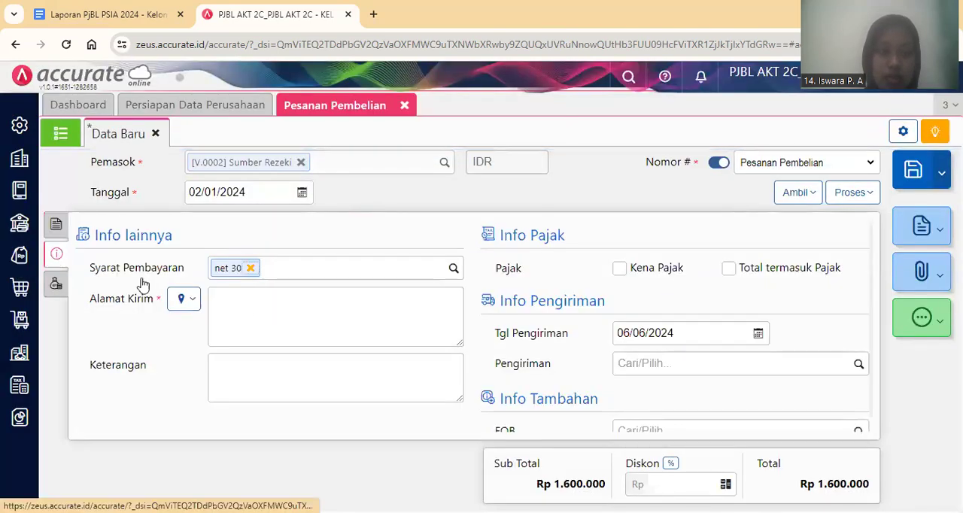
{"action": "left_click", "coordinate": [184, 300]}
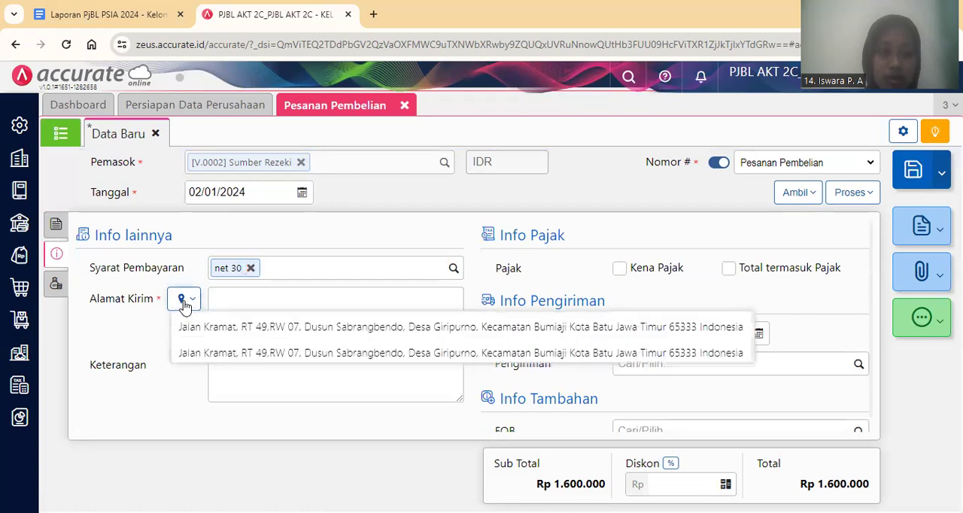
{"action": "left_click", "coordinate": [239, 334]}
{"action": "left_click", "coordinate": [679, 336]}
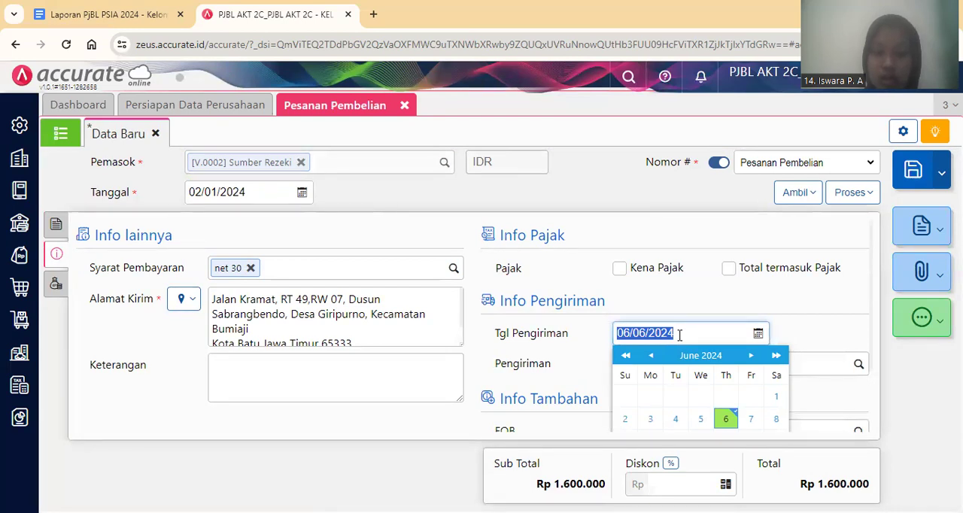
{"action": "type", "text": "03/0"}
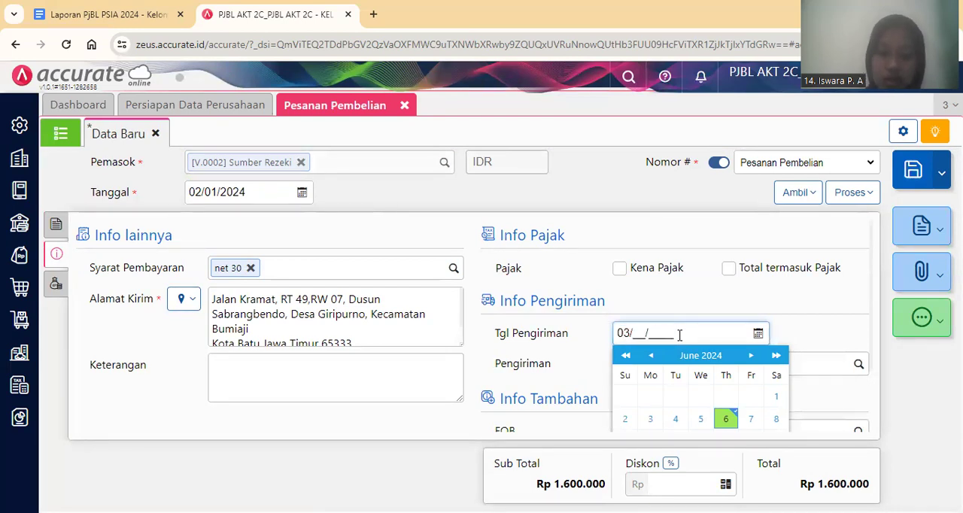
{"action": "type", "text": "1/2024"}
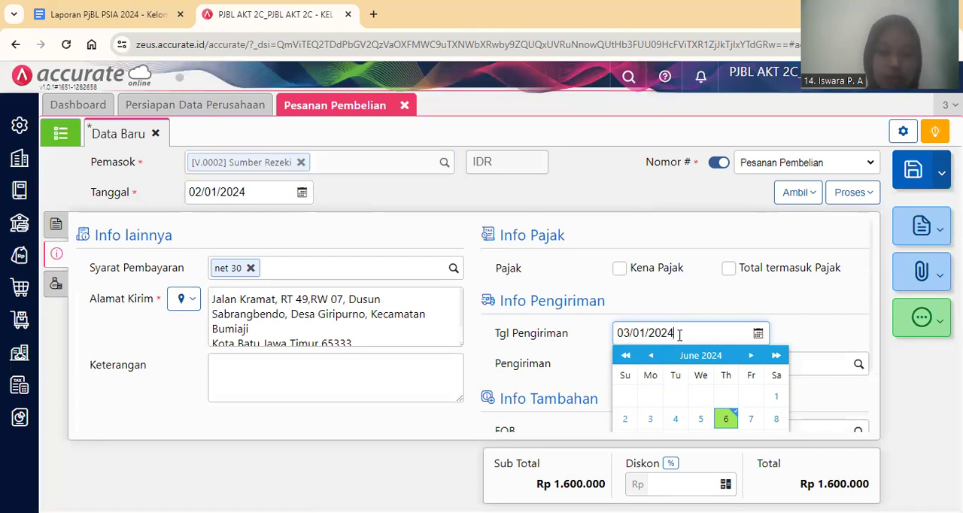
Process the Sumber Rezeki purchase order into a purchase down payment (Uang Muka).
{"action": "left_click", "coordinate": [424, 431]}
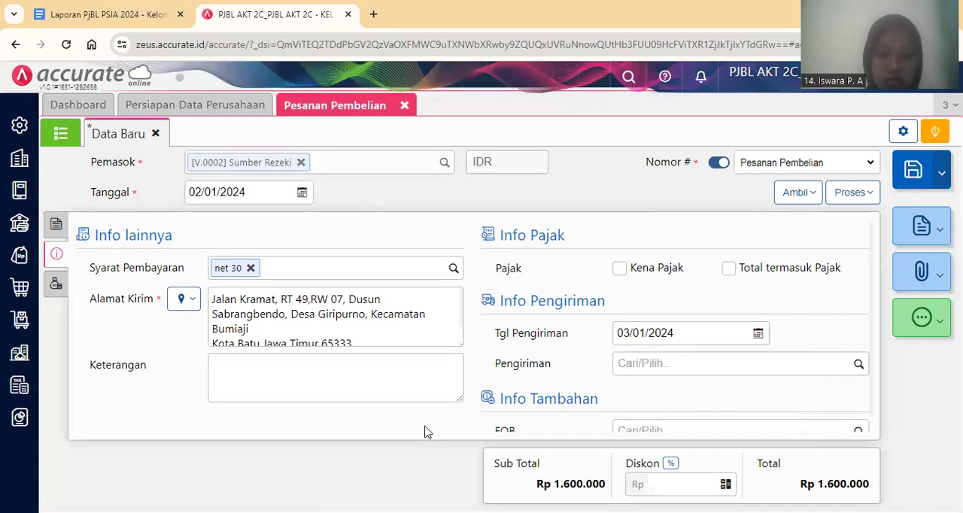
{"action": "left_click", "coordinate": [637, 367]}
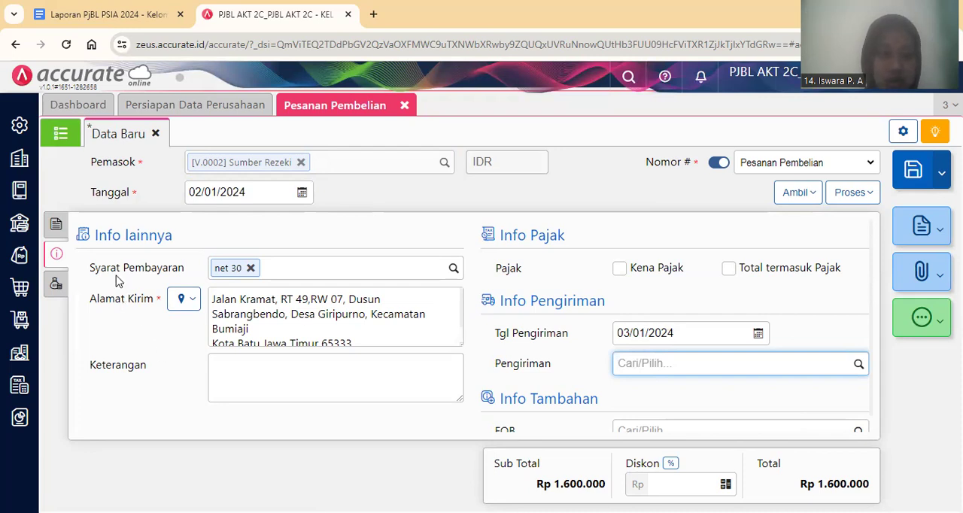
{"action": "left_click", "coordinate": [56, 225]}
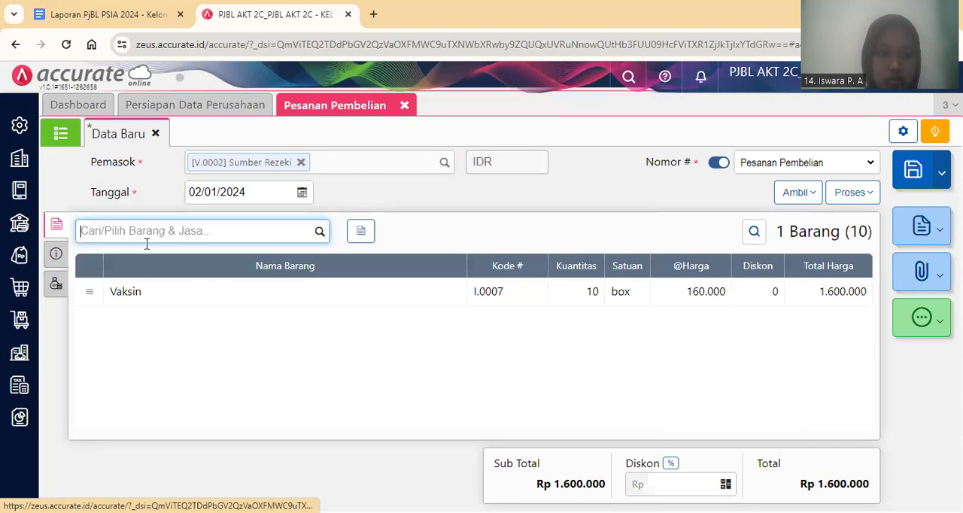
{"action": "left_click", "coordinate": [844, 197]}
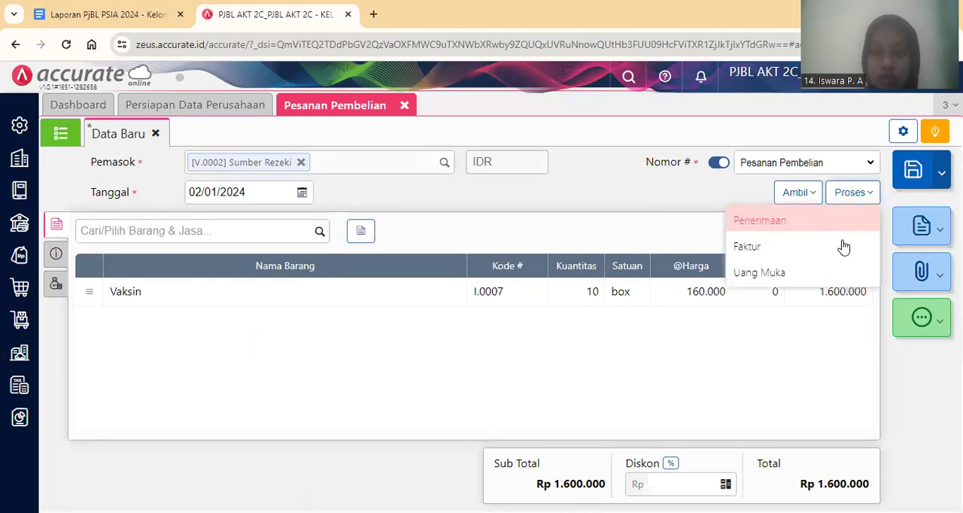
{"action": "left_click", "coordinate": [840, 274]}
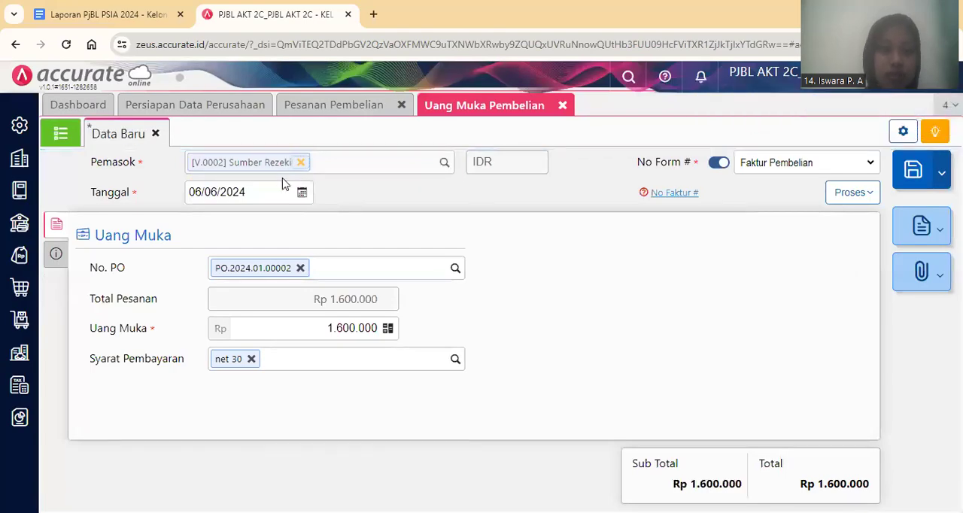
Set the down payment's date to 02/01/2024 and its amount to Rp 400.000.
{"action": "left_click", "coordinate": [262, 196]}
{"action": "type", "text": "02/"}
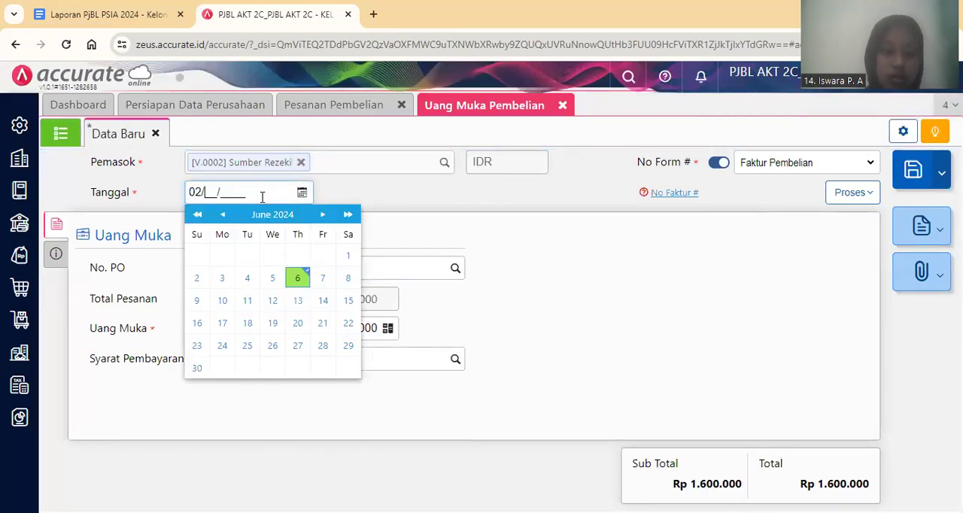
{"action": "type", "text": "01/2024"}
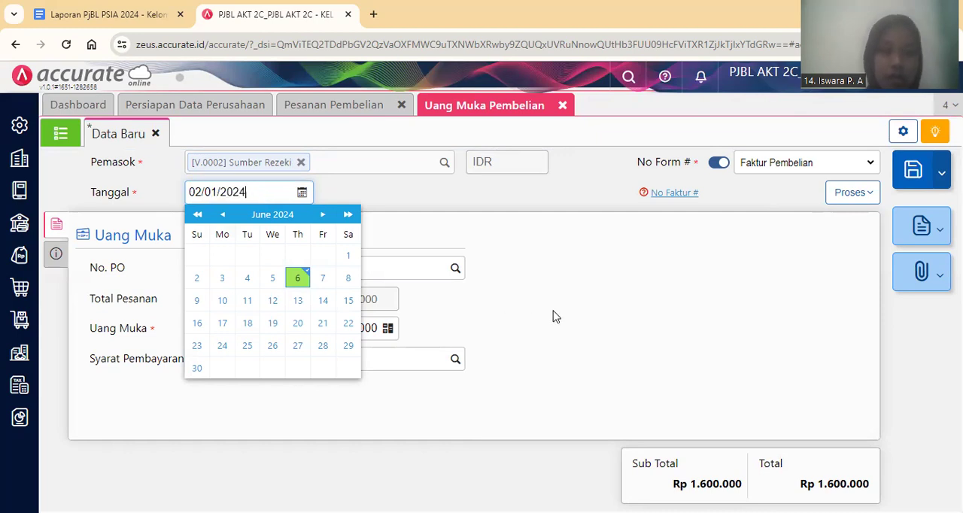
{"action": "left_click", "coordinate": [553, 317]}
{"action": "left_click_drag", "start_coordinate": [329, 329], "coordinate": [403, 331]}
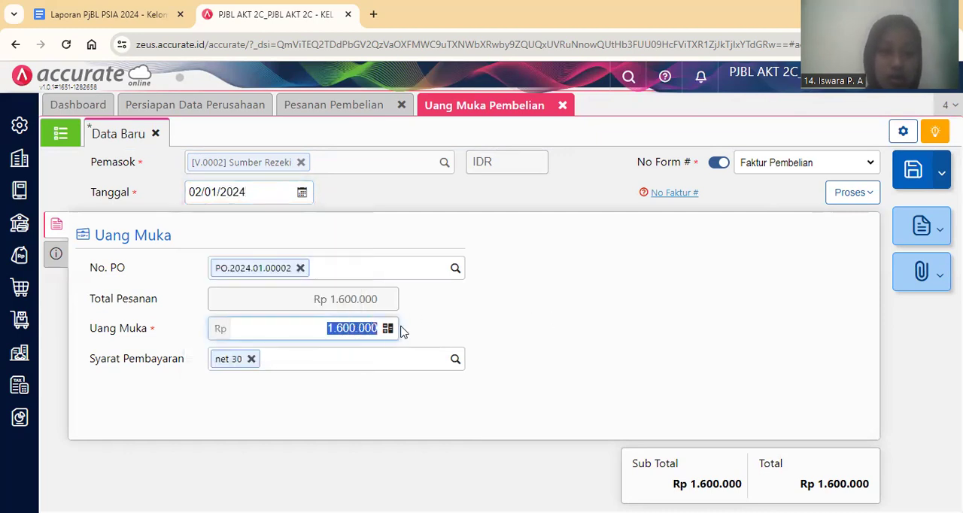
{"action": "type", "text": "400"}
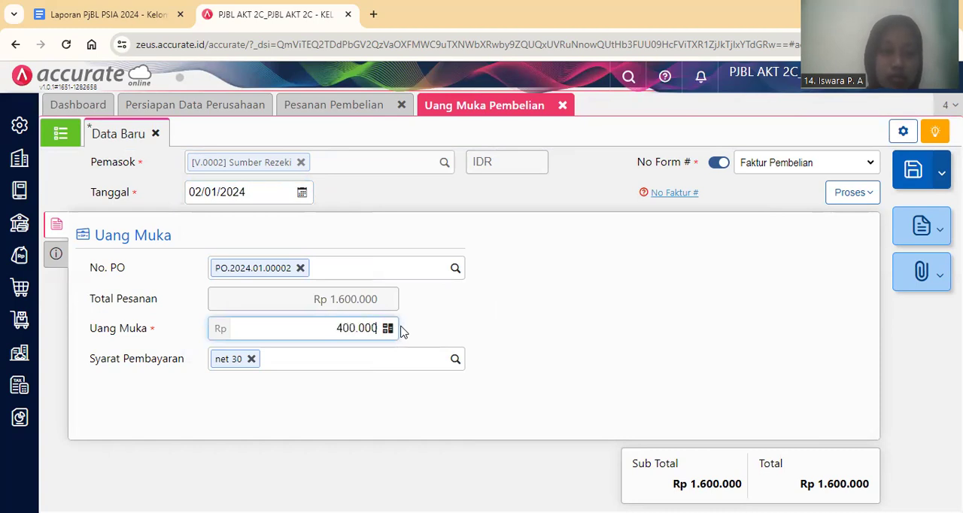
Enter DP/001 as the invoice number of the down payment.
{"action": "left_click", "coordinate": [60, 256]}
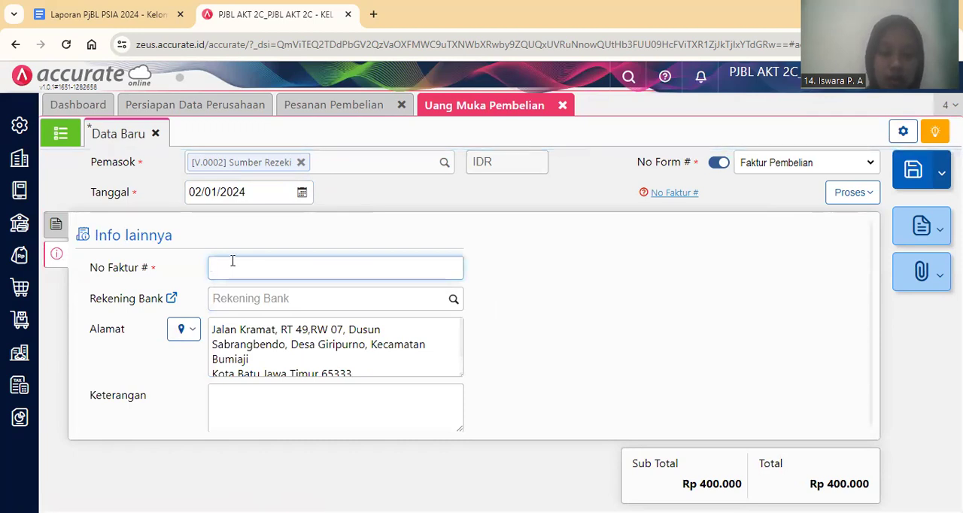
{"action": "type", "text": "P"}
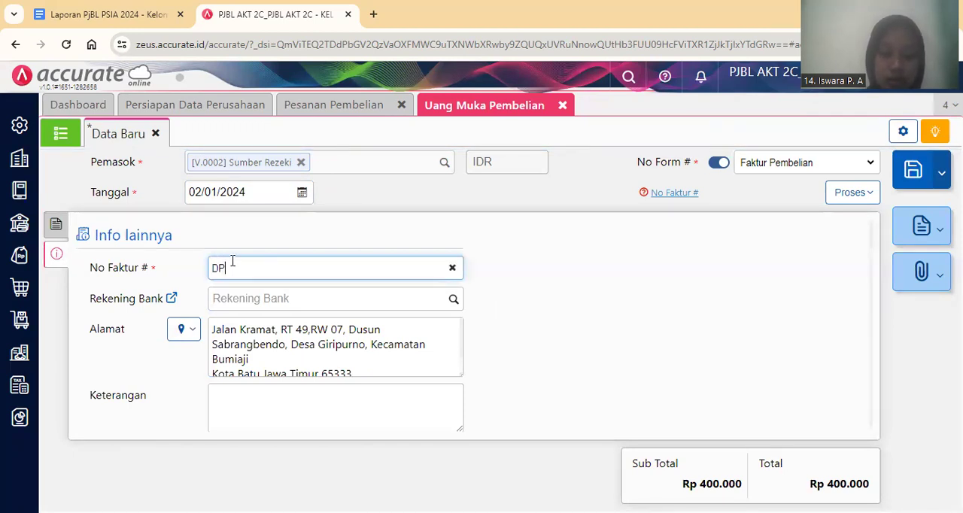
{"action": "type", "text": "/001"}
{"action": "left_click", "coordinate": [568, 327]}
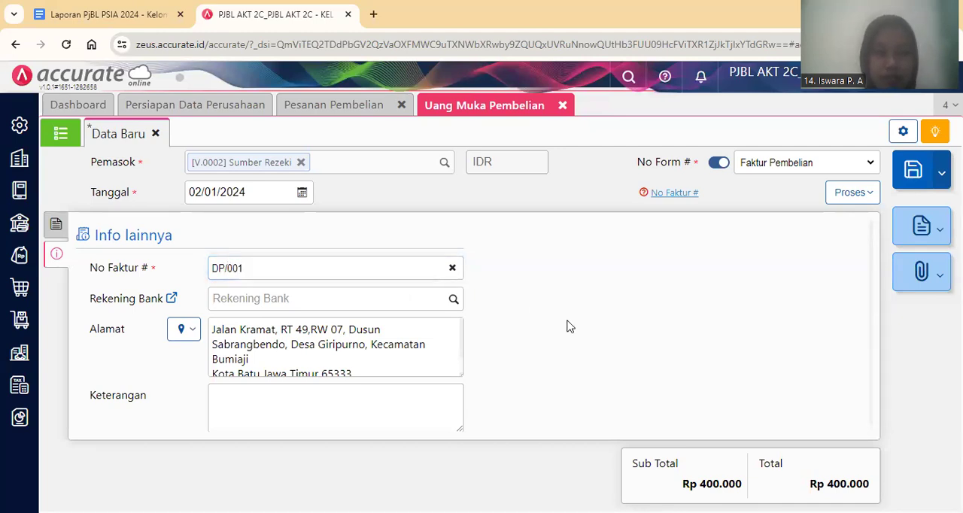
Process the Sumber Rezeki down payment into a purchase payment (Pembayaran Pembelian).
{"action": "left_click", "coordinate": [56, 226]}
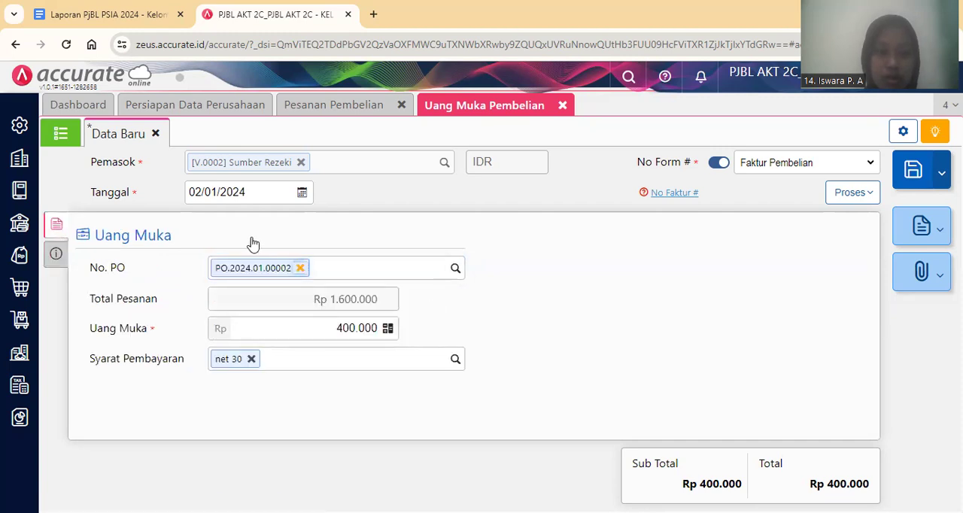
{"action": "left_click", "coordinate": [848, 195]}
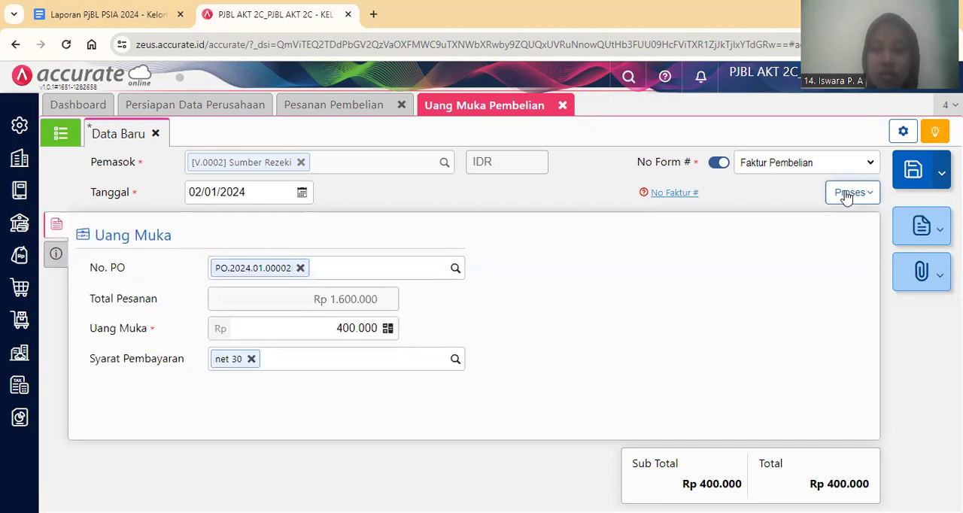
{"action": "left_click", "coordinate": [827, 220]}
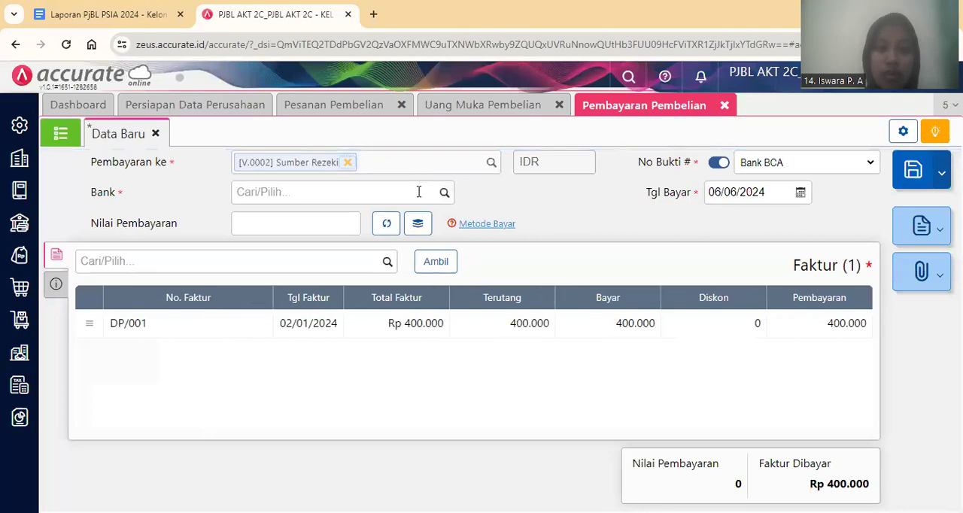
Choose Bank Mandiri as the paying bank and calculate the payment value from the down payment invoice.
{"action": "left_click", "coordinate": [445, 193]}
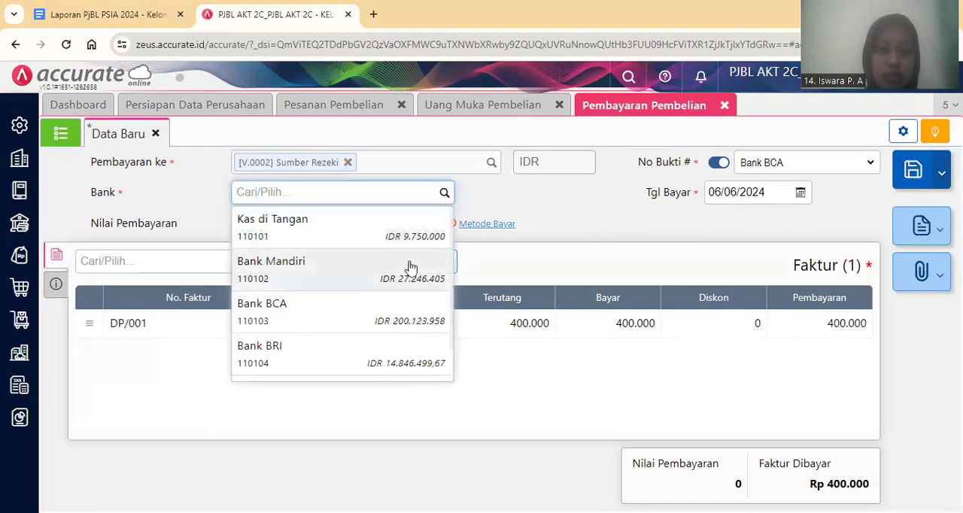
{"action": "left_click", "coordinate": [408, 266]}
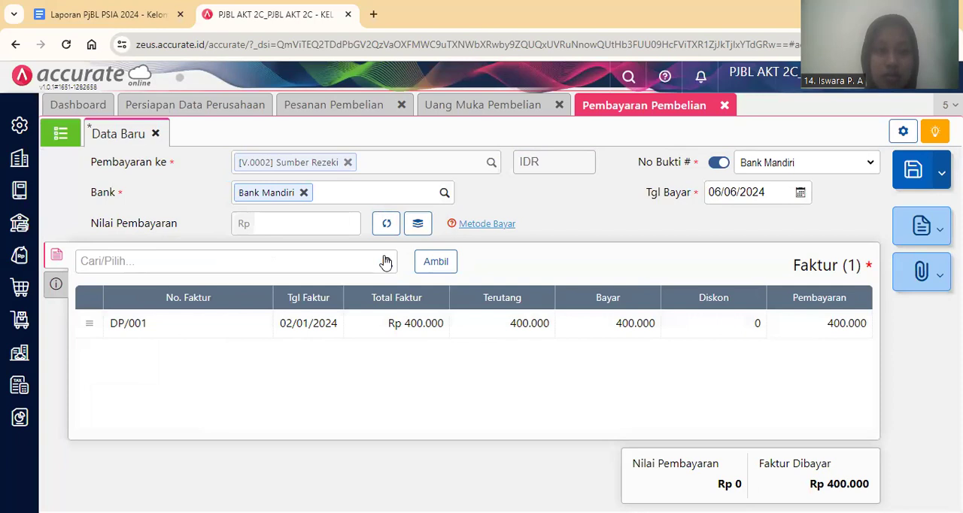
{"action": "left_click", "coordinate": [387, 226]}
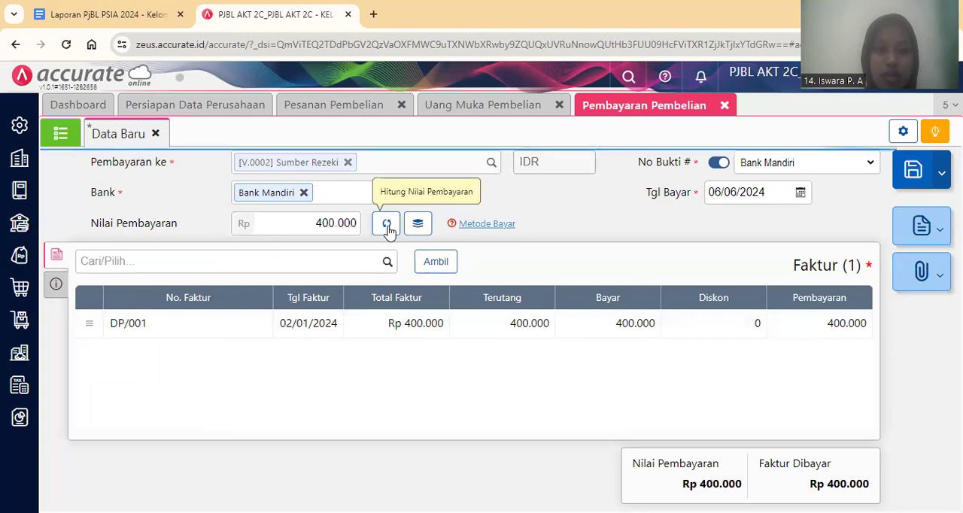
Set the payment method of the purchase payment to Transfer Bank.
{"action": "left_click", "coordinate": [457, 228]}
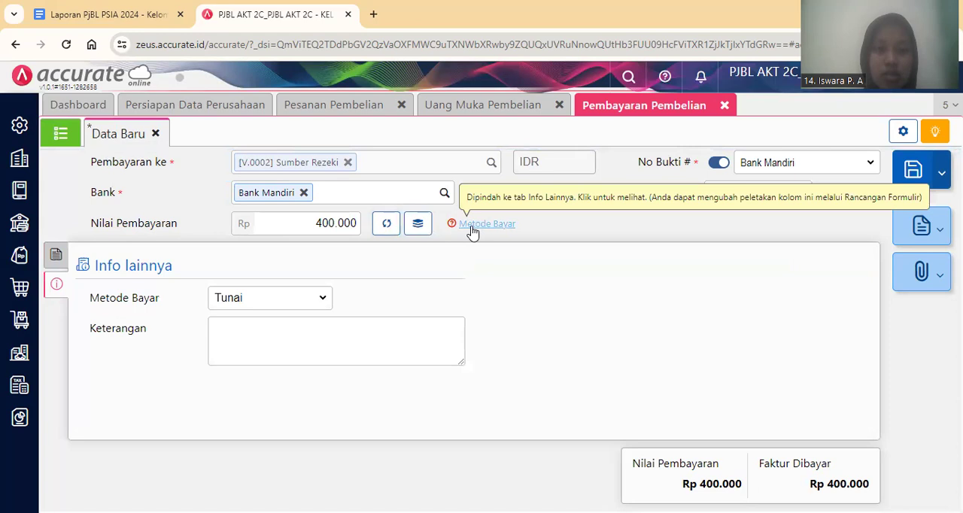
{"action": "left_click", "coordinate": [298, 301]}
{"action": "left_click", "coordinate": [292, 344]}
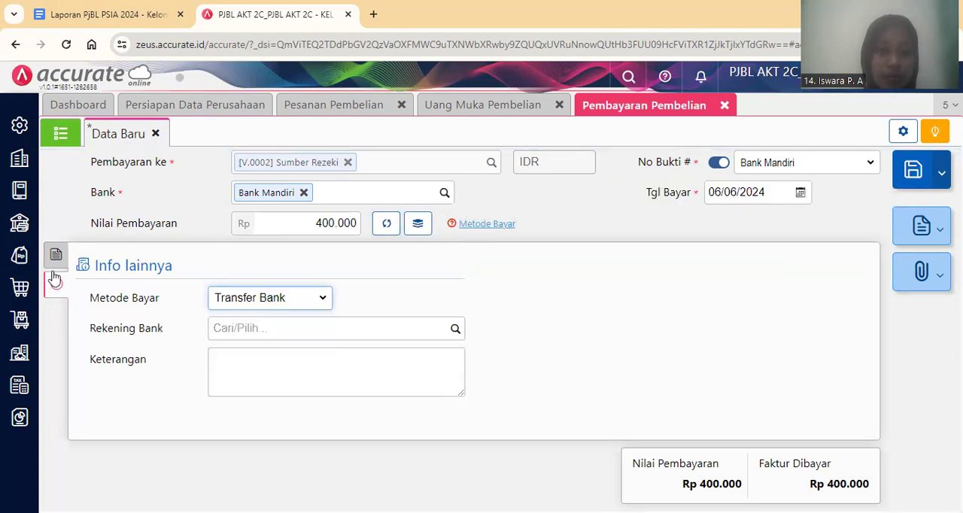
{"action": "left_click", "coordinate": [55, 258]}
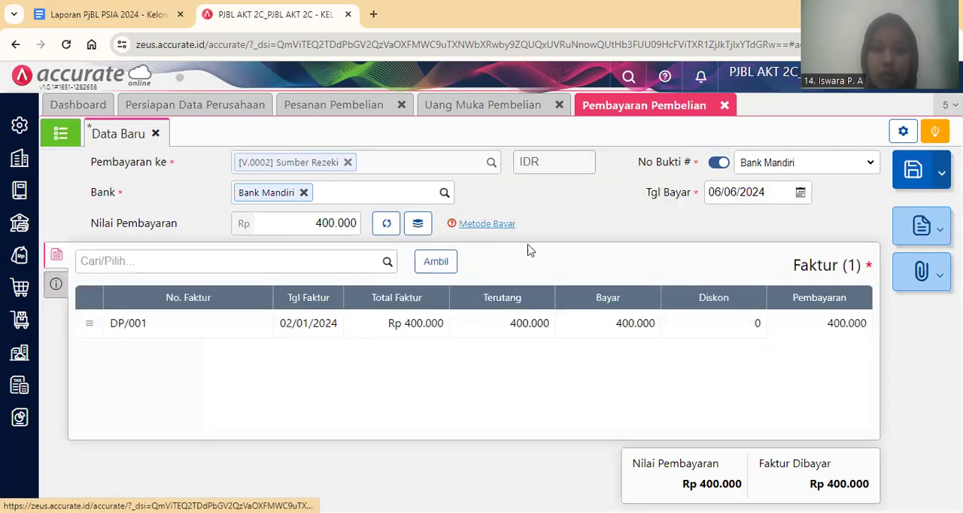
Set the payment date to 02/01/2024 and save the purchase payment.
{"action": "left_click", "coordinate": [744, 193]}
{"action": "type", "text": "02/01/"}
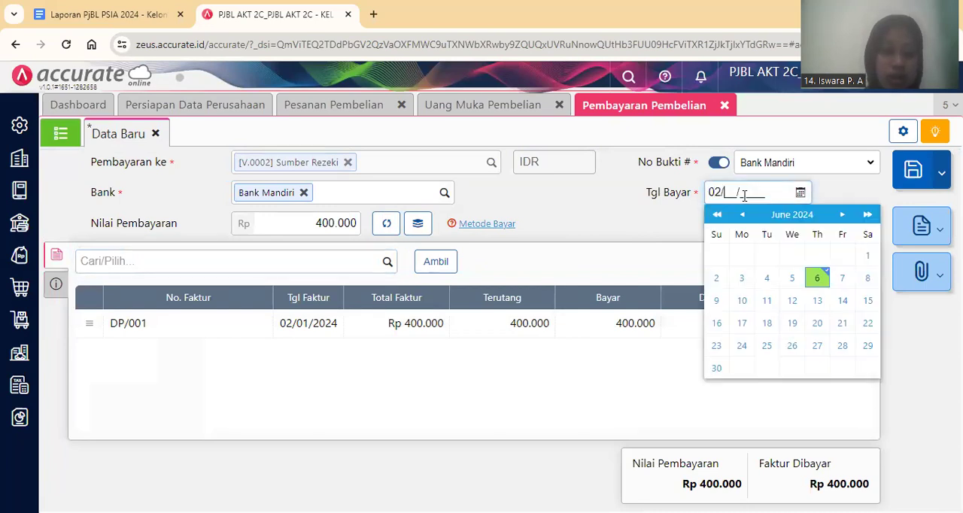
{"action": "type", "text": "202"}
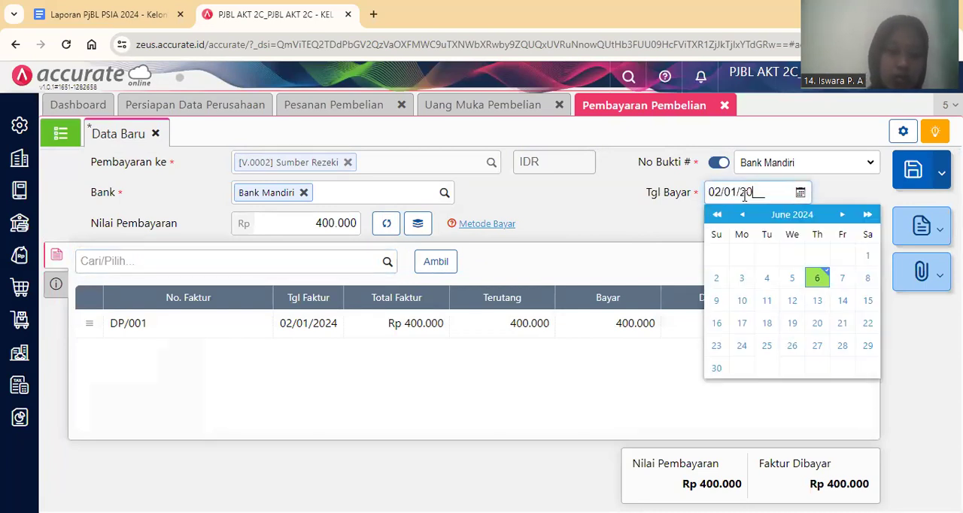
{"action": "type", "text": "4"}
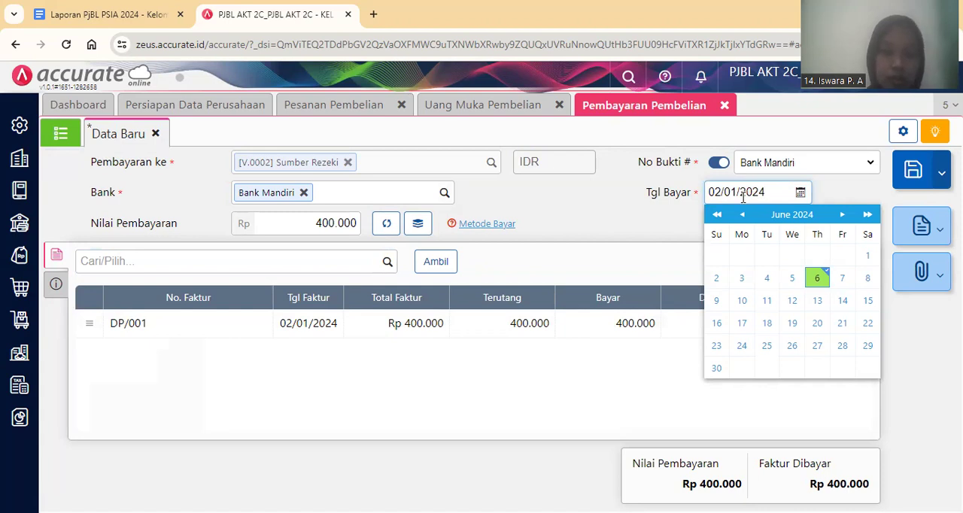
{"action": "left_click", "coordinate": [576, 235]}
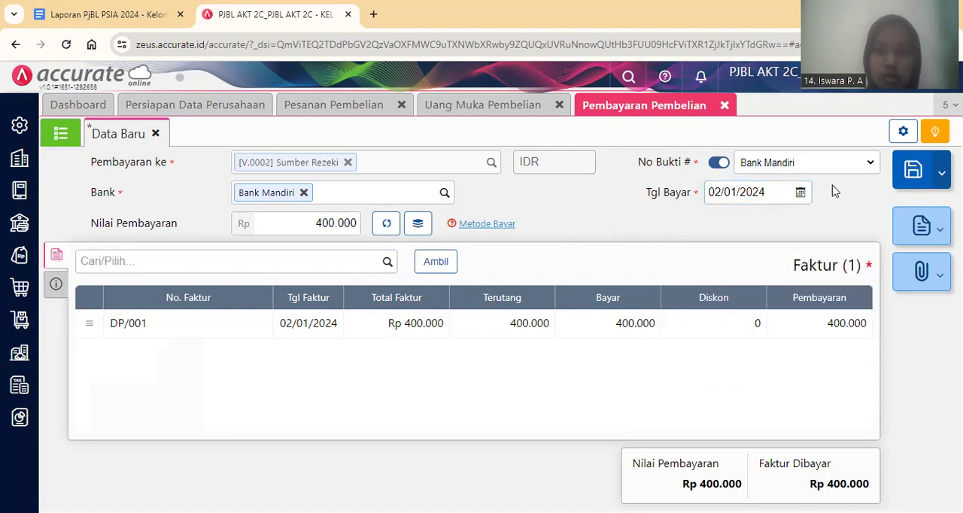
{"action": "left_click", "coordinate": [913, 184]}
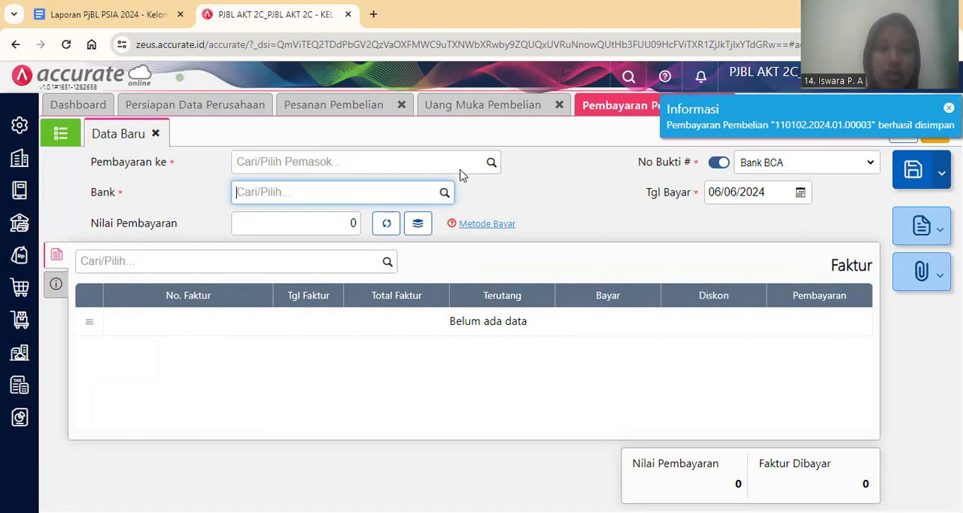
Open the saved Sumber Rezeki payment, examine its journal details (Rincian Jurnal), and close the purchase payment module.
{"action": "left_click", "coordinate": [59, 136]}
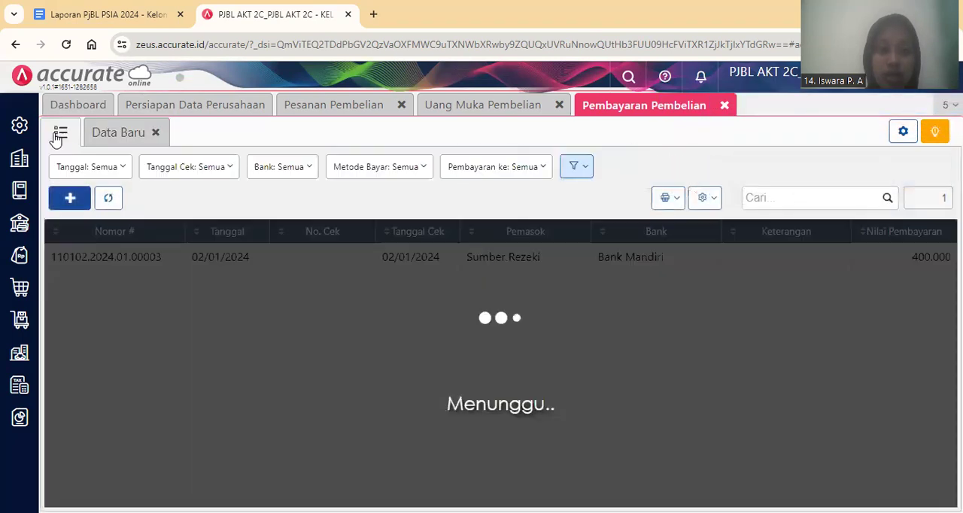
{"action": "left_click", "coordinate": [454, 259]}
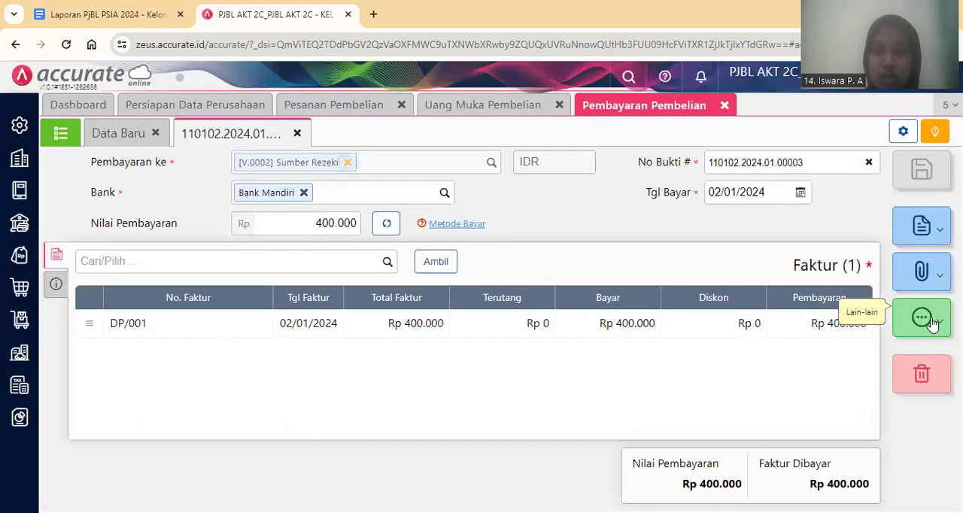
{"action": "left_click", "coordinate": [931, 322]}
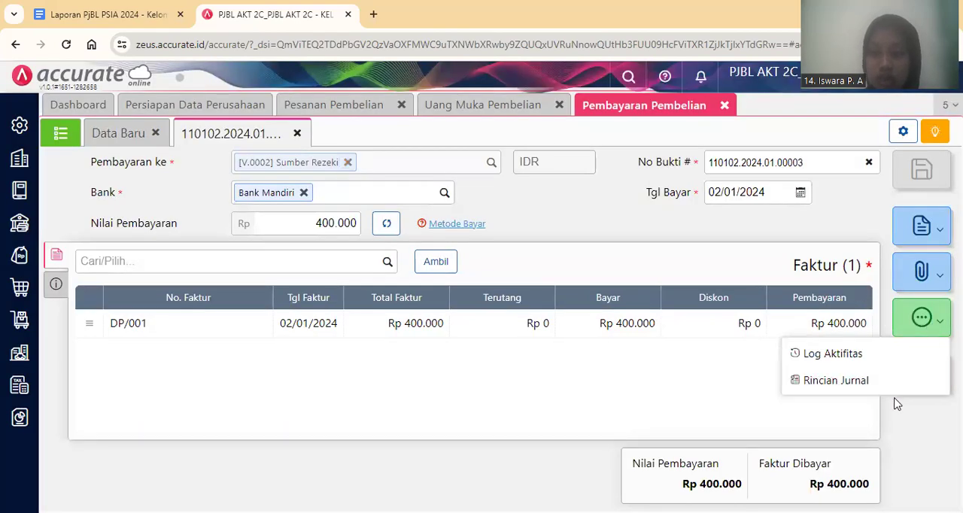
{"action": "left_click", "coordinate": [889, 389]}
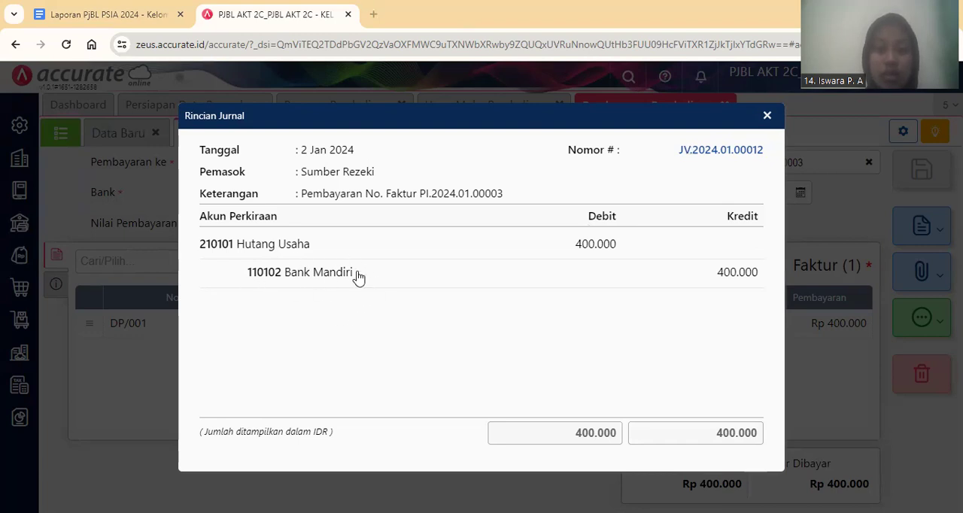
{"action": "left_click", "coordinate": [769, 117]}
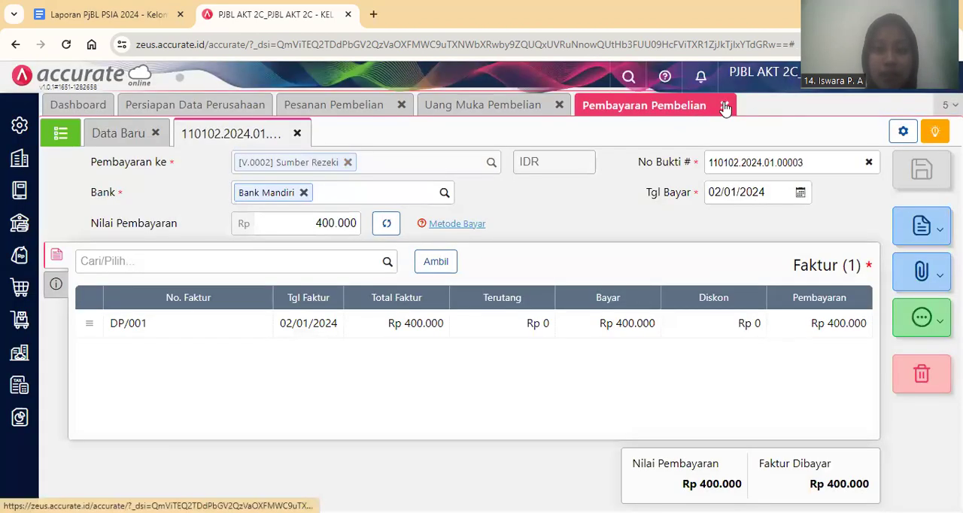
{"action": "left_click", "coordinate": [725, 106]}
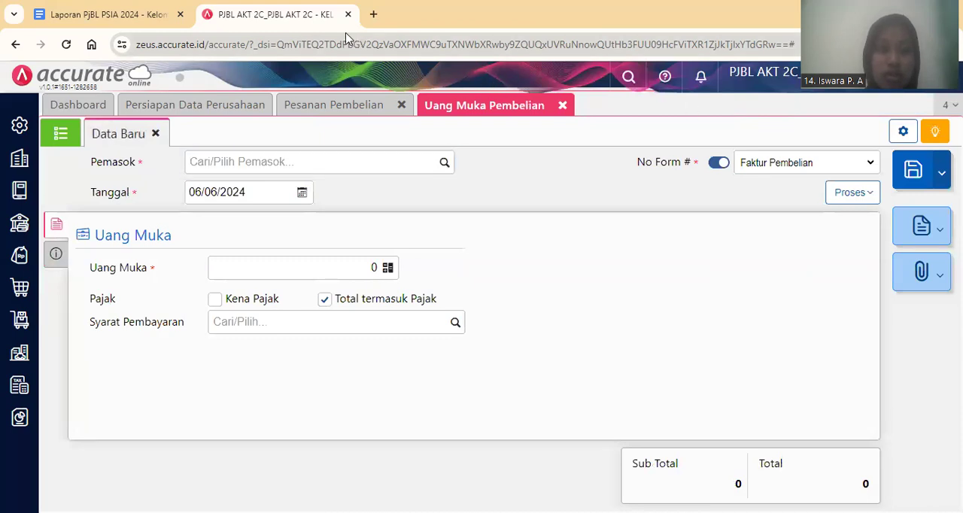
Switch to the Google Docs transaction list and read the 3 January 2024 goods receipt and invoice entry for Sumber Rezeki.
{"action": "left_click", "coordinate": [106, 10]}
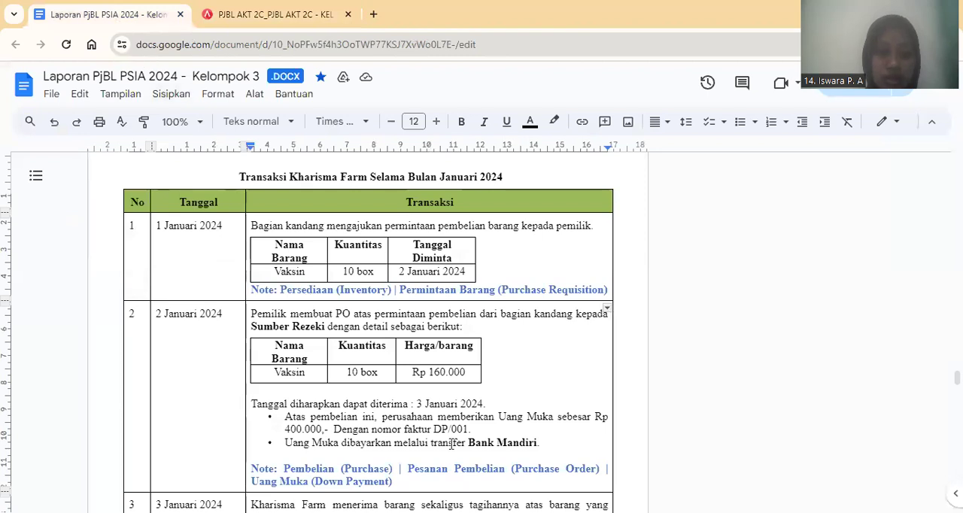
{"action": "scroll", "coordinate": [451, 444], "scroll_direction": "down", "scroll_amount": 1}
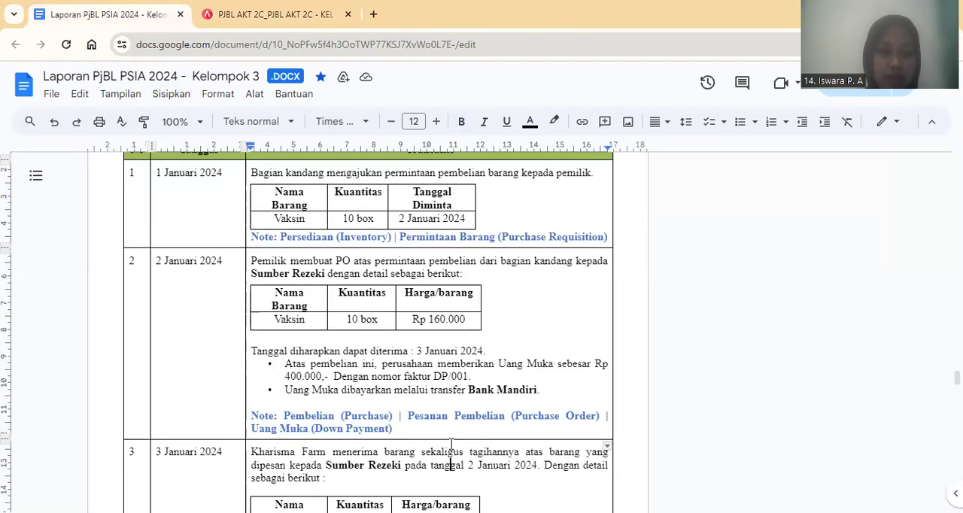
{"action": "key", "text": "Down"}
{"action": "key", "text": "Down"}
{"action": "key", "text": "Down"}
{"action": "key", "text": "Down"}
{"action": "key", "text": "Down"}
{"action": "key", "text": "Down"}
{"action": "key", "text": "Down"}
{"action": "key", "text": "Down"}
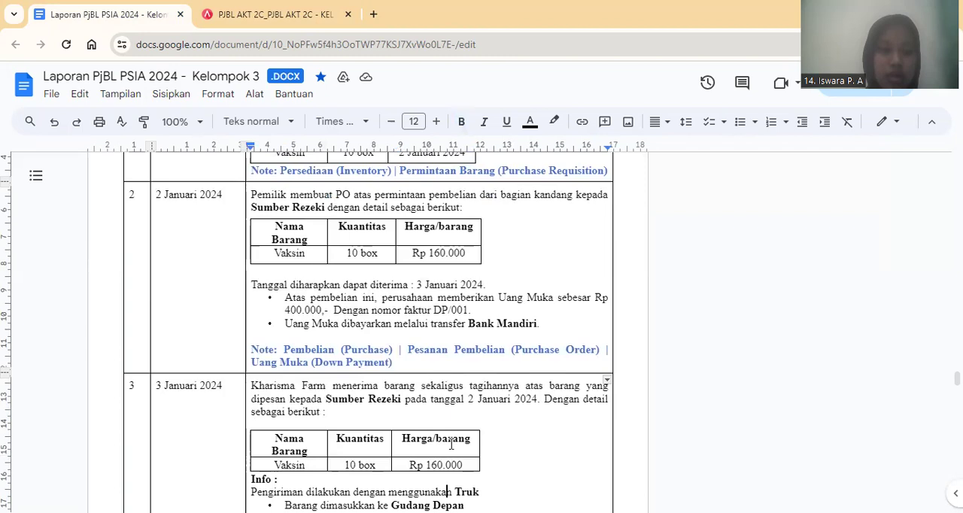
{"action": "key", "text": "Down"}
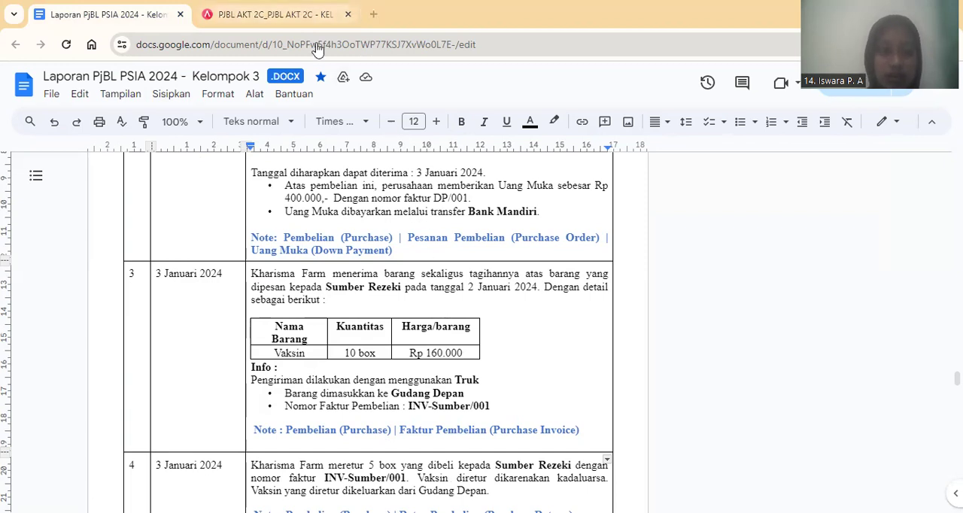
Return to Accurate Online and close the down payment (Uang Muka Pembelian) and purchase order (Pesanan Pembelian) modules.
{"action": "left_click", "coordinate": [293, 17]}
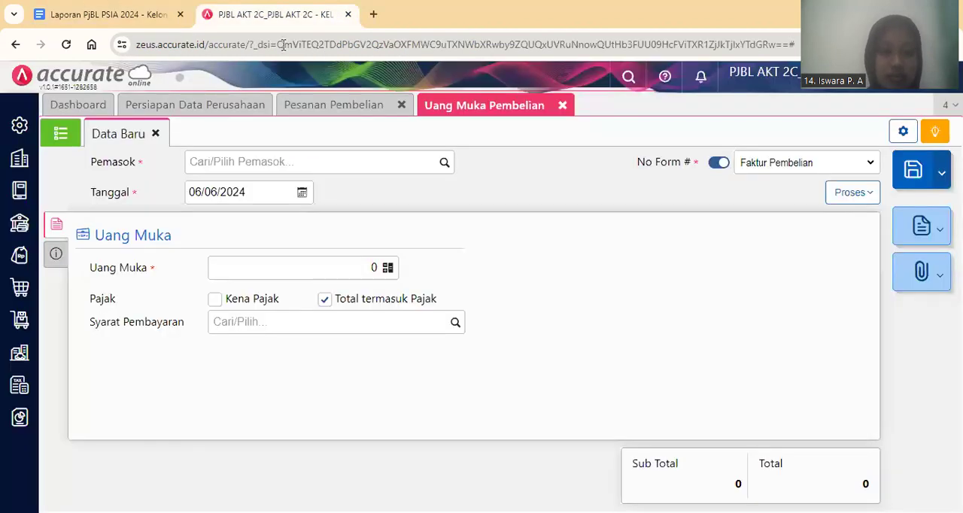
{"action": "left_click", "coordinate": [562, 107]}
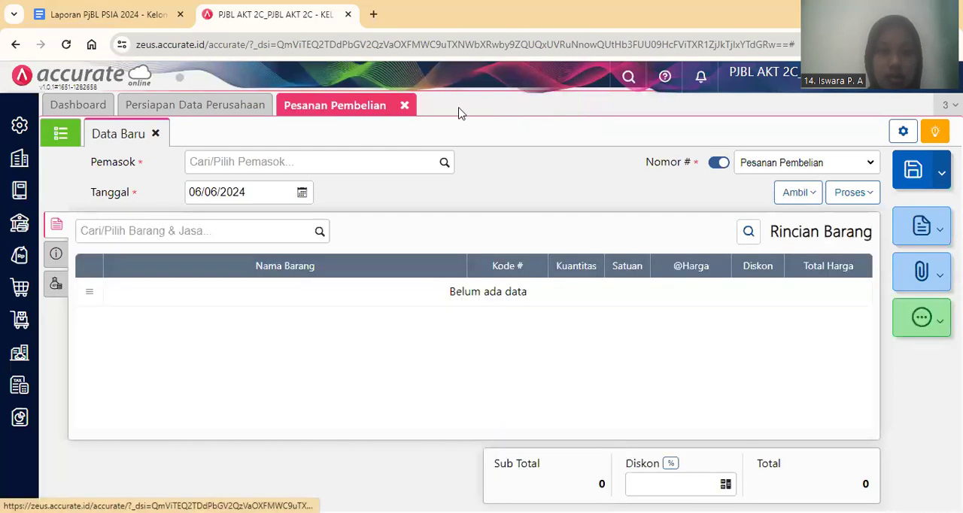
{"action": "left_click", "coordinate": [405, 107]}
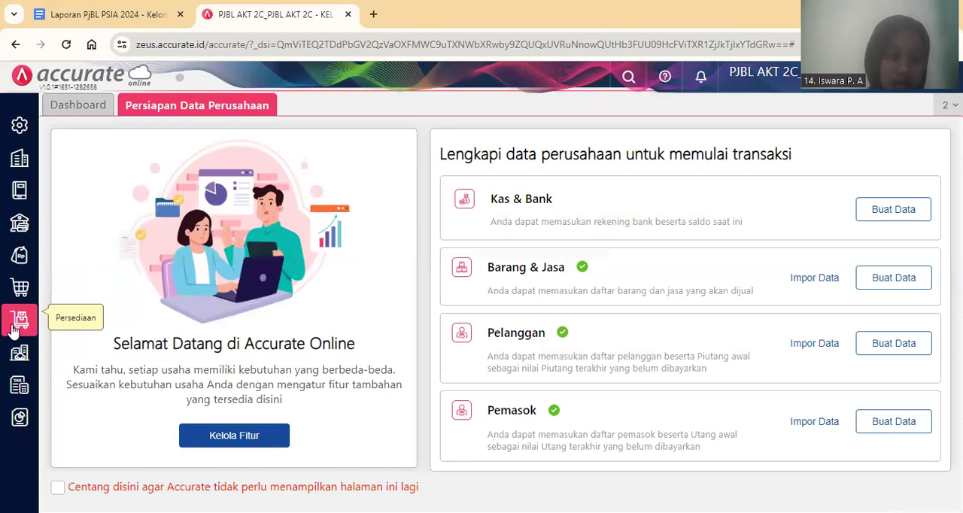
Start a new purchase invoice (Faktur Pembelian) for supplier Sumber Rezeki dated 03/01/2024.
{"action": "left_click", "coordinate": [14, 298]}
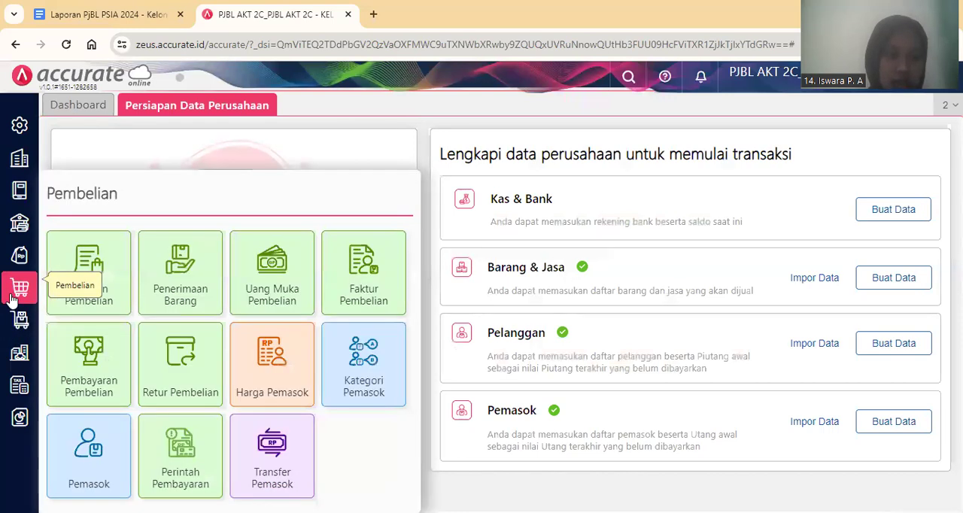
{"action": "left_click", "coordinate": [366, 285]}
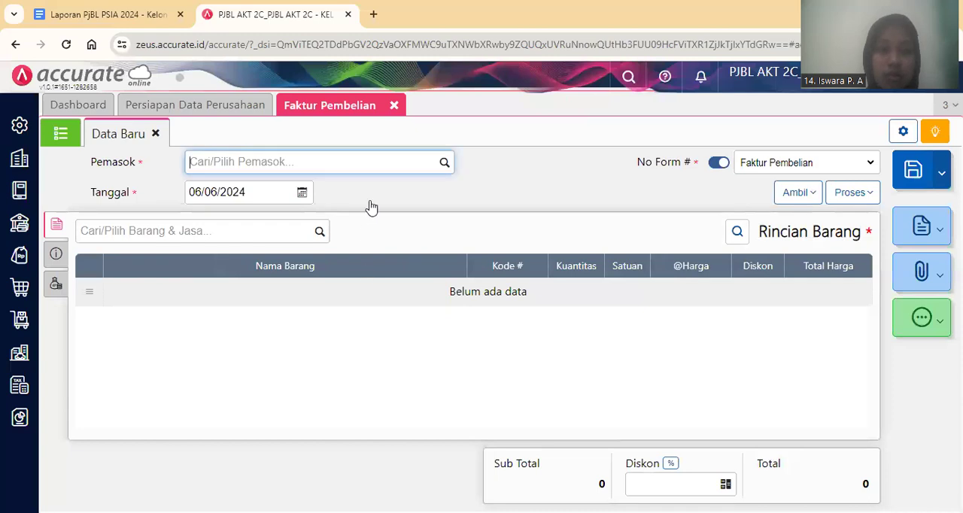
{"action": "type", "text": "Su"}
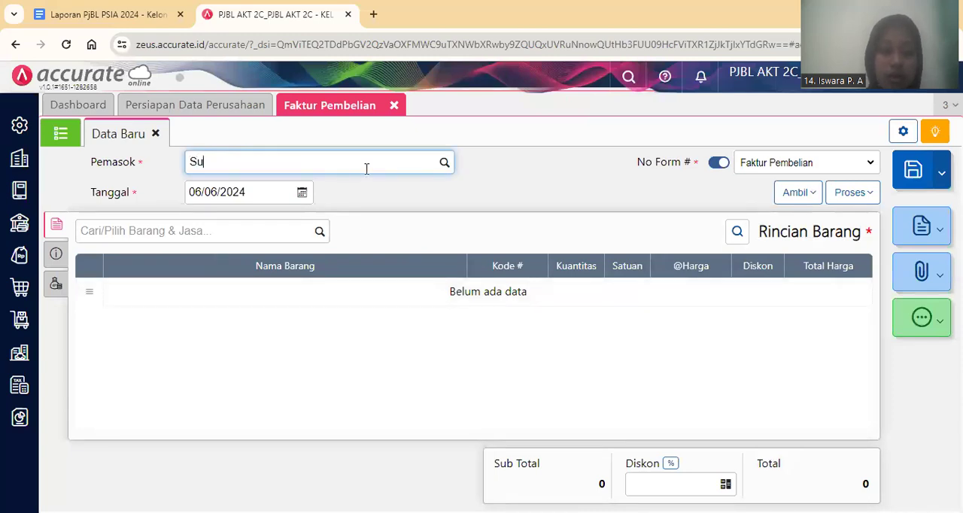
{"action": "type", "text": "mber"}
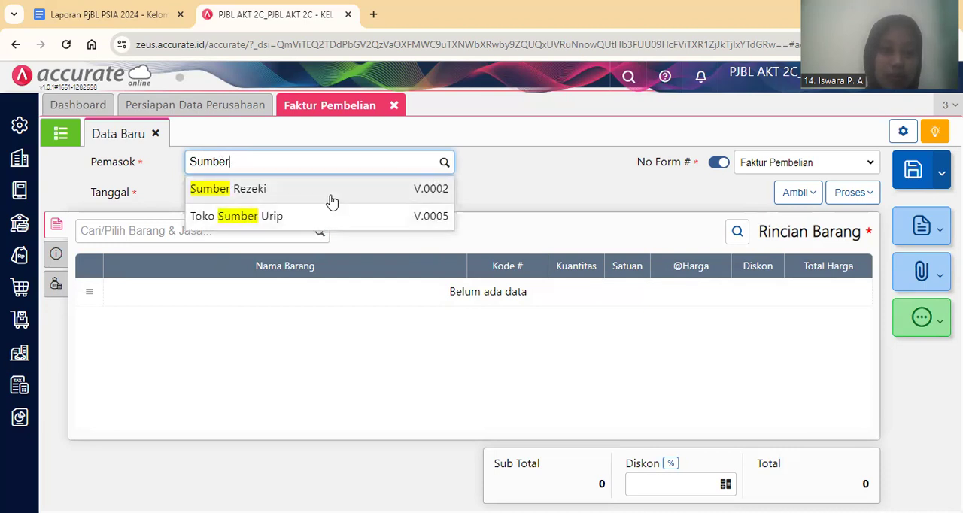
{"action": "left_click", "coordinate": [329, 202]}
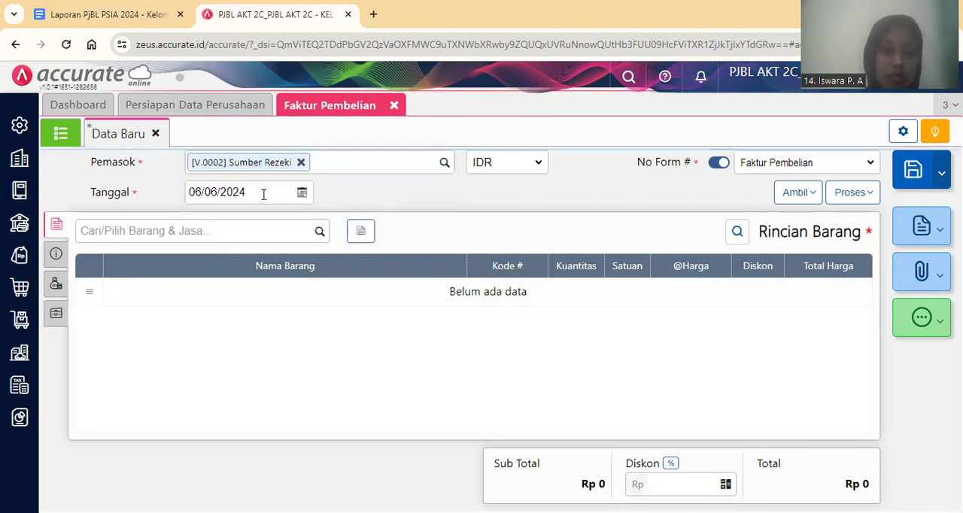
{"action": "left_click", "coordinate": [263, 193]}
{"action": "type", "text": "03/01/2024"}
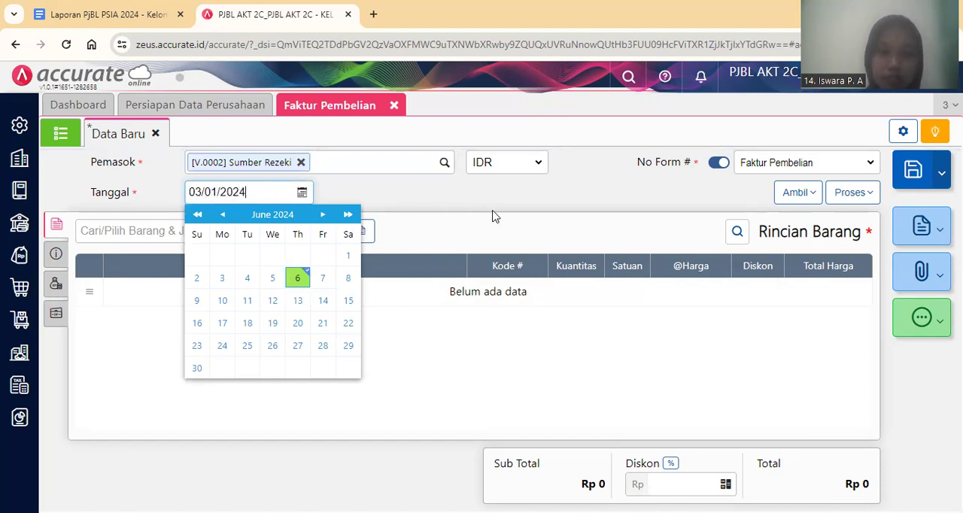
{"action": "left_click", "coordinate": [509, 216]}
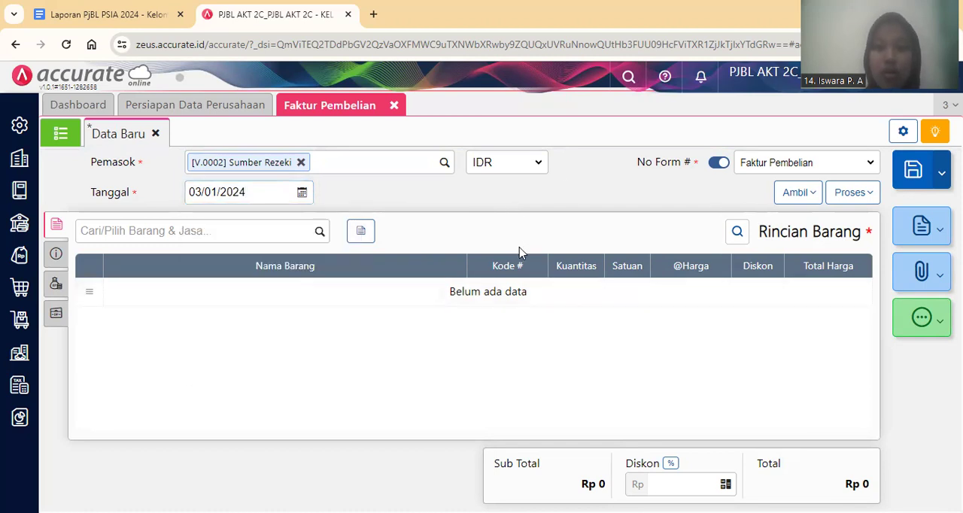
Copy the Sumber Rezeki purchase order of 02/01/2024 into the invoice and check the Vaksin item's details, keeping them as they are.
{"action": "left_click", "coordinate": [798, 194]}
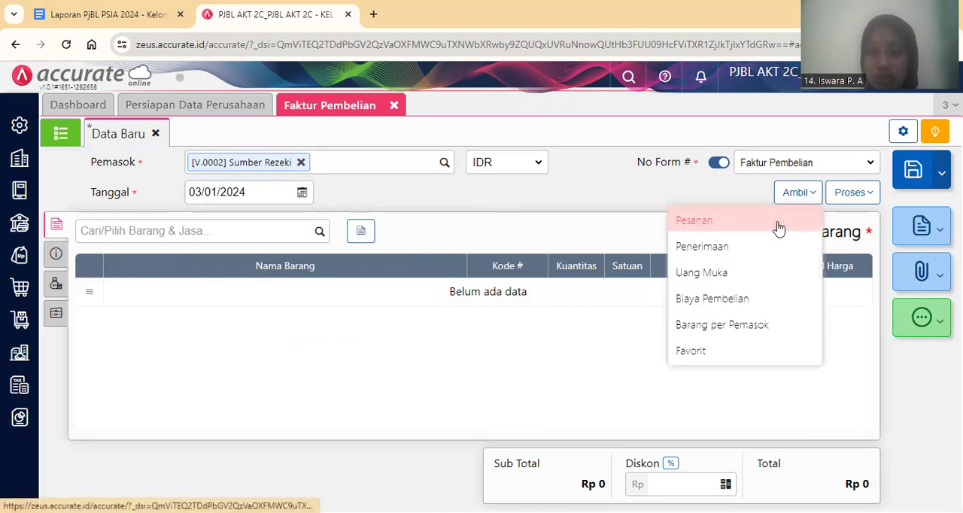
{"action": "left_click", "coordinate": [779, 226]}
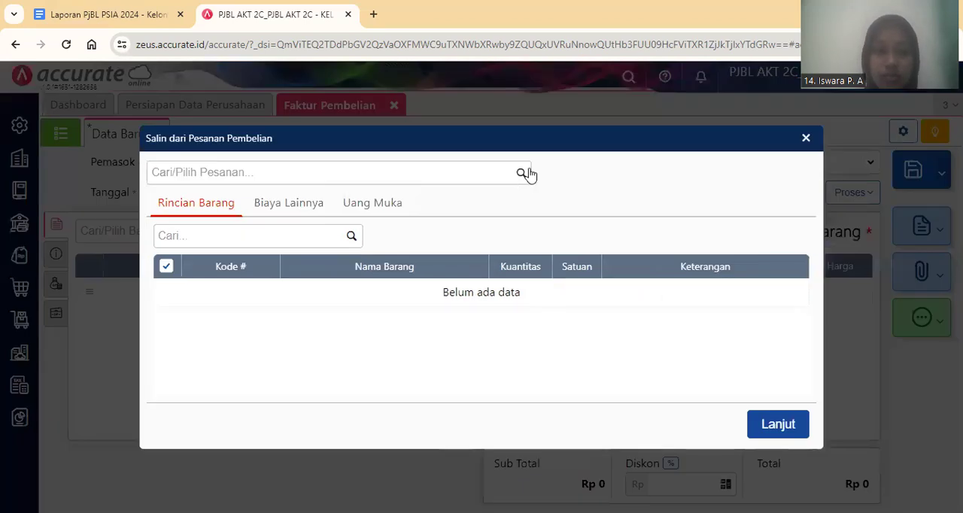
{"action": "left_click", "coordinate": [522, 174]}
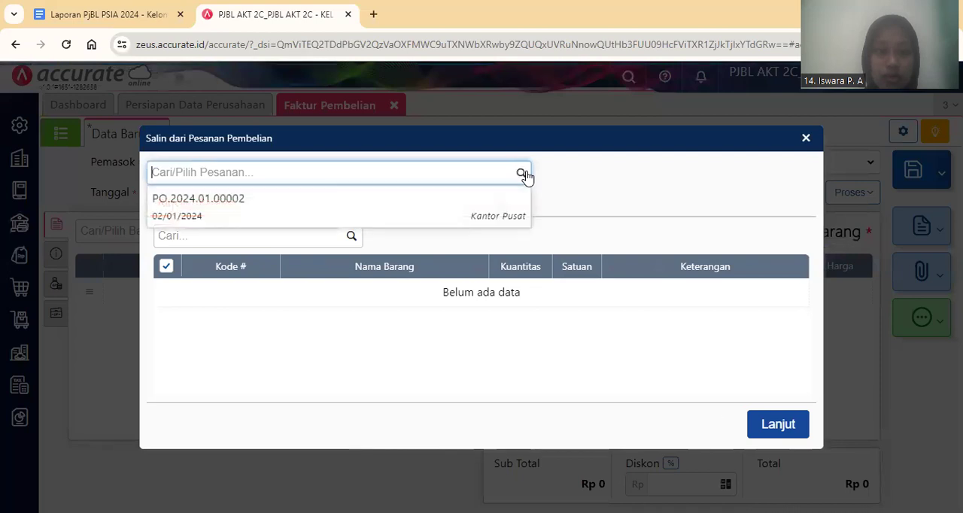
{"action": "left_click", "coordinate": [461, 207]}
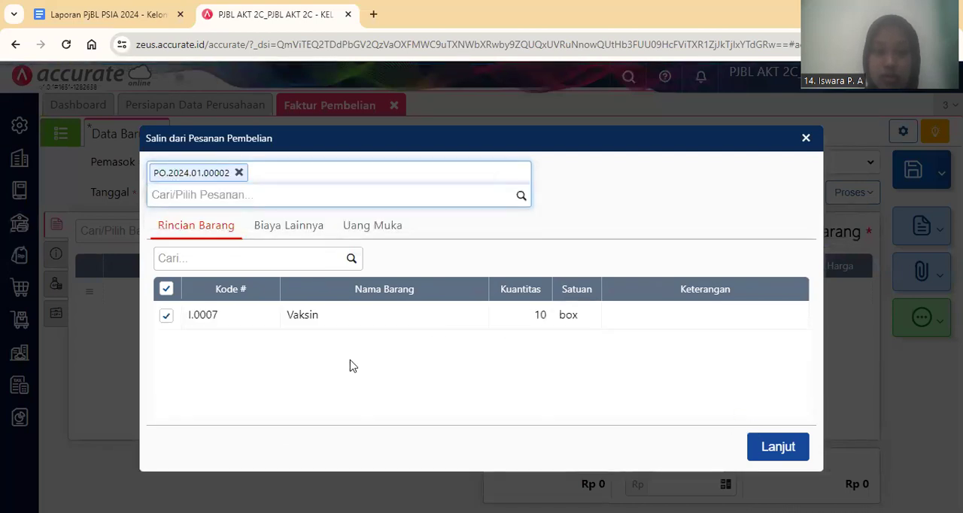
{"action": "left_click", "coordinate": [778, 449]}
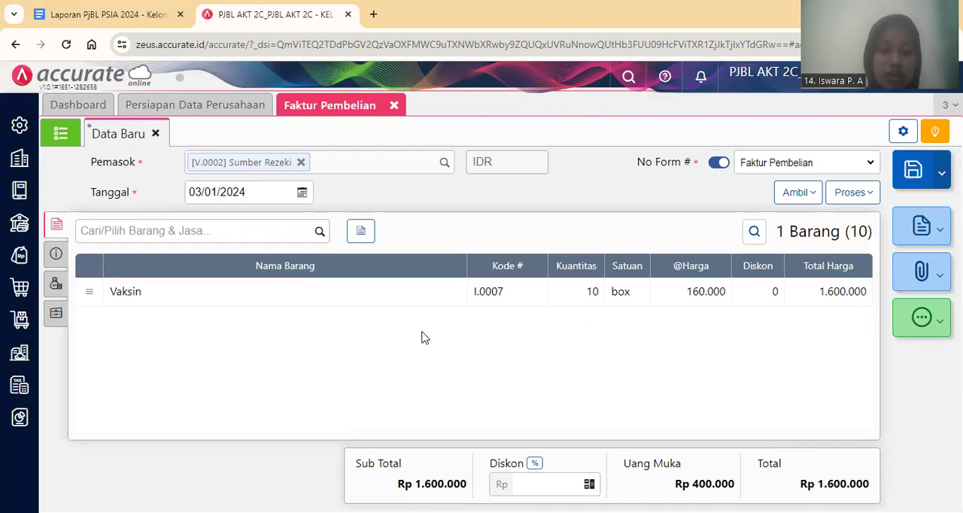
{"action": "left_click", "coordinate": [387, 299]}
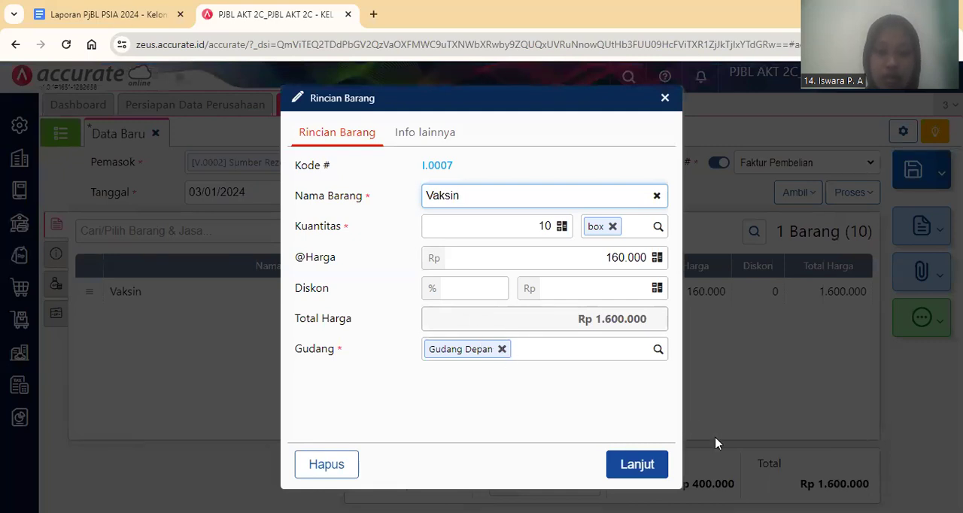
{"action": "left_click", "coordinate": [638, 465]}
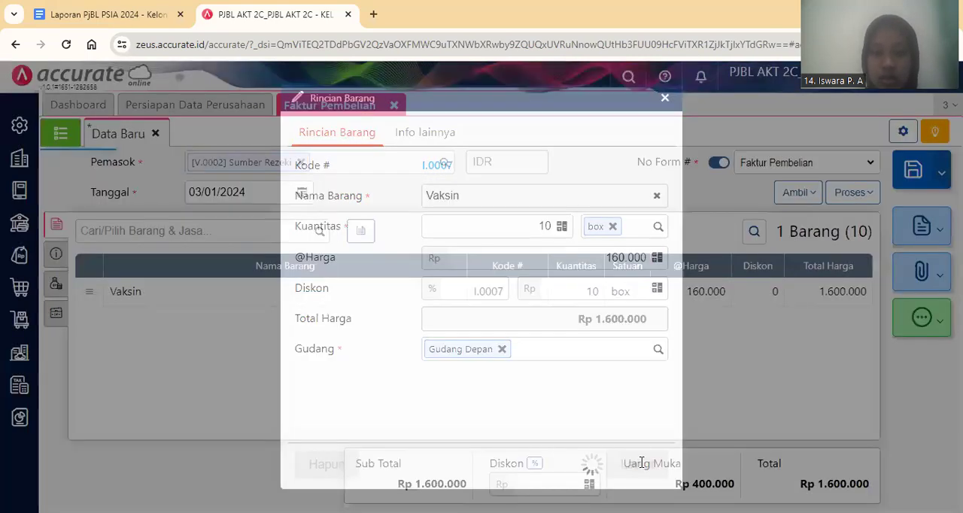
Enter INV-Sumber/001 as the invoice number (No Faktur) and fill in the address from the saved address options.
{"action": "left_click", "coordinate": [54, 253]}
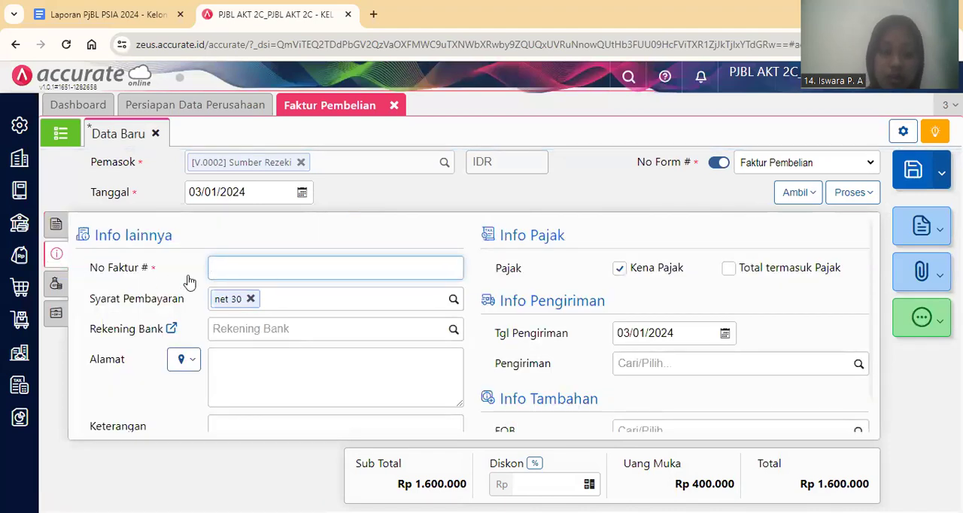
{"action": "type", "text": "INV"}
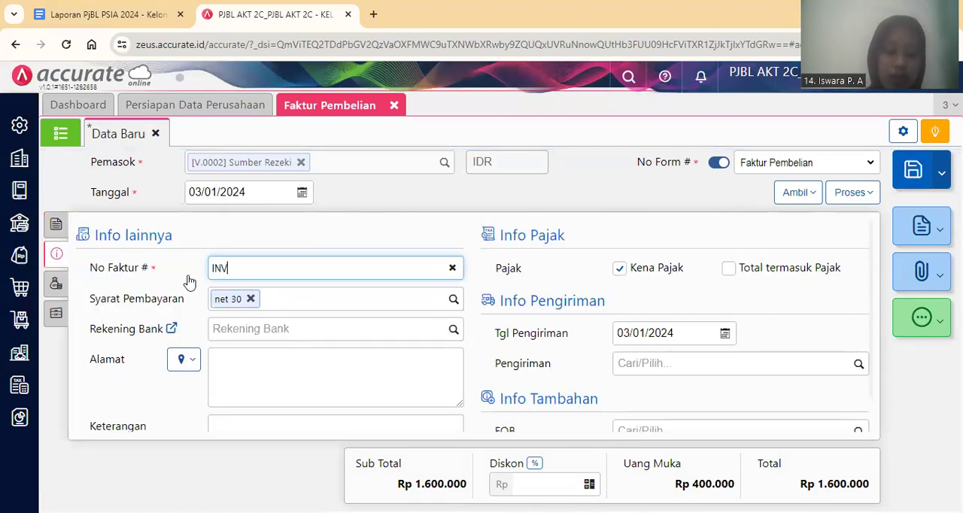
{"action": "type", "text": "-Sumber/001"}
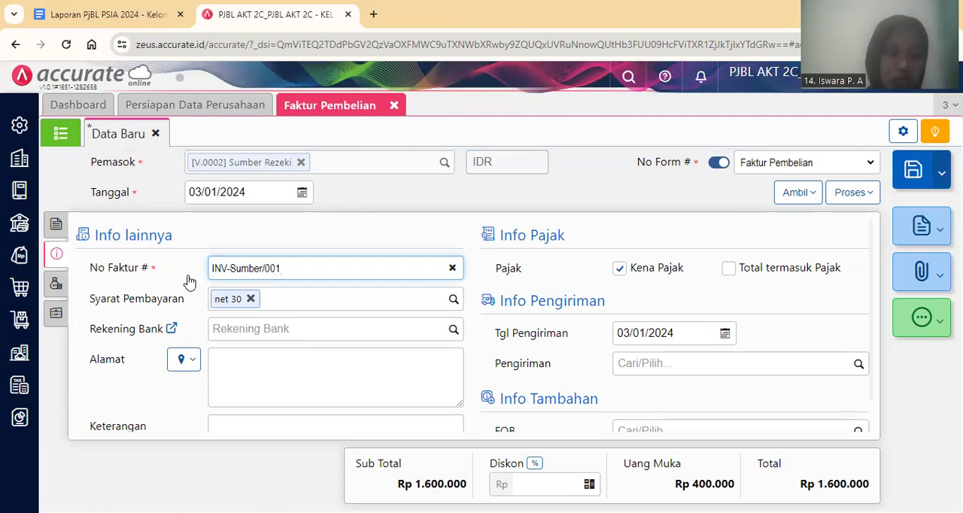
{"action": "left_click", "coordinate": [189, 359]}
{"action": "left_click", "coordinate": [261, 390]}
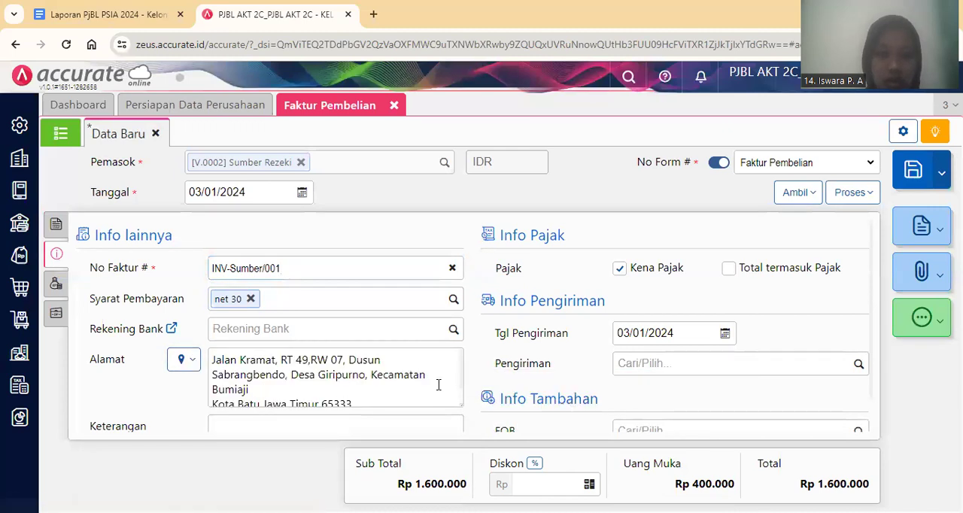
Set the shipping method (Pengiriman) to Truk and save the purchase invoice.
{"action": "left_click", "coordinate": [633, 369]}
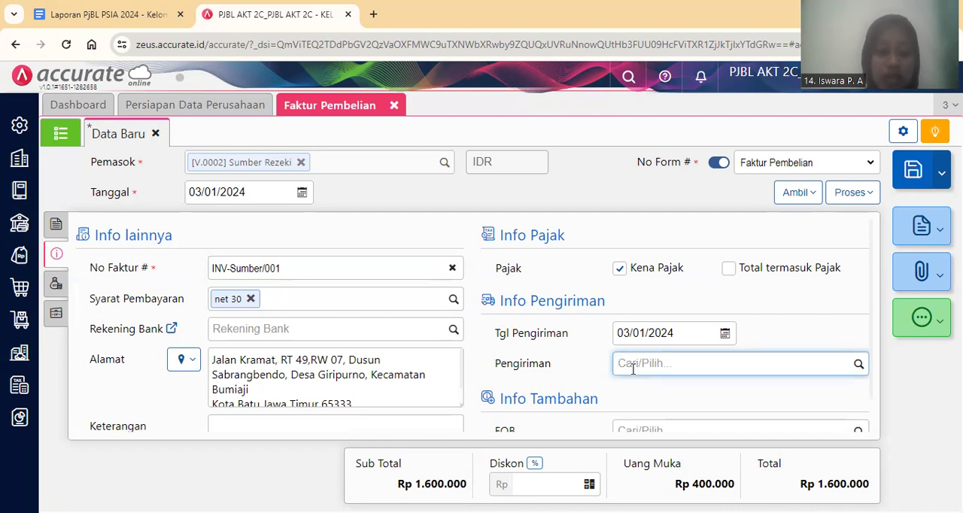
{"action": "type", "text": "Truk"}
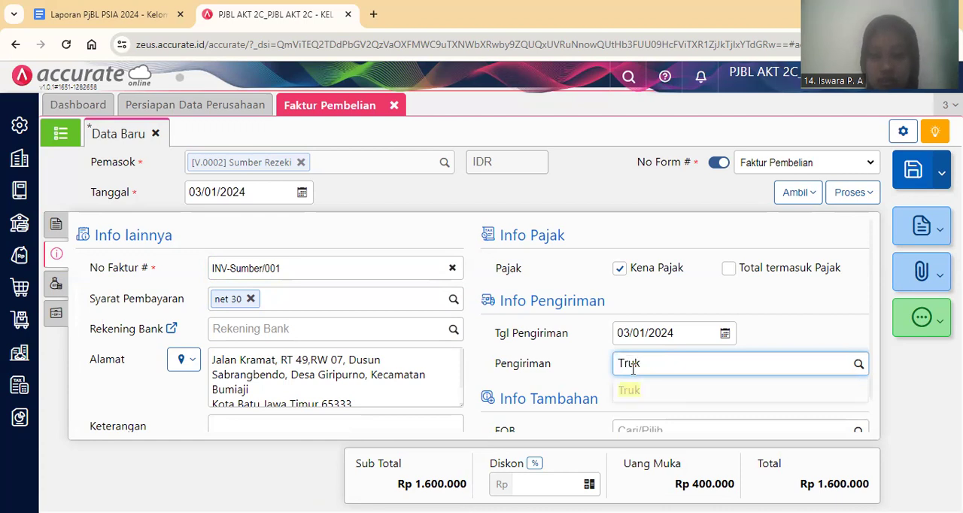
{"action": "left_click", "coordinate": [651, 398]}
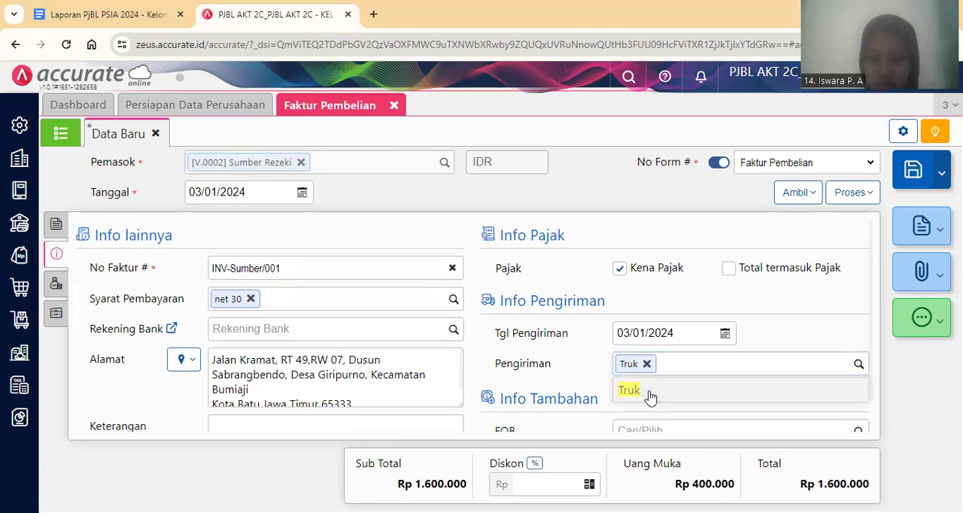
{"action": "left_click", "coordinate": [59, 223]}
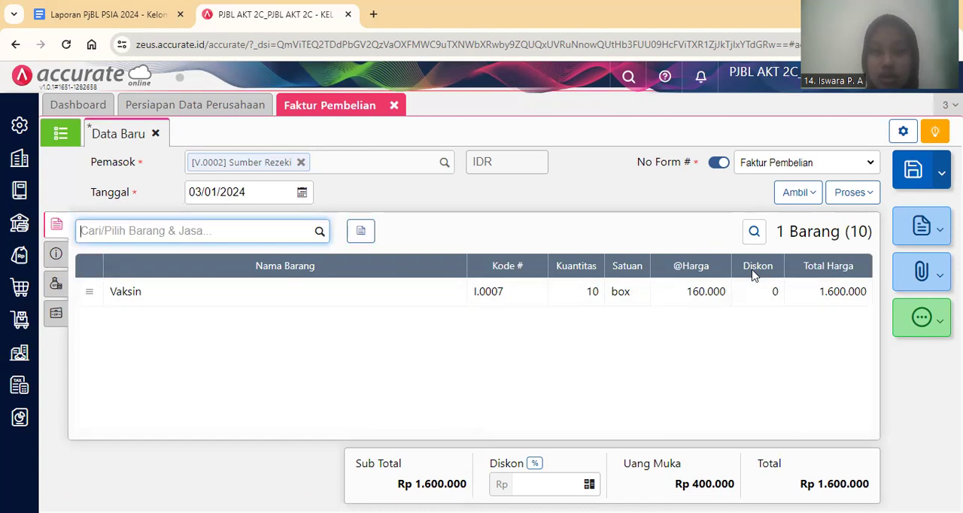
{"action": "left_click", "coordinate": [910, 173]}
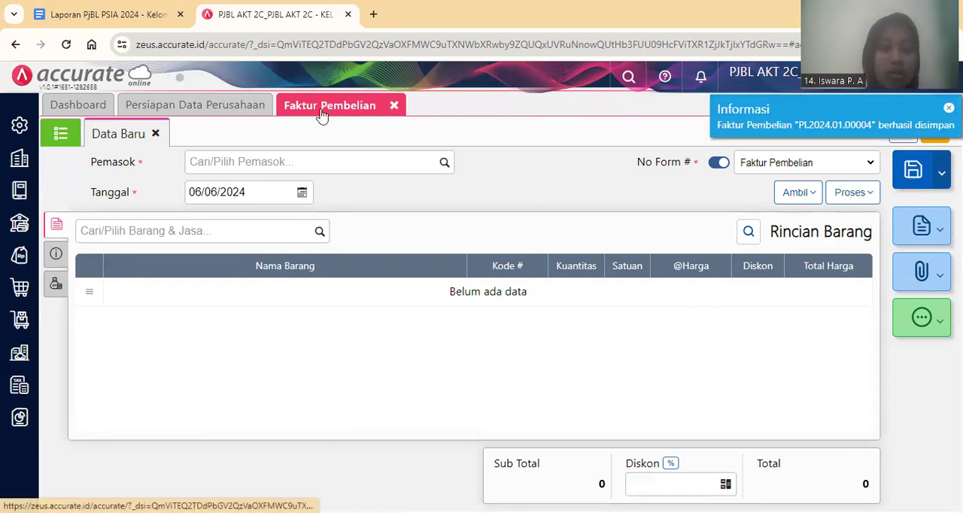
Open the saved Sumber Rezeki purchase invoice of 03/01/2024, examine its journal details (Rincian Jurnal), and close them.
{"action": "left_click", "coordinate": [63, 134]}
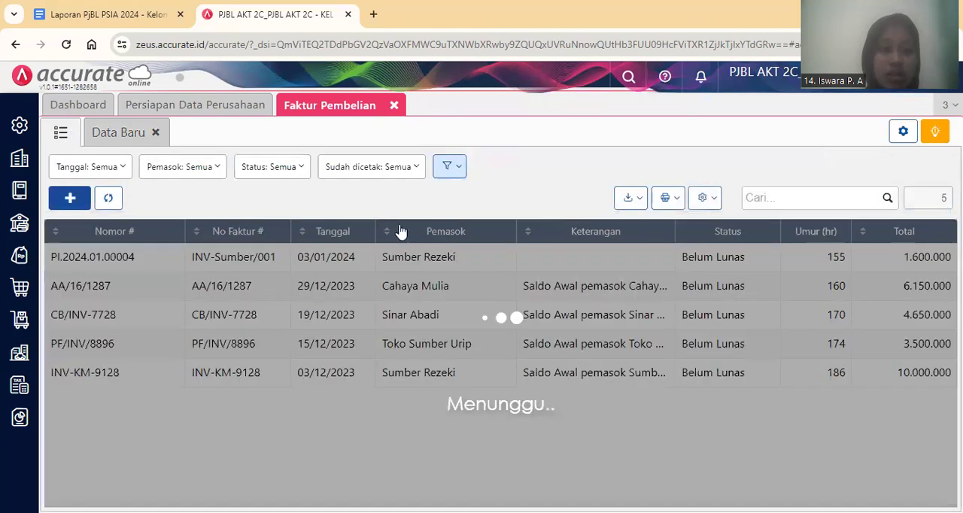
{"action": "left_click", "coordinate": [434, 257]}
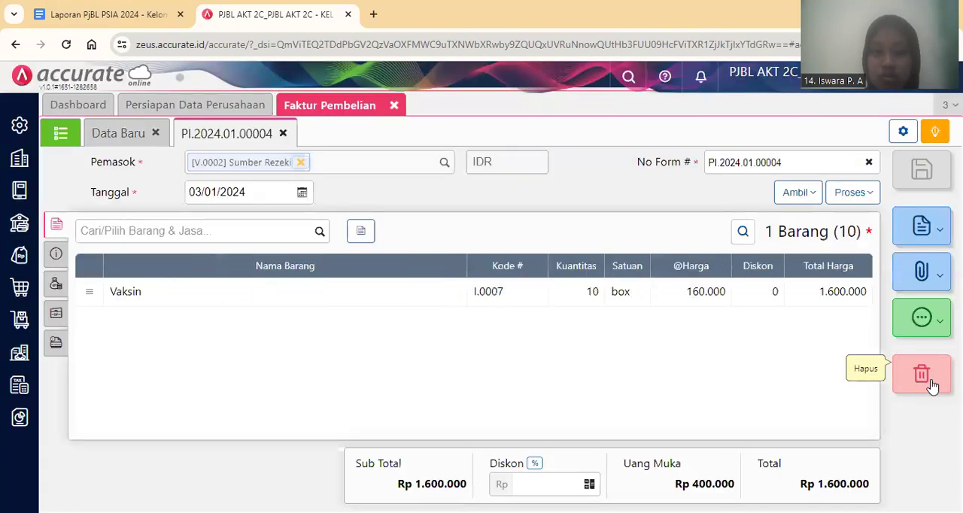
{"action": "left_click", "coordinate": [923, 319]}
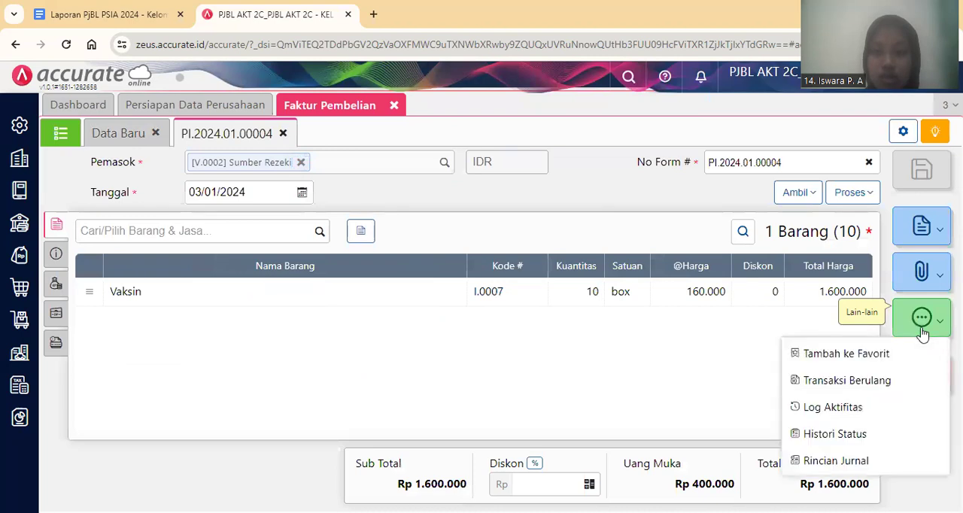
{"action": "left_click", "coordinate": [906, 461]}
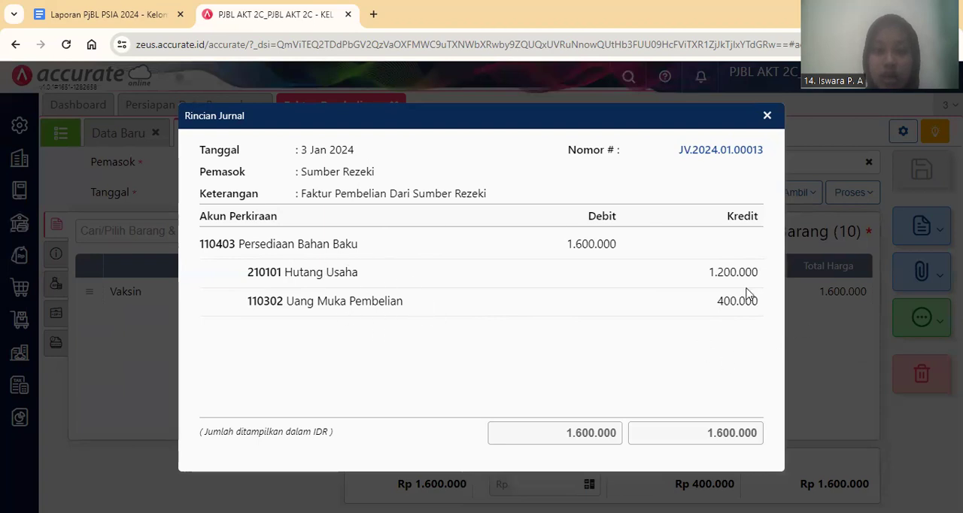
{"action": "left_click", "coordinate": [768, 116]}
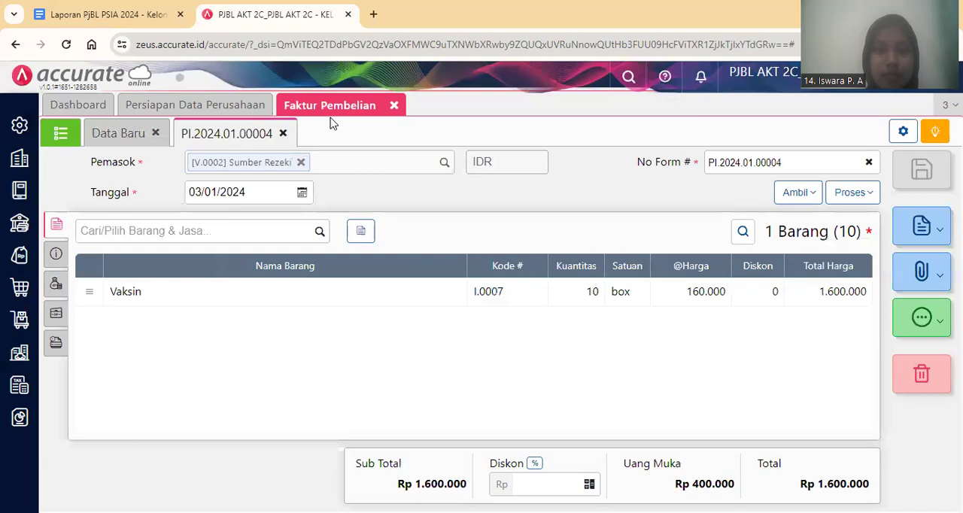
Close the purchase invoice and switch to the Google Docs report to read transaction 4, the vaccine return to Sumber Rezeki.
{"action": "left_click", "coordinate": [395, 106]}
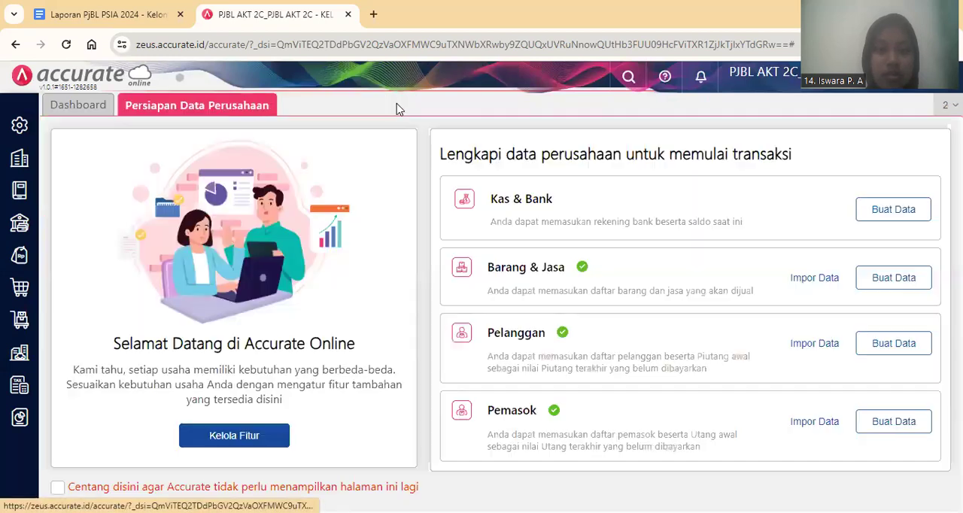
{"action": "left_click", "coordinate": [82, 10]}
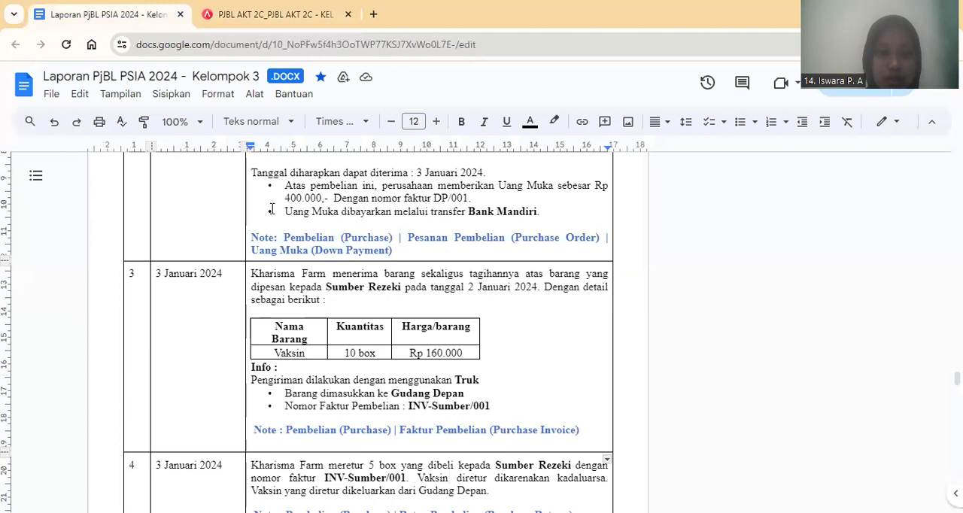
{"action": "key", "text": "Down"}
{"action": "key", "text": "Down"}
{"action": "key", "text": "Down"}
{"action": "key", "text": "Down"}
{"action": "key", "text": "Down"}
{"action": "key", "text": "Down"}
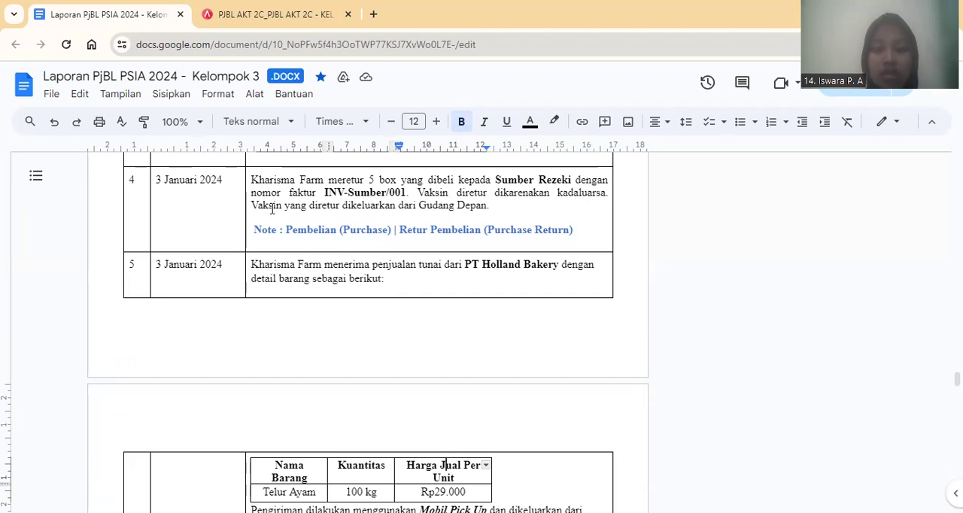
{"action": "scroll", "coordinate": [273, 209], "scroll_direction": "up", "scroll_amount": 1}
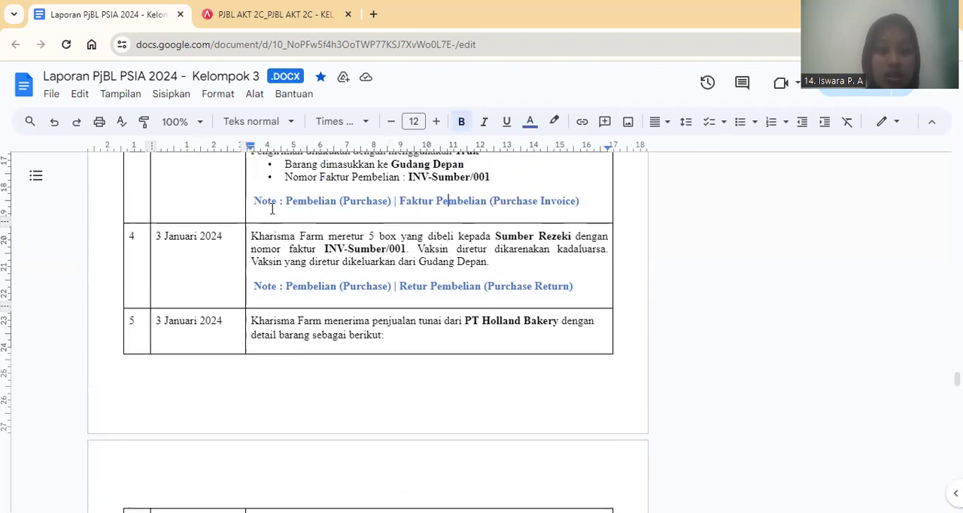
{"action": "scroll", "coordinate": [273, 209], "scroll_direction": "up", "scroll_amount": 1}
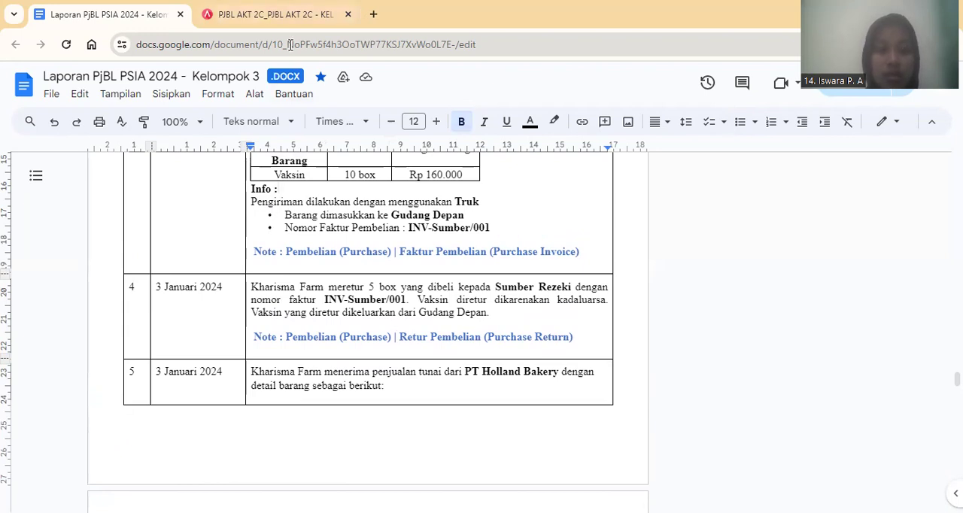
In Accurate Online, start a new purchase return (Retur Pembelian) for supplier Sumber Rezeki, dated 03/01/2024.
{"action": "key", "text": "ctrl+Tab"}
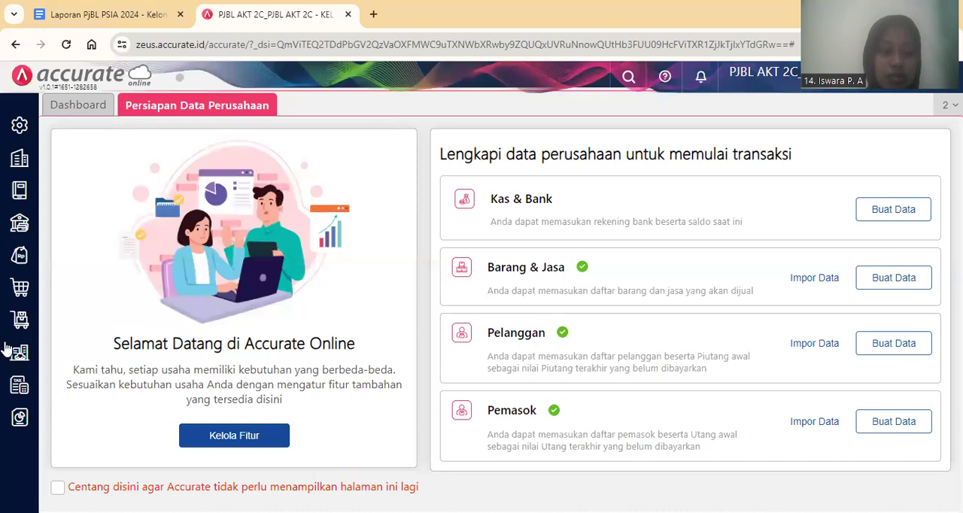
{"action": "left_click", "coordinate": [10, 292]}
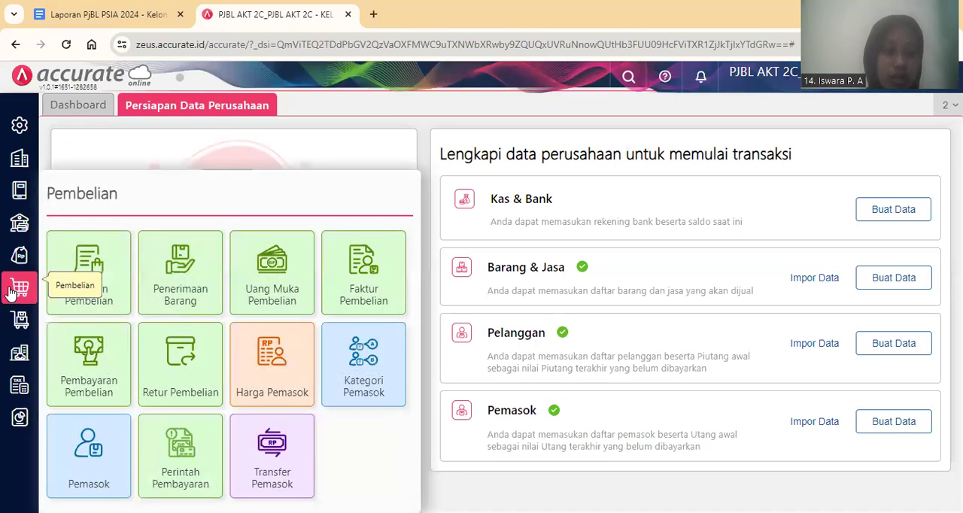
{"action": "left_click", "coordinate": [191, 371]}
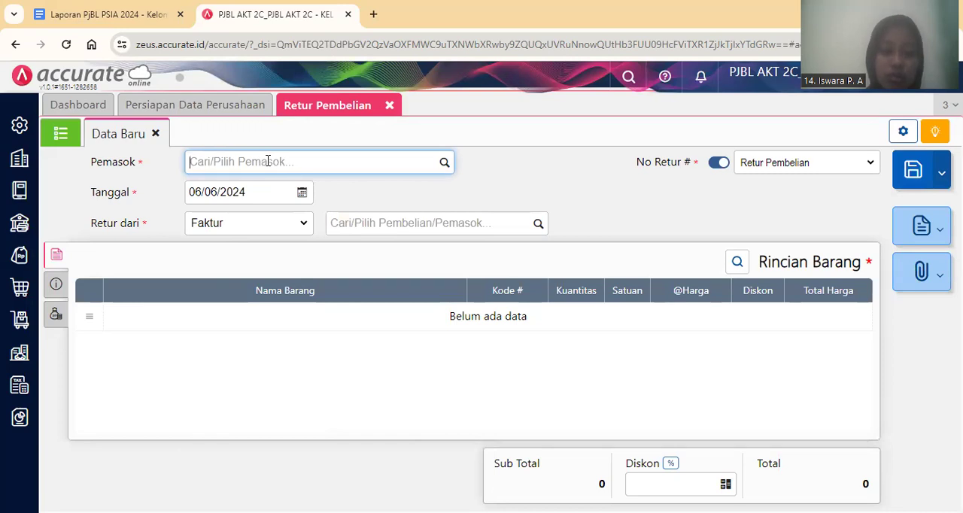
{"action": "type", "text": "Su"}
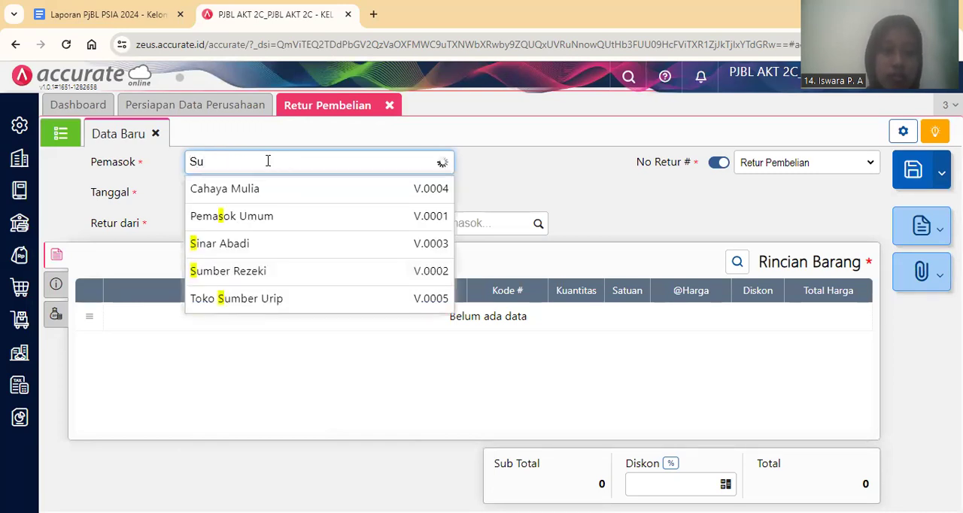
{"action": "left_click", "coordinate": [287, 192]}
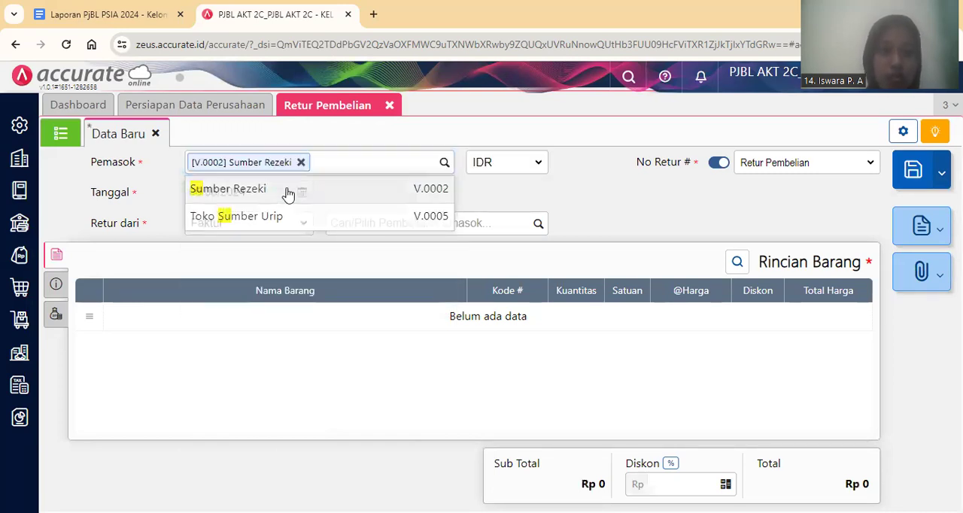
{"action": "left_click", "coordinate": [274, 190]}
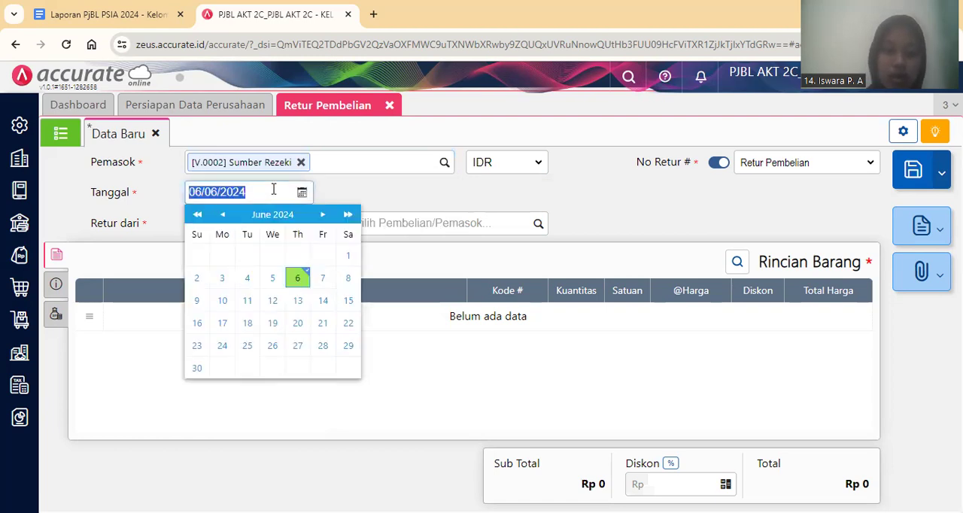
{"action": "type", "text": "03/01/2"}
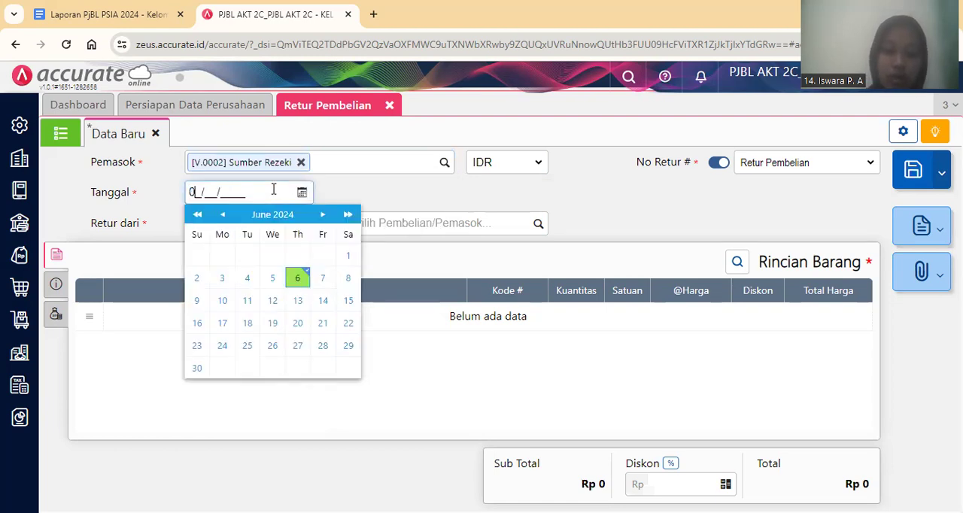
{"action": "type", "text": "024"}
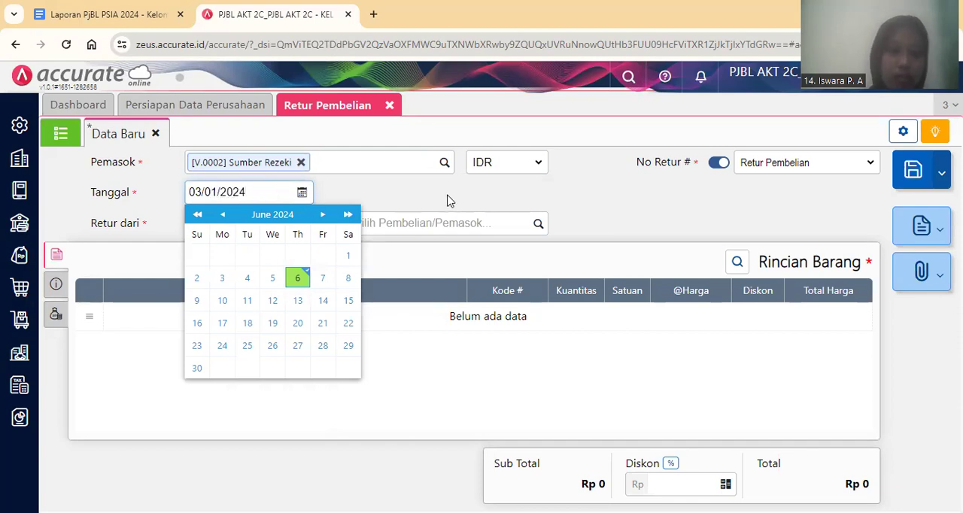
{"action": "left_click", "coordinate": [545, 188]}
Base the return on invoice INV-Sumber/001 and bring its Vaksin item into the item details.
{"action": "left_click", "coordinate": [539, 226]}
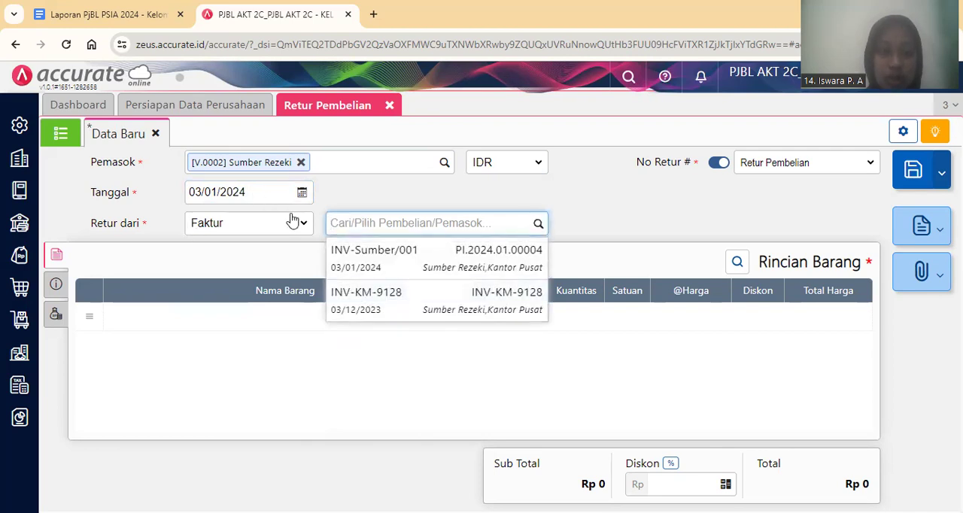
{"action": "left_click", "coordinate": [369, 260]}
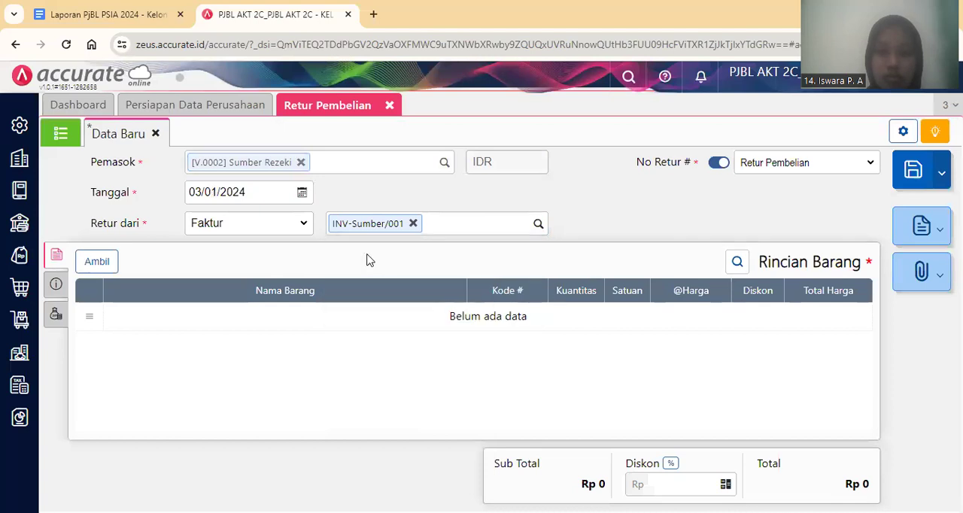
{"action": "left_click", "coordinate": [106, 263]}
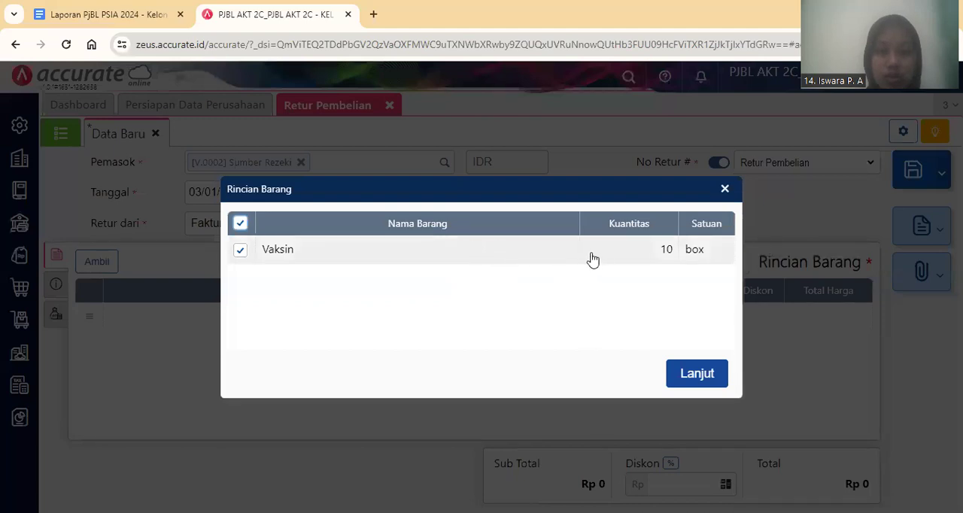
{"action": "left_click", "coordinate": [699, 376]}
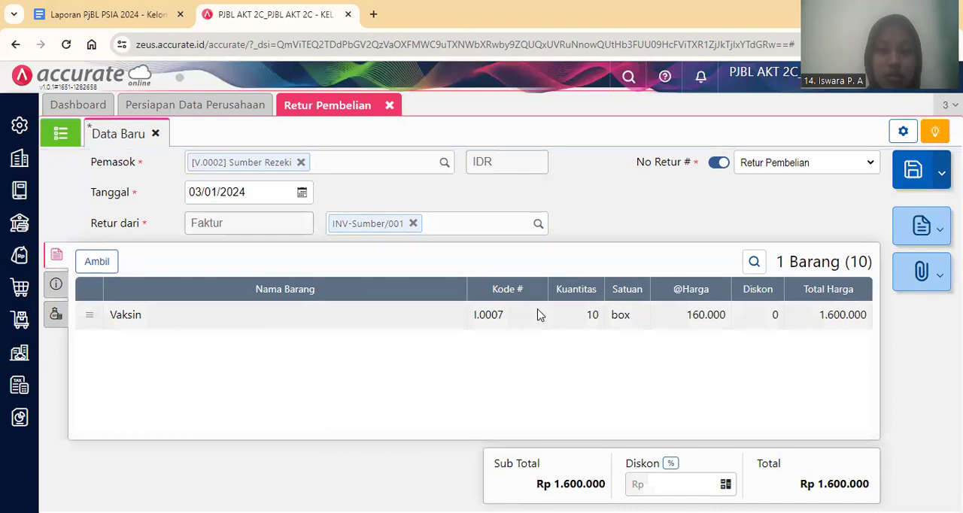
Set the returned Vaksin quantity (Kuantitas) to 5 boxes, keeping Gudang Depan as the warehouse.
{"action": "left_click", "coordinate": [558, 325]}
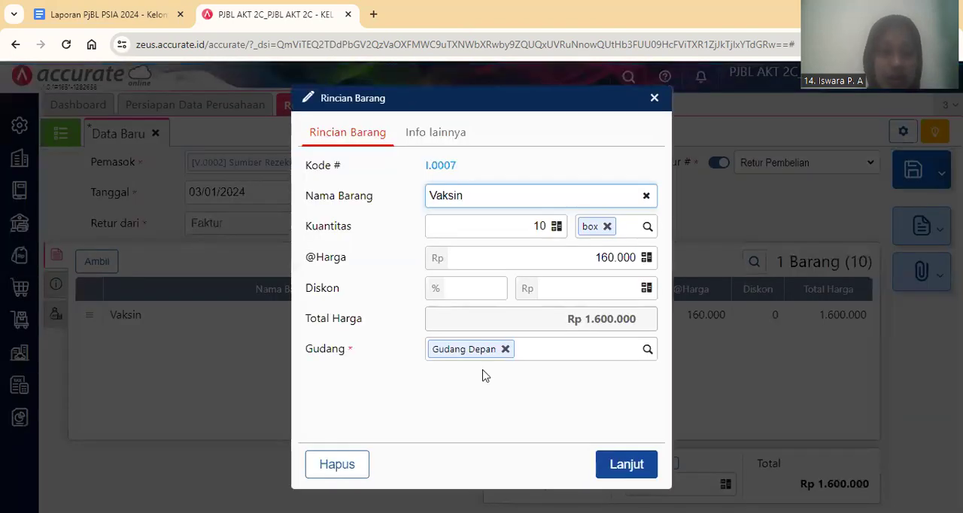
{"action": "key", "text": "Tab"}
{"action": "key", "text": "BackSpace"}
{"action": "key", "text": "BackSpace"}
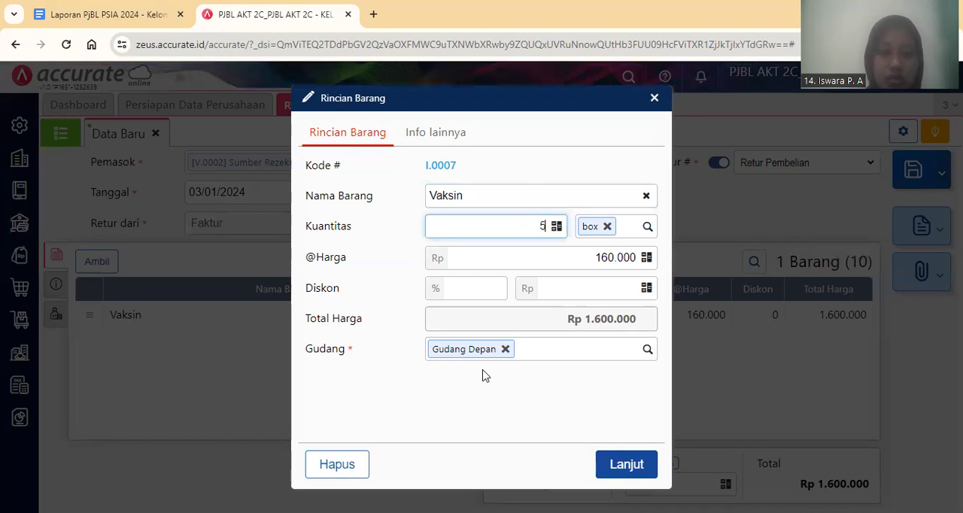
{"action": "left_click", "coordinate": [623, 467]}
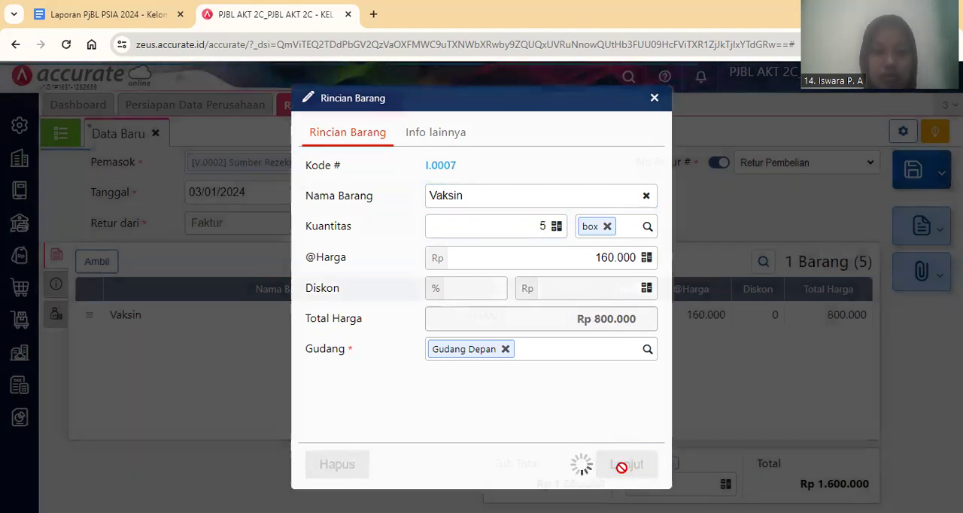
Check the return's additional information sections, leaving them as they are, and save the purchase return.
{"action": "left_click", "coordinate": [56, 285]}
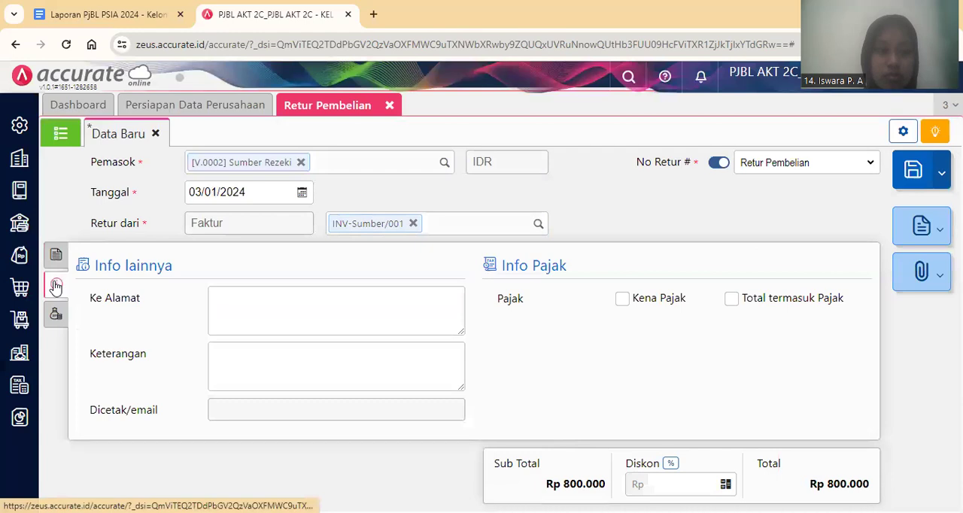
{"action": "left_click", "coordinate": [56, 313]}
{"action": "left_click", "coordinate": [58, 262]}
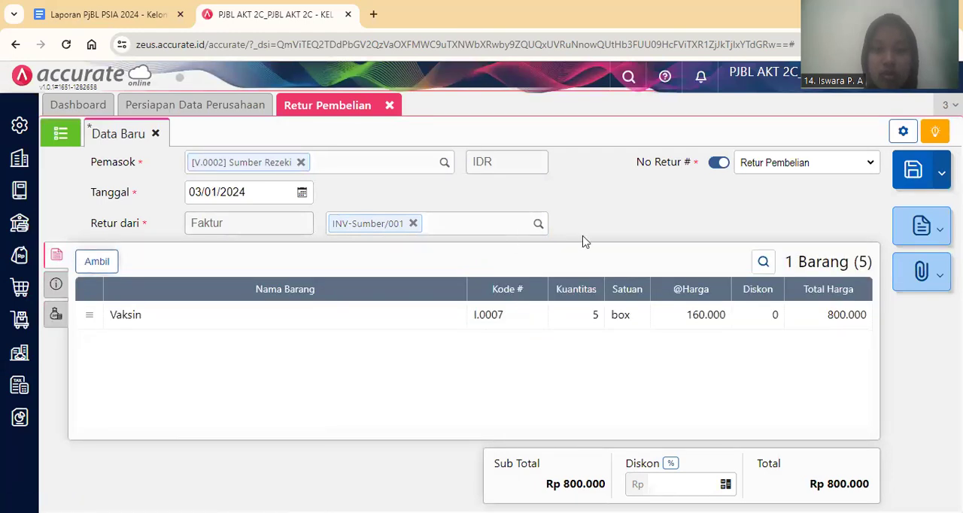
{"action": "left_click", "coordinate": [910, 173]}
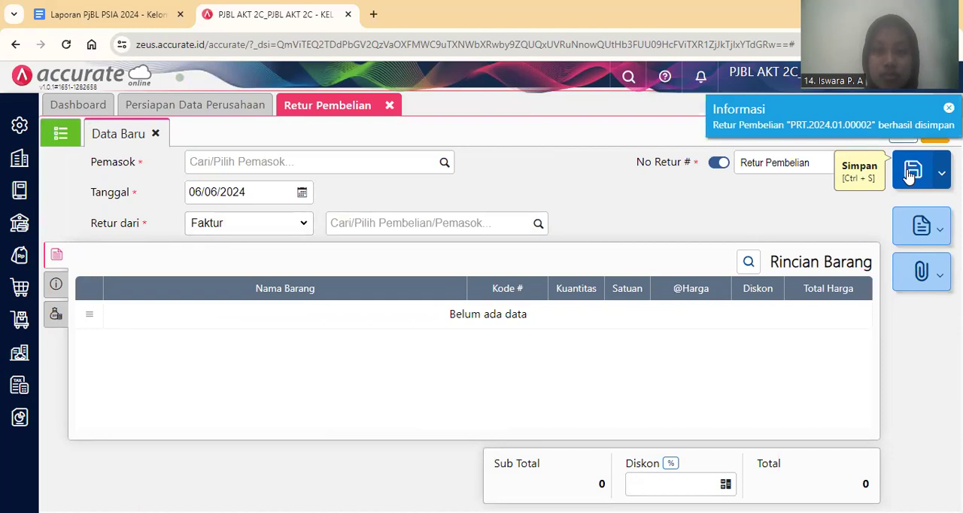
Switch to the Google Docs report and read transaction 5, the cash sale to PT Holland Bakery.
{"action": "left_click", "coordinate": [106, 13]}
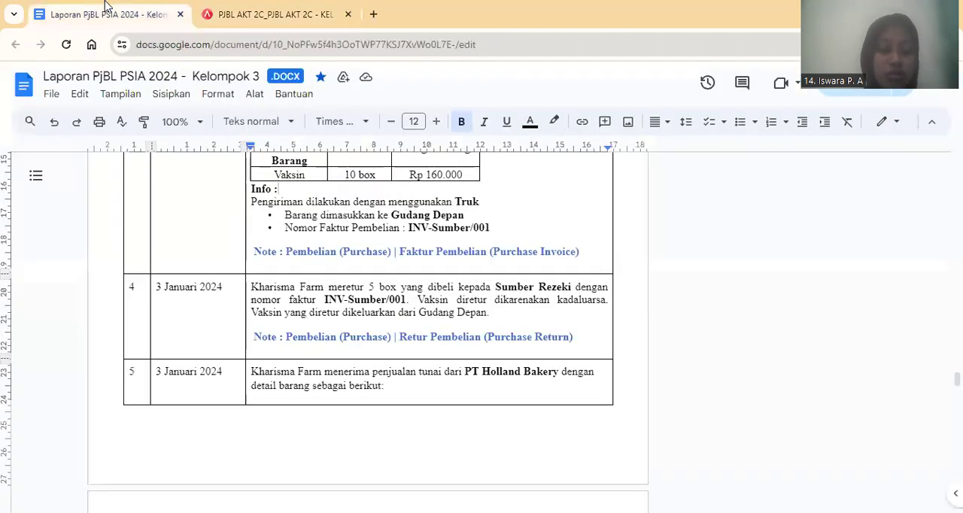
{"action": "left_click", "coordinate": [354, 374]}
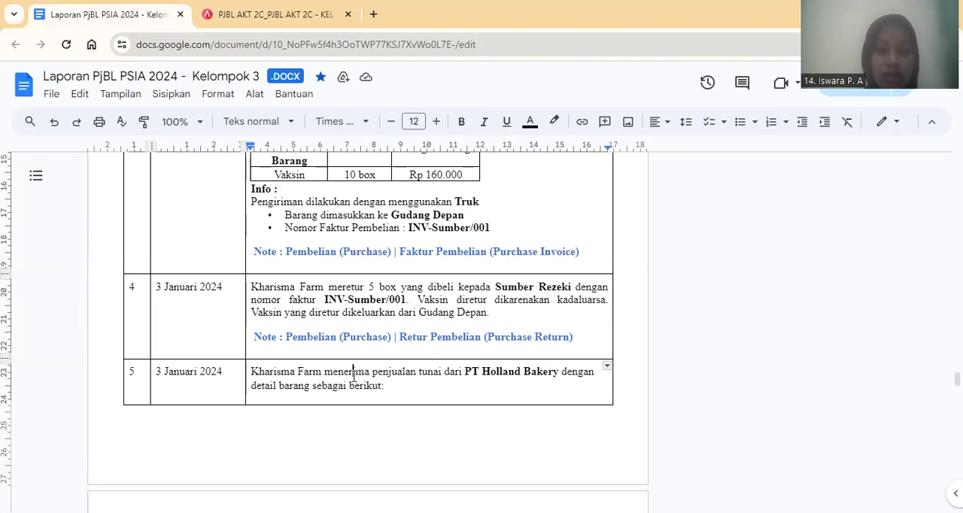
{"action": "scroll", "coordinate": [354, 376], "scroll_direction": "down", "scroll_amount": 4}
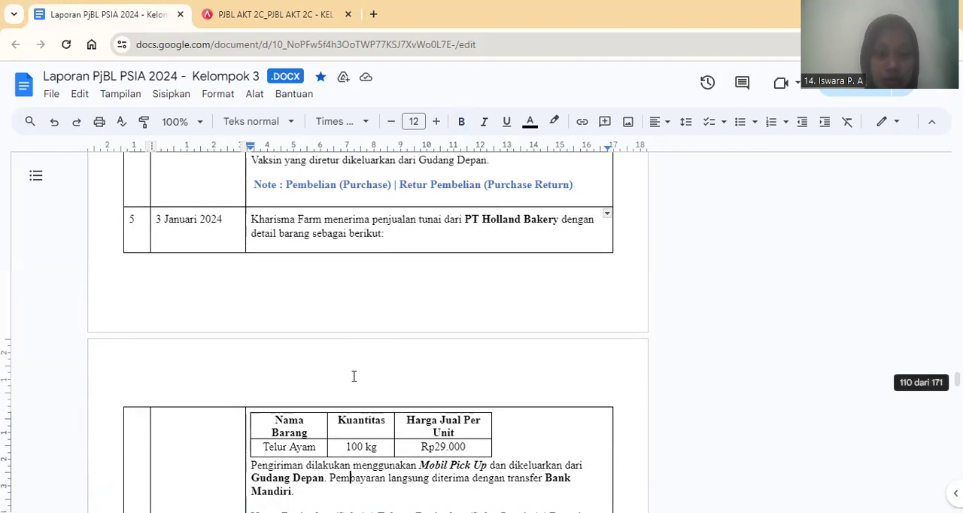
{"action": "key", "text": "Down"}
{"action": "key", "text": "Down"}
{"action": "key", "text": "Down"}
{"action": "key", "text": "Down"}
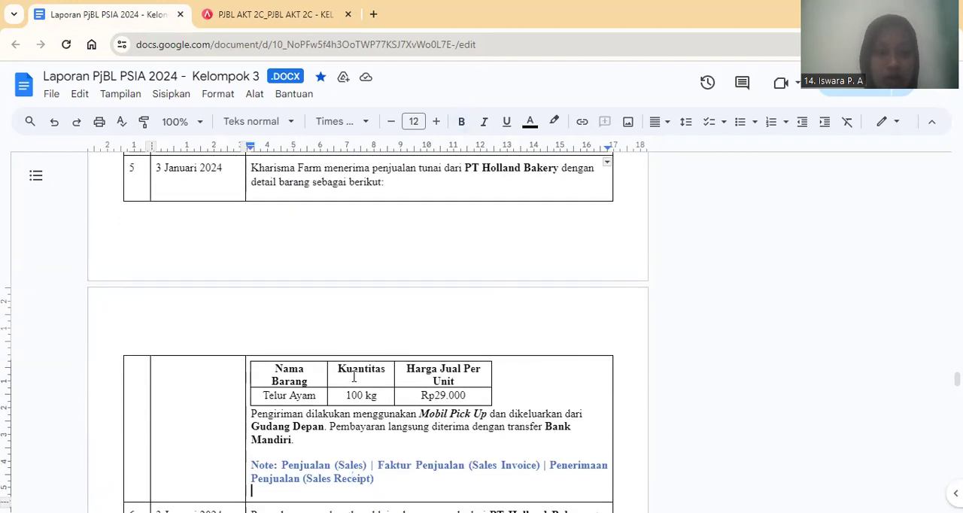
{"action": "key", "text": "Down"}
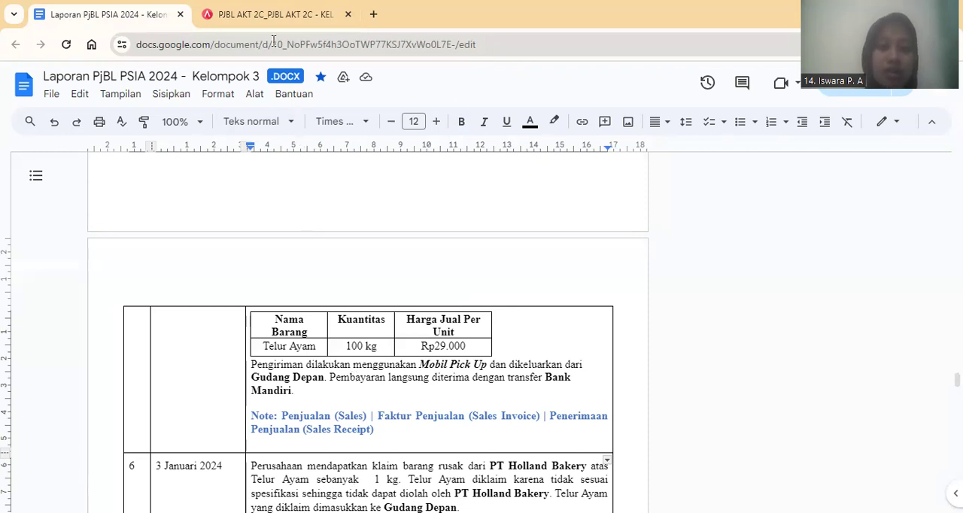
Back in Accurate Online, close the purchase return form and start a sales invoice (Faktur Penjualan) for customer PT. Holland Bakery.
{"action": "key", "text": "ctrl+Tab"}
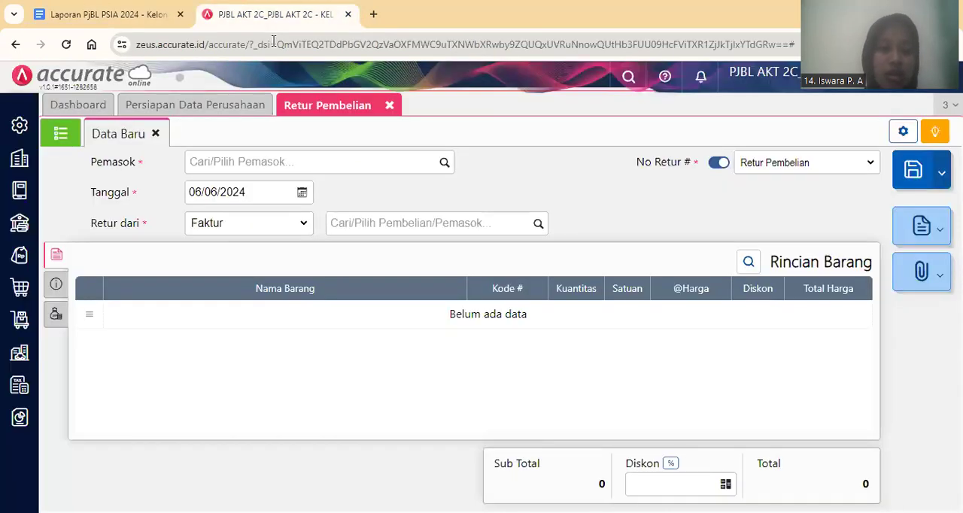
{"action": "left_click", "coordinate": [389, 105]}
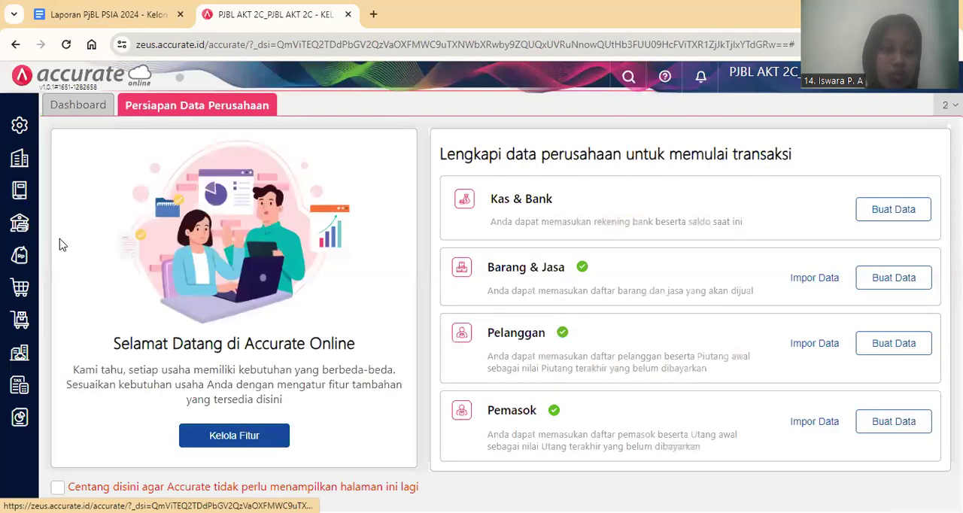
{"action": "left_click", "coordinate": [20, 263]}
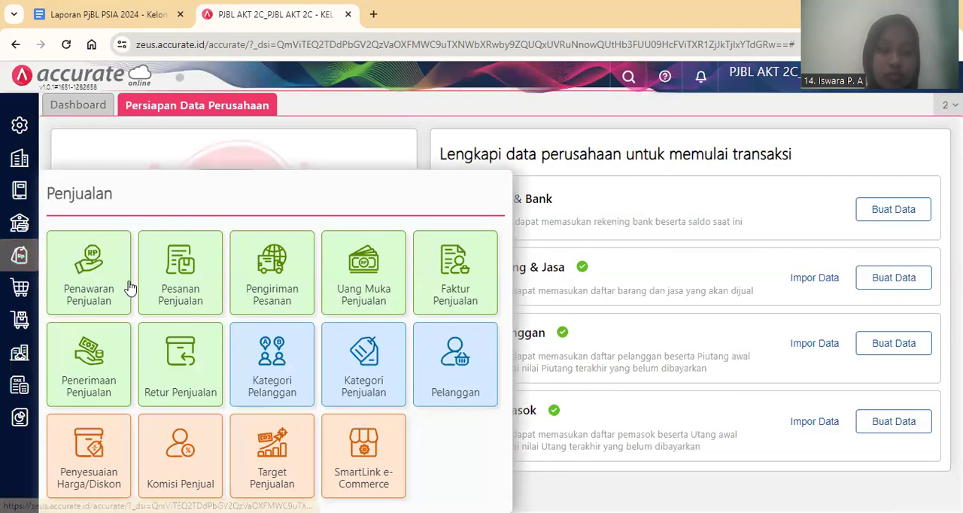
{"action": "left_click", "coordinate": [467, 284]}
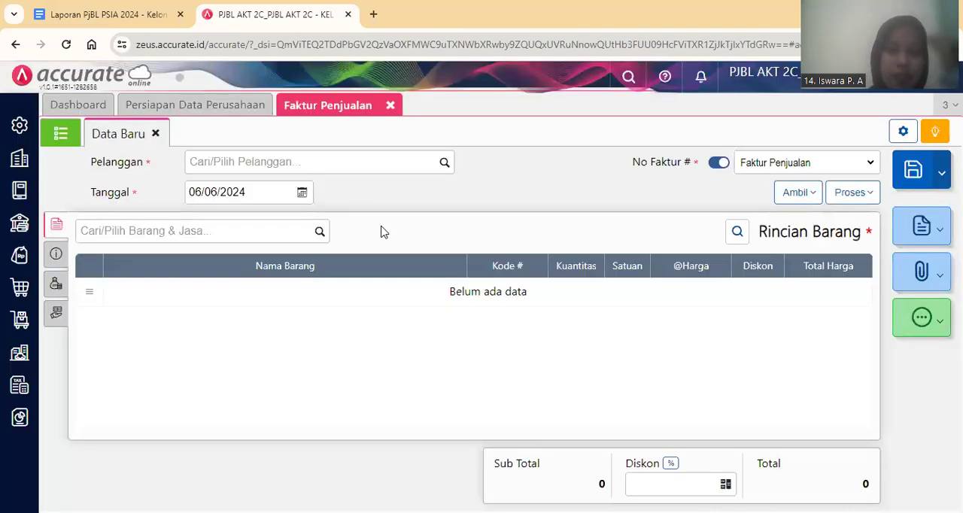
{"action": "left_click", "coordinate": [338, 161]}
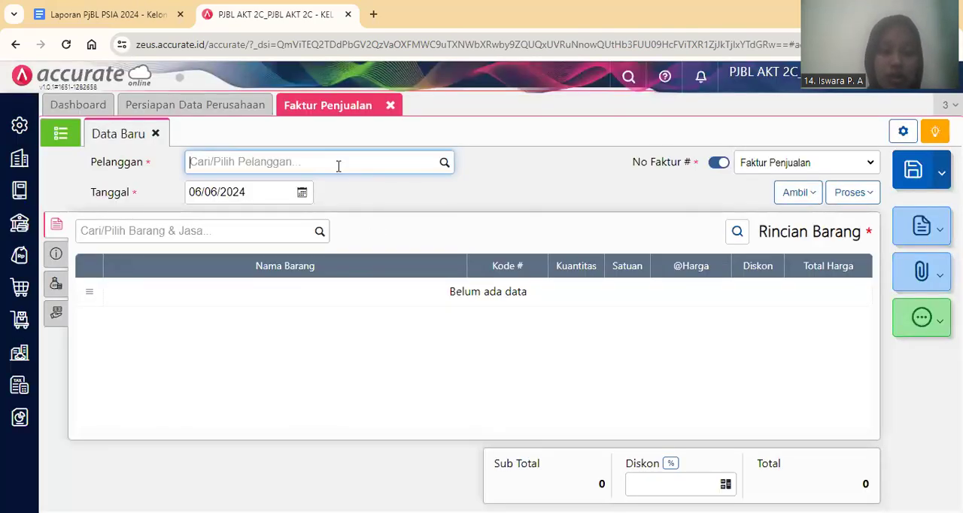
{"action": "type", "text": "Holland Bakery"}
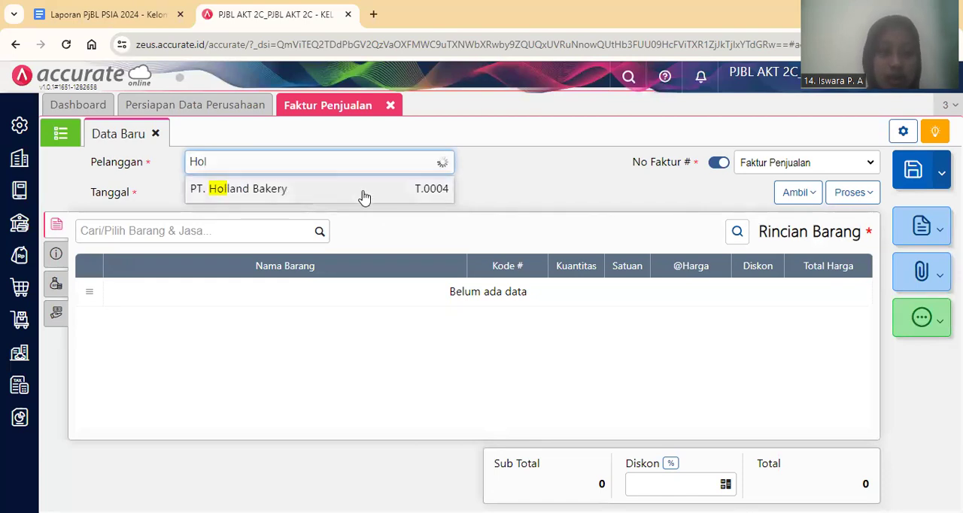
{"action": "left_click", "coordinate": [364, 197]}
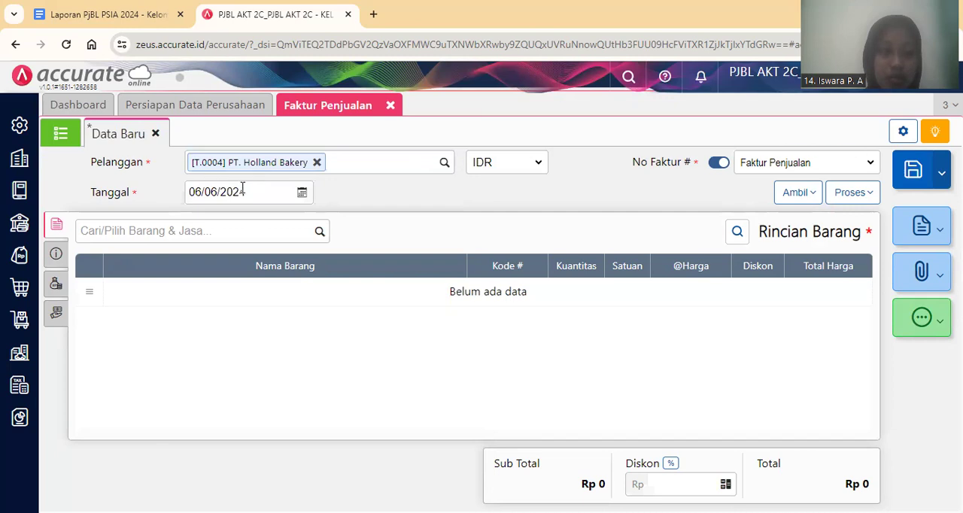
Set the date (Tanggal) of the PT. Holland Bakery sales invoice to 03/01/2024.
{"action": "left_click", "coordinate": [244, 192]}
{"action": "type", "text": "03/01/2024"}
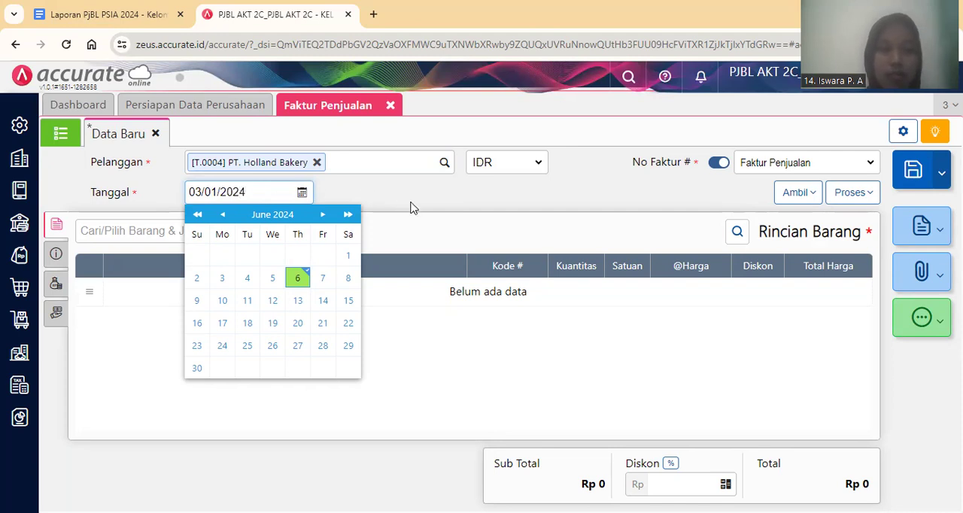
{"action": "left_click", "coordinate": [413, 205]}
Add the item Telur Ayam to the sales invoice with a quantity (Kuantitas) of 100 kg.
{"action": "left_click", "coordinate": [255, 237]}
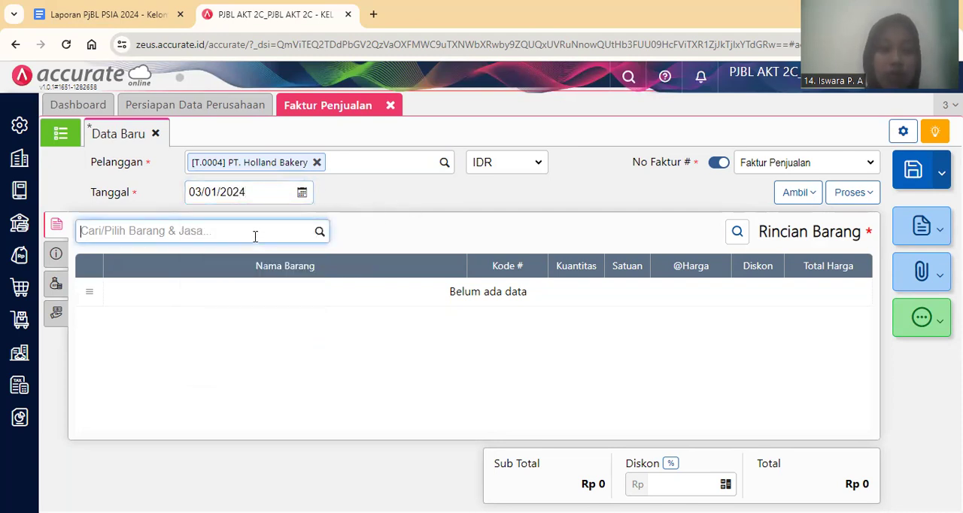
{"action": "type", "text": "te"}
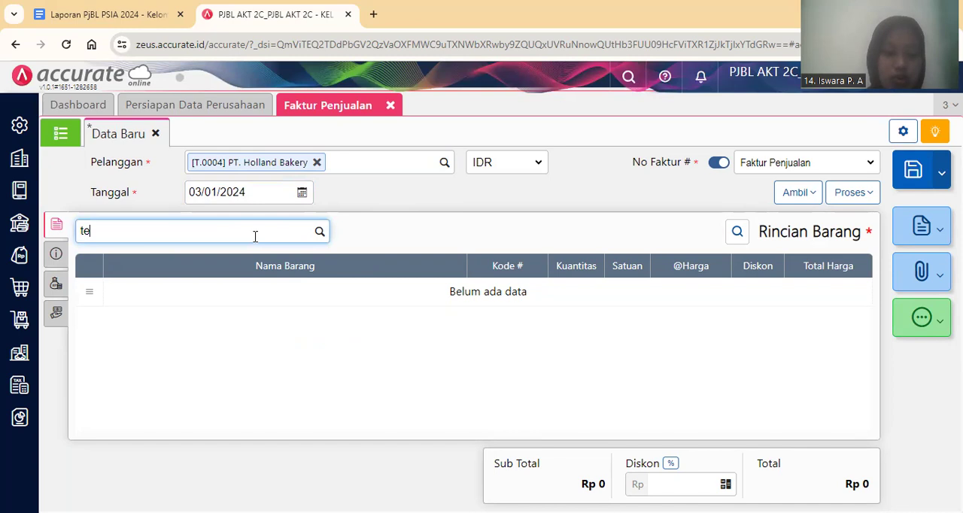
{"action": "type", "text": "lur"}
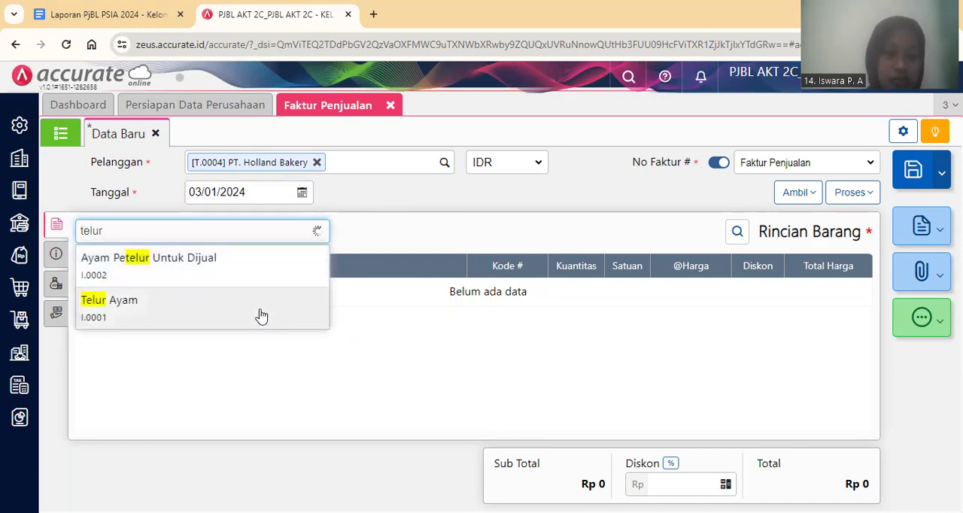
{"action": "left_click", "coordinate": [262, 315]}
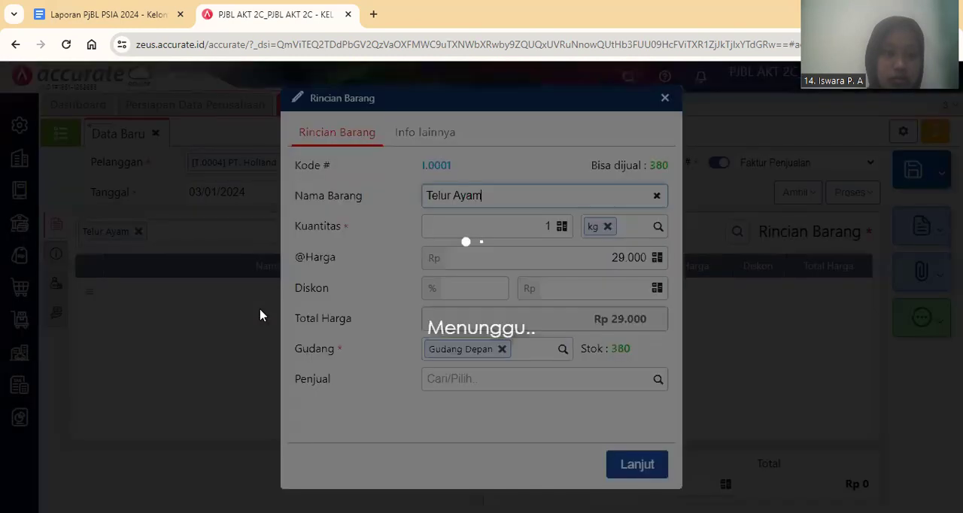
{"action": "key", "text": "Tab"}
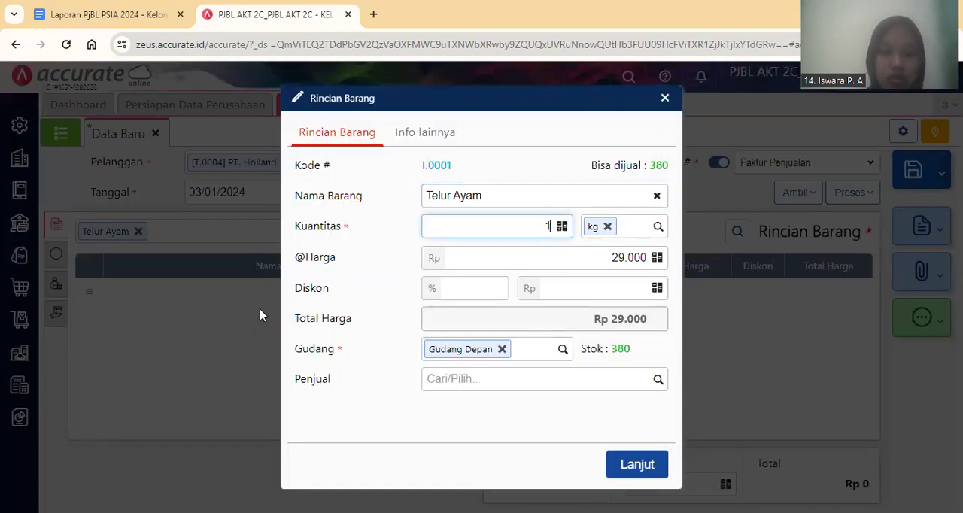
{"action": "type", "text": "00"}
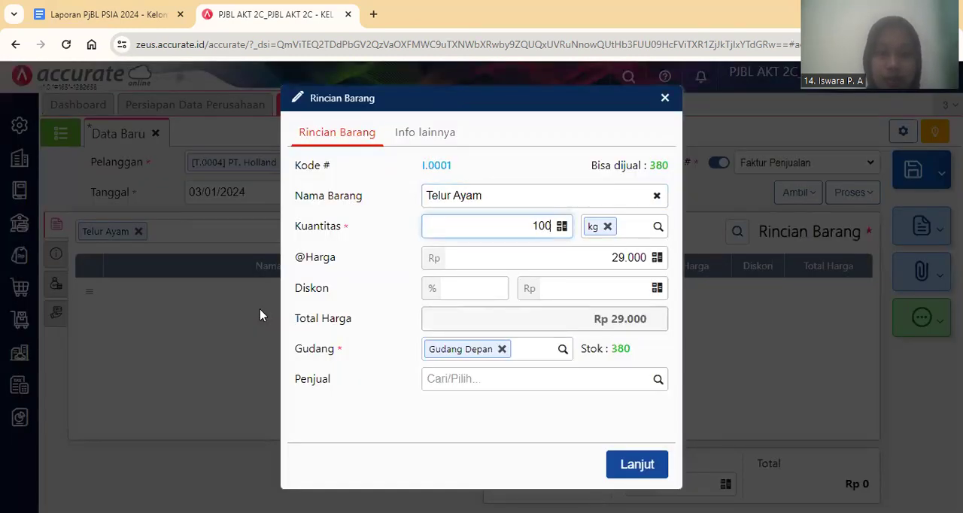
{"action": "left_click", "coordinate": [636, 465]}
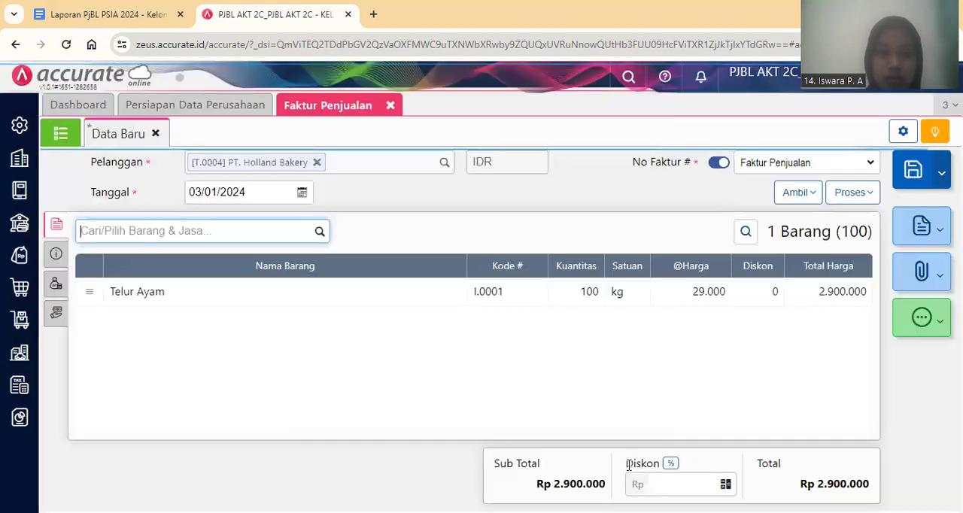
In the invoice's additional information, set the shipping date (Tgl Pengiriman) to 03/01/2024.
{"action": "left_click", "coordinate": [54, 263]}
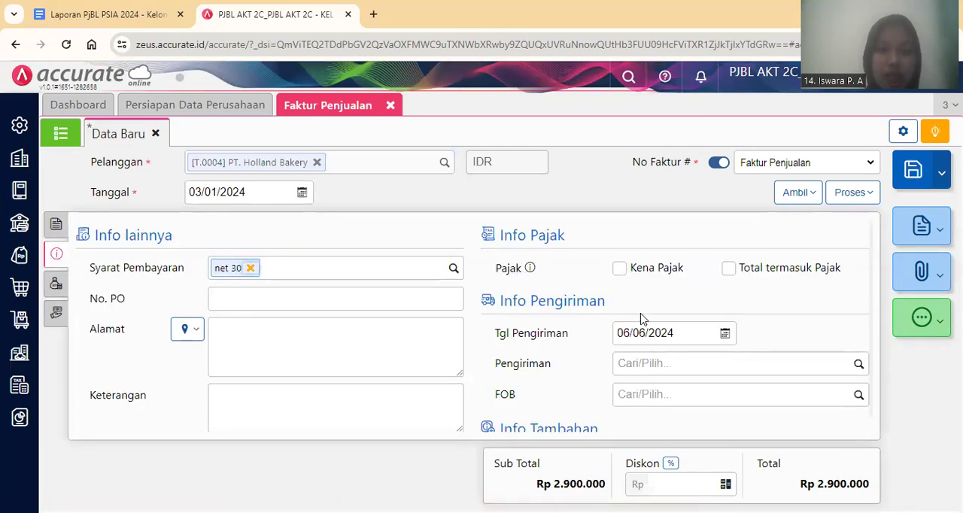
{"action": "left_click", "coordinate": [657, 332]}
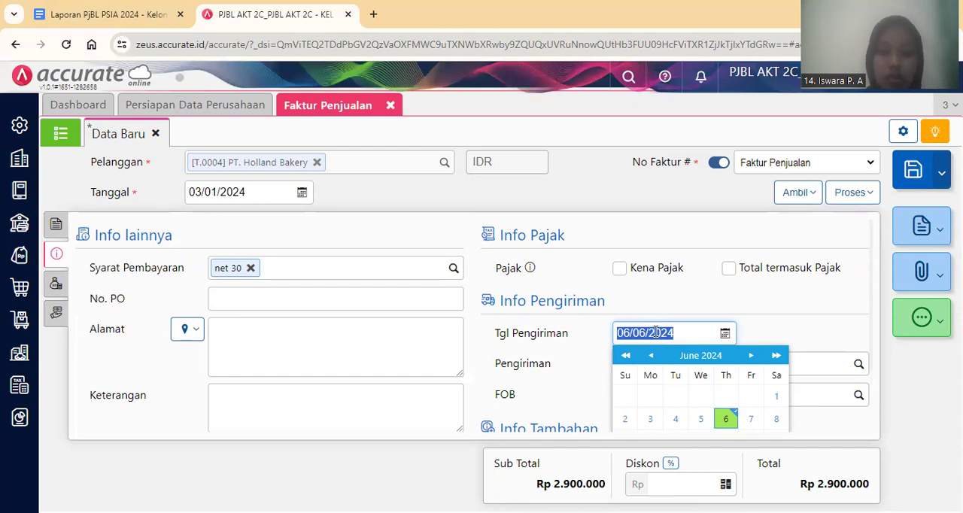
{"action": "key", "text": "BackSpace"}
{"action": "type", "text": "03/01/20"}
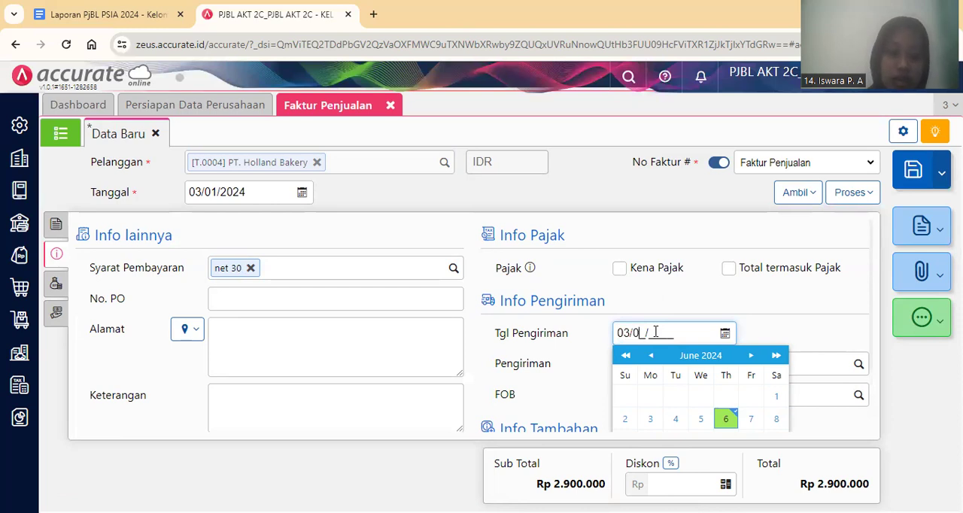
{"action": "type", "text": "24"}
{"action": "left_click", "coordinate": [792, 333]}
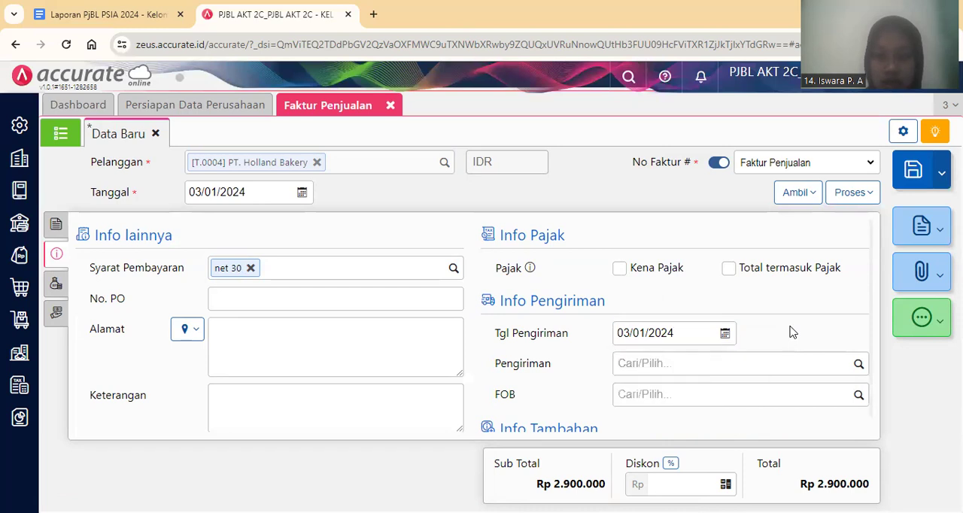
Set the invoice's shipping method (Pengiriman) to Mobil Pick Up and return to the item details.
{"action": "left_click", "coordinate": [745, 364]}
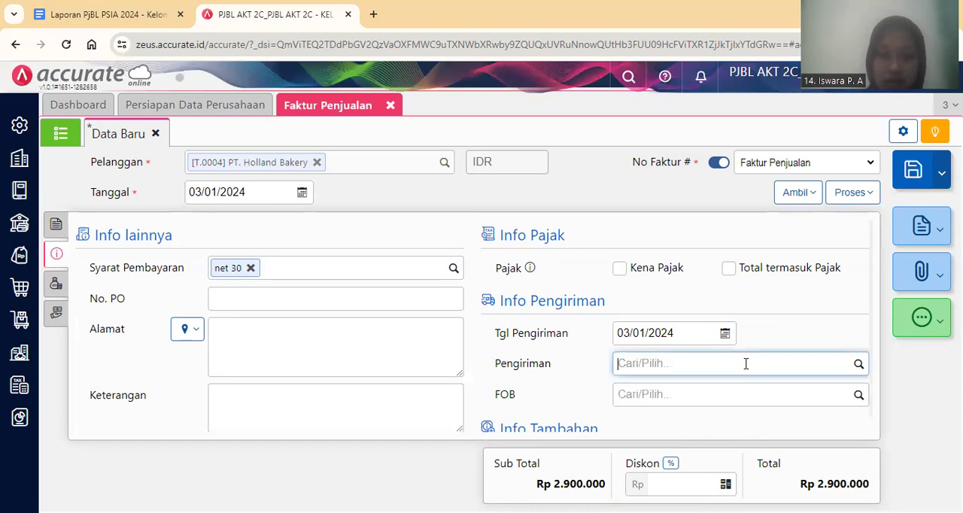
{"action": "type", "text": "Mo"}
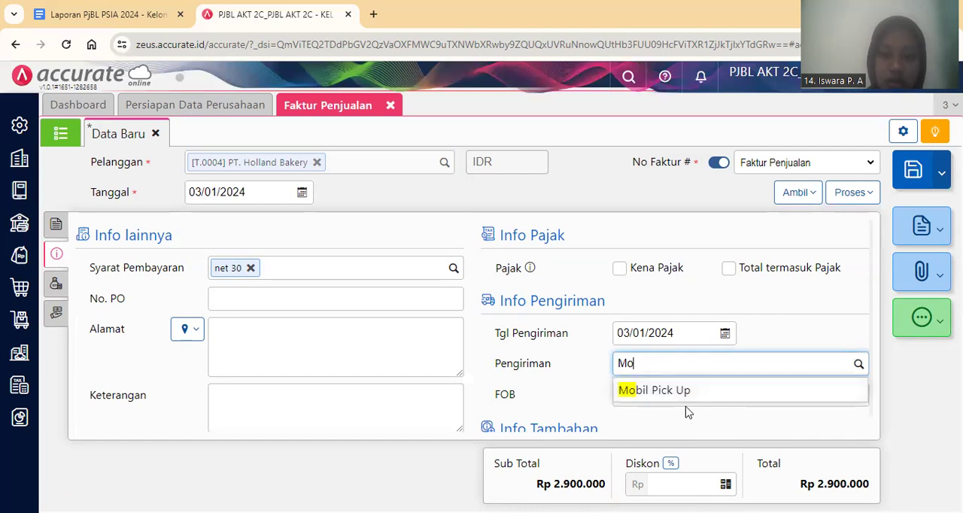
{"action": "left_click", "coordinate": [677, 399]}
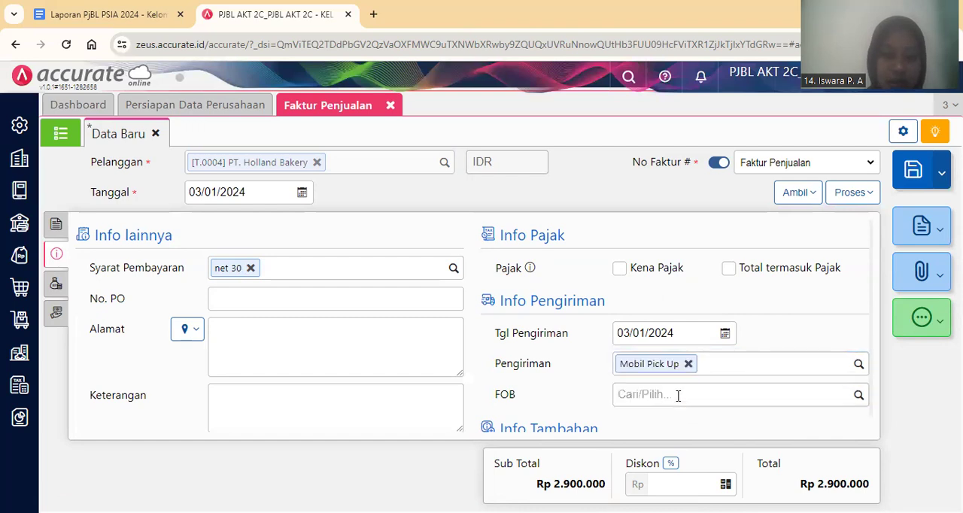
{"action": "left_click", "coordinate": [55, 233]}
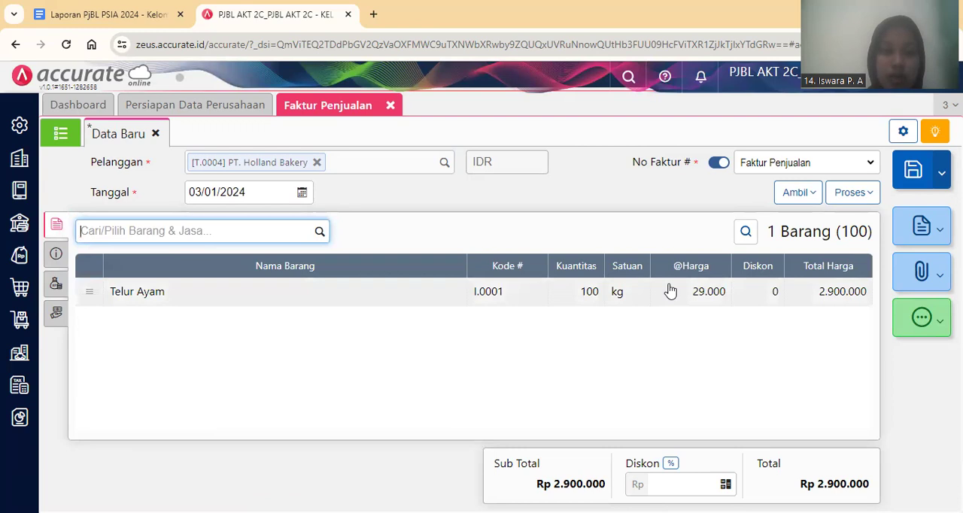
Process the invoice into a sales receipt (Penerimaan Penjualan), received in Bank Mandiri, with the payment value calculated from the invoice.
{"action": "left_click", "coordinate": [852, 193]}
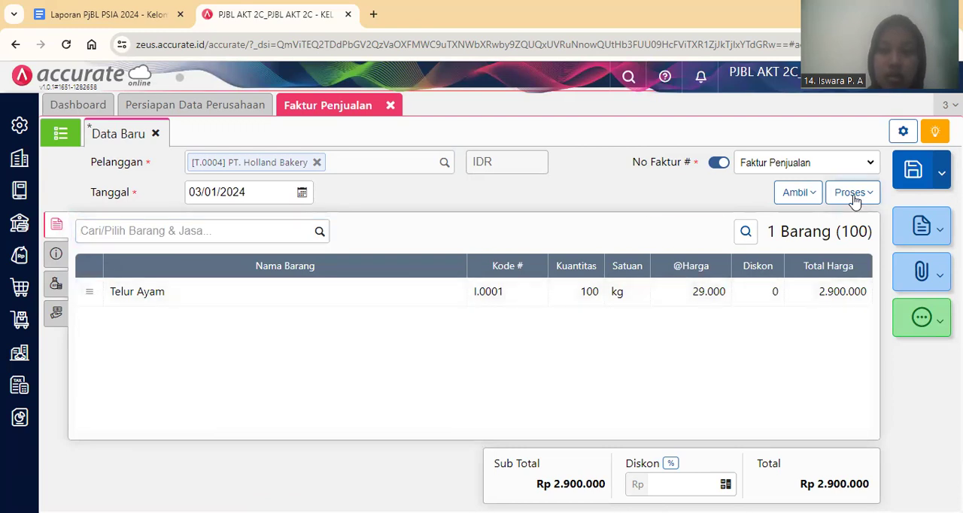
{"action": "left_click", "coordinate": [830, 223]}
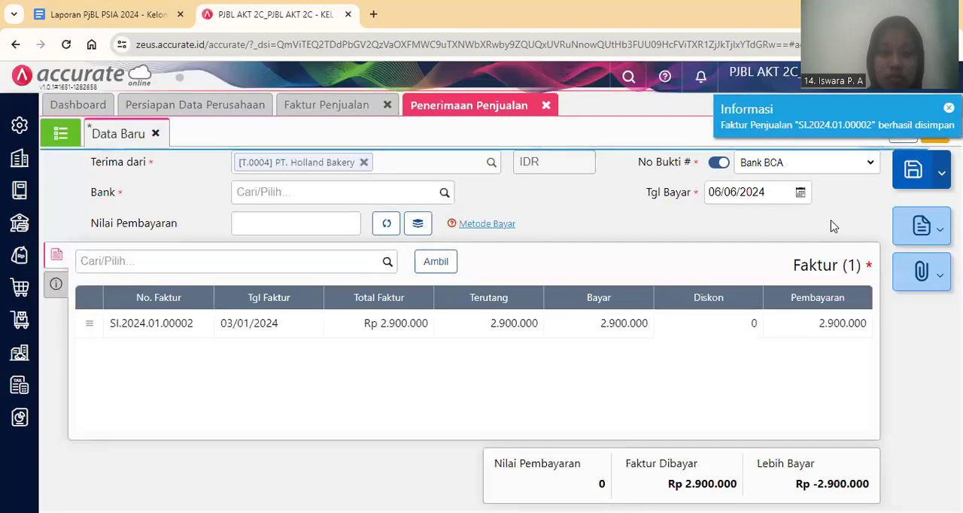
{"action": "left_click", "coordinate": [444, 192]}
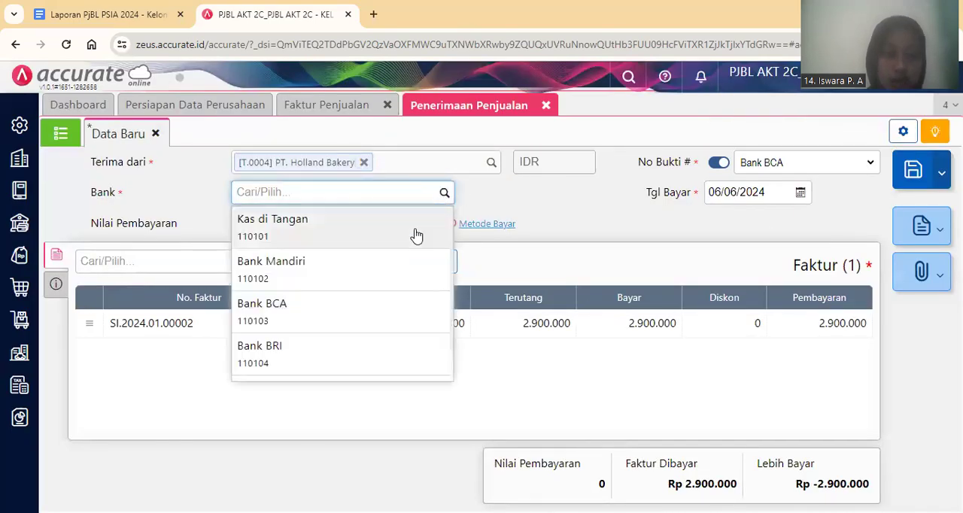
{"action": "left_click", "coordinate": [405, 261]}
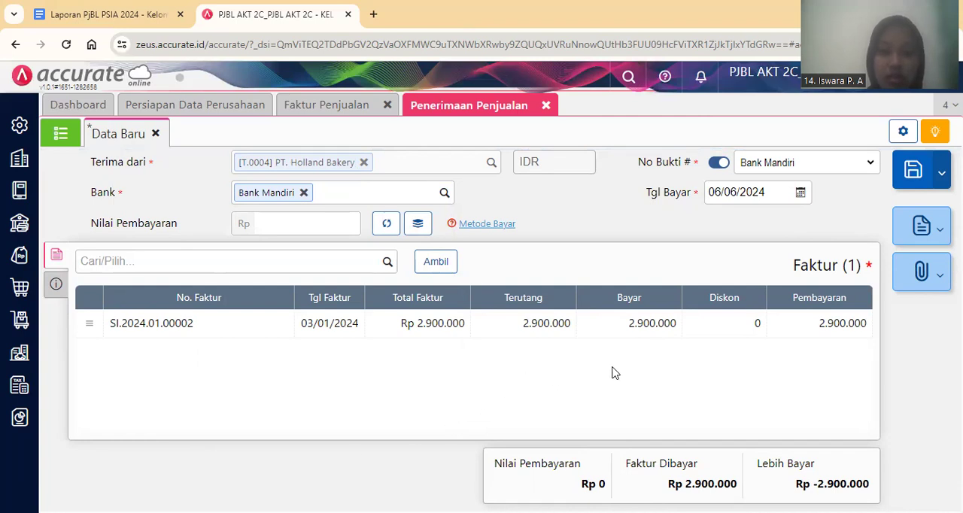
{"action": "left_click", "coordinate": [385, 231]}
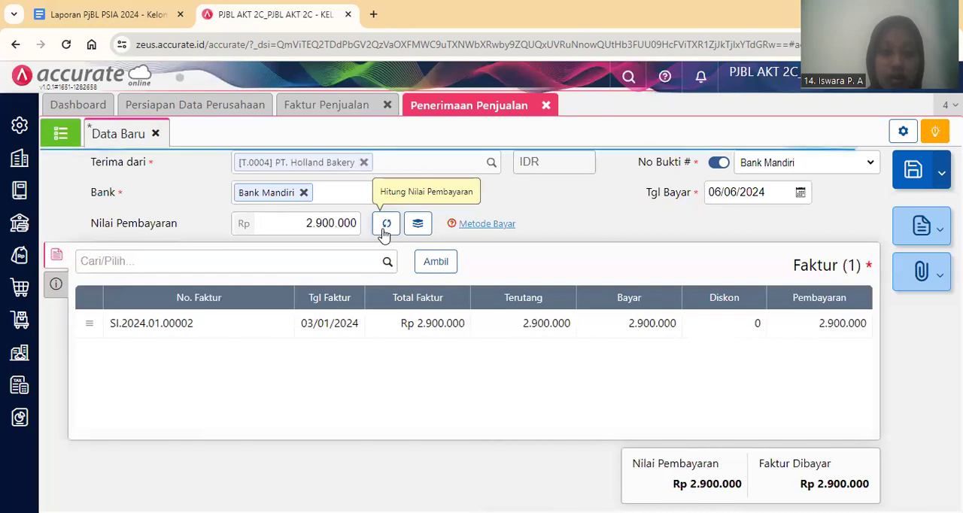
Set the receipt's payment method (Metode Bayar) to Transfer Bank.
{"action": "left_click", "coordinate": [484, 230]}
{"action": "left_click", "coordinate": [324, 299]}
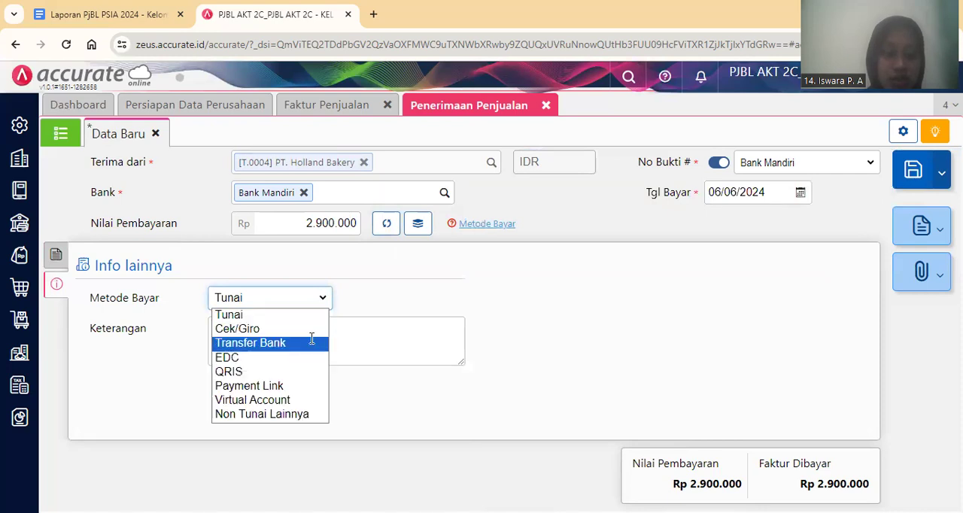
{"action": "left_click", "coordinate": [312, 342]}
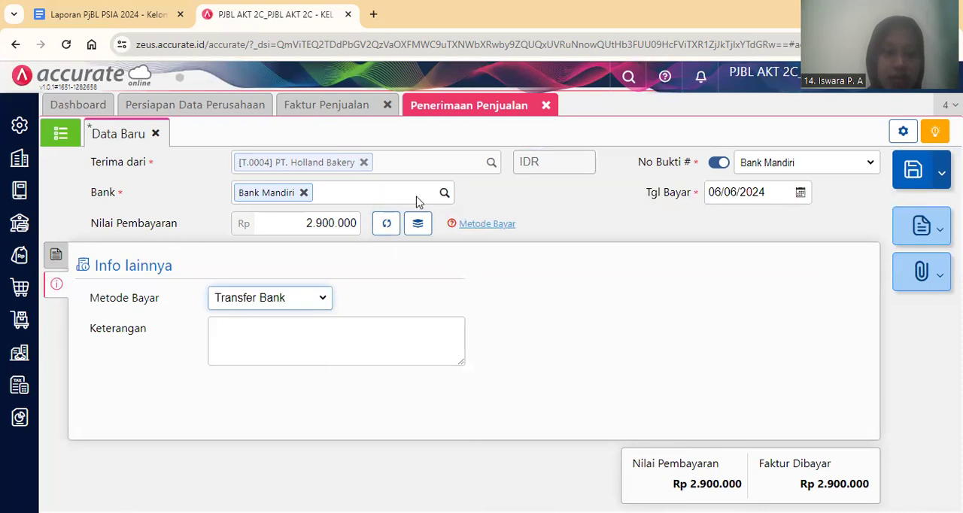
Set the payment date (Tgl Bayar) to 03/01/2024 and save the sales receipt.
{"action": "left_click", "coordinate": [747, 193]}
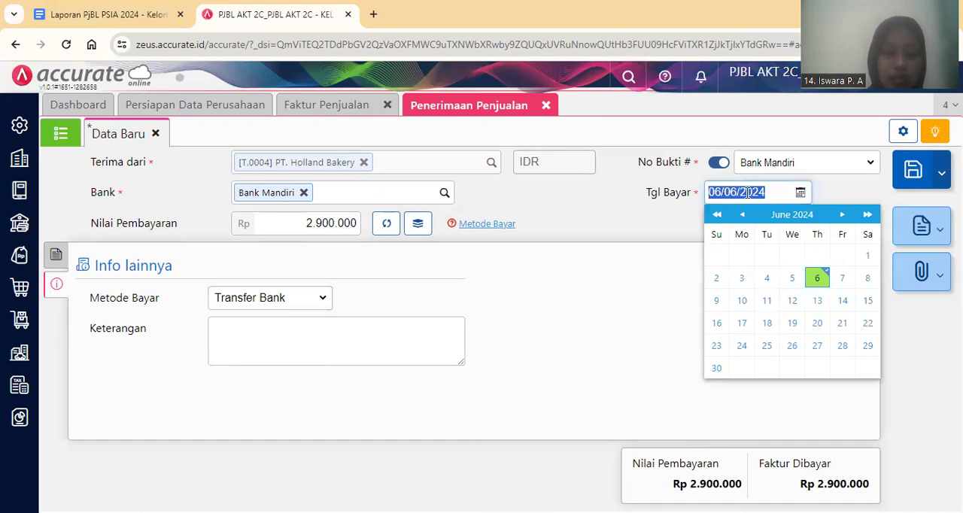
{"action": "type", "text": "03/0"}
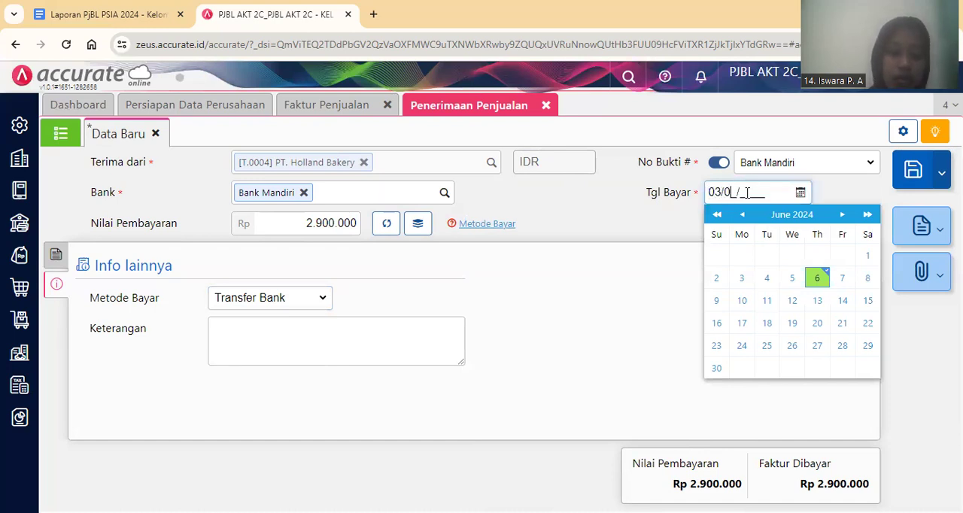
{"action": "type", "text": "1/2024"}
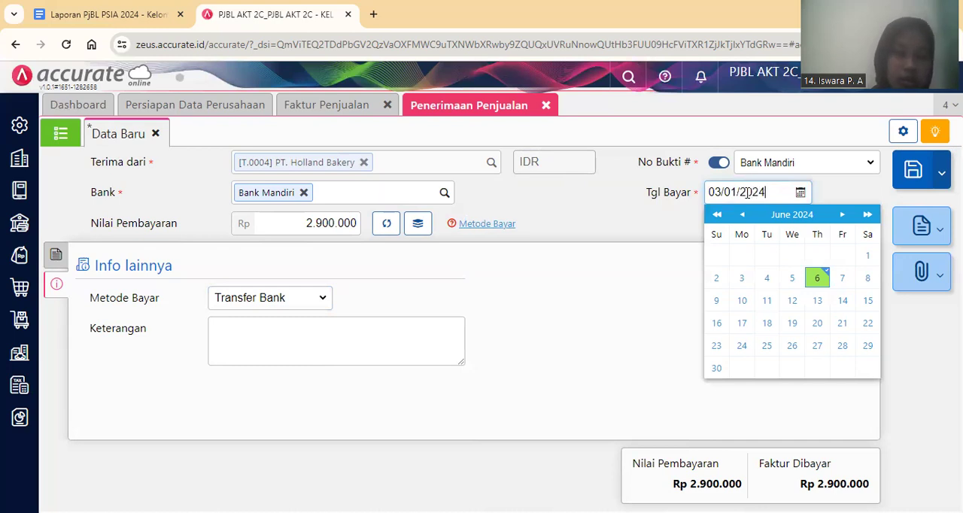
{"action": "left_click", "coordinate": [597, 228]}
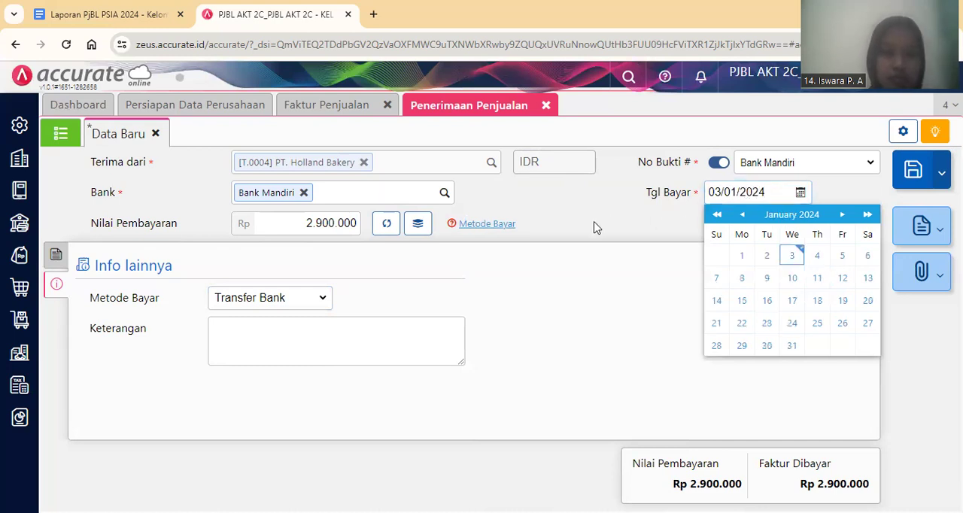
{"action": "left_click", "coordinate": [55, 260]}
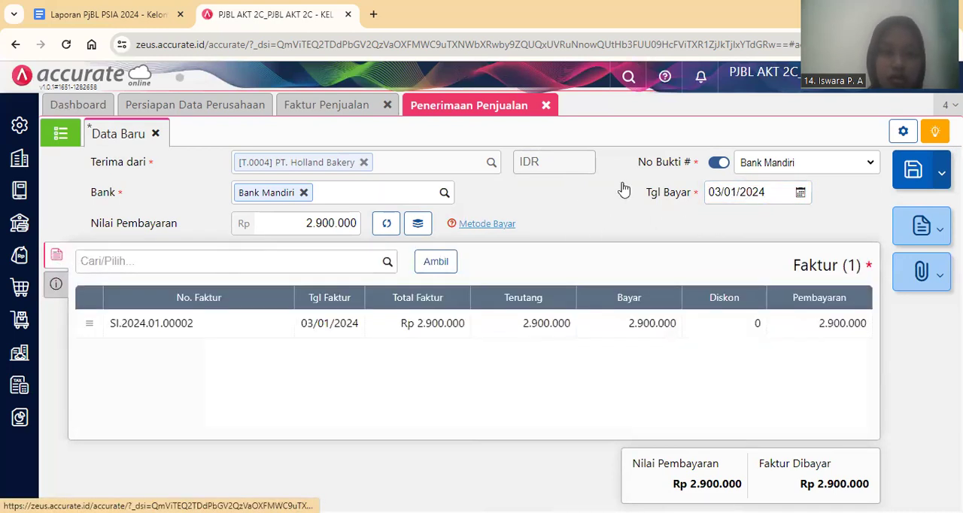
{"action": "left_click", "coordinate": [914, 175]}
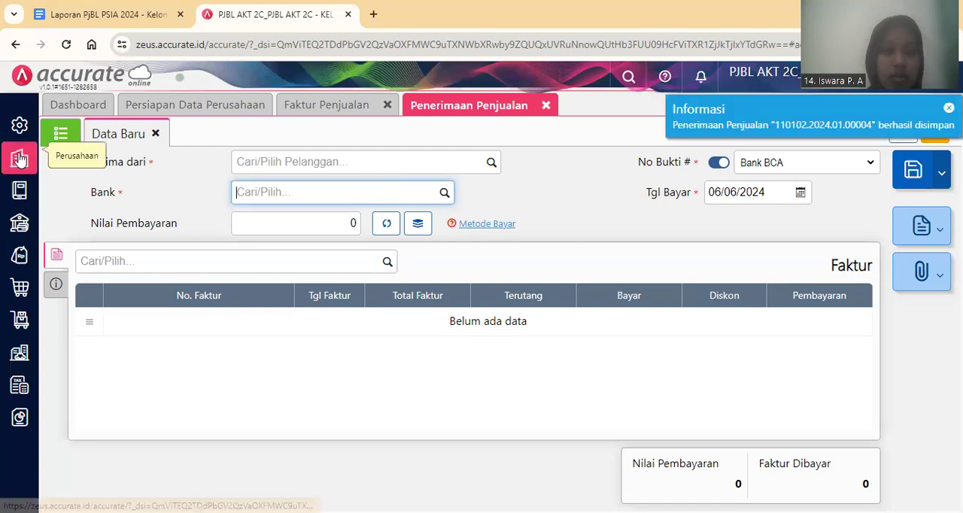
Open the saved PT. Holland Bakery receipt, review its journal details (Rincian Jurnal), and close the sales receipt form.
{"action": "left_click", "coordinate": [60, 133]}
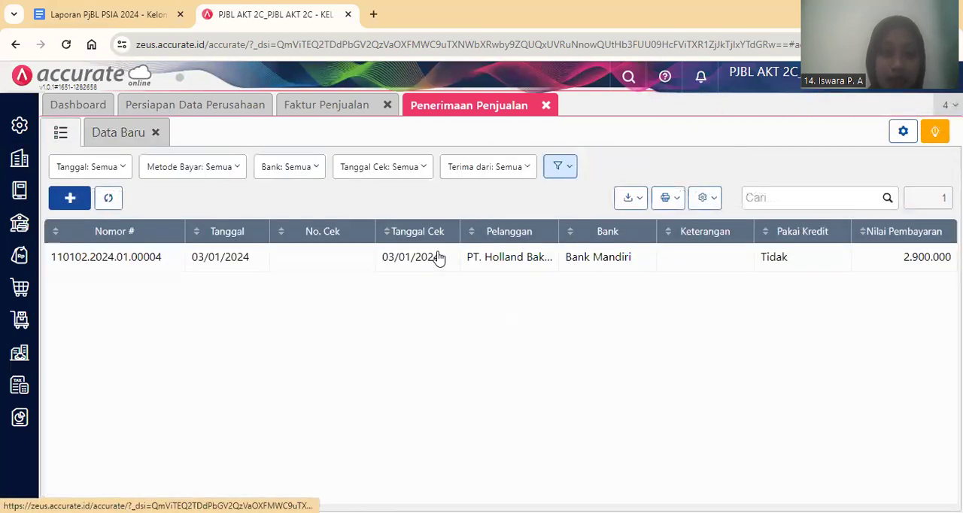
{"action": "left_click", "coordinate": [447, 262]}
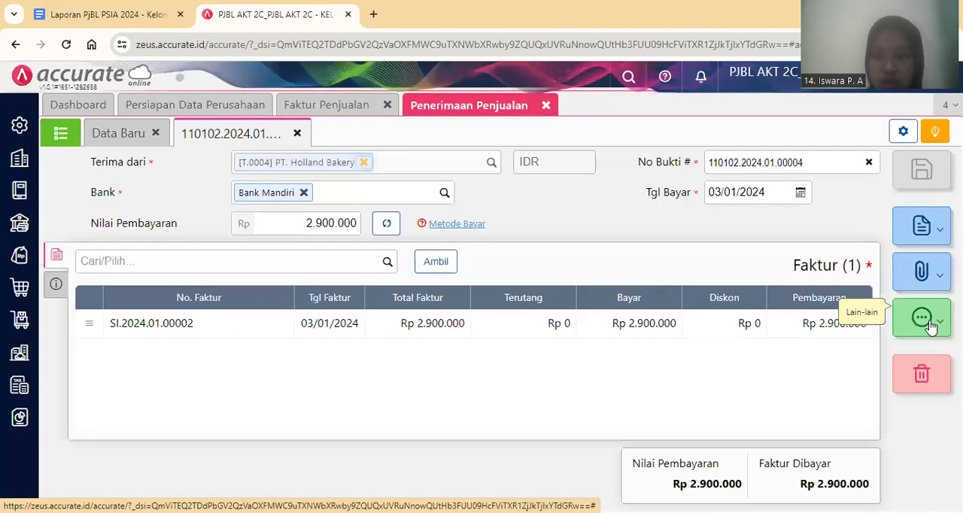
{"action": "left_click", "coordinate": [926, 319]}
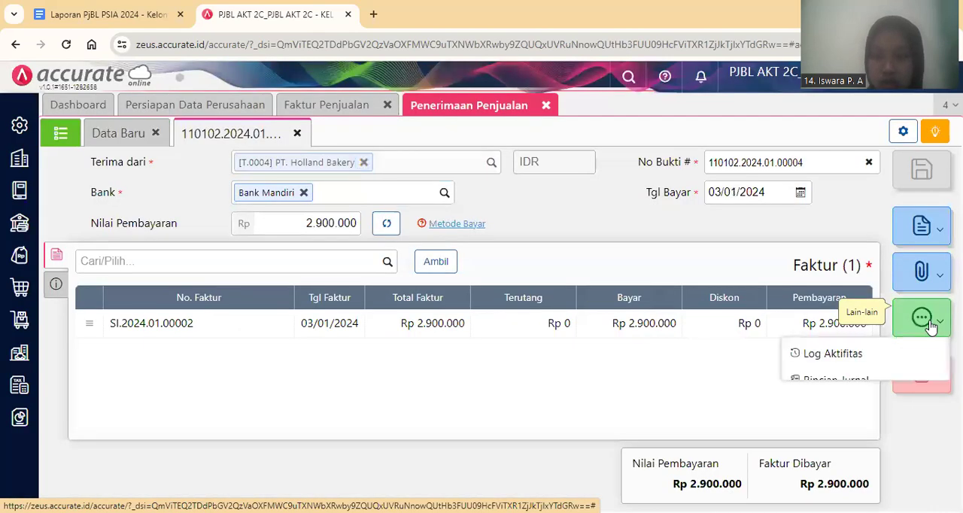
{"action": "left_click", "coordinate": [903, 385]}
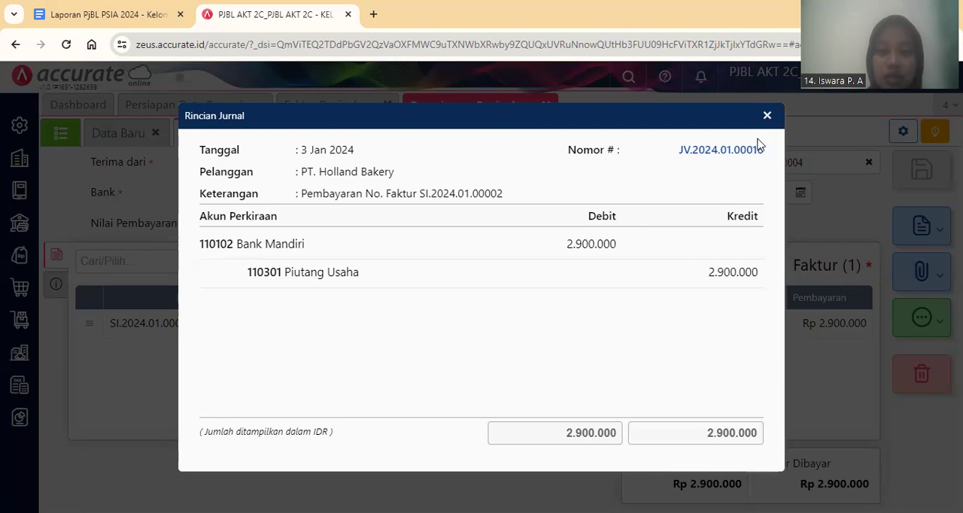
{"action": "left_click", "coordinate": [767, 116]}
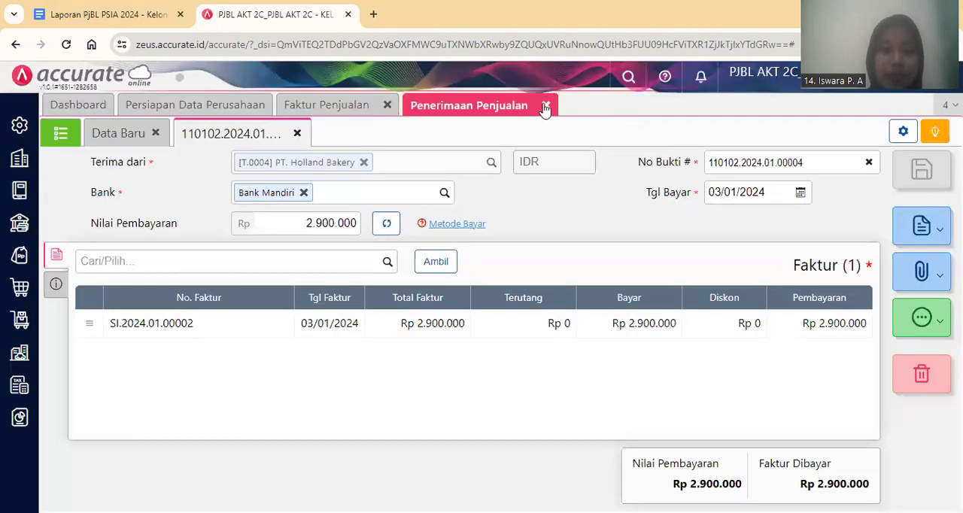
{"action": "left_click", "coordinate": [546, 106]}
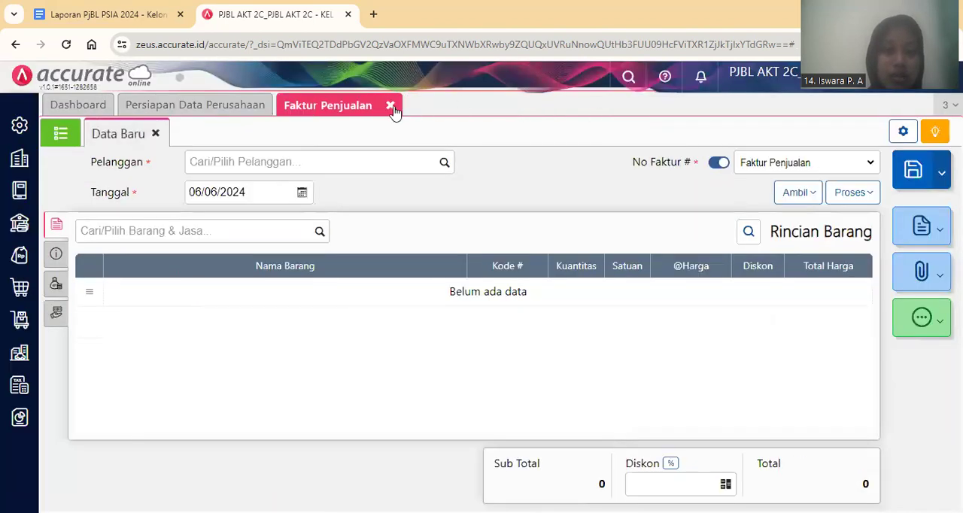
Close the sales invoice form and read transaction 6, the PT Holland Bakery damaged-goods claim, with its account notes in the Laporan PjBL PSIA 2024 Google Docs report.
{"action": "left_click", "coordinate": [391, 106]}
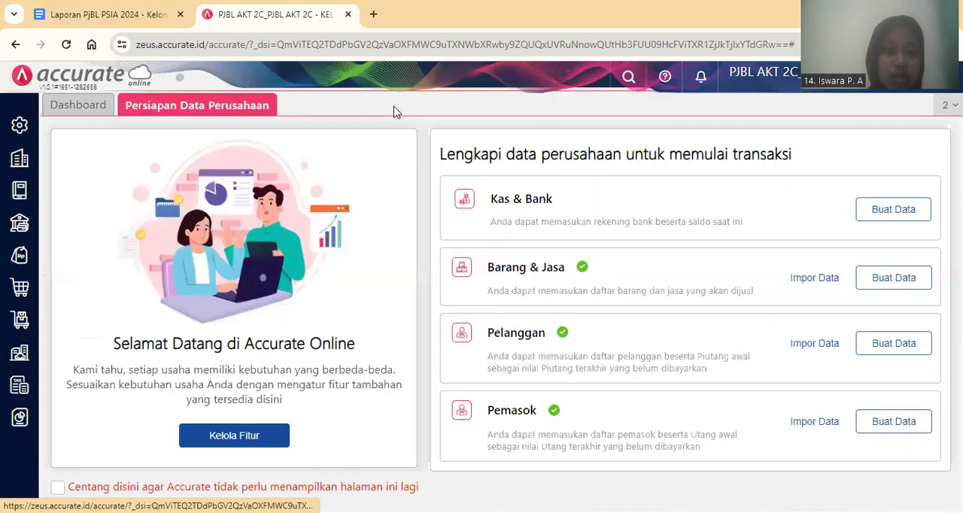
{"action": "left_click", "coordinate": [109, 14]}
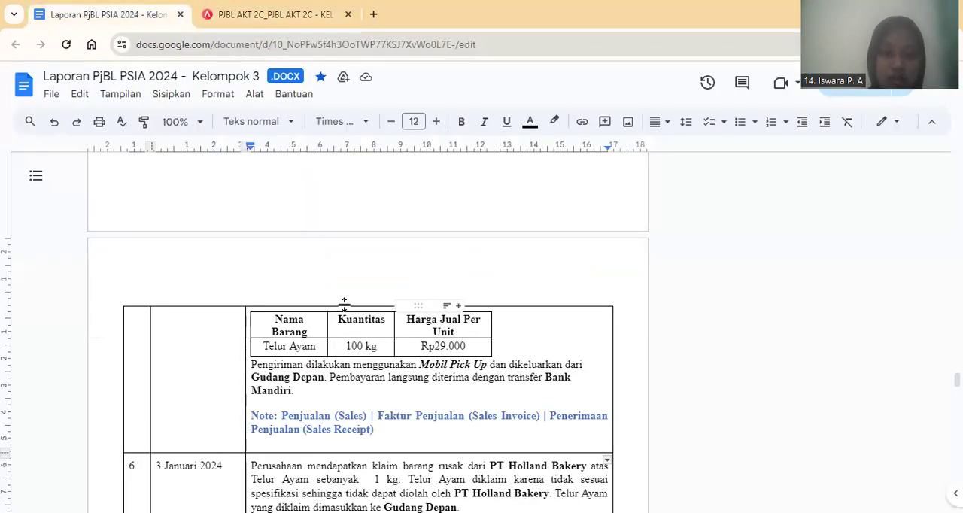
{"action": "scroll", "coordinate": [344, 304], "scroll_direction": "down", "scroll_amount": 1}
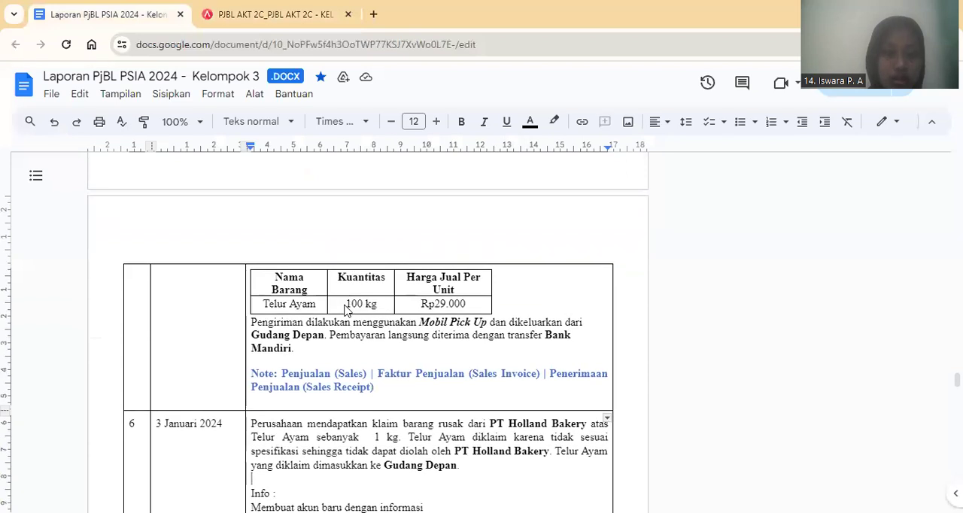
{"action": "scroll", "coordinate": [345, 308], "scroll_direction": "down", "scroll_amount": 1}
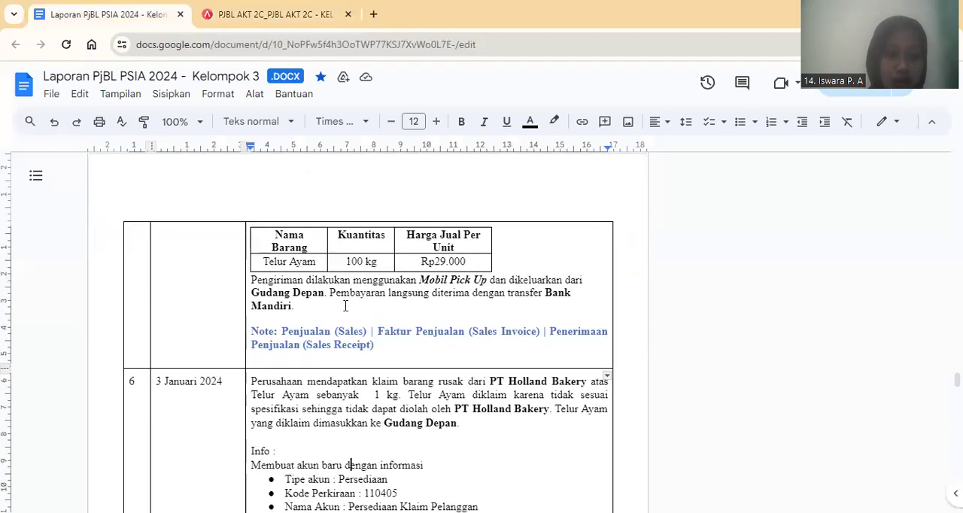
{"action": "key", "text": "Down"}
{"action": "key", "text": "Down"}
{"action": "key", "text": "Down"}
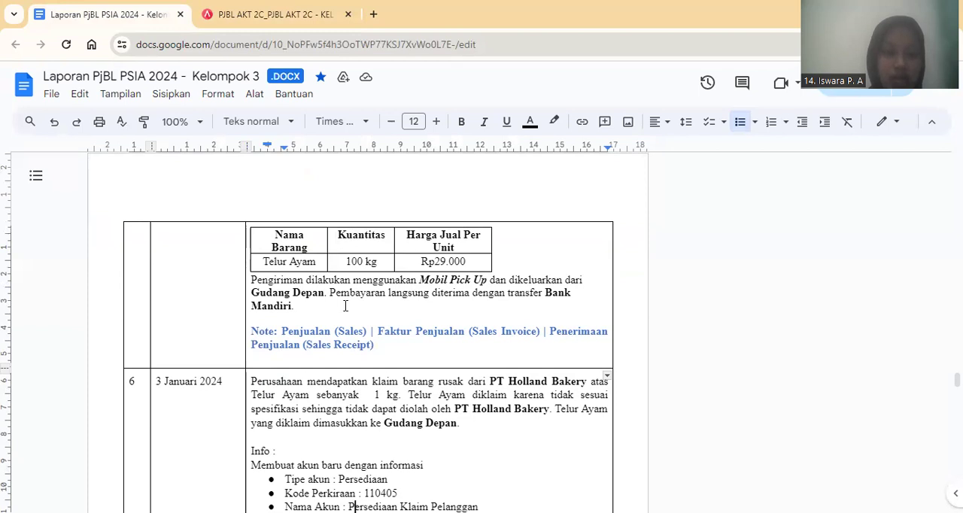
{"action": "key", "text": "Down"}
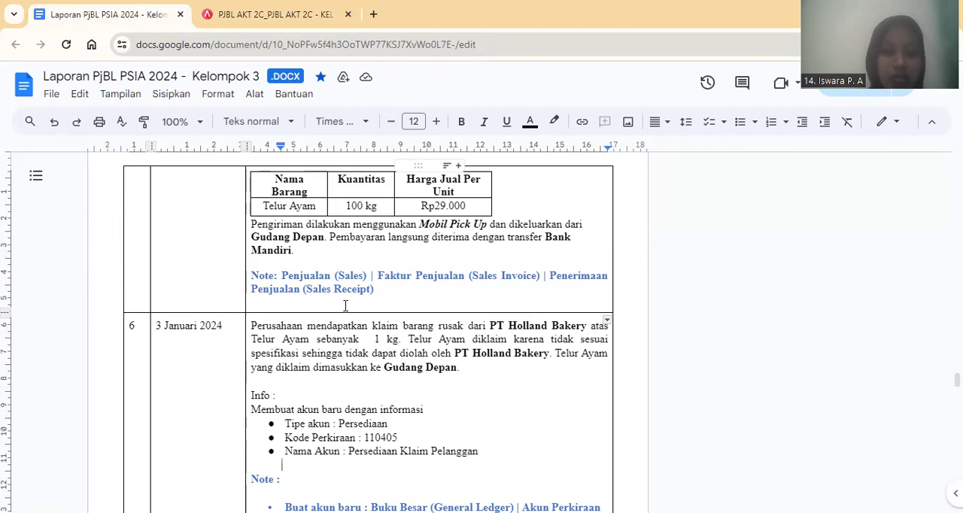
{"action": "key", "text": "Down"}
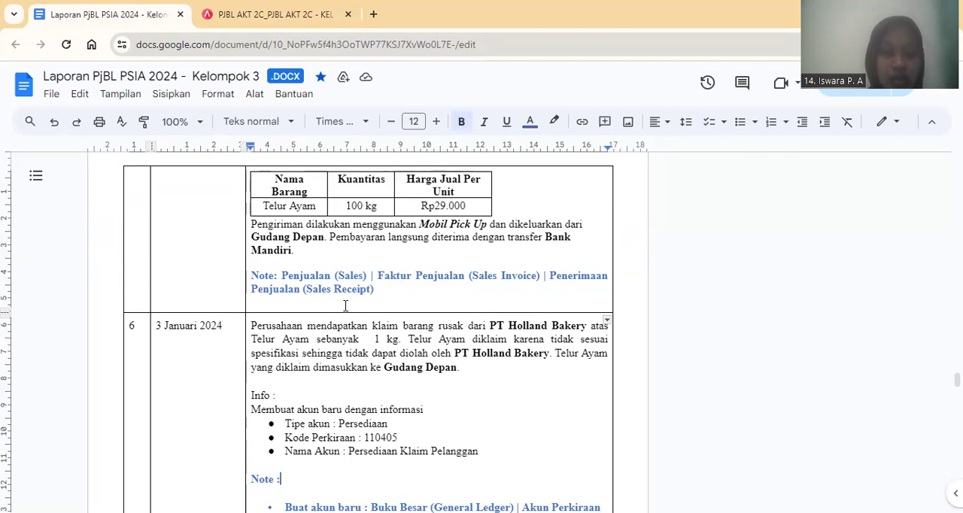
{"action": "key", "text": "Down"}
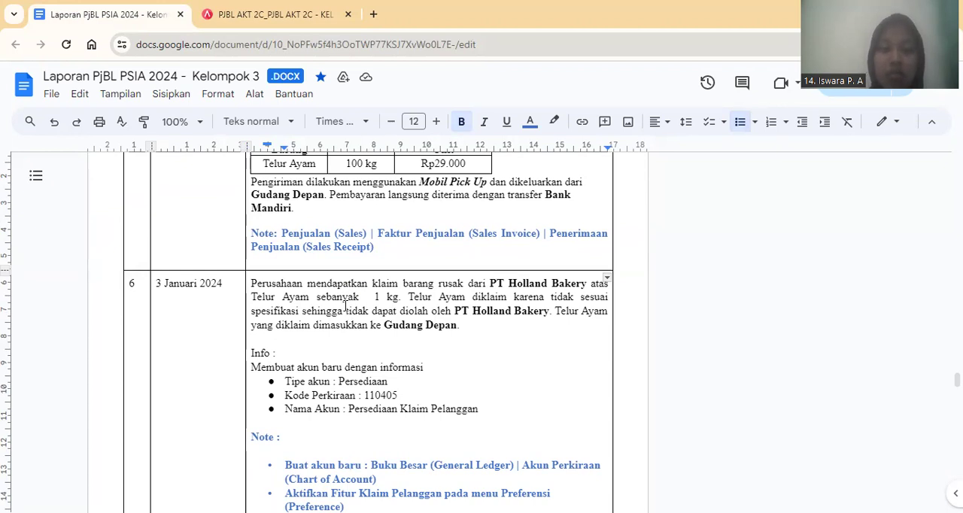
{"action": "scroll", "coordinate": [345, 306], "scroll_direction": "down", "scroll_amount": 1}
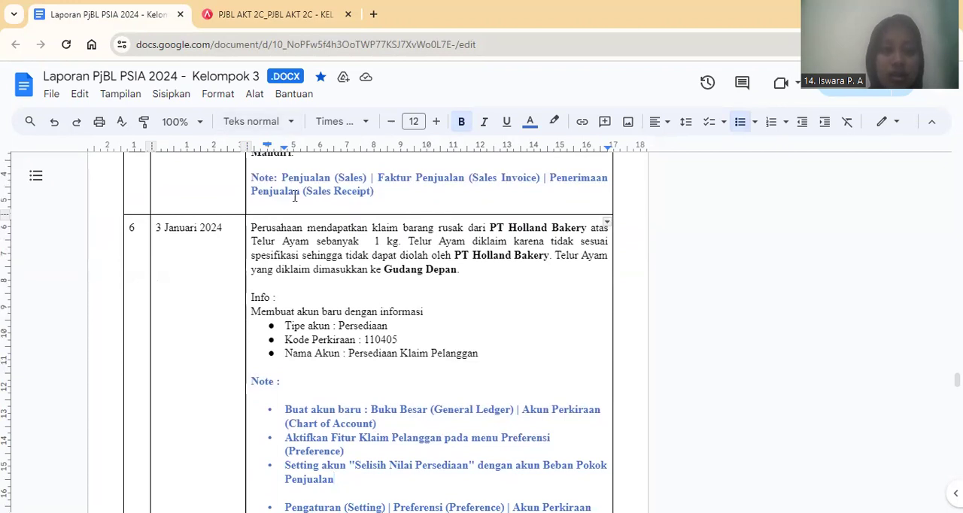
Back in Accurate Online, start a new ledger account (Akun Perkiraan) of type Persediaan as a sub-account of [1104] Persediaan.
{"action": "key", "text": "ctrl+Tab"}
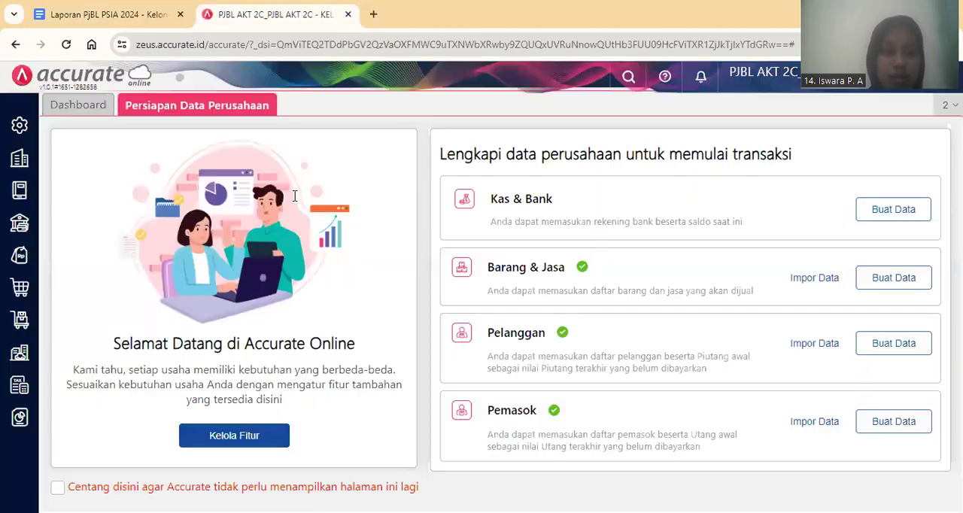
{"action": "left_click", "coordinate": [28, 199]}
{"action": "left_click", "coordinate": [85, 270]}
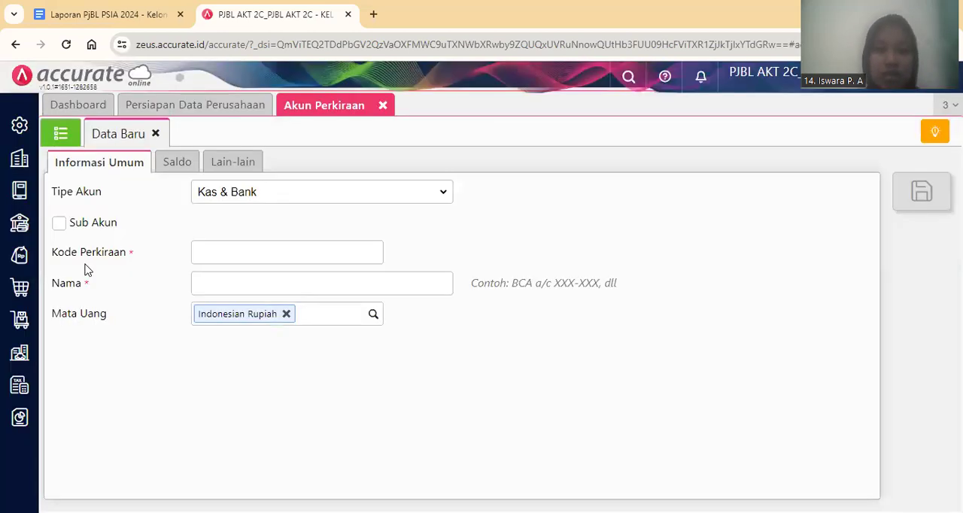
{"action": "left_click", "coordinate": [389, 193]}
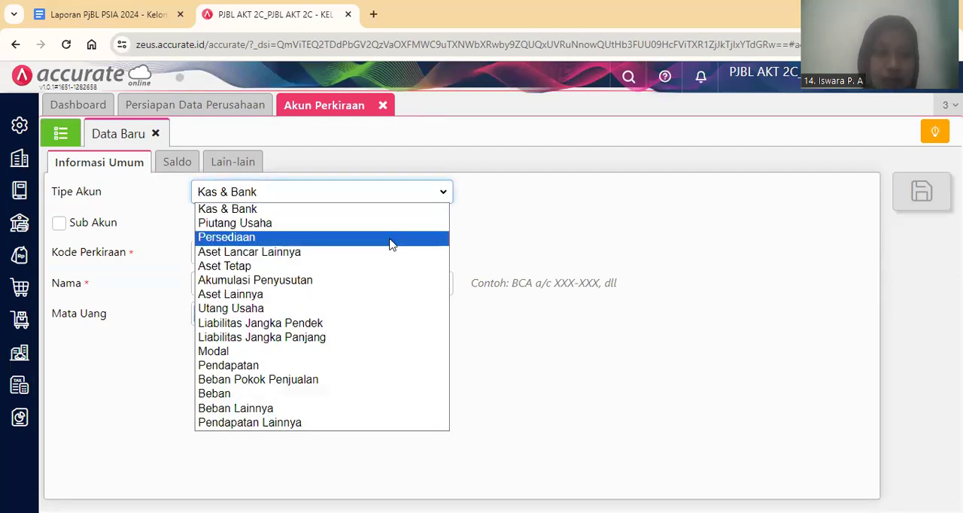
{"action": "left_click", "coordinate": [389, 243]}
{"action": "left_click", "coordinate": [59, 225]}
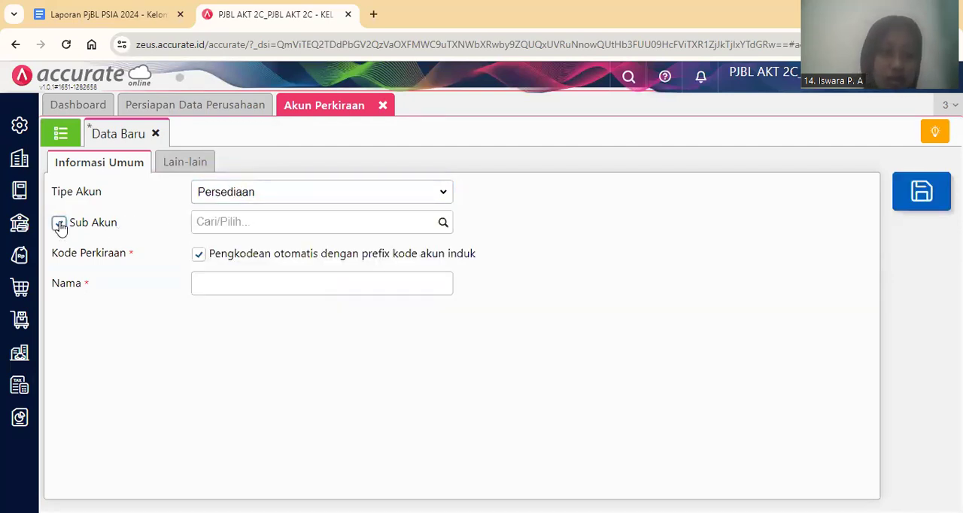
{"action": "left_click", "coordinate": [443, 227]}
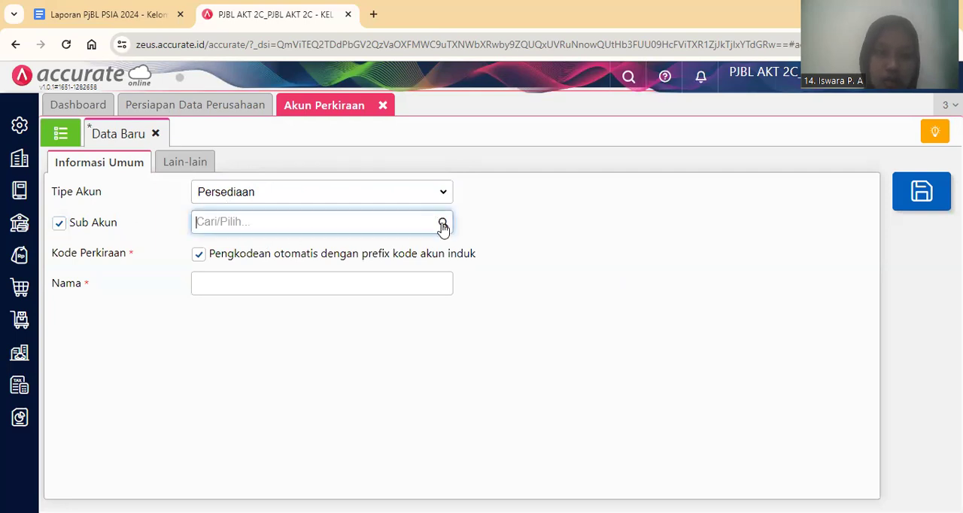
{"action": "left_click", "coordinate": [416, 254]}
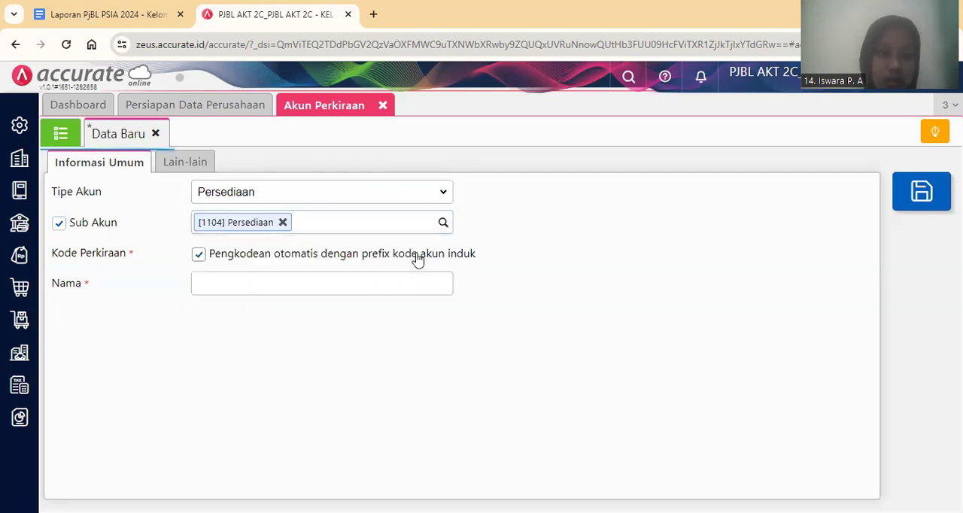
Name the new account Persediaan Klaim Pelanggan, save it, and close the Akun Perkiraan form.
{"action": "left_click", "coordinate": [368, 286]}
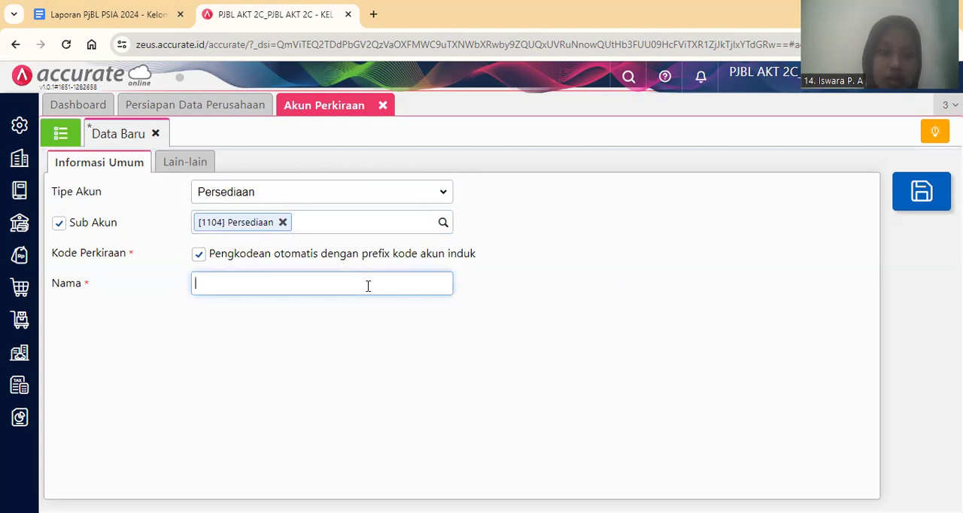
{"action": "type", "text": "Persediaan K"}
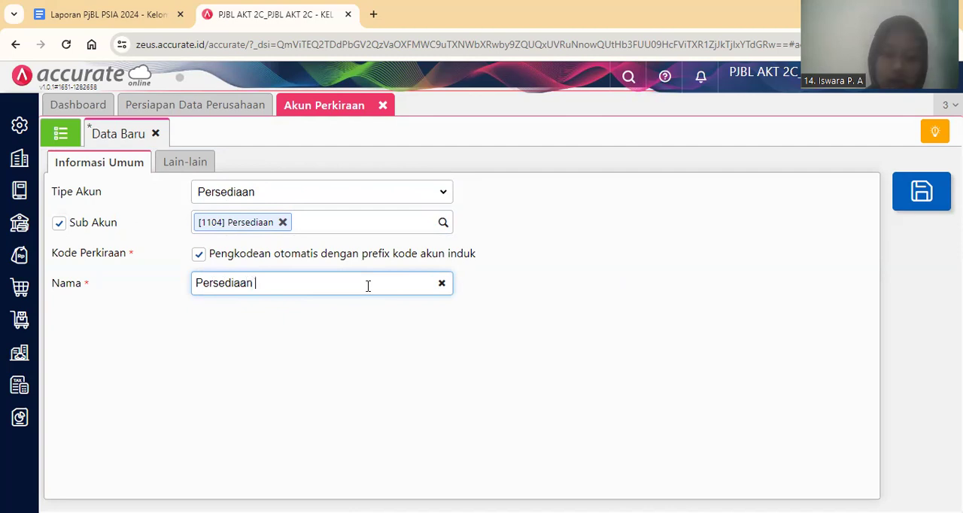
{"action": "type", "text": "laim Pelanggan"}
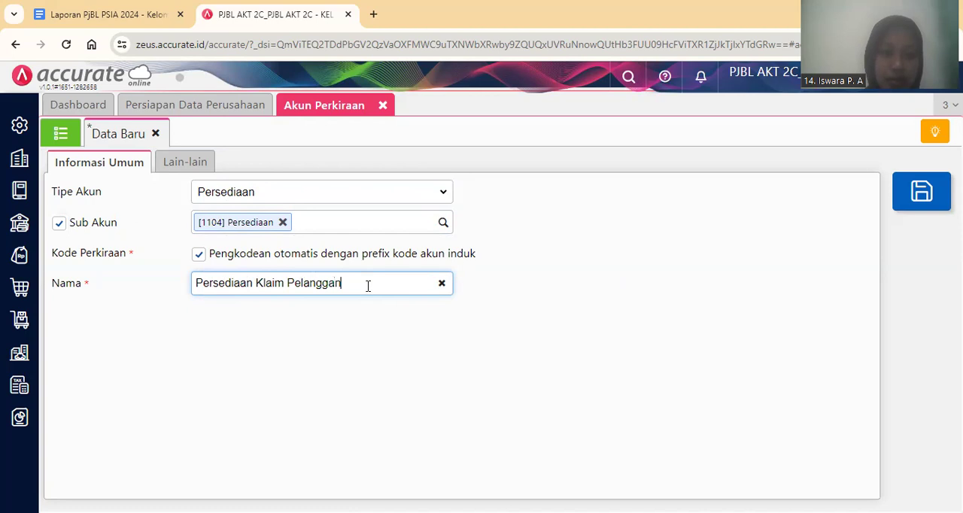
{"action": "left_click", "coordinate": [749, 224]}
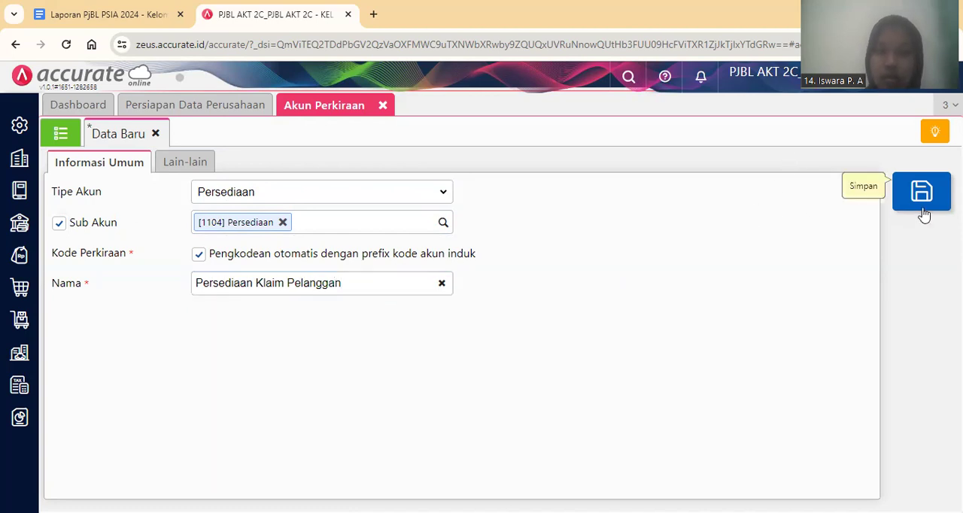
{"action": "left_click", "coordinate": [921, 201]}
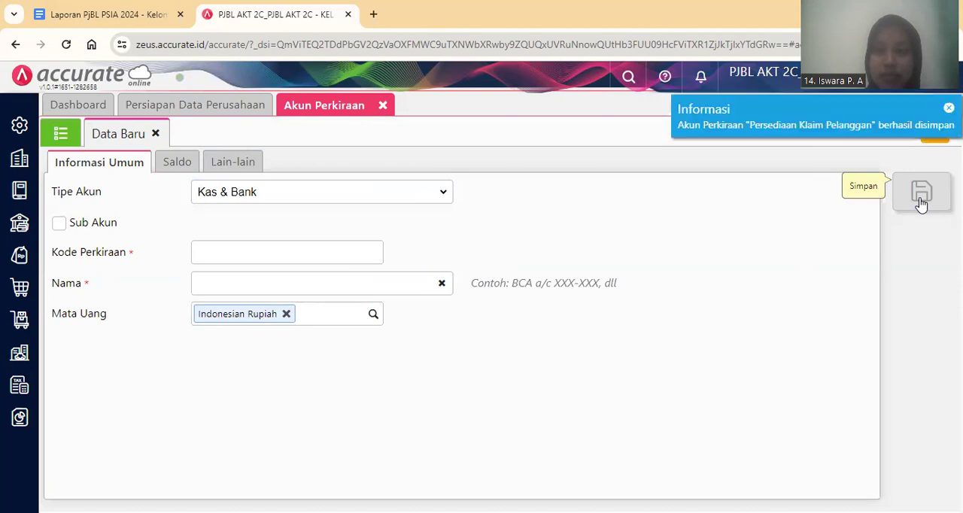
{"action": "left_click", "coordinate": [383, 105]}
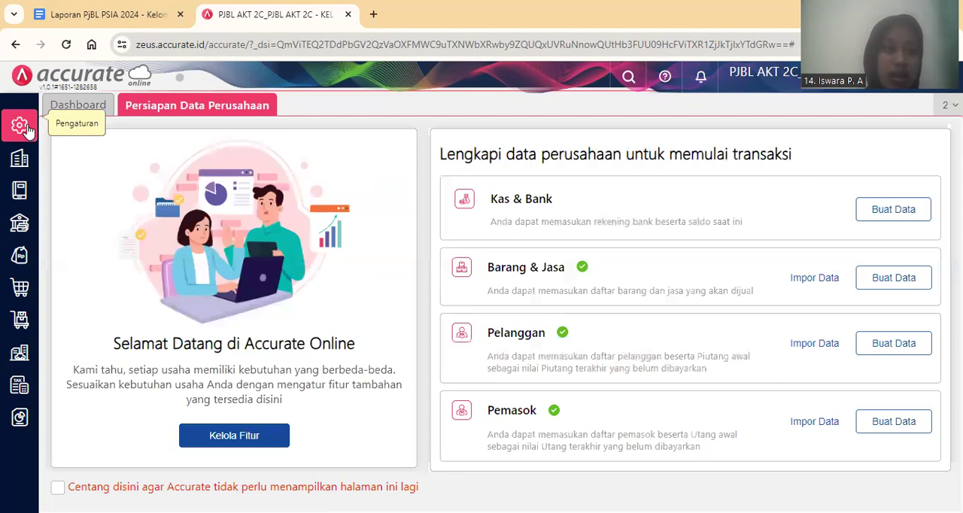
Enable the Klaim Pelanggan sales feature in the company preferences (Preferensi) and save them.
{"action": "left_click", "coordinate": [28, 131]}
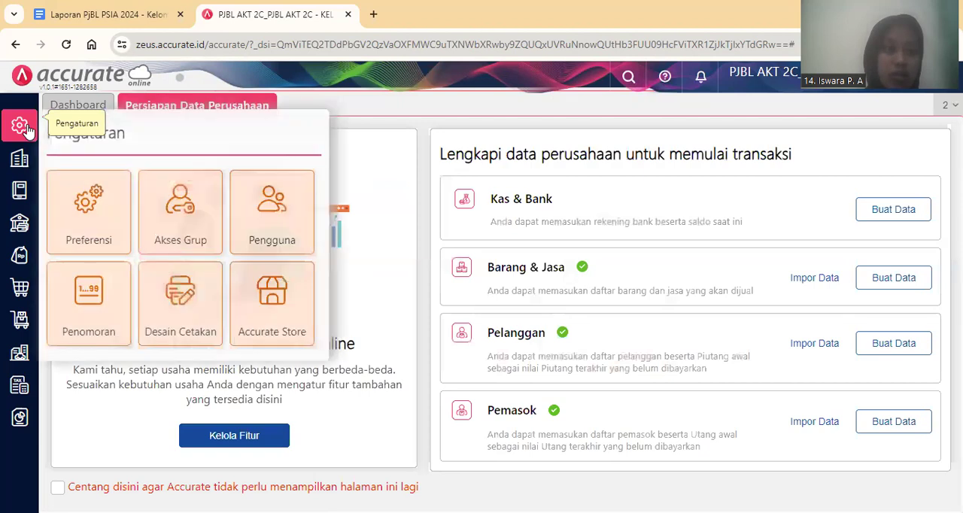
{"action": "left_click", "coordinate": [86, 198]}
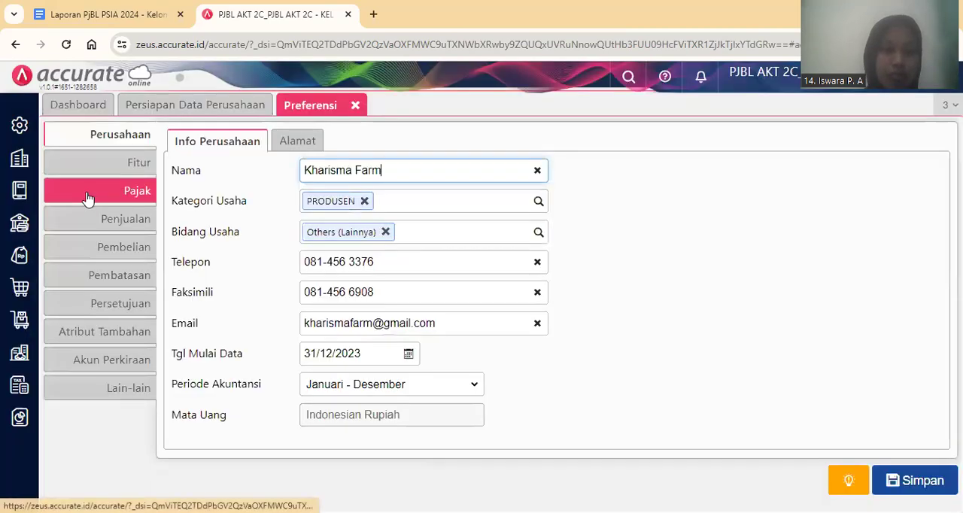
{"action": "left_click", "coordinate": [85, 176]}
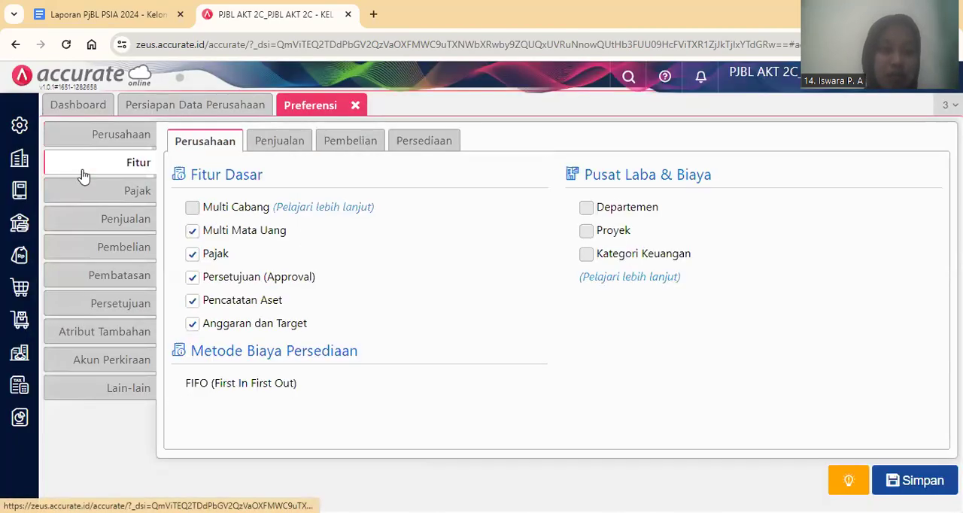
{"action": "left_click", "coordinate": [282, 150]}
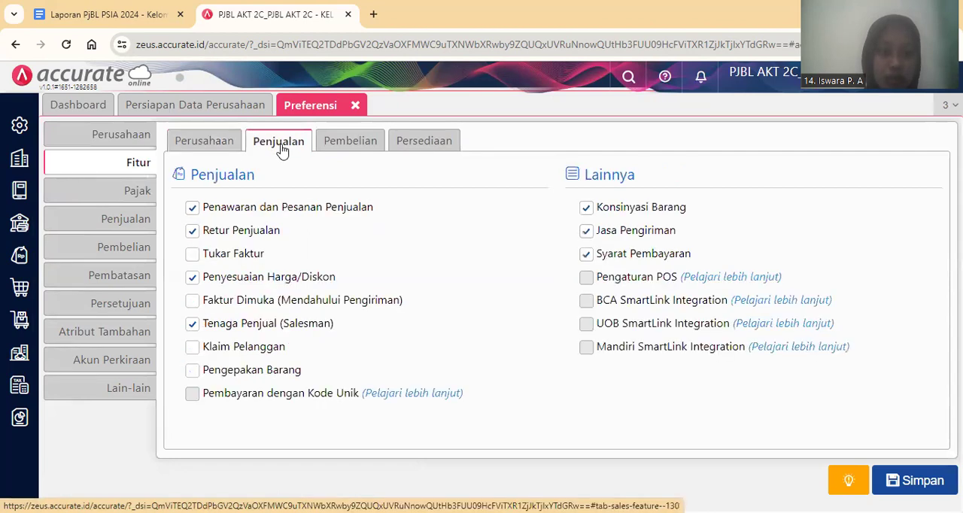
{"action": "left_click", "coordinate": [193, 349]}
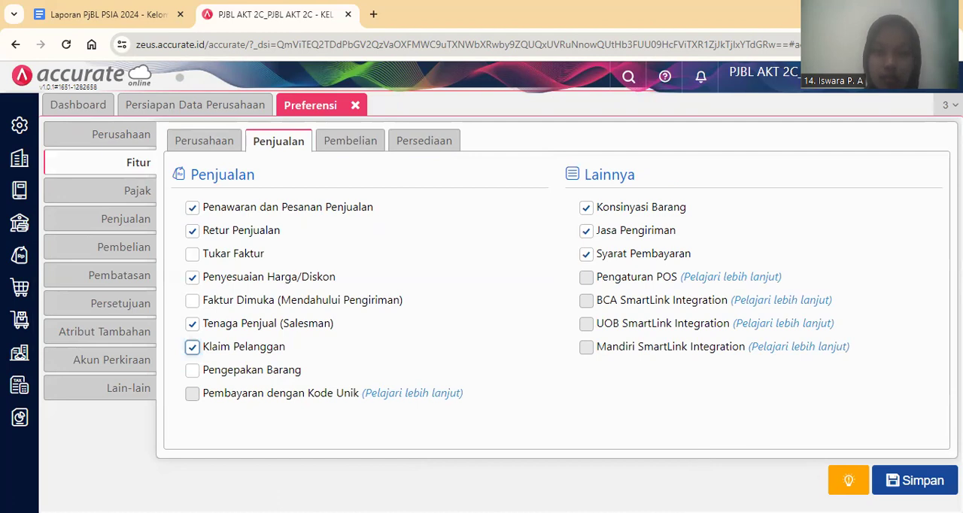
{"action": "left_click", "coordinate": [932, 486]}
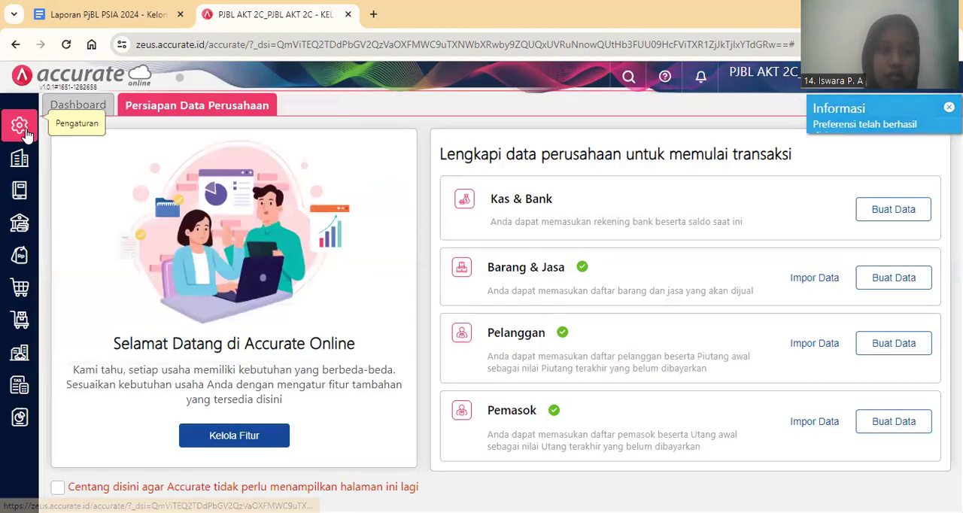
Set the default inventory account for Persediaan Klaim to [110405] Persediaan Klaim Pelanggan in the preferences and save.
{"action": "mouse_move", "coordinate": [25, 134]}
{"action": "left_click", "coordinate": [113, 189]}
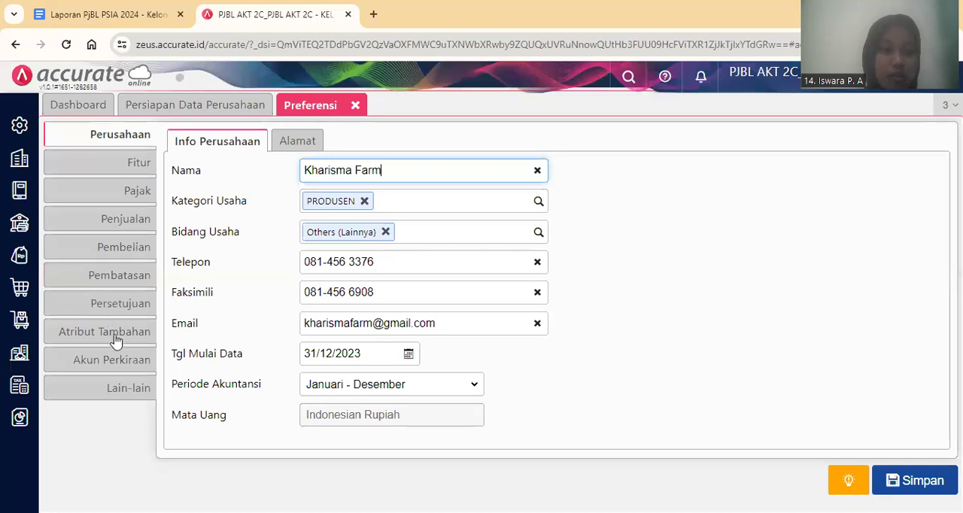
{"action": "left_click", "coordinate": [83, 363]}
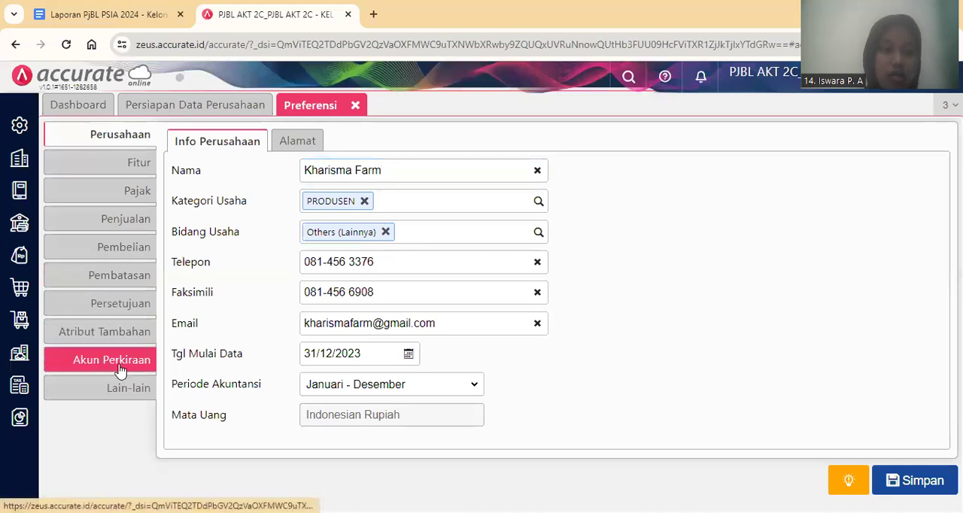
{"action": "left_click", "coordinate": [497, 143]}
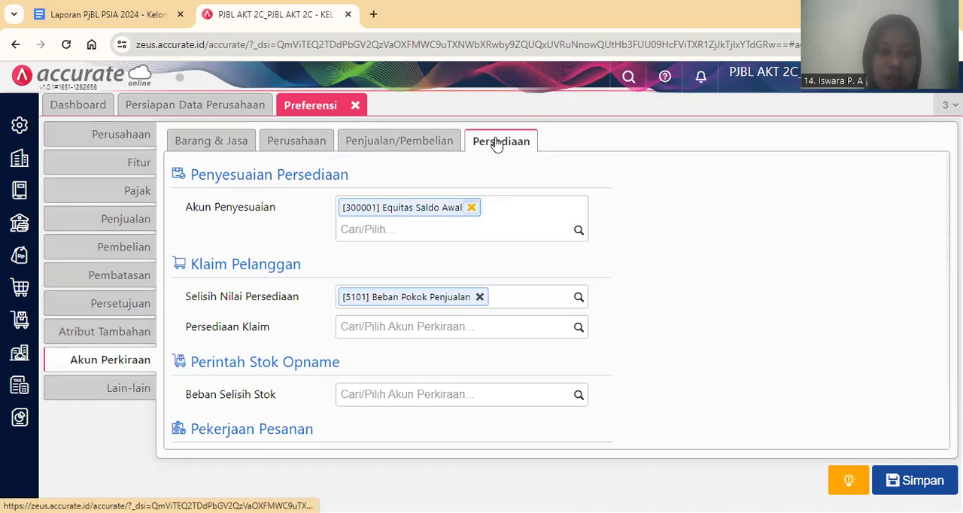
{"action": "left_click", "coordinate": [362, 322]}
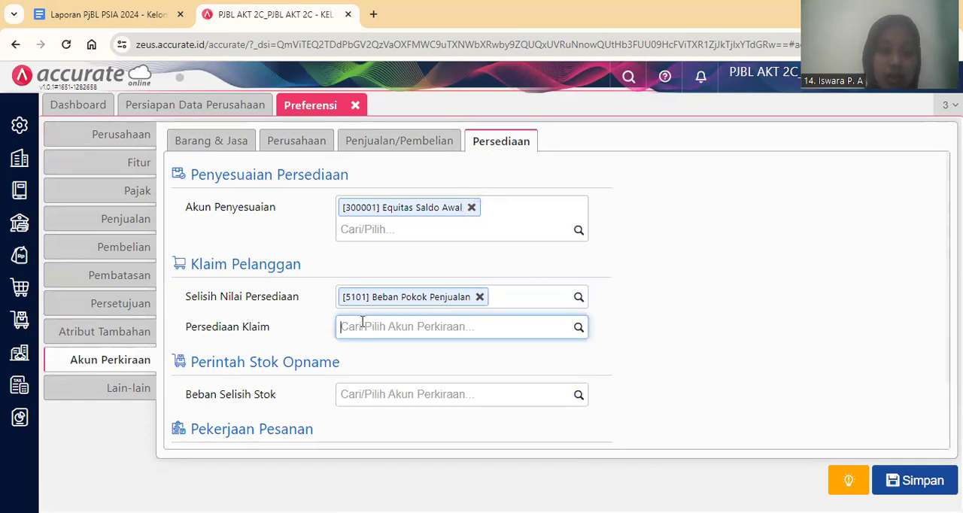
{"action": "type", "text": "Perse"}
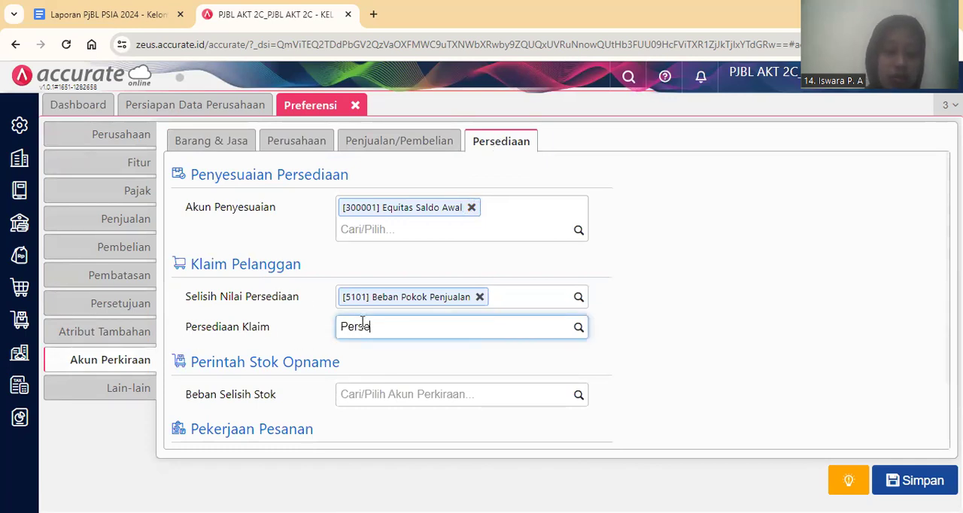
{"action": "type", "text": "diaan"}
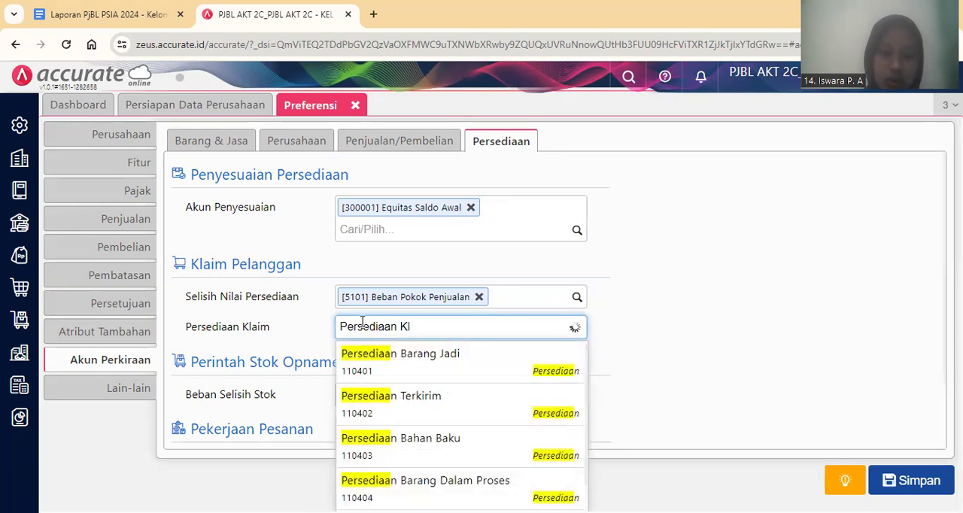
{"action": "type", "text": " Kl"}
{"action": "left_click", "coordinate": [424, 365]}
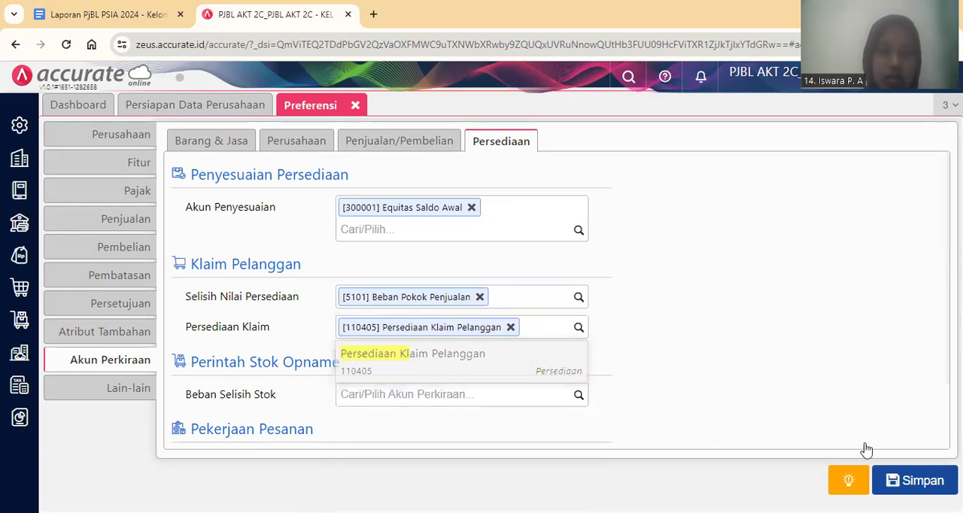
{"action": "left_click", "coordinate": [924, 482]}
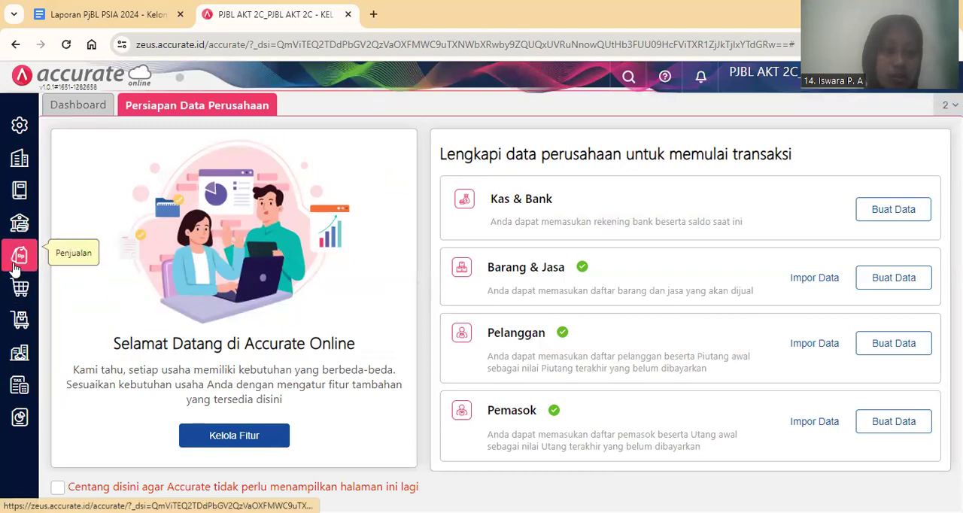
Start a new customer claim (Klaim Pelanggan) of type Terima Barang for customer PT. Holland Bakery.
{"action": "left_click", "coordinate": [16, 267]}
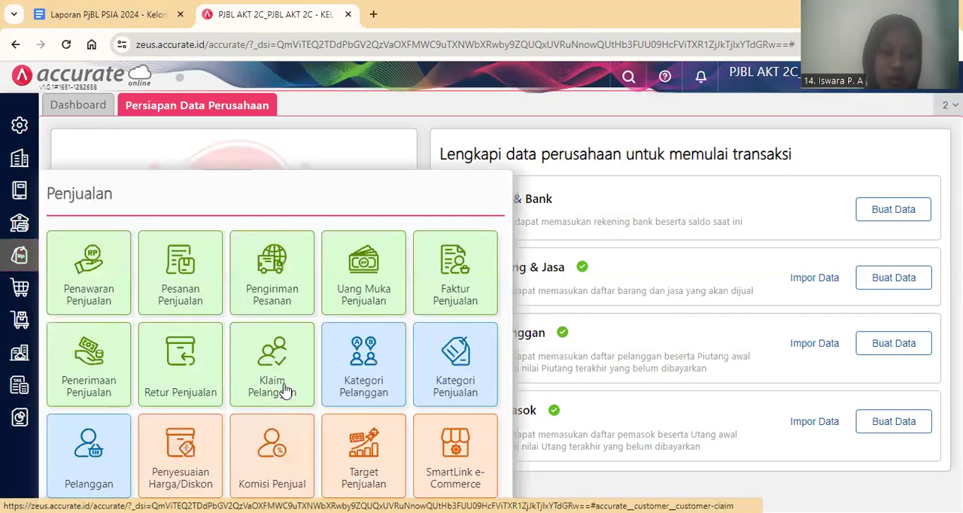
{"action": "left_click", "coordinate": [284, 387]}
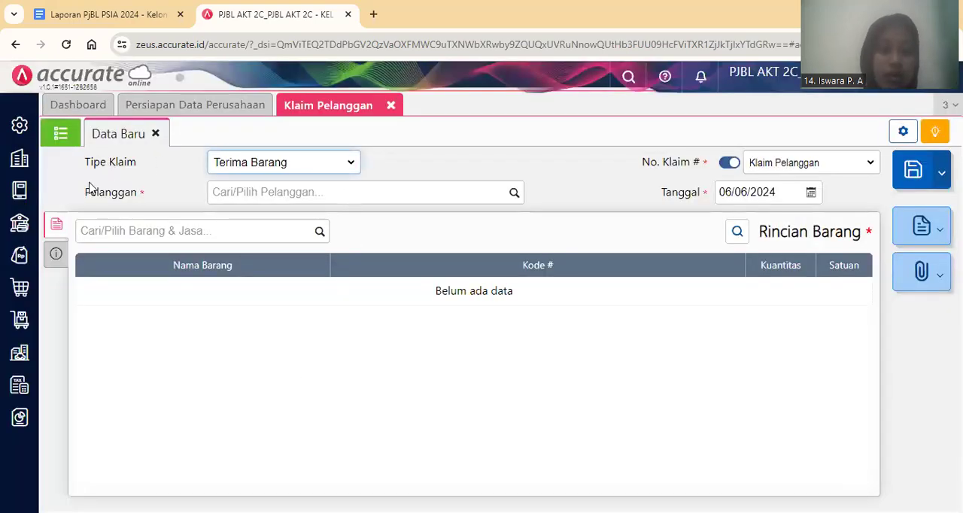
{"action": "left_click", "coordinate": [365, 194]}
{"action": "type", "text": "P"}
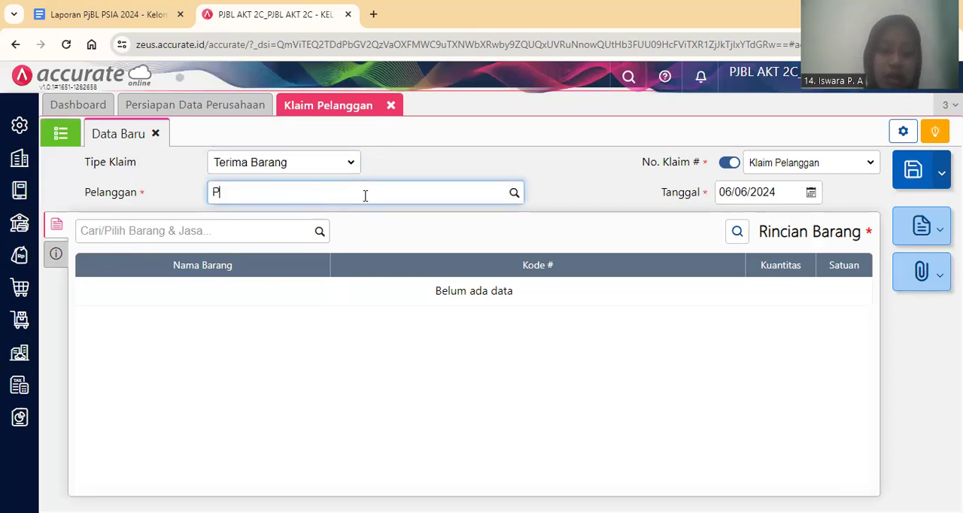
{"action": "type", "text": "T"}
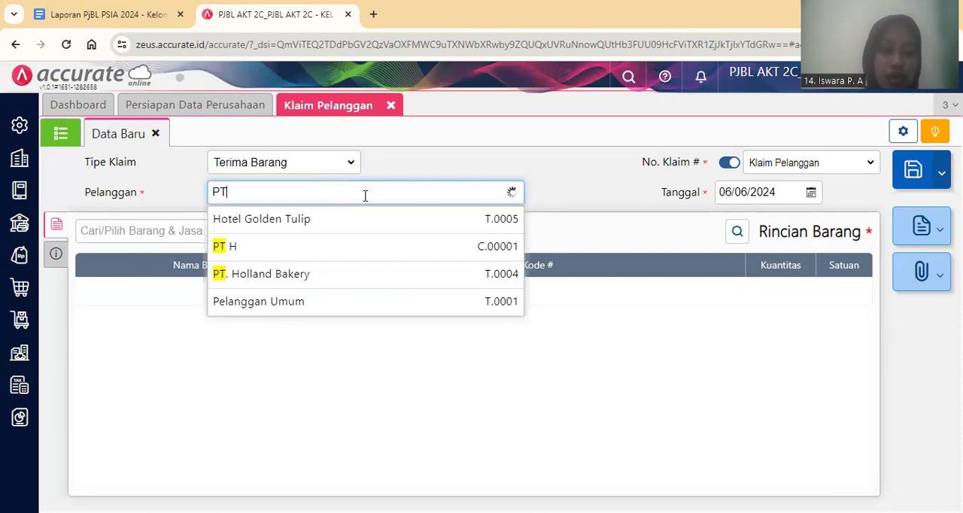
{"action": "left_click", "coordinate": [386, 261]}
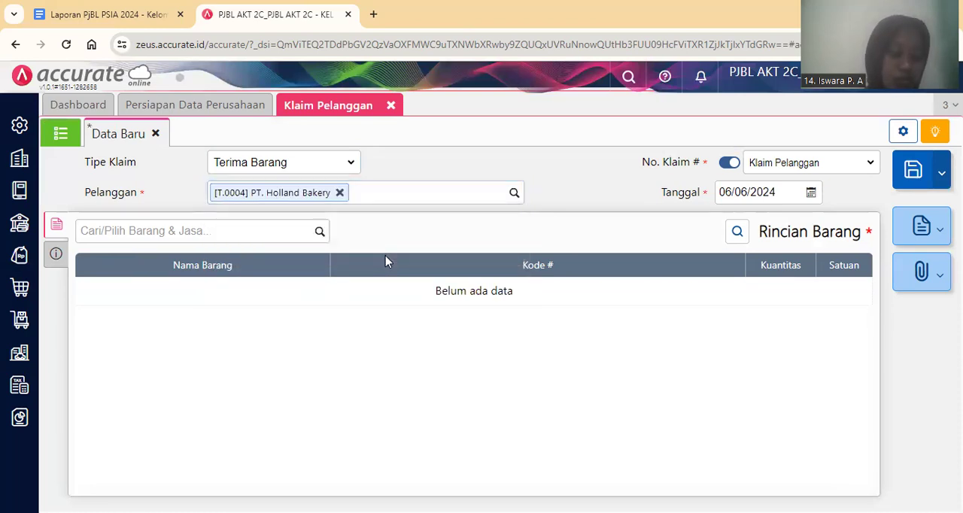
Add 1 kg of Telur Ayam in Gudang Depan to the claim's item details.
{"action": "left_click", "coordinate": [282, 240]}
{"action": "type", "text": "Telur Ayam"}
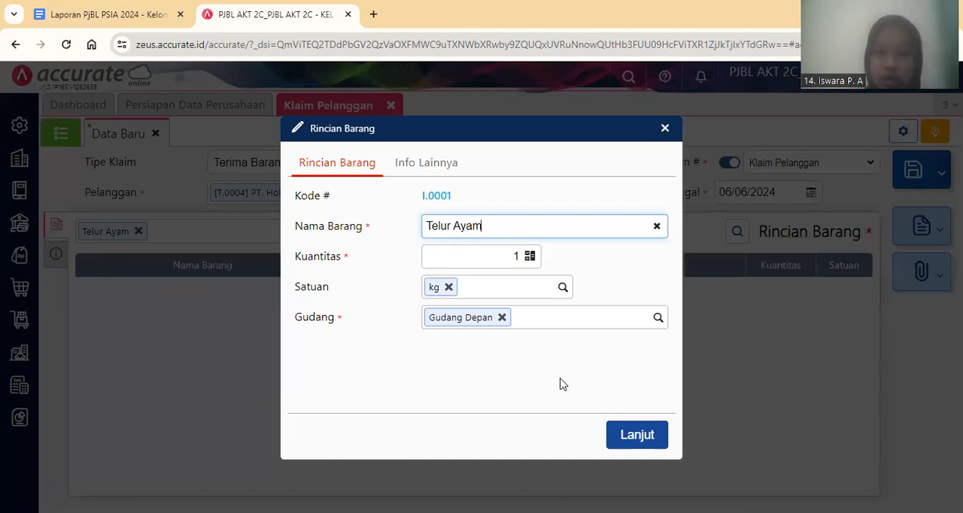
{"action": "left_click", "coordinate": [635, 449]}
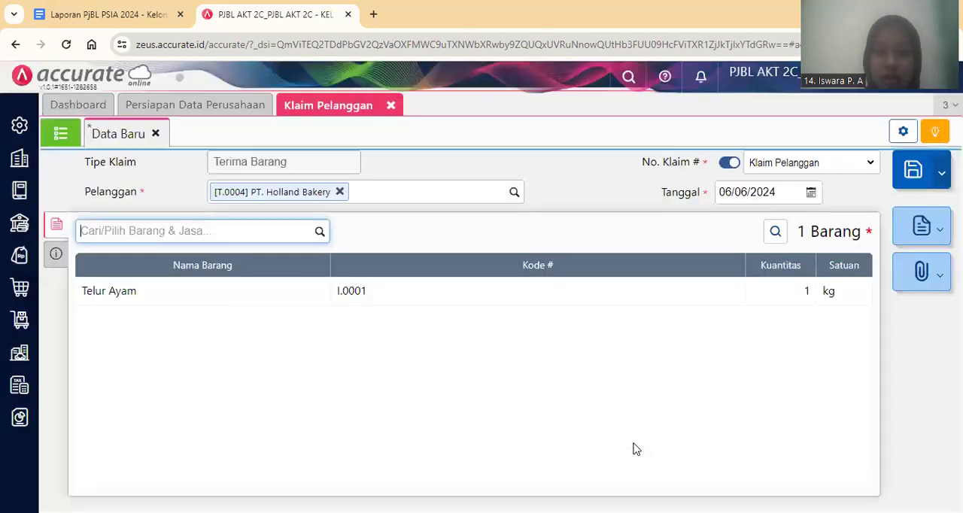
Date the Terima Barang claim 03/01/2024 and save it.
{"action": "left_click", "coordinate": [757, 194]}
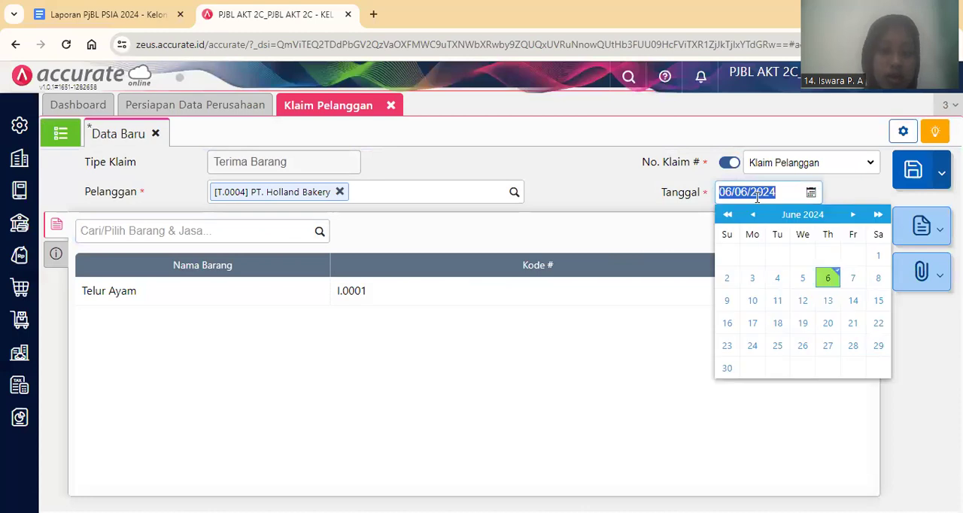
{"action": "type", "text": "03/01"}
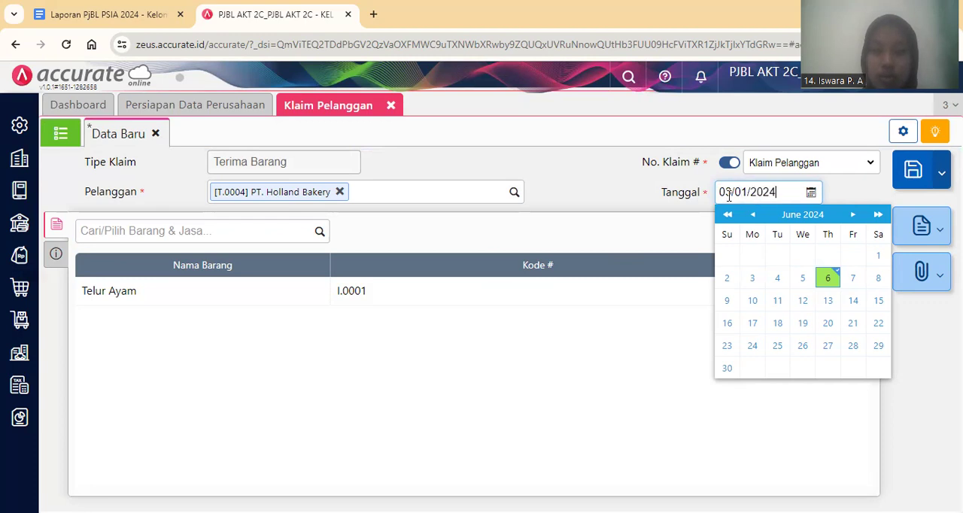
{"action": "left_click", "coordinate": [57, 257]}
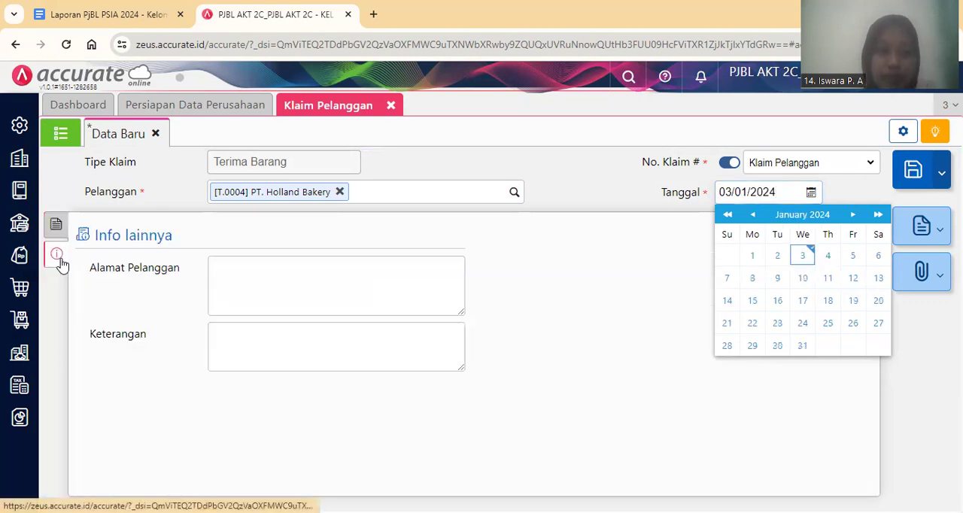
{"action": "left_click", "coordinate": [54, 225]}
{"action": "left_click", "coordinate": [576, 200]}
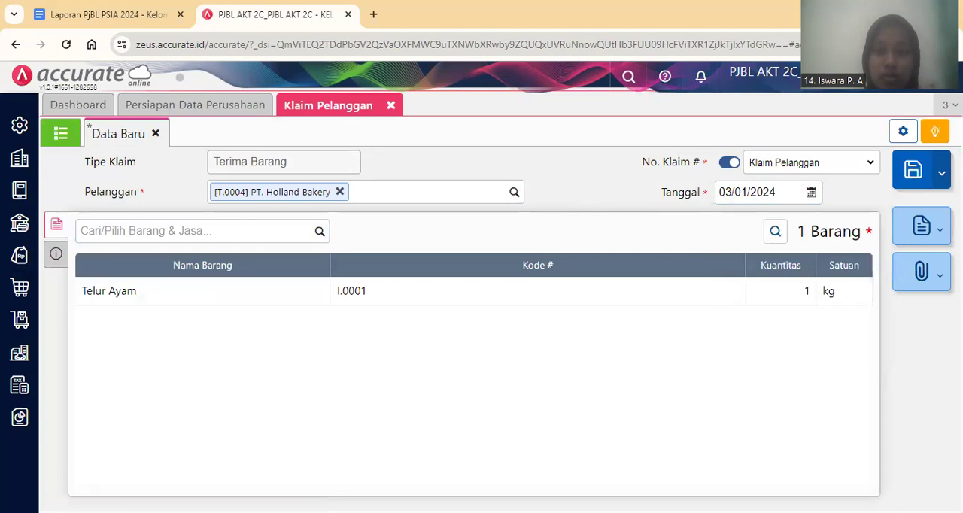
{"action": "left_click", "coordinate": [915, 183]}
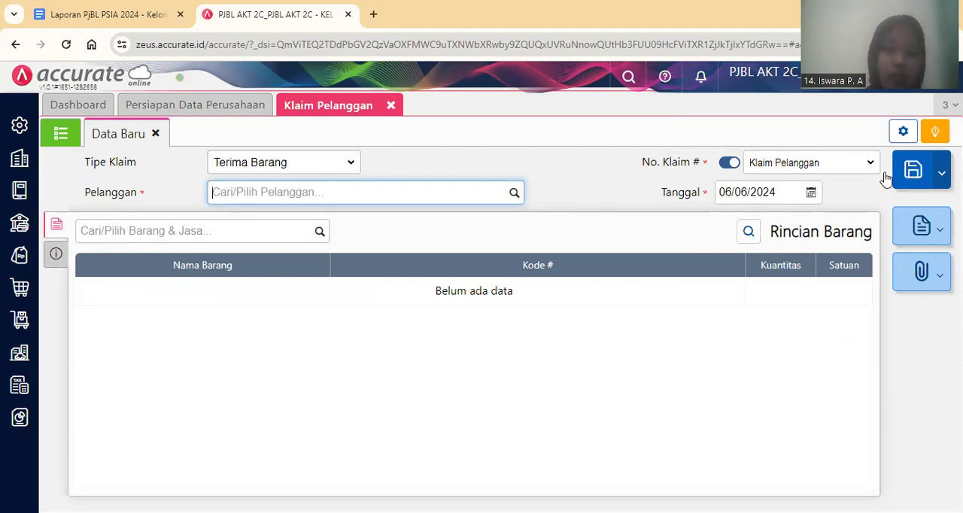
Switch to the Laporan PjBL report in Google Docs and read transaction 7 about sending replacement eggs to PT Holland Bakery.
{"action": "left_click", "coordinate": [72, 6]}
{"action": "scroll", "coordinate": [365, 367], "scroll_direction": "down", "scroll_amount": 1}
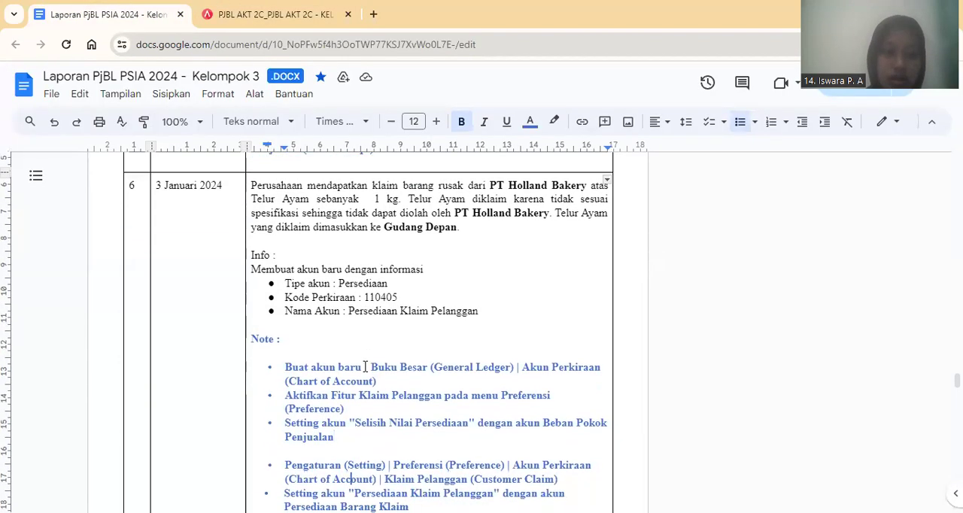
{"action": "key", "text": "Down"}
{"action": "key", "text": "Down"}
{"action": "key", "text": "Down"}
{"action": "key", "text": "Down"}
{"action": "key", "text": "Down"}
{"action": "key", "text": "Down"}
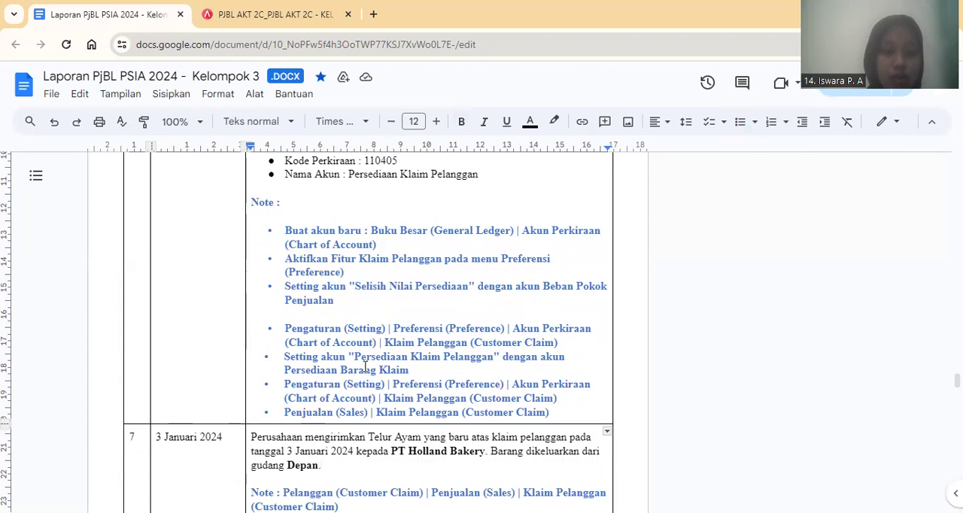
{"action": "key", "text": "Down"}
{"action": "key", "text": "Down"}
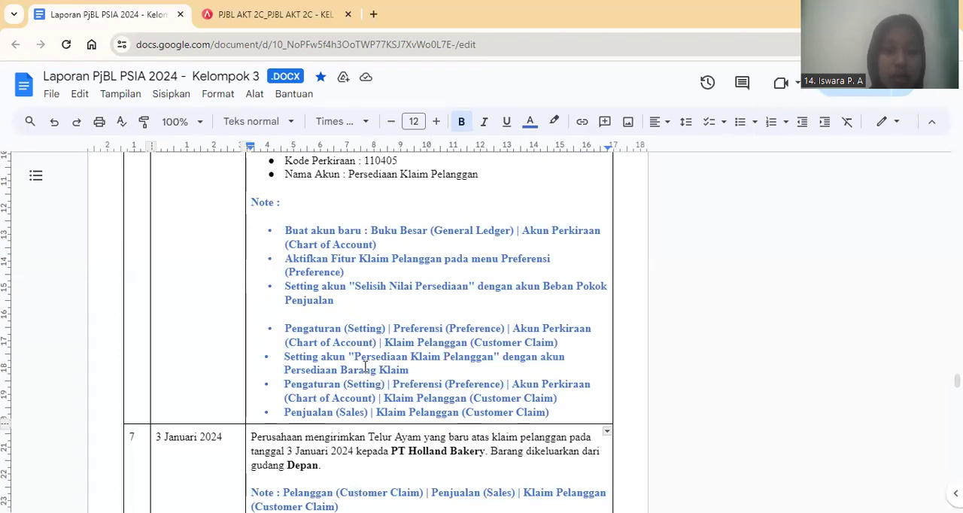
{"action": "key", "text": "Down"}
{"action": "key", "text": "Down"}
{"action": "key", "text": "Down"}
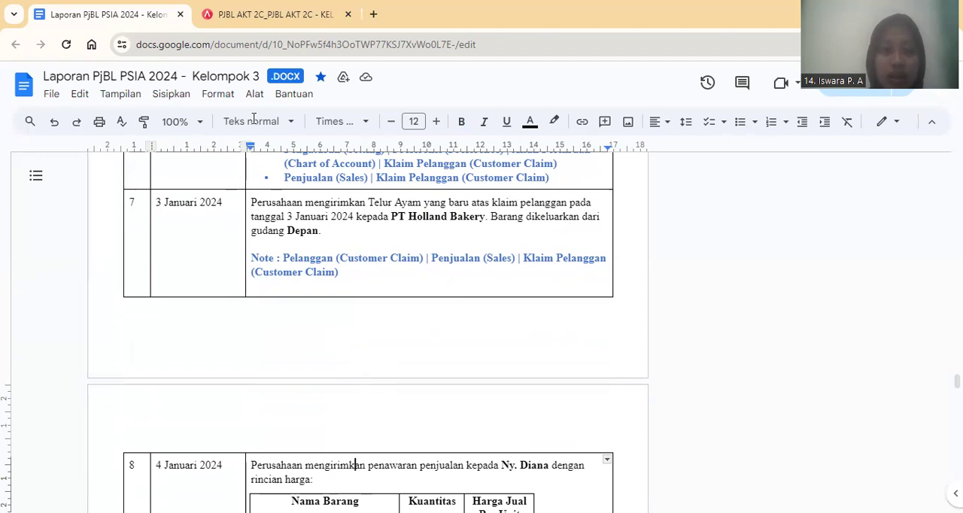
Back in Accurate Online, set the new claim's type to Kirim Barang and copy the Telur Ayam item from the saved Terima Barang claim.
{"action": "key", "text": "ctrl+Tab"}
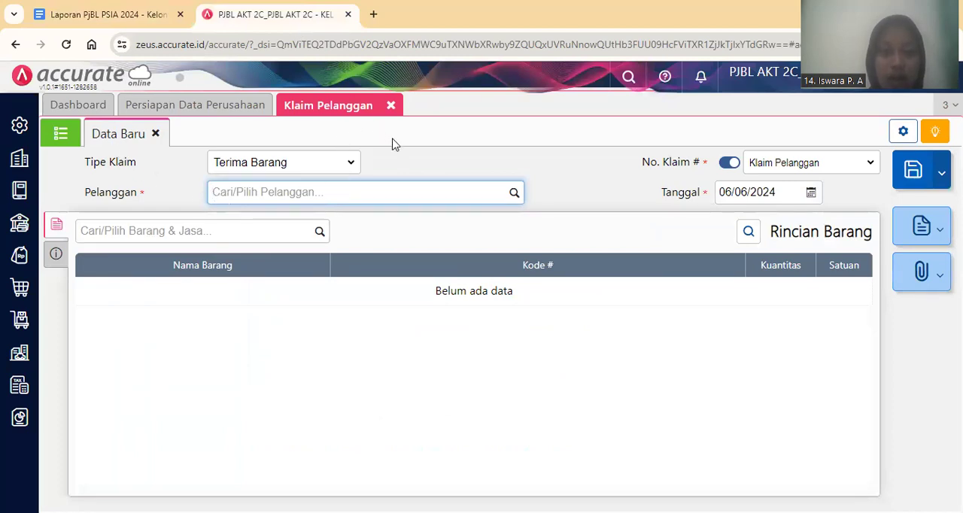
{"action": "left_click", "coordinate": [344, 168]}
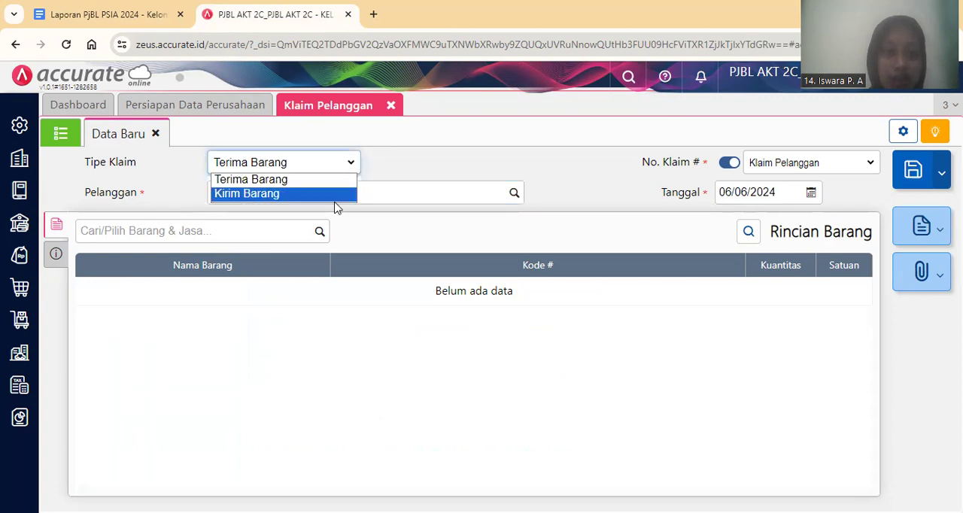
{"action": "left_click", "coordinate": [335, 200]}
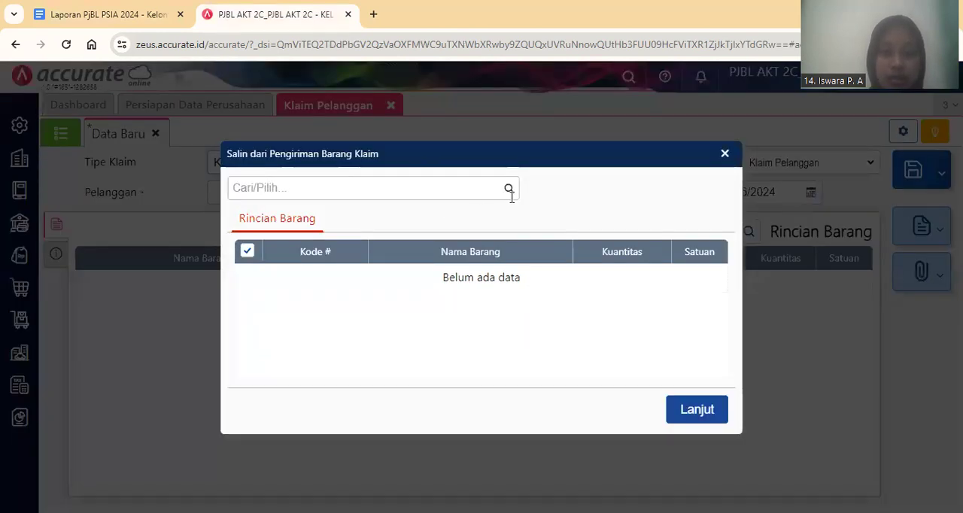
{"action": "left_click", "coordinate": [510, 192]}
{"action": "left_click", "coordinate": [489, 236]}
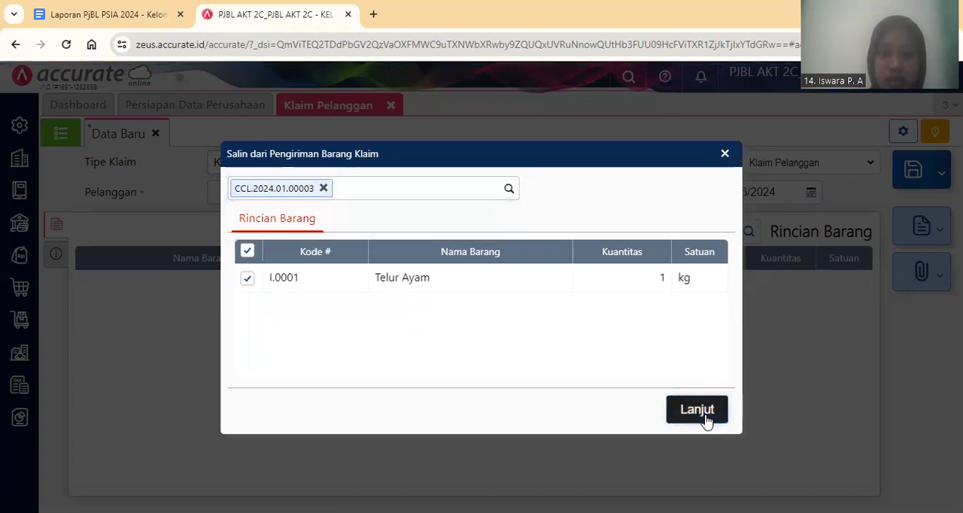
{"action": "left_click", "coordinate": [697, 410]}
Date the Kirim Barang claim 03/01/2024 and confirm its Telur Ayam line with 1 kg from Gudang Depan.
{"action": "left_click", "coordinate": [753, 193]}
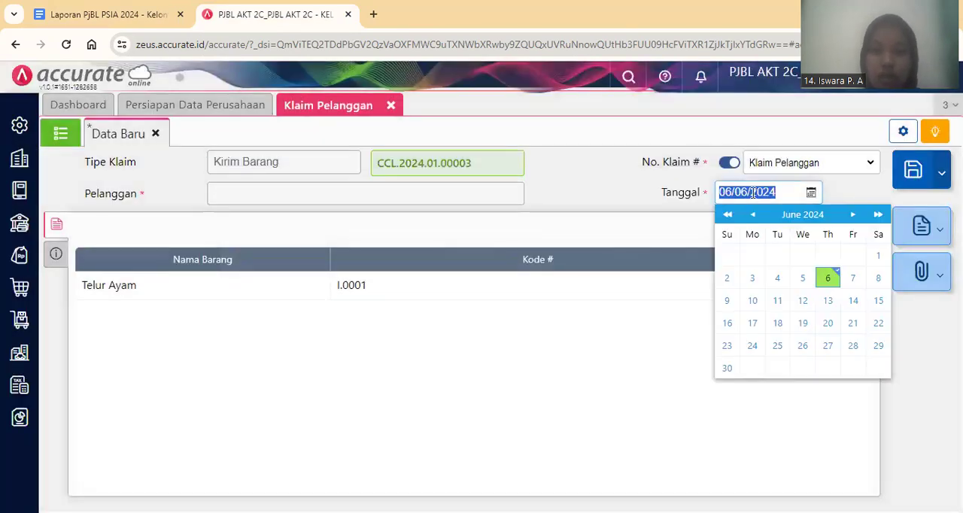
{"action": "type", "text": "03/01/2024"}
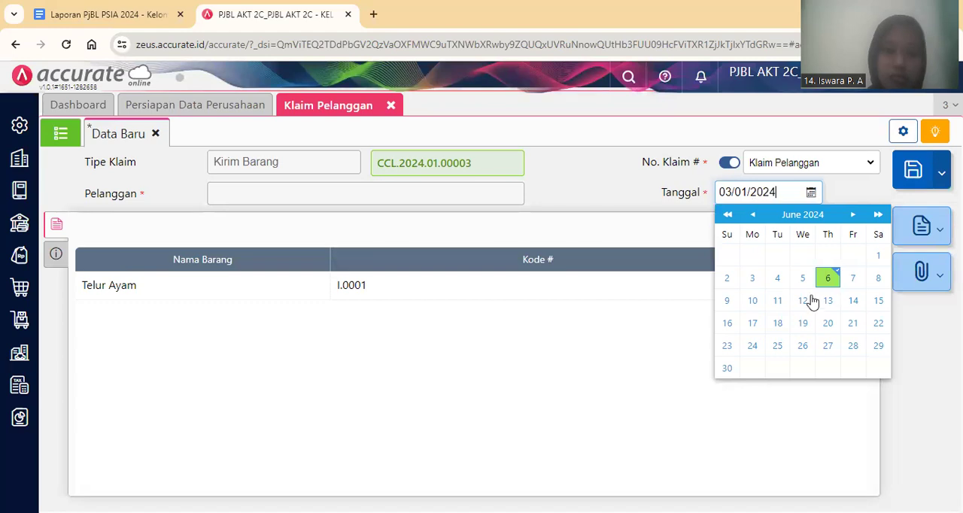
{"action": "left_click", "coordinate": [523, 310]}
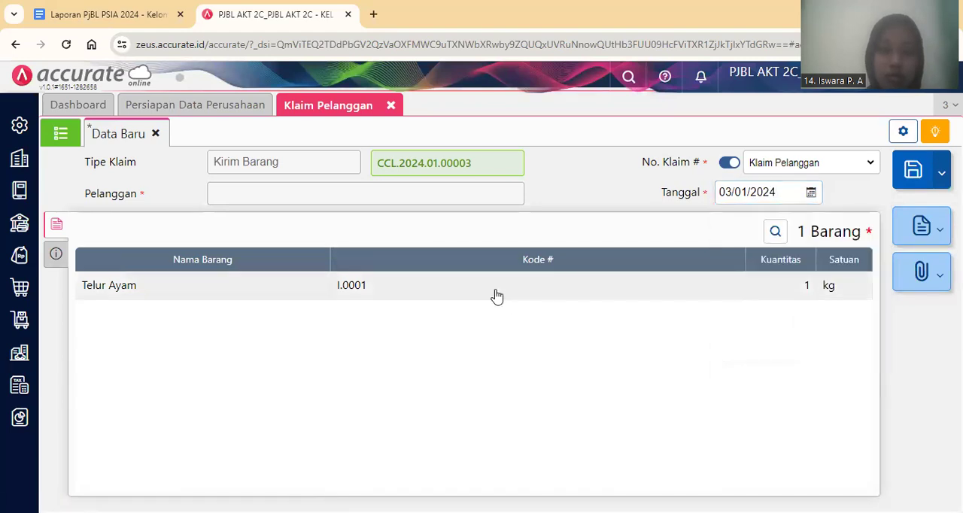
{"action": "left_click", "coordinate": [495, 295]}
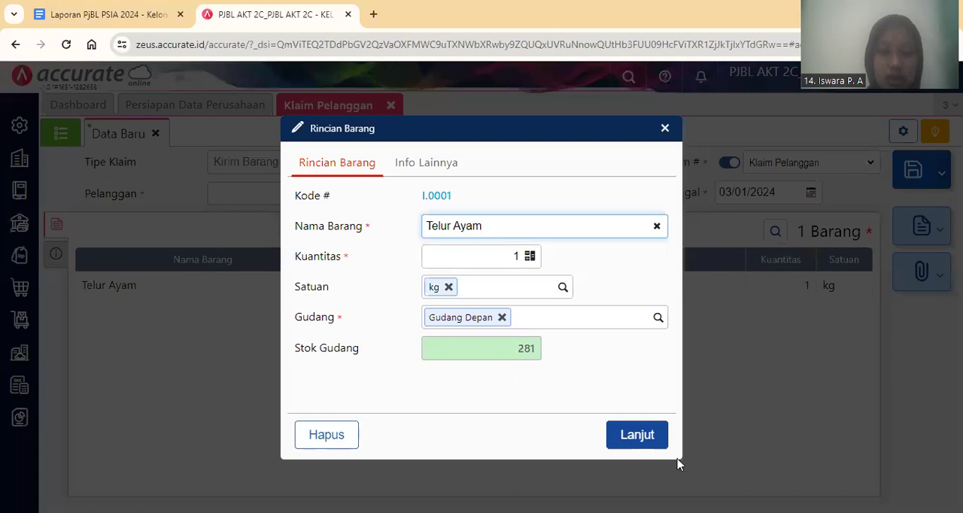
{"action": "left_click", "coordinate": [652, 441]}
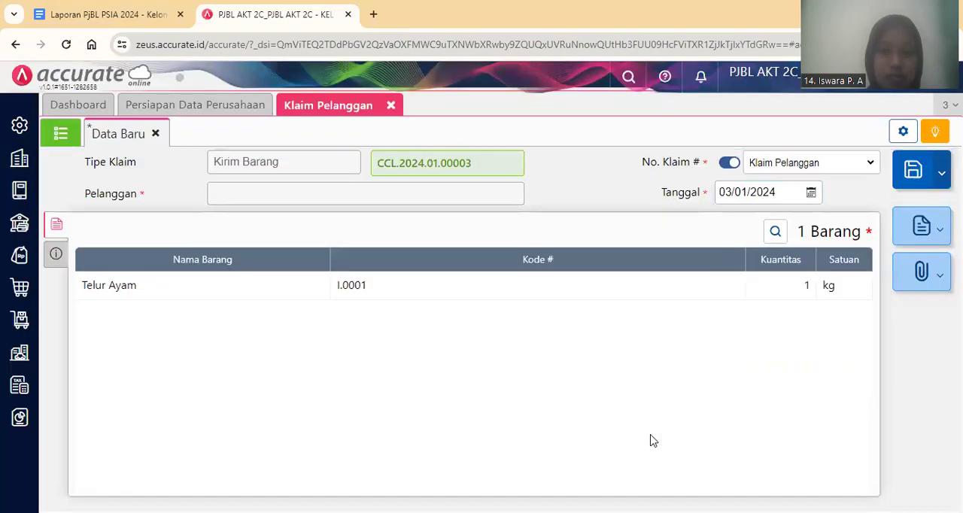
Save the Kirim Barang claim, review the list of customer claims, and close Klaim Pelanggan.
{"action": "left_click", "coordinate": [910, 171]}
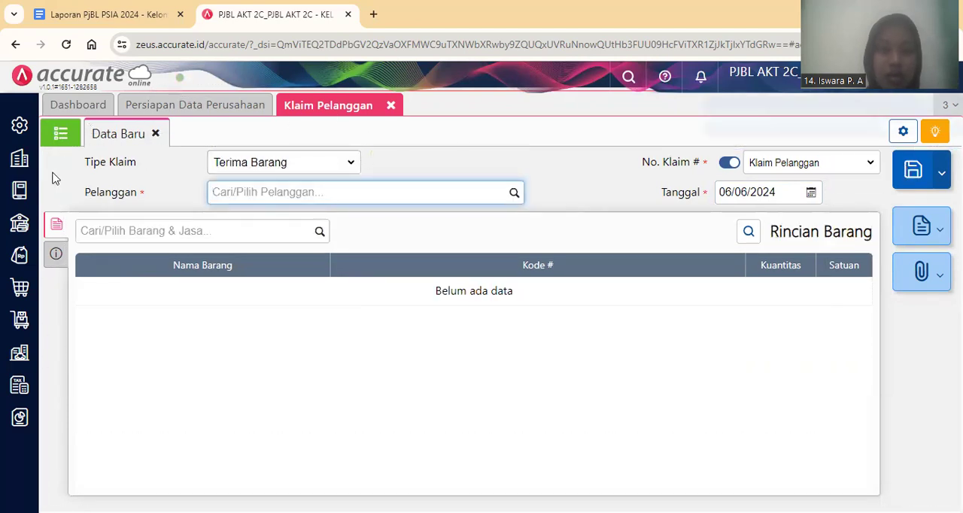
{"action": "left_click", "coordinate": [66, 139]}
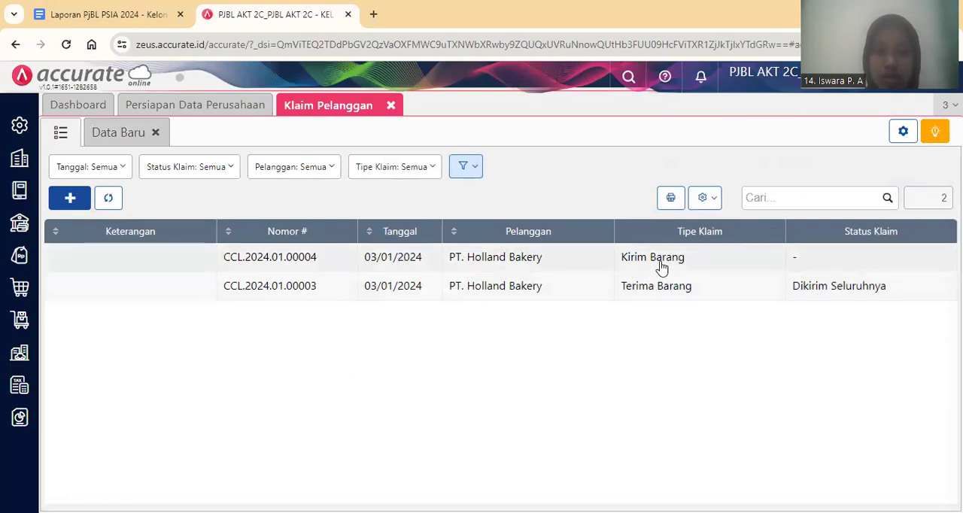
{"action": "left_click", "coordinate": [390, 106]}
Switch to the Google Docs report and read transactions 8 and 9 of 4 Januari 2024 about the fertilizer quotation and order.
{"action": "key", "text": "ctrl+shift+Tab"}
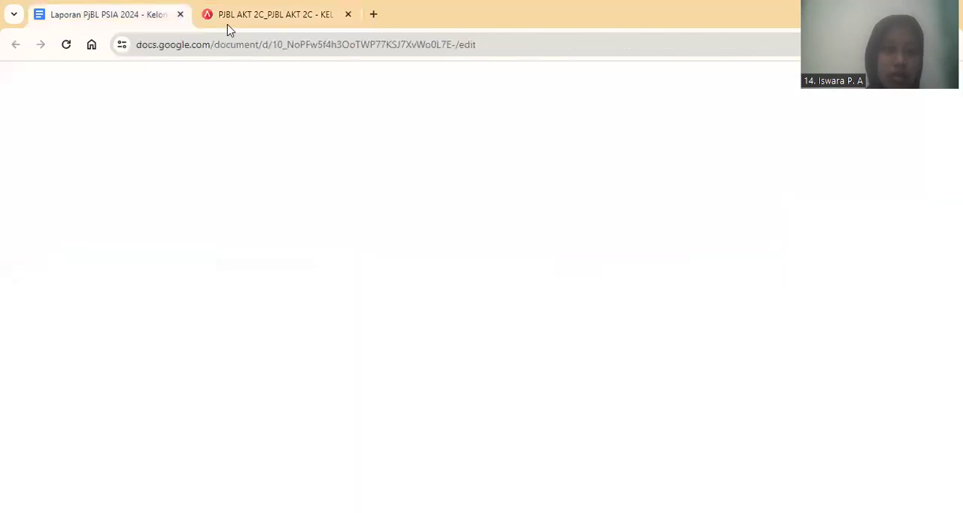
{"action": "left_click", "coordinate": [315, 277]}
{"action": "key", "text": "Down"}
{"action": "key", "text": "Down"}
{"action": "key", "text": "Down"}
{"action": "key", "text": "Down"}
{"action": "key", "text": "Down"}
{"action": "key", "text": "Down"}
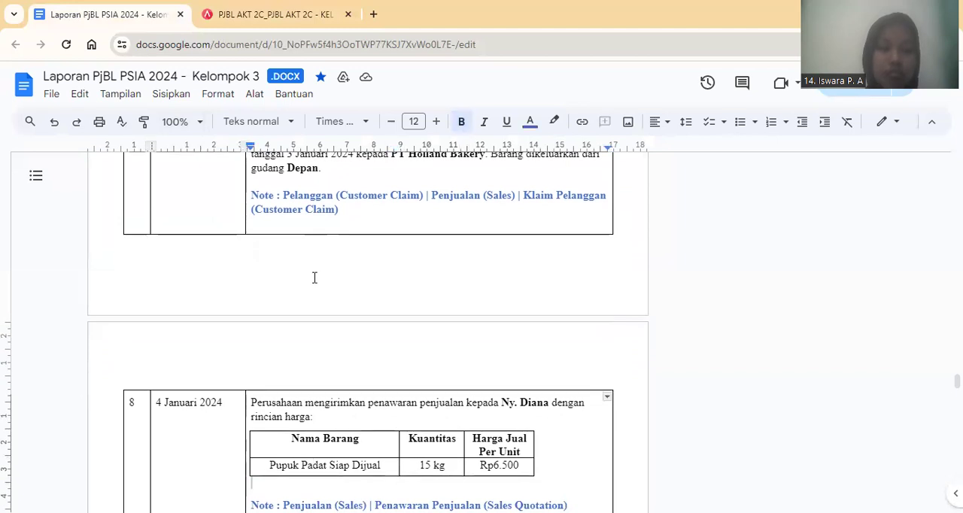
{"action": "key", "text": "Down"}
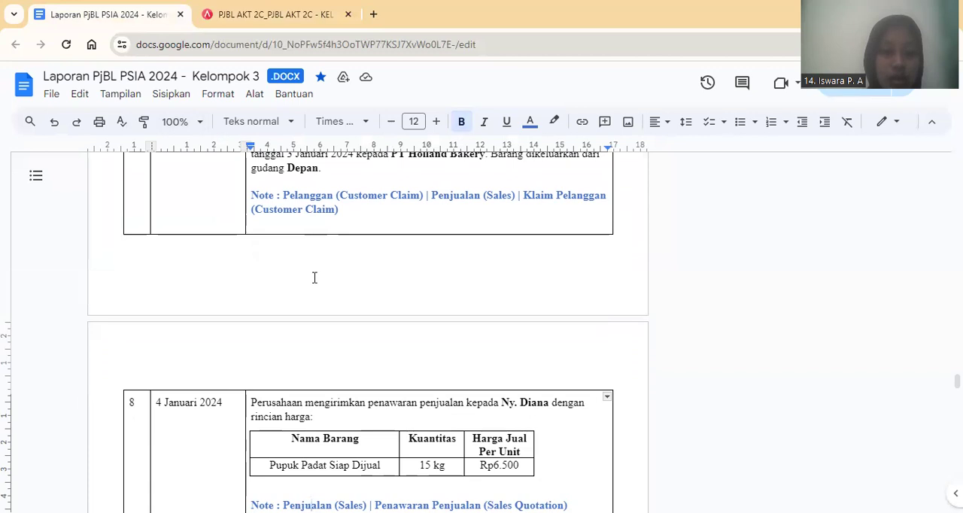
{"action": "key", "text": "Down"}
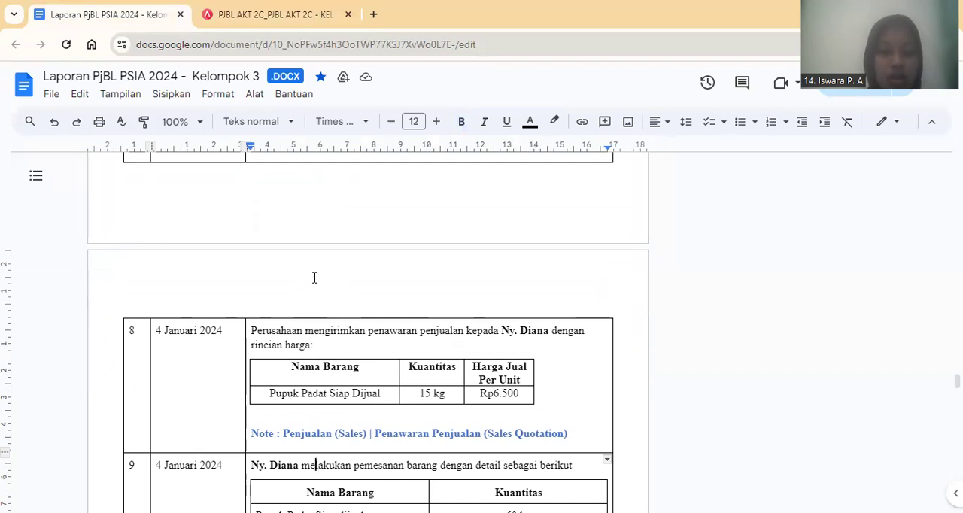
{"action": "scroll", "coordinate": [315, 278], "scroll_direction": "down", "scroll_amount": 3}
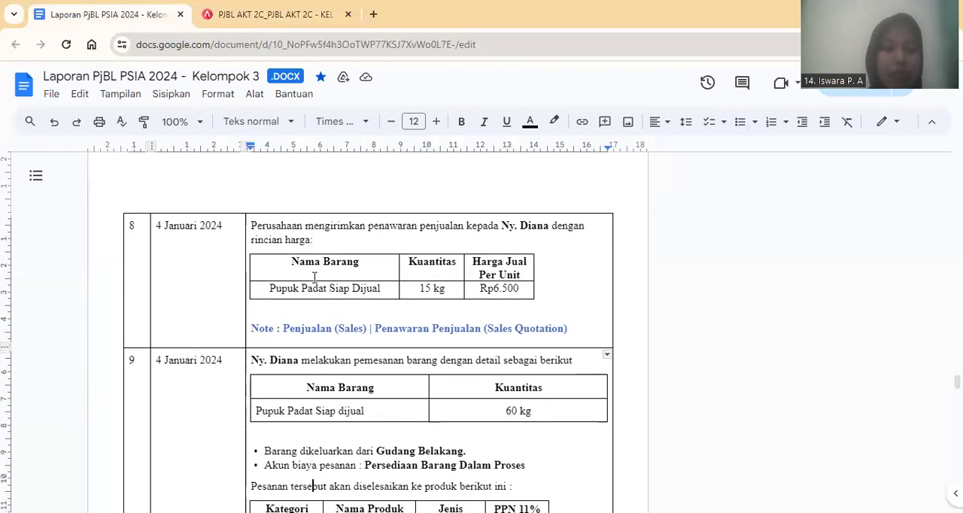
Switch to Accurate Online and start a new Penawaran Penjualan for the customer named in transaction 8.
{"action": "left_click", "coordinate": [267, 15]}
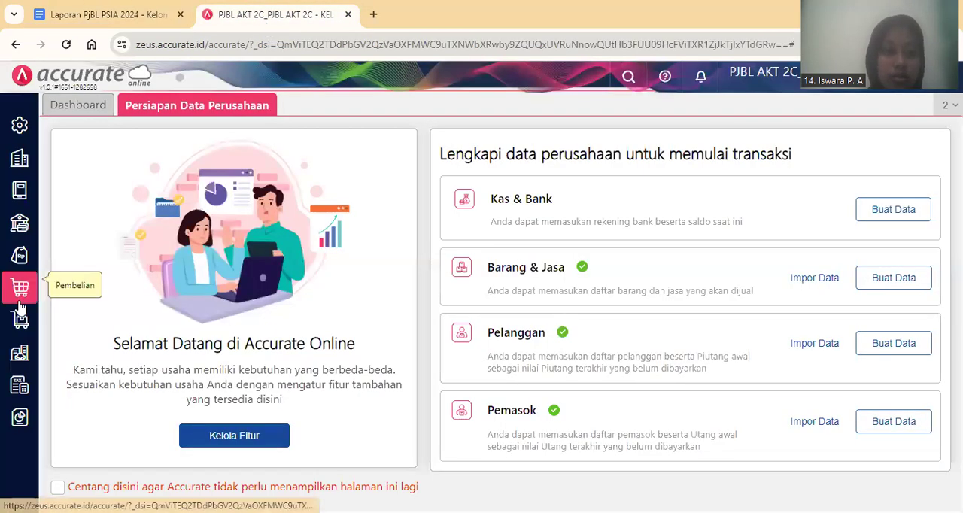
{"action": "left_click", "coordinate": [22, 260]}
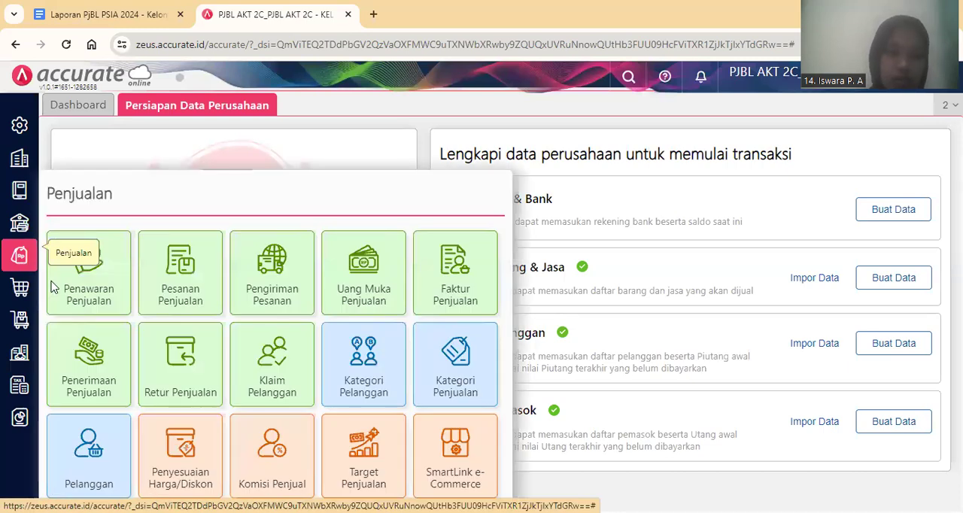
{"action": "left_click", "coordinate": [69, 298]}
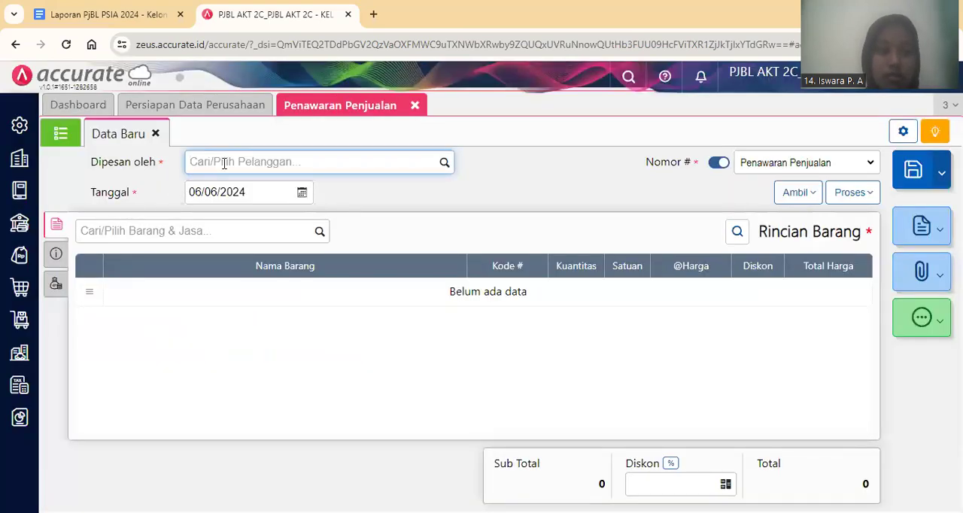
{"action": "type", "text": "Ny"}
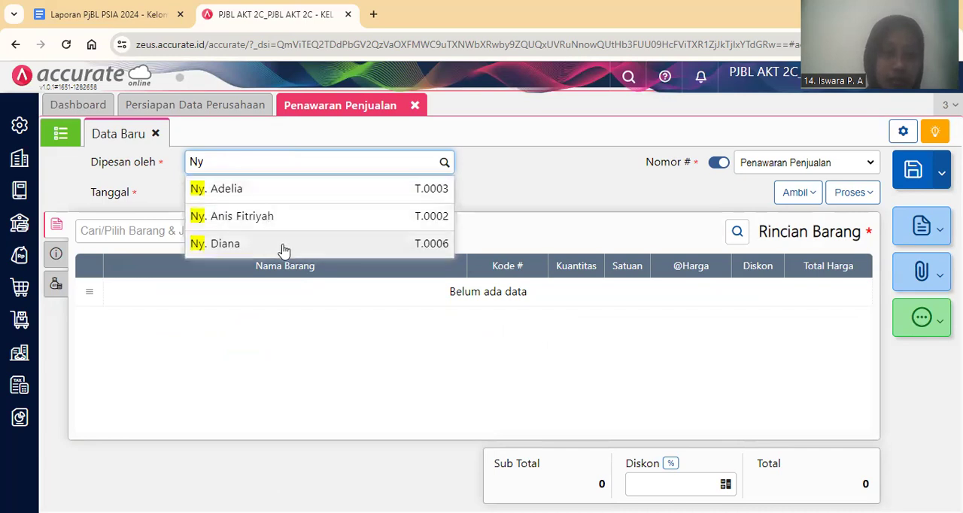
{"action": "left_click", "coordinate": [283, 249]}
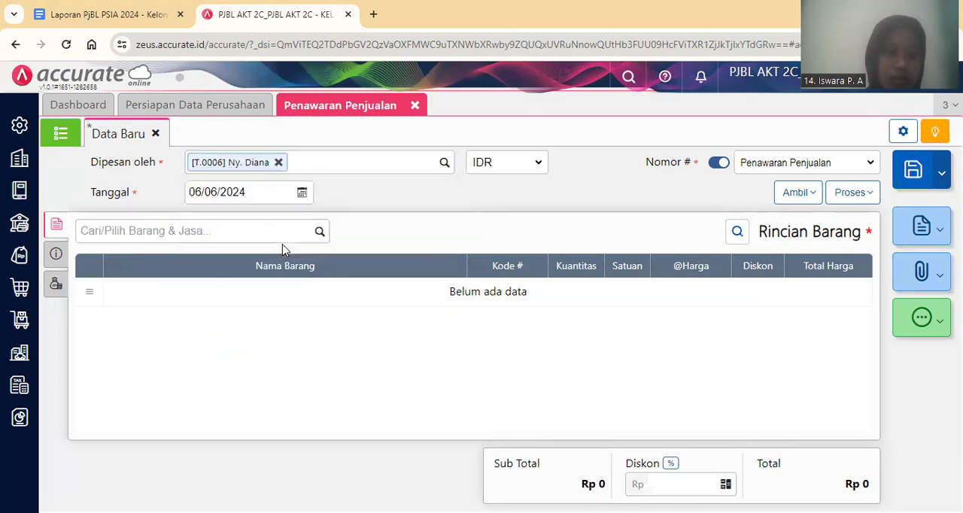
Date the sales quotation 04/01/2024.
{"action": "left_click", "coordinate": [250, 193]}
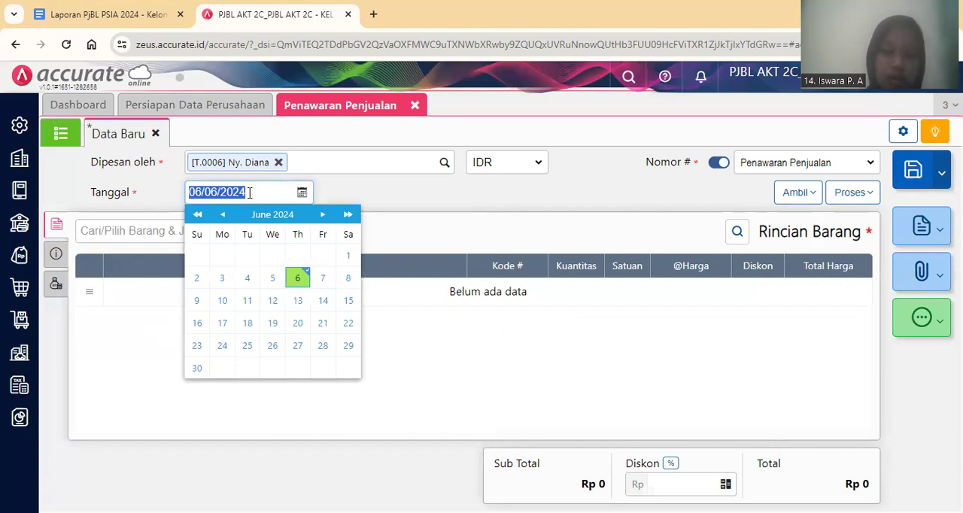
{"action": "type", "text": "04/01/202"}
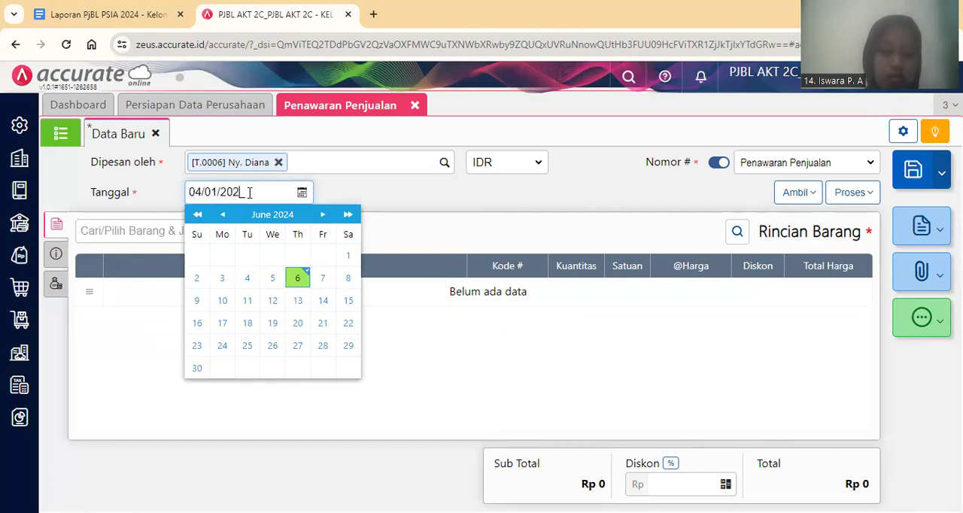
{"action": "type", "text": "4"}
{"action": "left_click", "coordinate": [429, 196]}
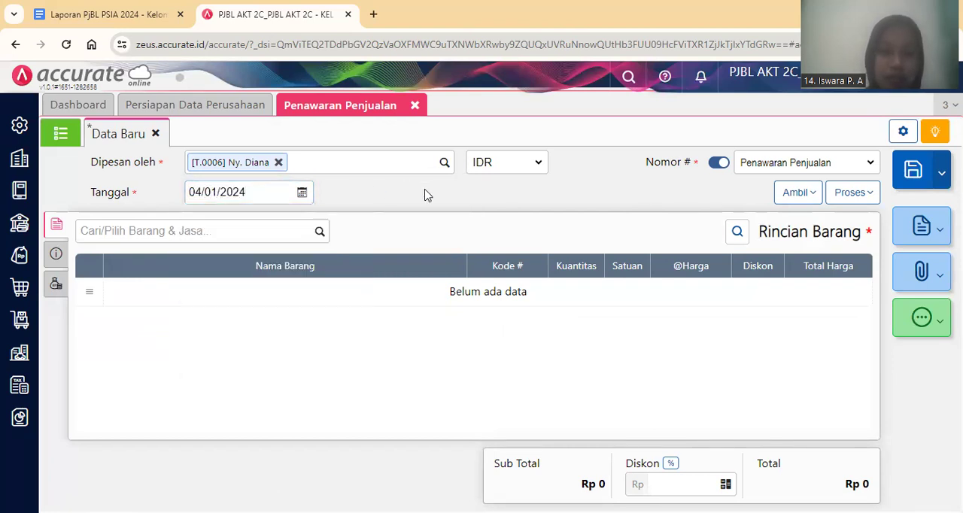
Add 15 kg of Pupuk Padat Siap Dijual to the sales quotation and save it.
{"action": "left_click", "coordinate": [274, 235]}
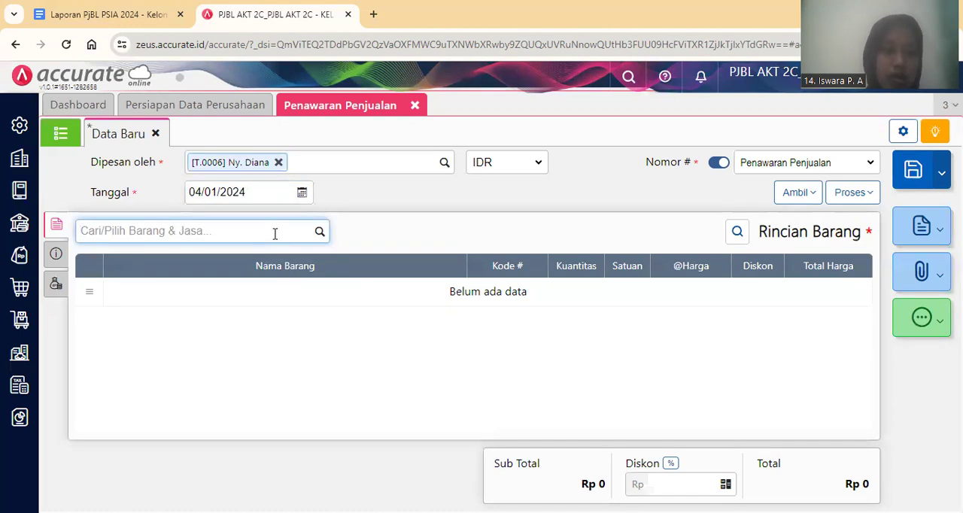
{"action": "type", "text": "Pupuk"}
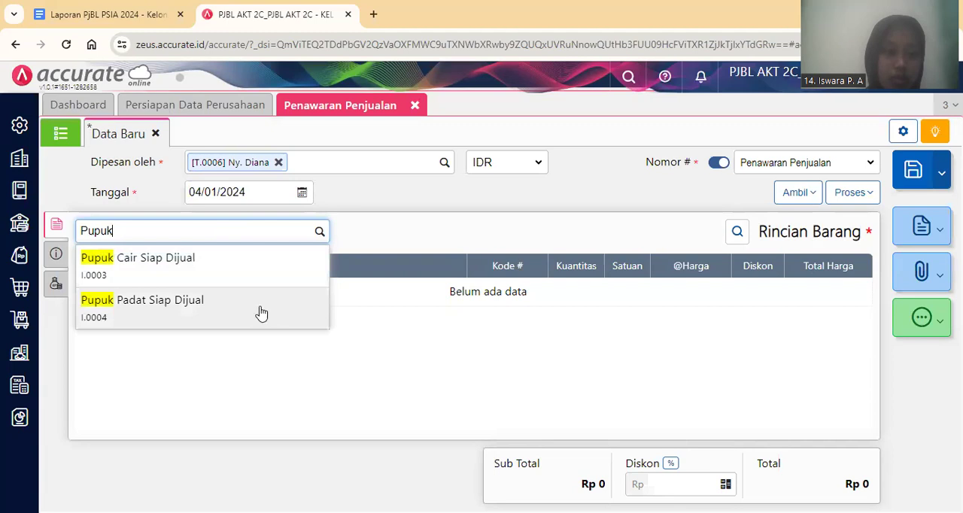
{"action": "left_click", "coordinate": [259, 316]}
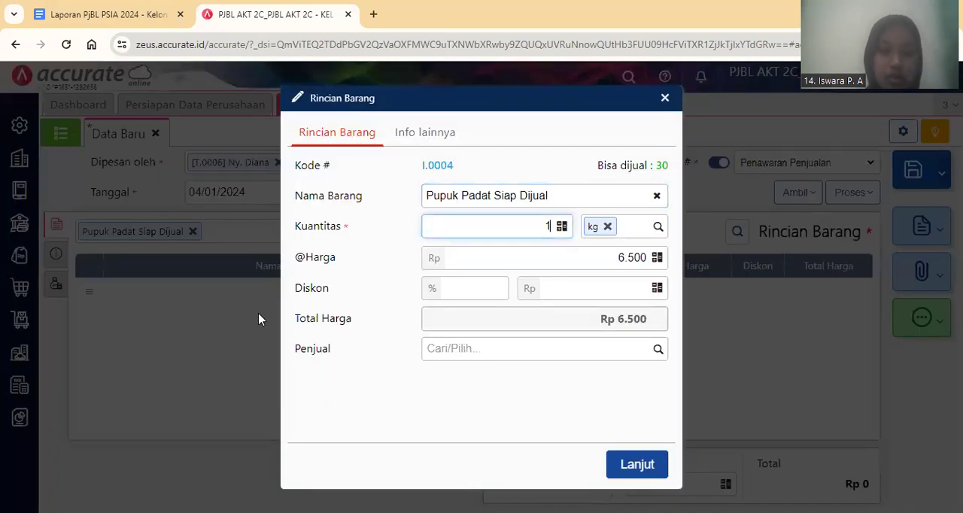
{"action": "type", "text": "5"}
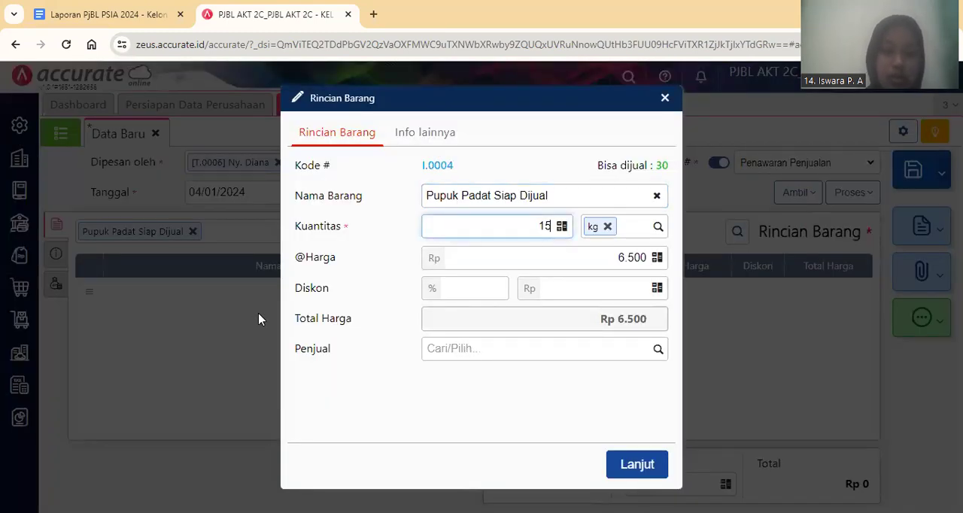
{"action": "left_click", "coordinate": [628, 462]}
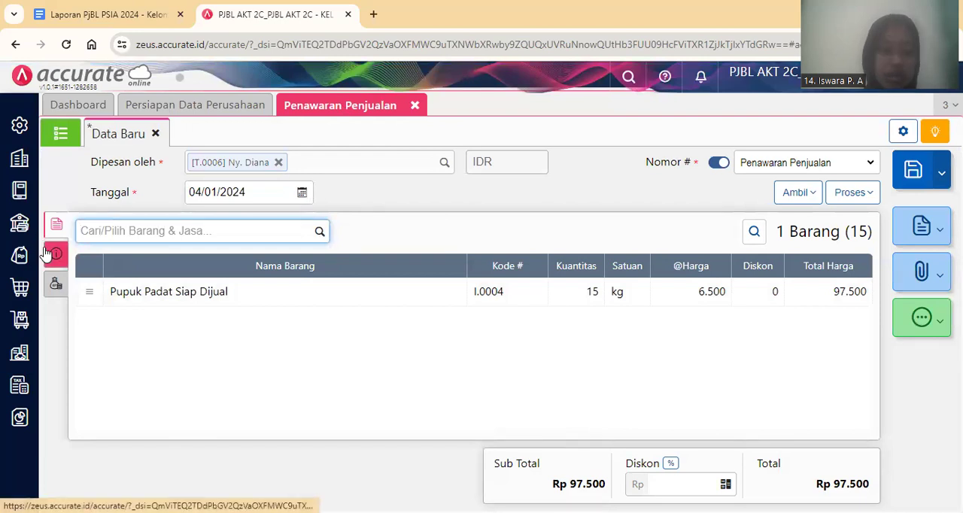
{"action": "left_click", "coordinate": [911, 183]}
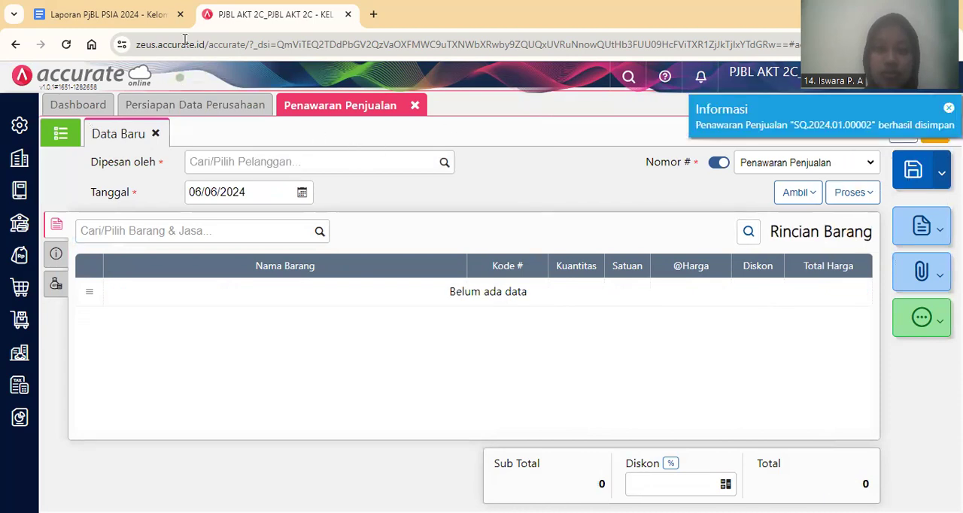
Switch to the Google Docs report and read transaction 9's order details, finished product table and Job Costing note.
{"action": "left_click", "coordinate": [121, 9]}
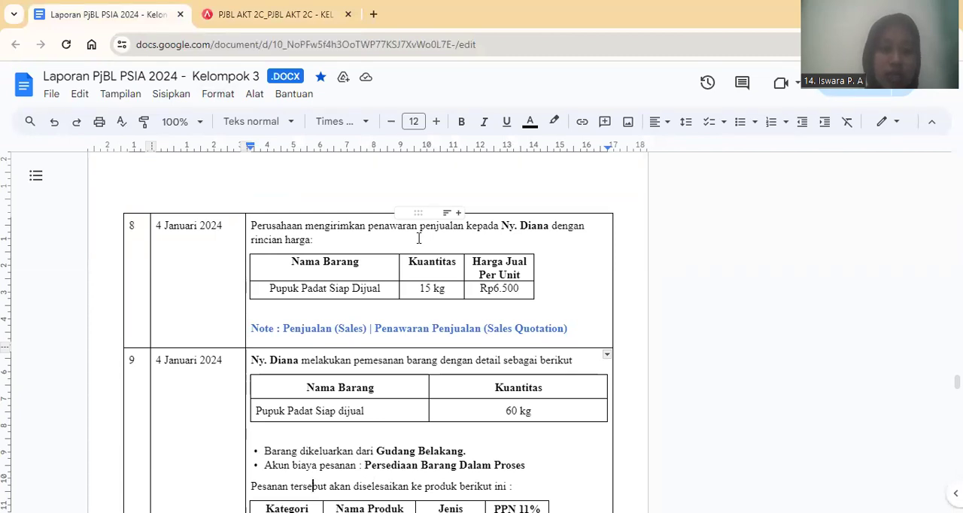
{"action": "key", "text": "Down"}
{"action": "key", "text": "Down"}
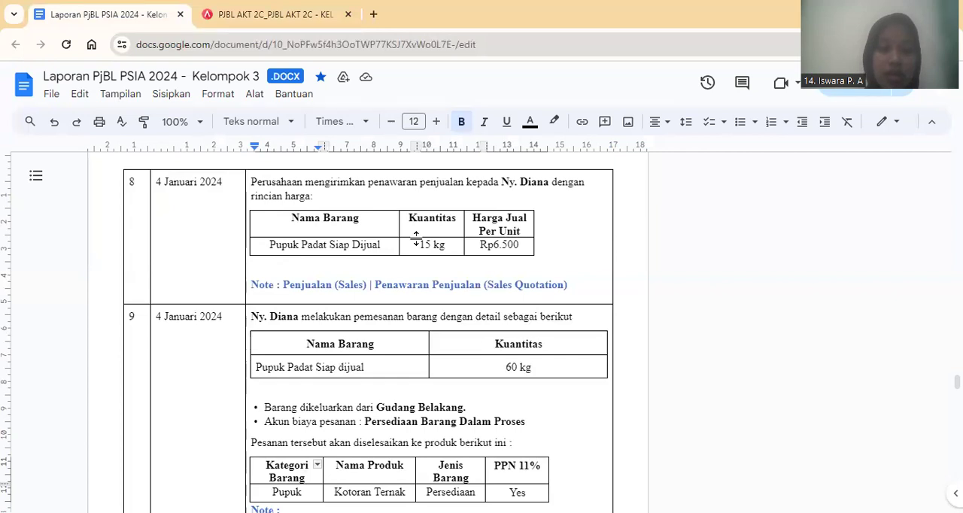
{"action": "scroll", "coordinate": [417, 239], "scroll_direction": "down", "scroll_amount": 1}
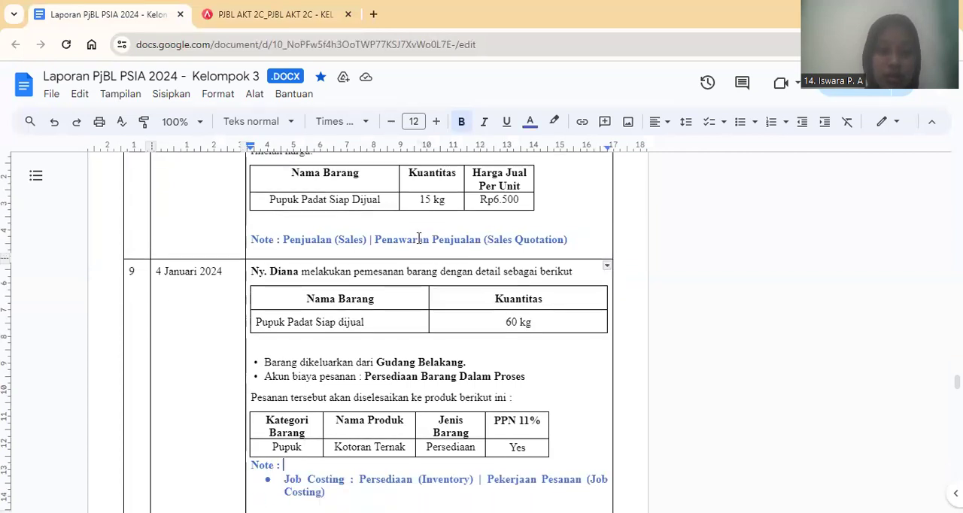
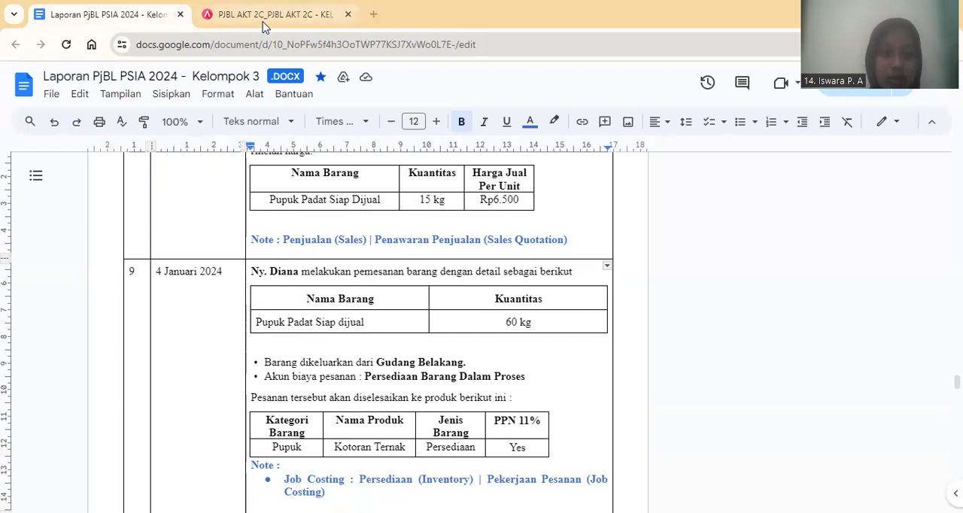
Switch to Accurate Online, close the sales quotation form and start a new Pekerjaan Pesanan dated 04/01/2024.
{"action": "left_click", "coordinate": [264, 15]}
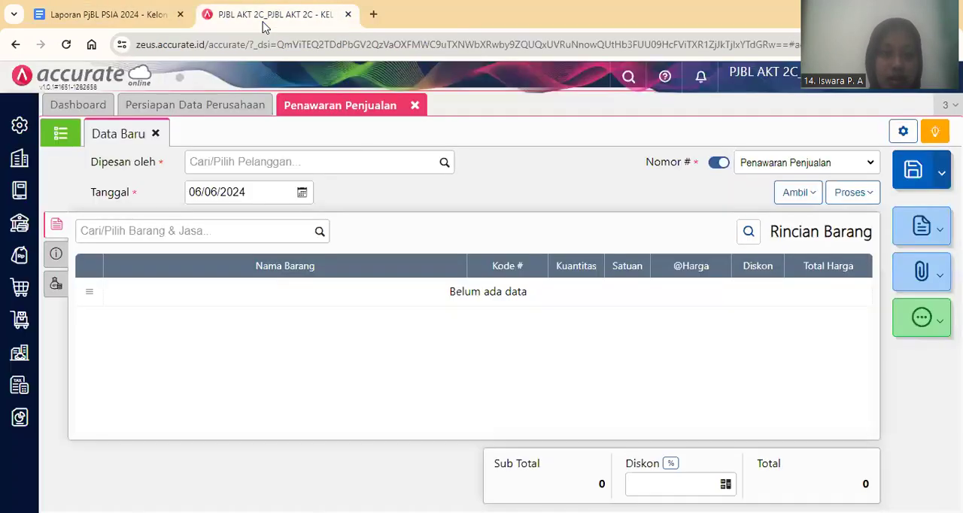
{"action": "left_click", "coordinate": [415, 106]}
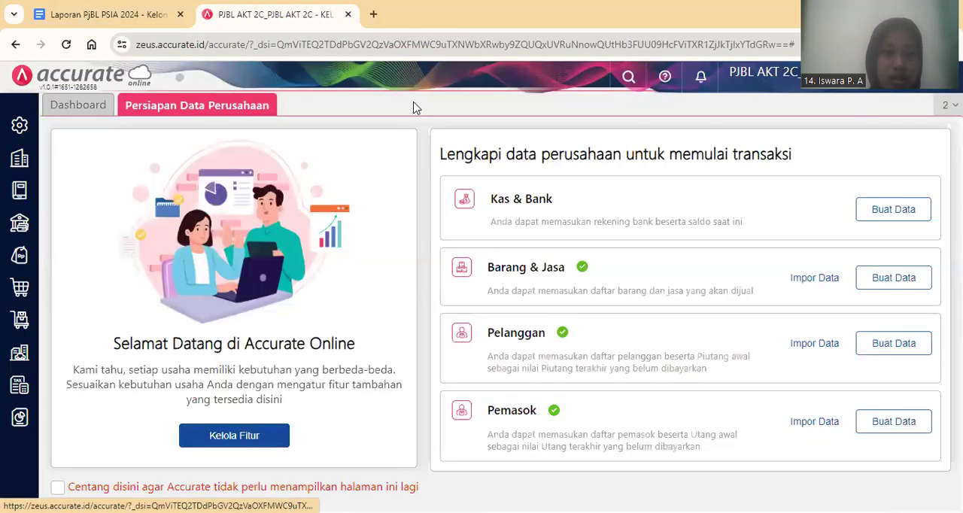
{"action": "left_click", "coordinate": [14, 328]}
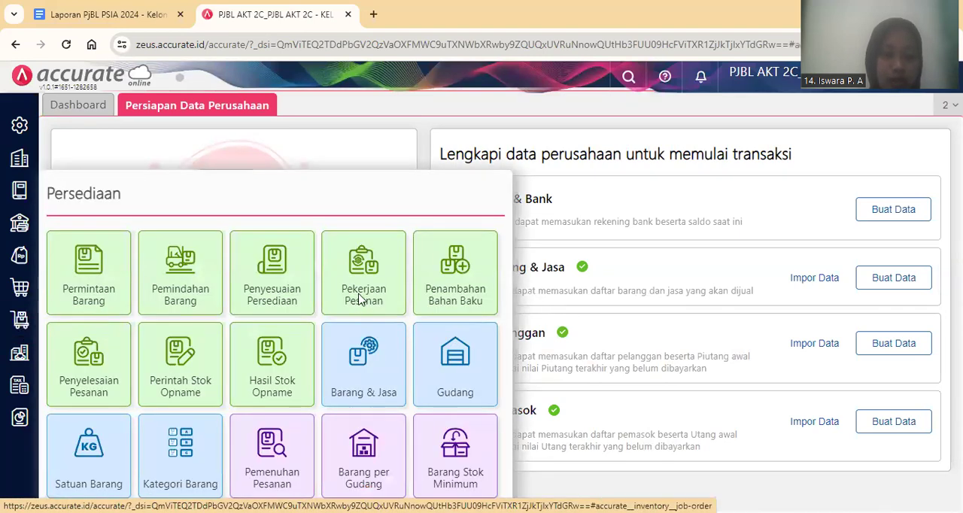
{"action": "left_click", "coordinate": [359, 300]}
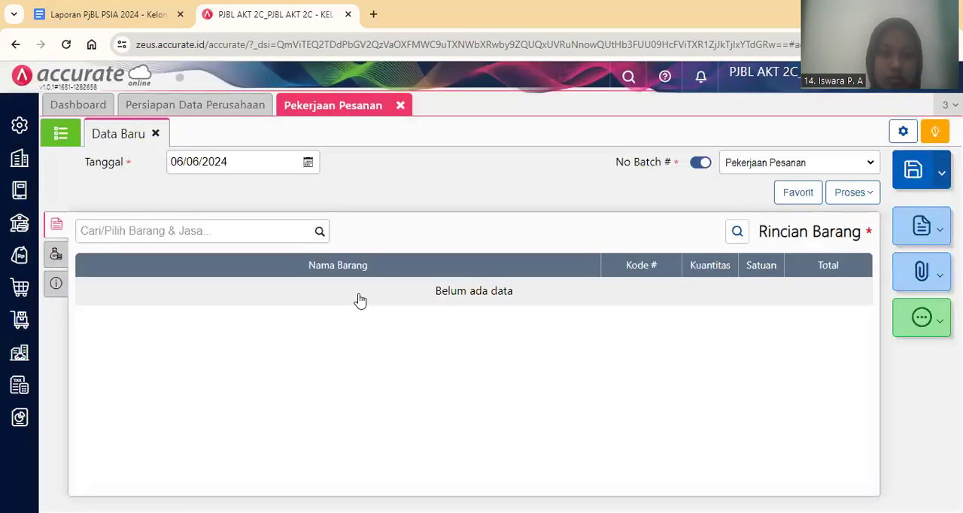
{"action": "left_click", "coordinate": [258, 158]}
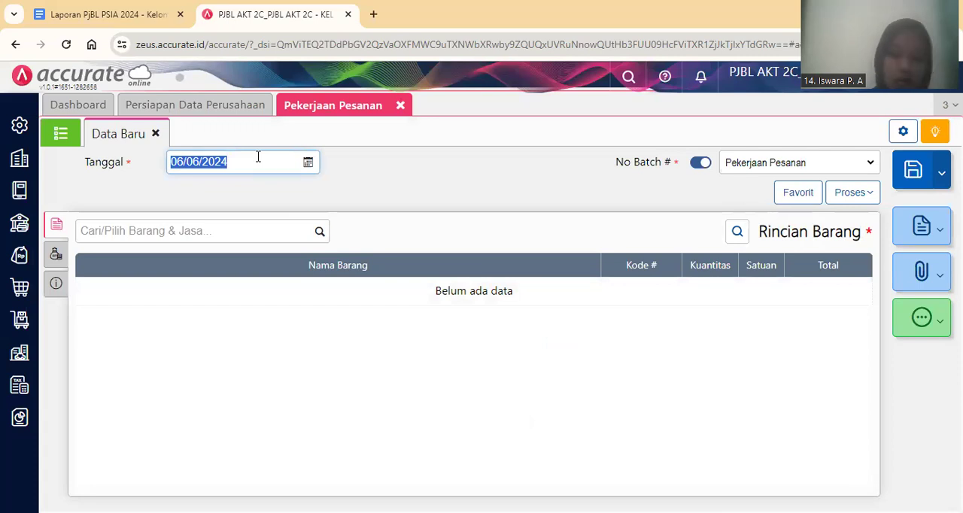
{"action": "type", "text": "04/01/2024"}
{"action": "left_click", "coordinate": [484, 185]}
Add 60 kg of Kotoran Ternak from Gudang Belakang to the job order's item details.
{"action": "left_click", "coordinate": [194, 239]}
{"action": "type", "text": "Kotoran"}
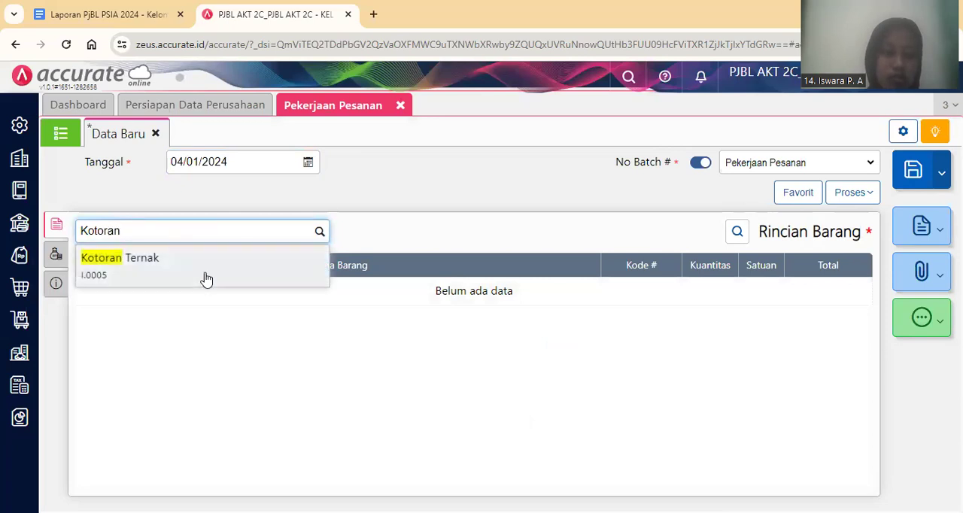
{"action": "left_click", "coordinate": [206, 279]}
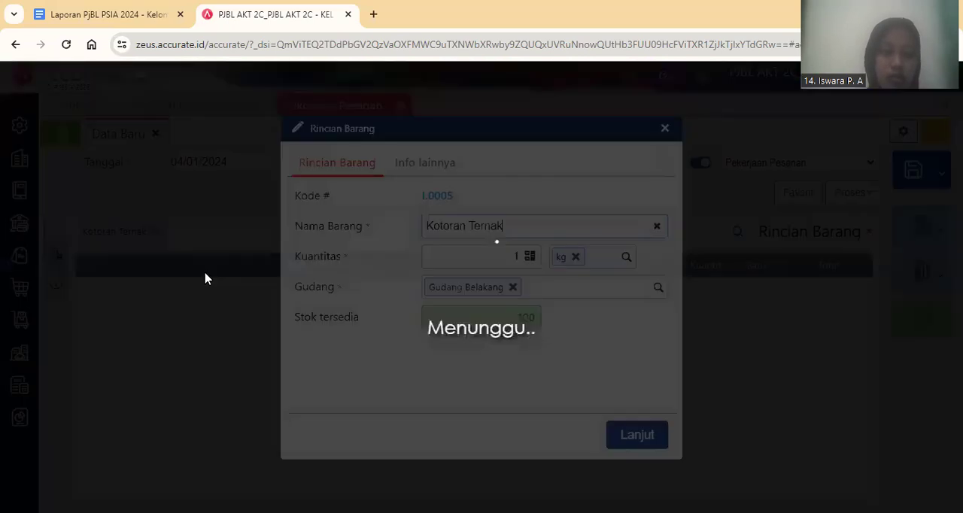
{"action": "key", "text": "Tab"}
{"action": "key", "text": "BackSpace"}
{"action": "type", "text": "60"}
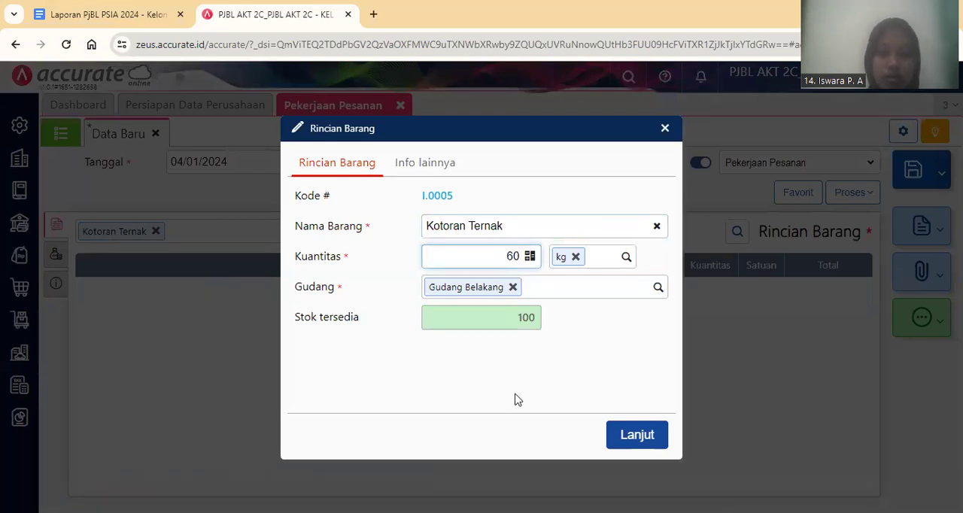
{"action": "left_click", "coordinate": [637, 434]}
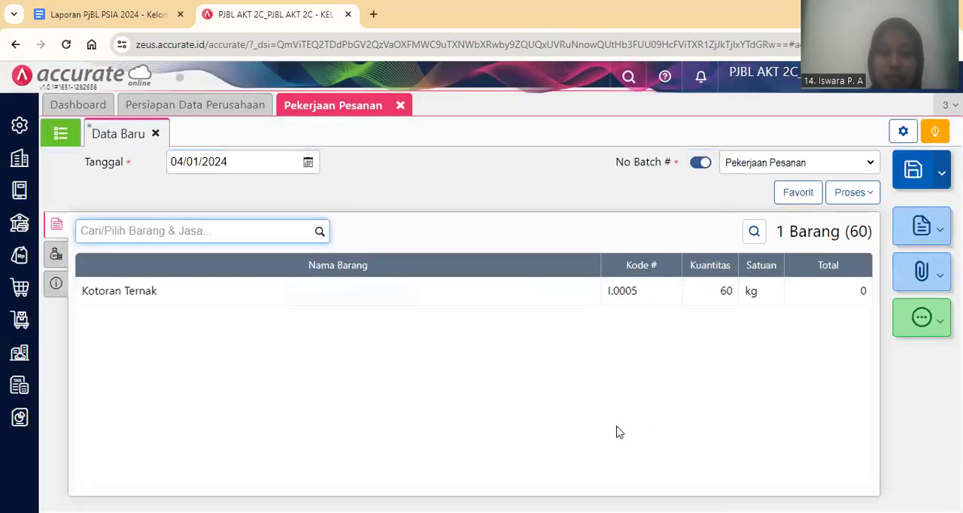
Open the job order's Info lainnya section.
{"action": "left_click", "coordinate": [47, 256]}
{"action": "left_click", "coordinate": [55, 283]}
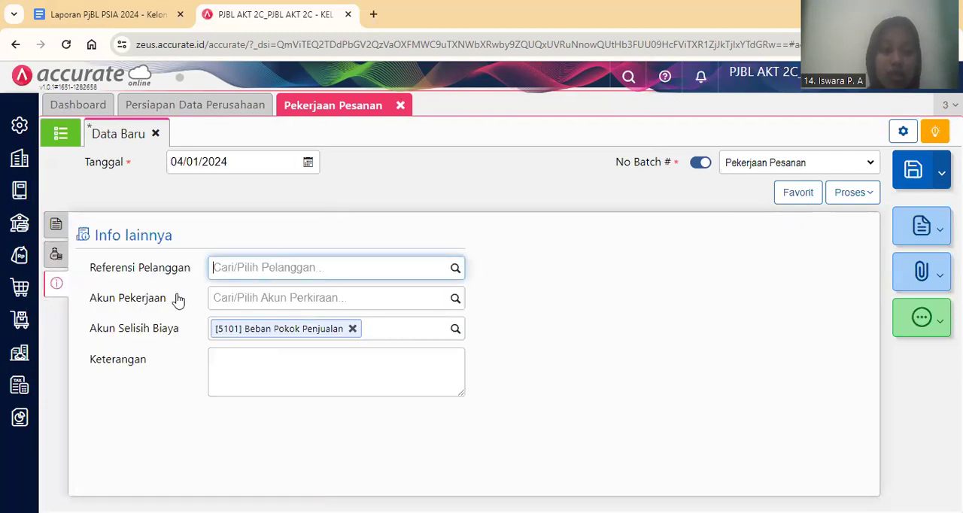
{"action": "left_click", "coordinate": [214, 301]}
{"action": "type", "text": "P"}
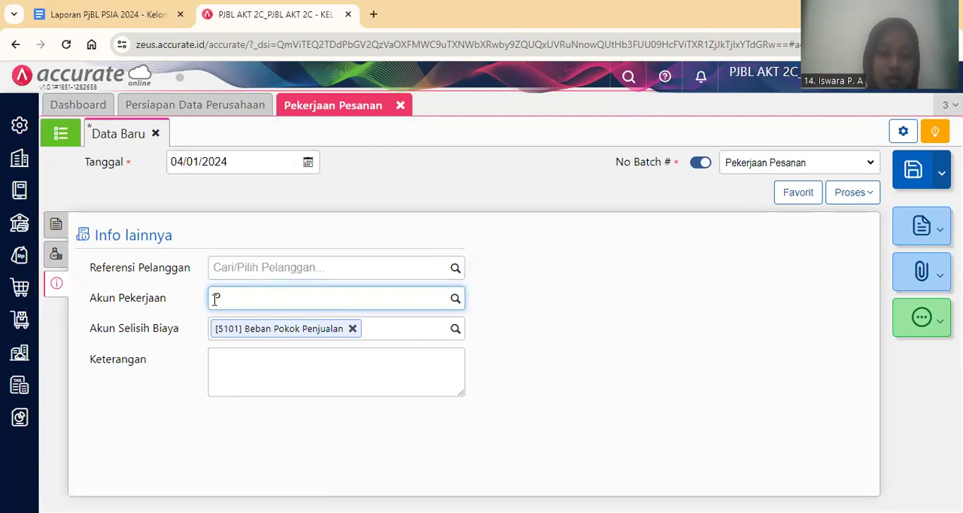
{"action": "type", "text": "er"}
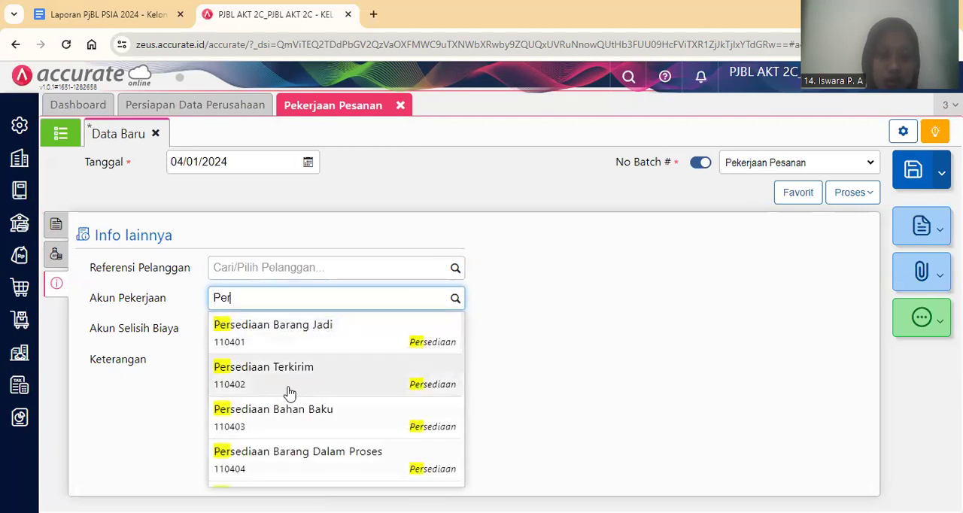
{"action": "left_click", "coordinate": [286, 387]}
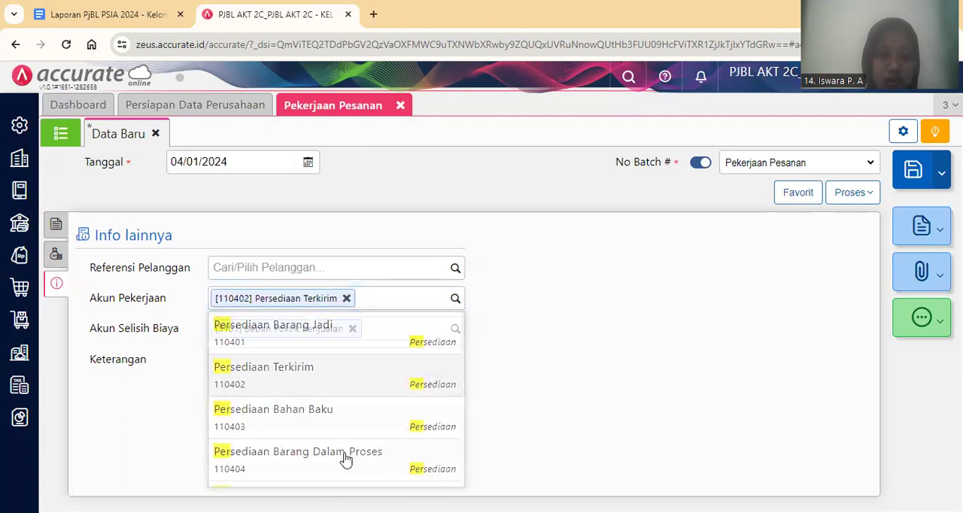
{"action": "left_click", "coordinate": [347, 299]}
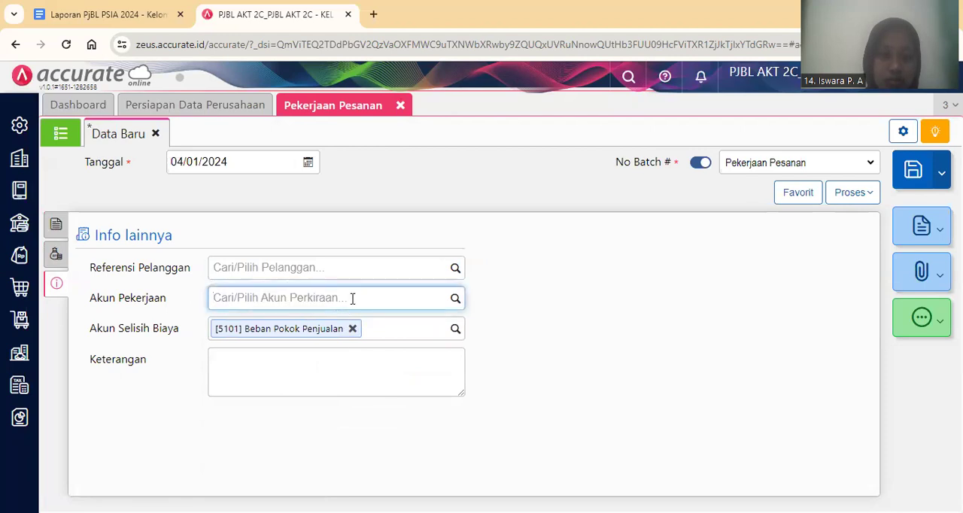
Set the job order's Akun Pekerjaan to Persediaan Barang Dalam Proses and save the order, closing Pekerjaan Pesanan when done.
{"action": "type", "text": "Pers"}
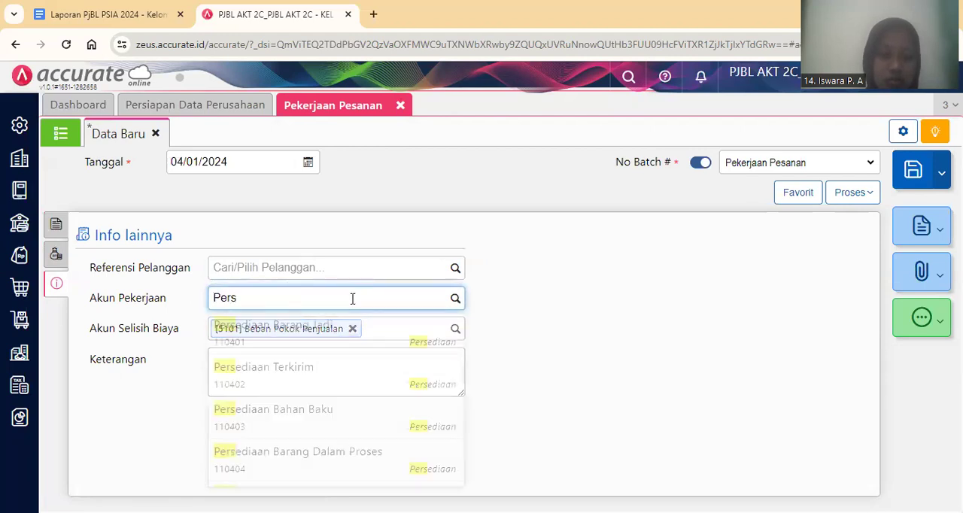
{"action": "left_click", "coordinate": [384, 452]}
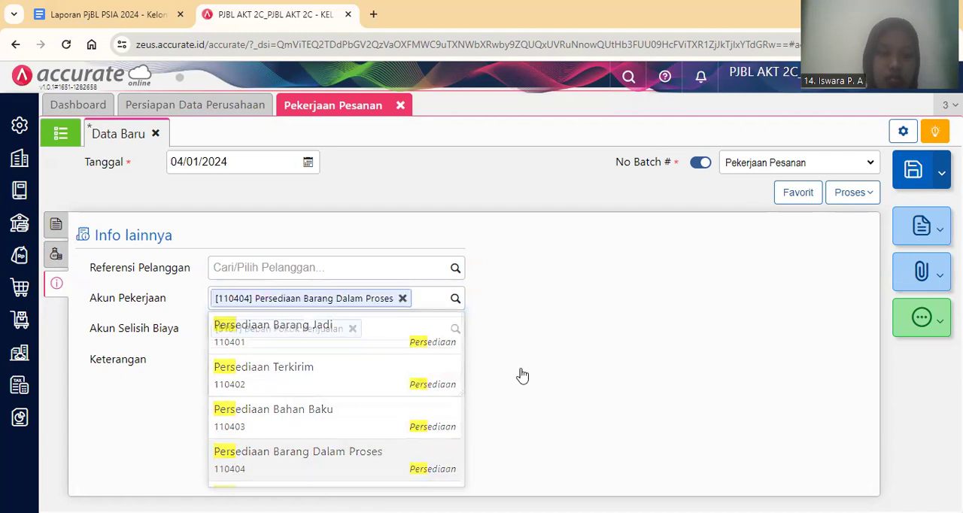
{"action": "left_click", "coordinate": [55, 224]}
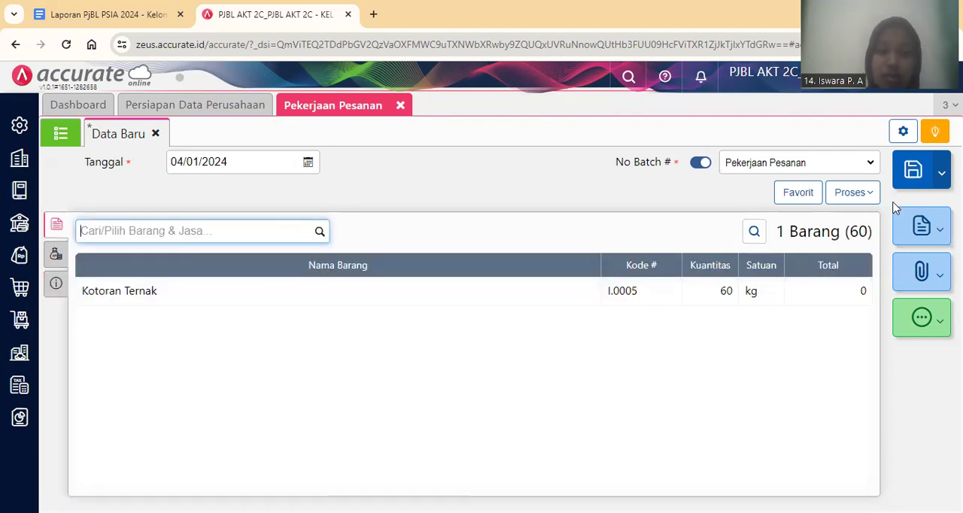
{"action": "left_click", "coordinate": [911, 177]}
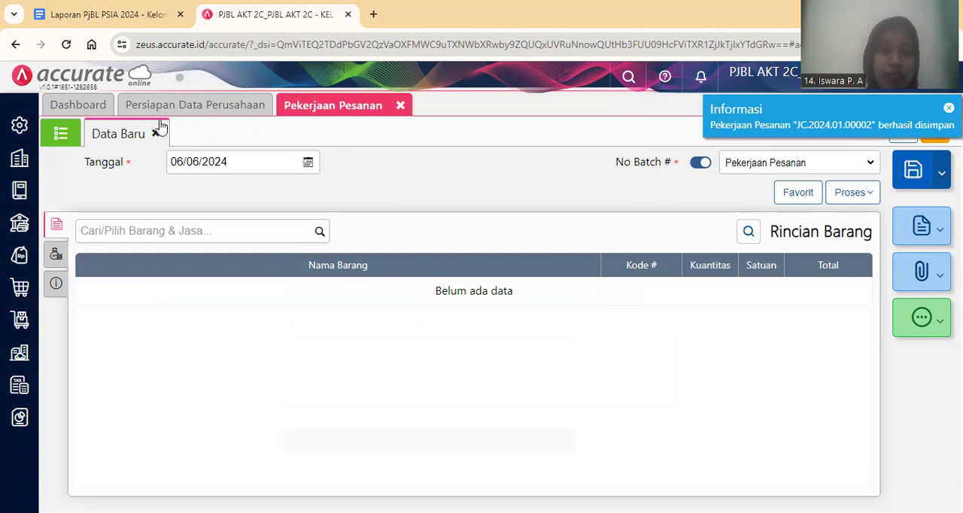
{"action": "left_click", "coordinate": [67, 135]}
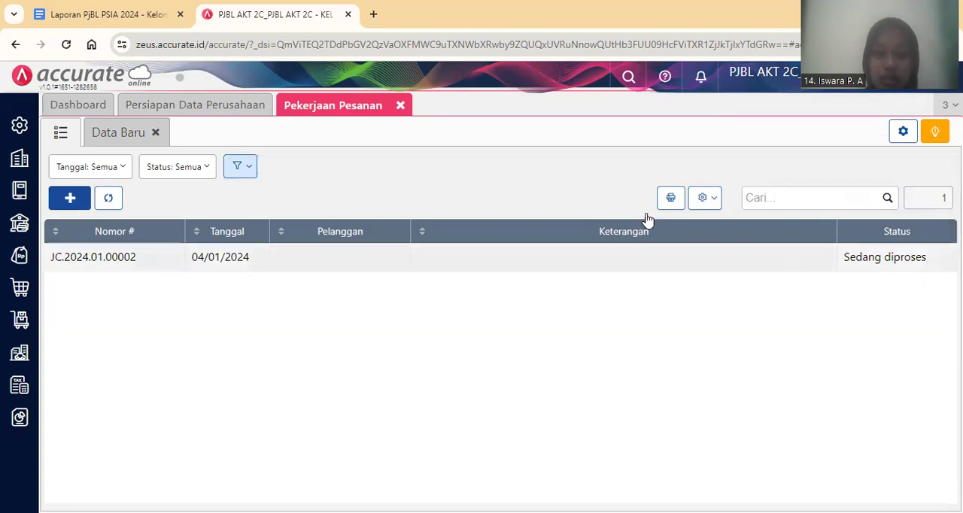
{"action": "left_click", "coordinate": [401, 110]}
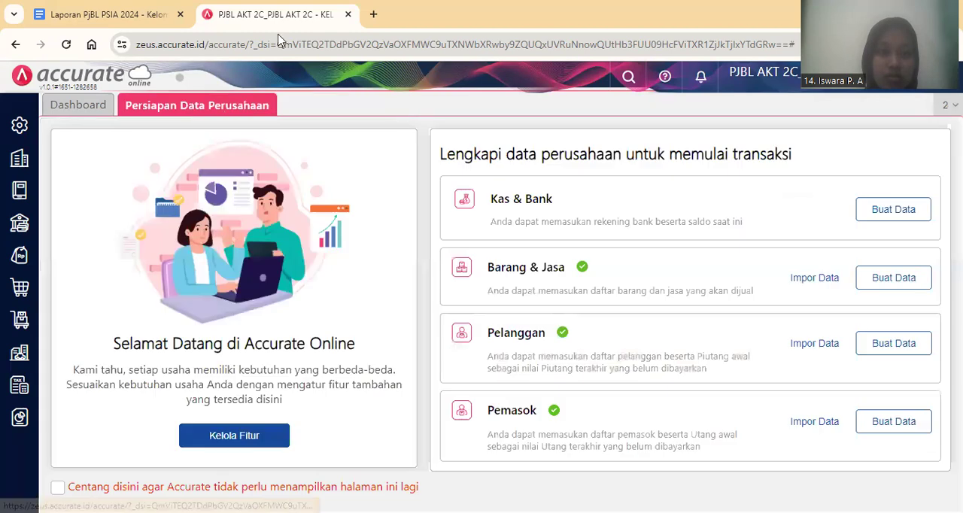
Switch to the Google Docs report and read transaction 10's order completion details and transaction 11's delivery and invoice note.
{"action": "left_click", "coordinate": [115, 9]}
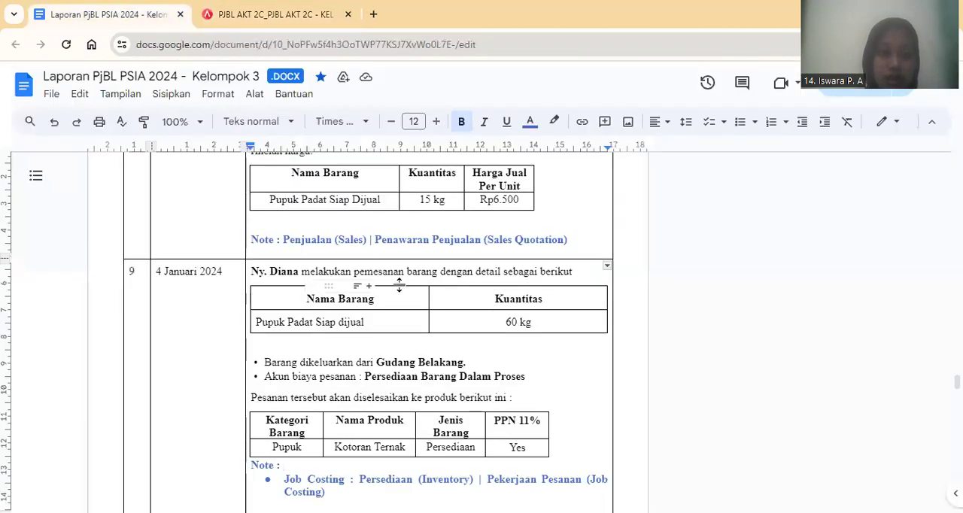
{"action": "key", "text": "Down"}
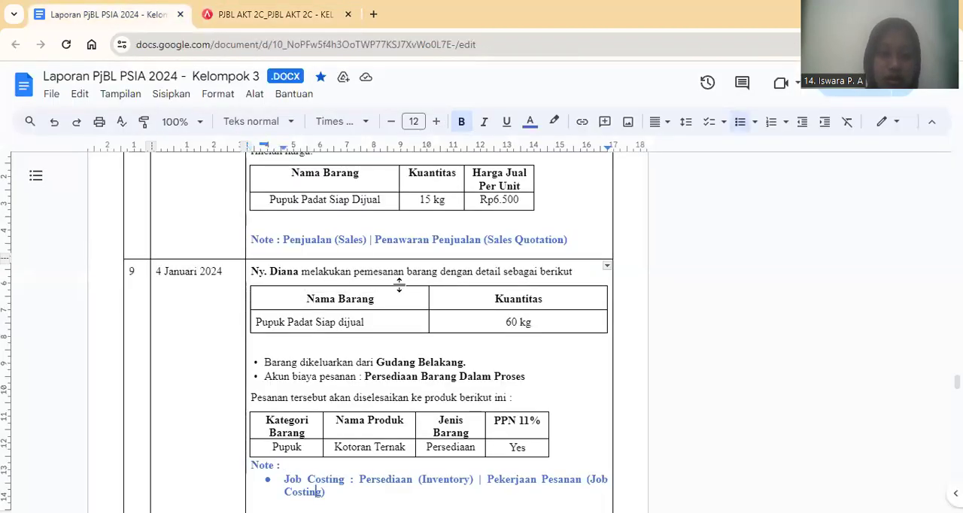
{"action": "key", "text": "Down"}
{"action": "key", "text": "Down"}
{"action": "key", "text": "Down"}
{"action": "key", "text": "Down"}
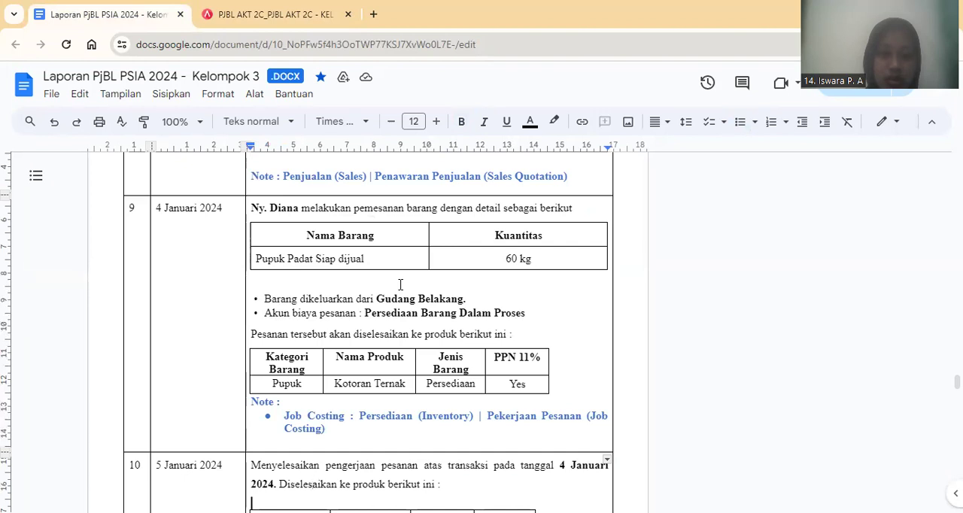
{"action": "key", "text": "Down"}
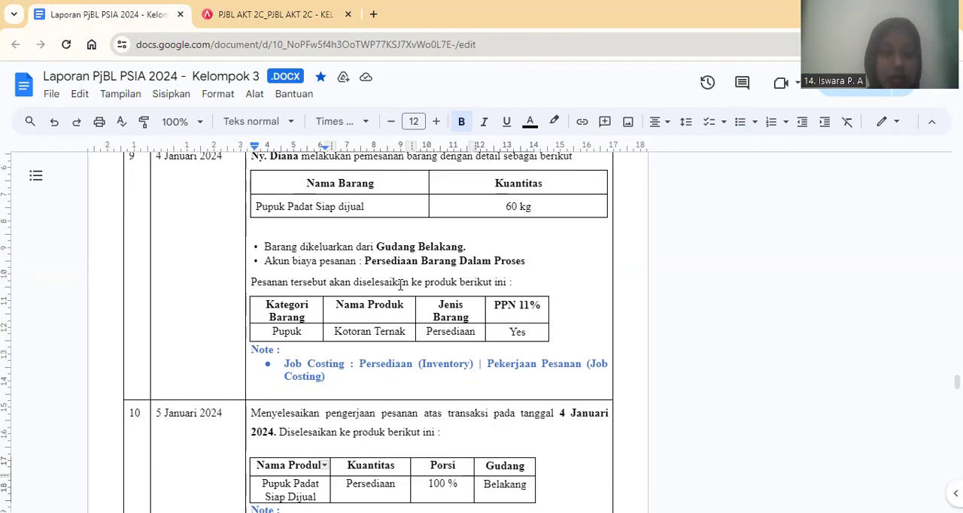
{"action": "key", "text": "Down"}
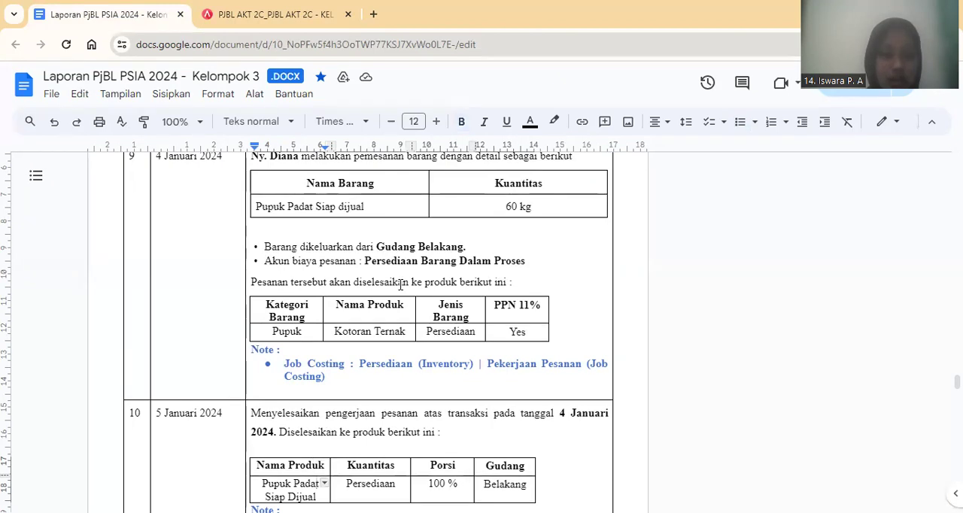
{"action": "key", "text": "Down"}
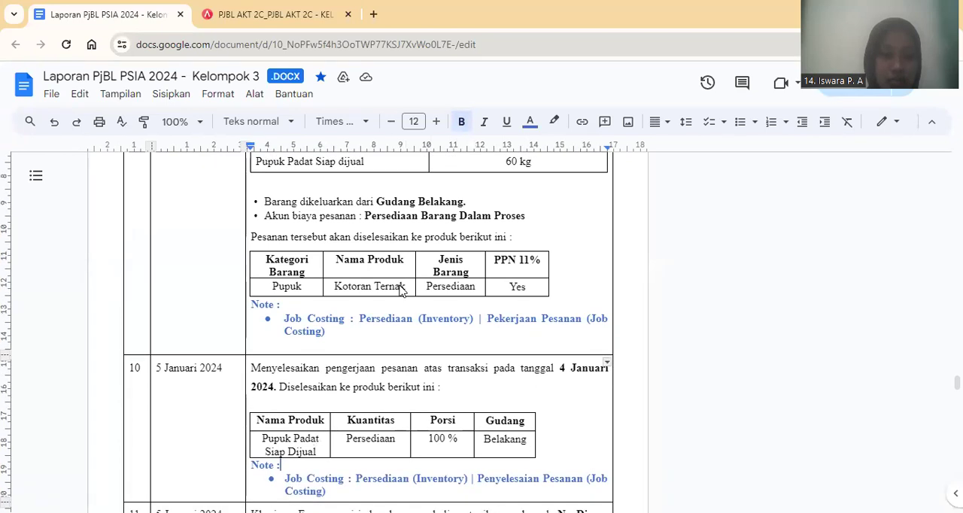
{"action": "key", "text": "Down"}
{"action": "key", "text": "Down"}
{"action": "key", "text": "Down"}
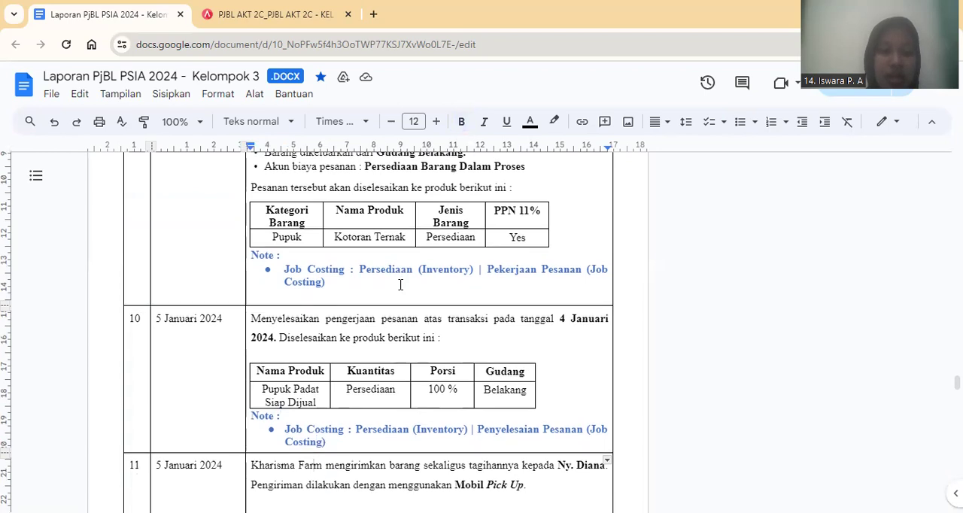
{"action": "key", "text": "Down"}
{"action": "key", "text": "Down"}
{"action": "key", "text": "Down"}
{"action": "key", "text": "Down"}
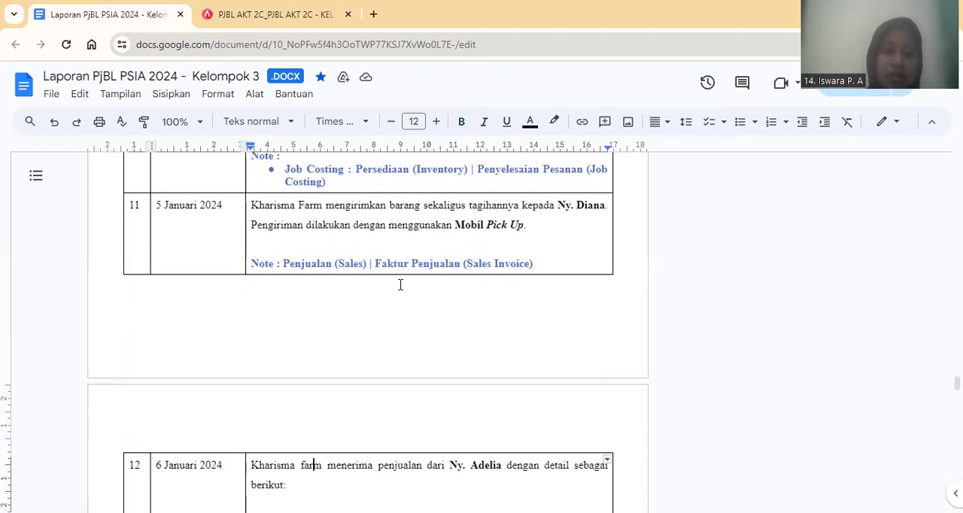
{"action": "key", "text": "Up"}
{"action": "key", "text": "Up"}
{"action": "key", "text": "Up"}
{"action": "key", "text": "Up"}
{"action": "key", "text": "Up"}
{"action": "key", "text": "Up"}
{"action": "key", "text": "Up"}
{"action": "key", "text": "Up"}
{"action": "key", "text": "Up"}
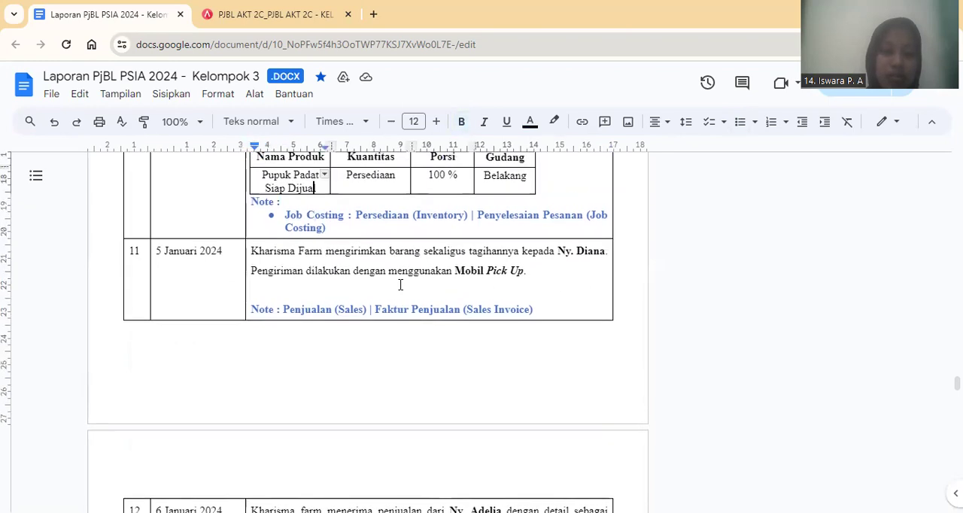
Switch to Accurate Online and start a new Penyelesaian Pesanan dated 05/01/2024 for the job order of 04/01/2024.
{"action": "left_click", "coordinate": [213, 19]}
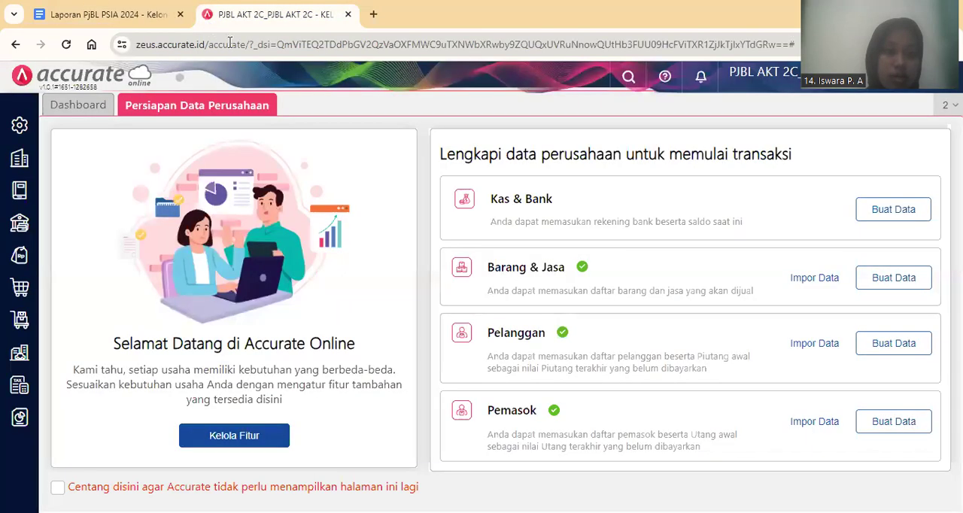
{"action": "left_click", "coordinate": [21, 325]}
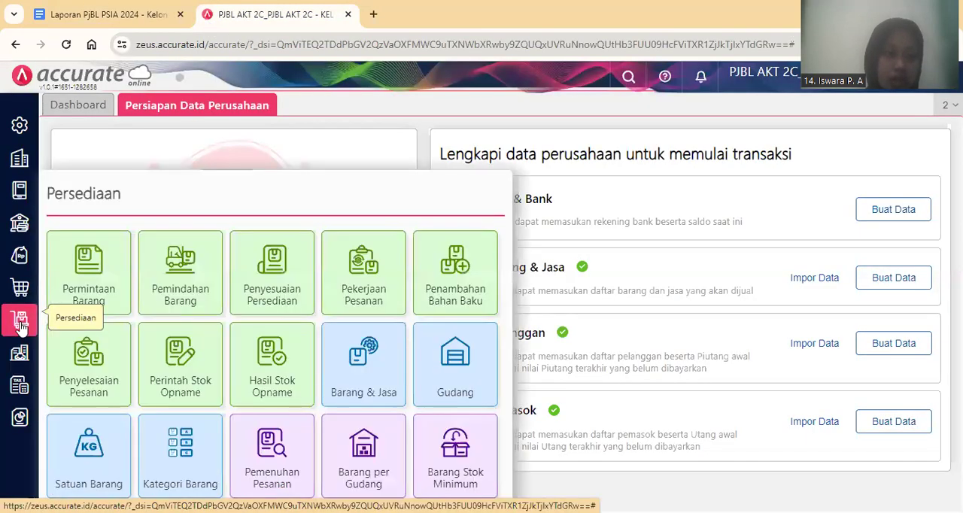
{"action": "left_click", "coordinate": [69, 360]}
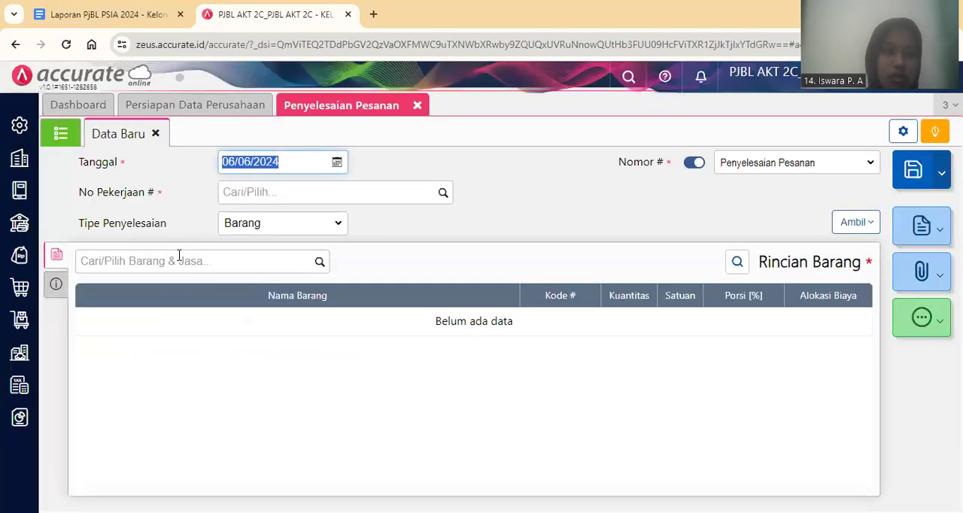
{"action": "key", "text": "BackSpace"}
{"action": "type", "text": "05/01/202"}
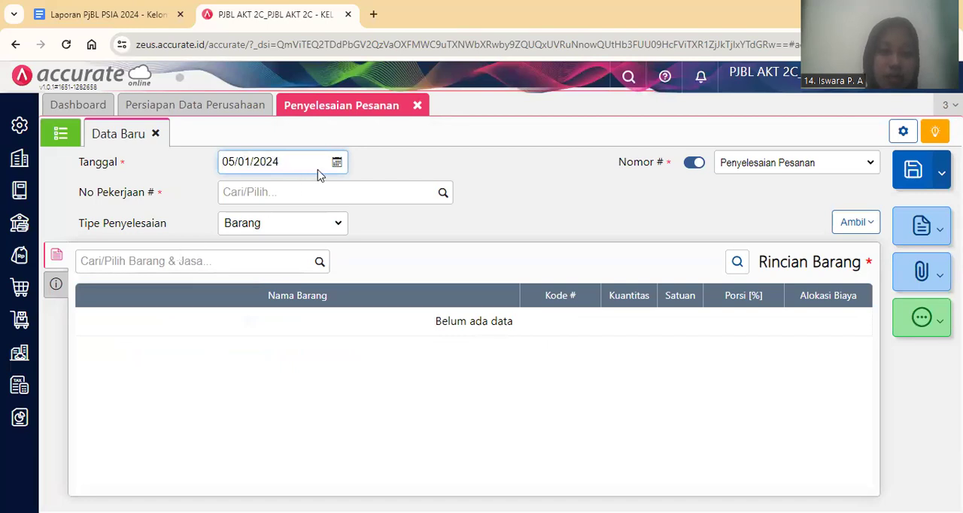
{"action": "left_click", "coordinate": [445, 196]}
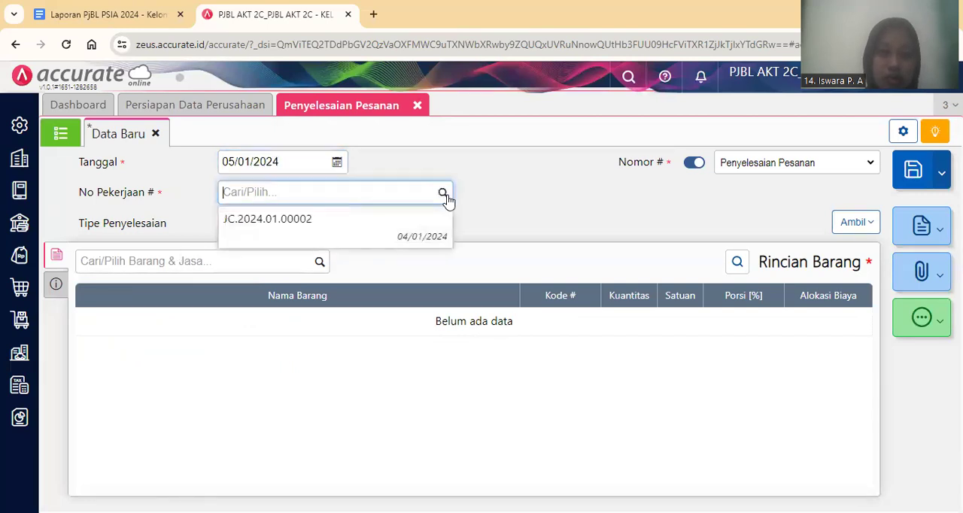
{"action": "left_click", "coordinate": [419, 251]}
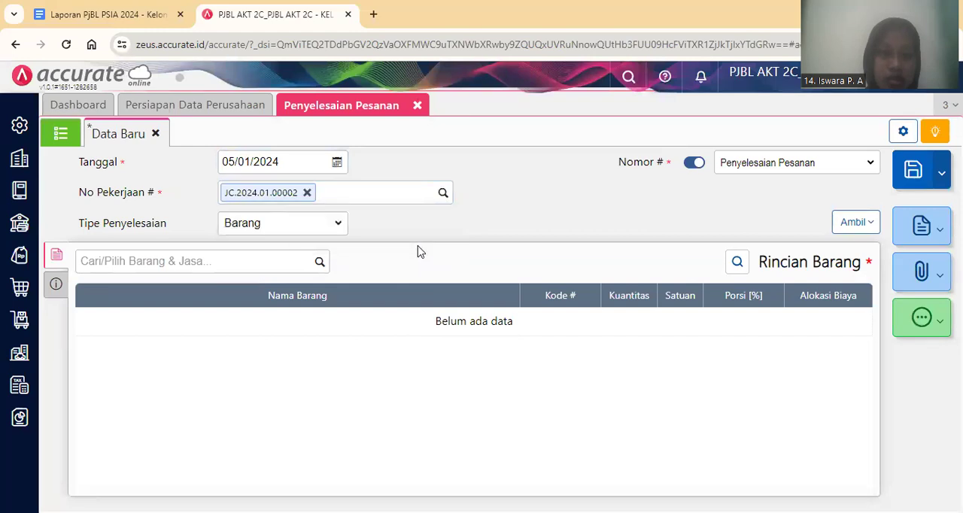
Add Pupuk Padat Siap Dijual to the order completion with a quantity of 60 kg.
{"action": "left_click", "coordinate": [267, 262]}
{"action": "type", "text": "P"}
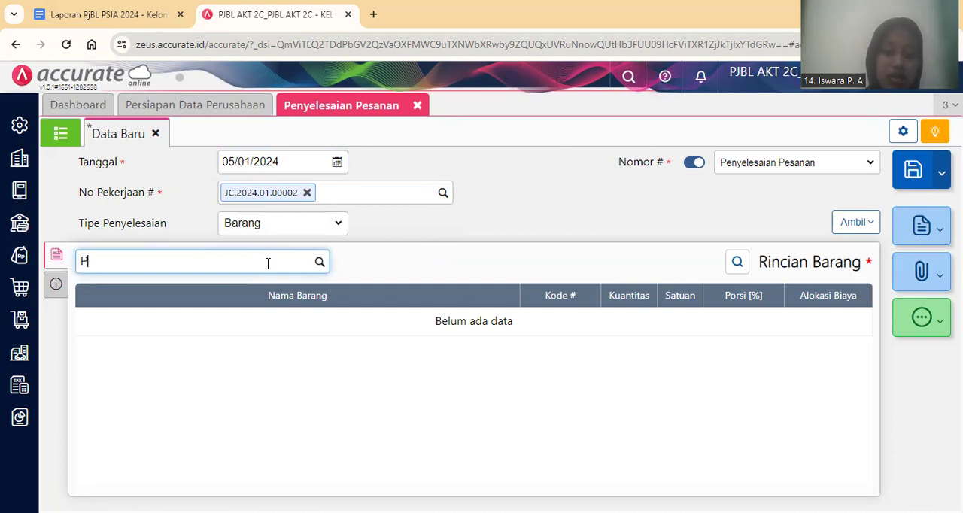
{"action": "type", "text": "upuk"}
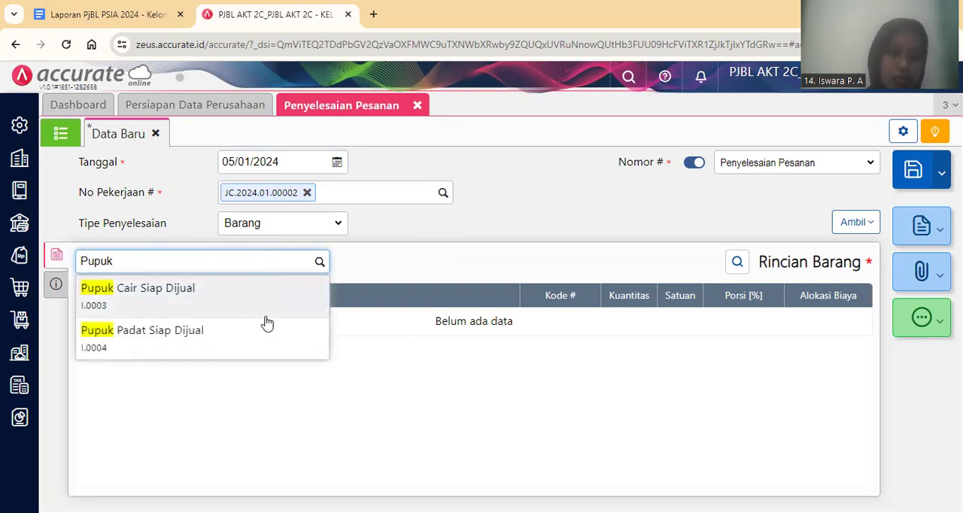
{"action": "left_click", "coordinate": [269, 329]}
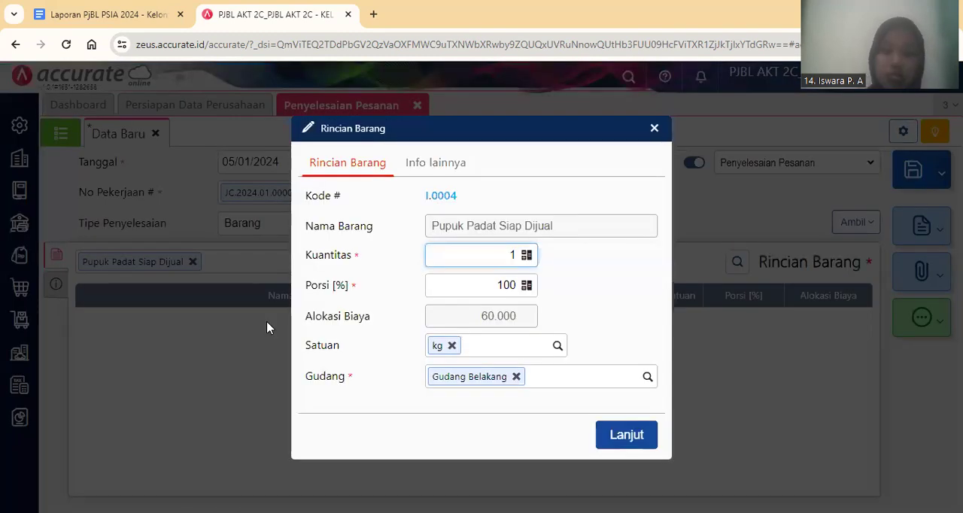
{"action": "type", "text": "60"}
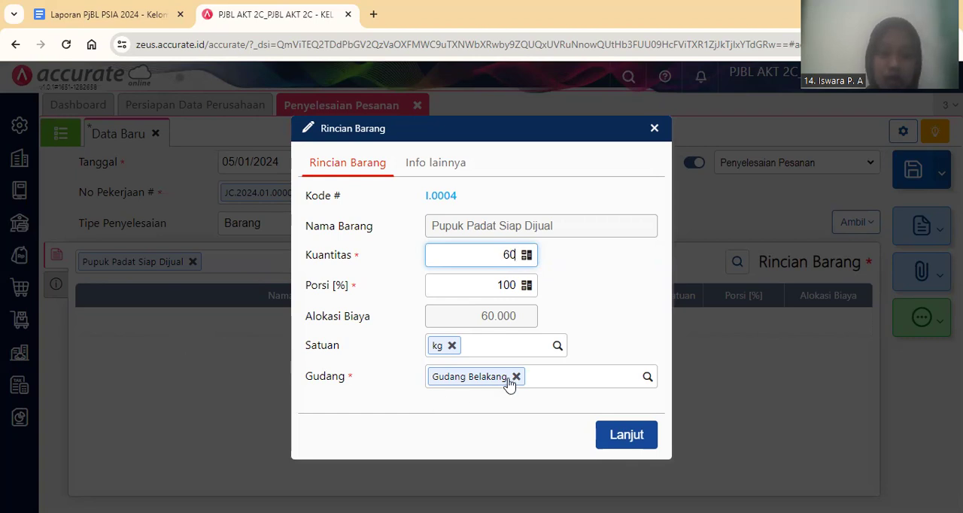
{"action": "left_click", "coordinate": [630, 436]}
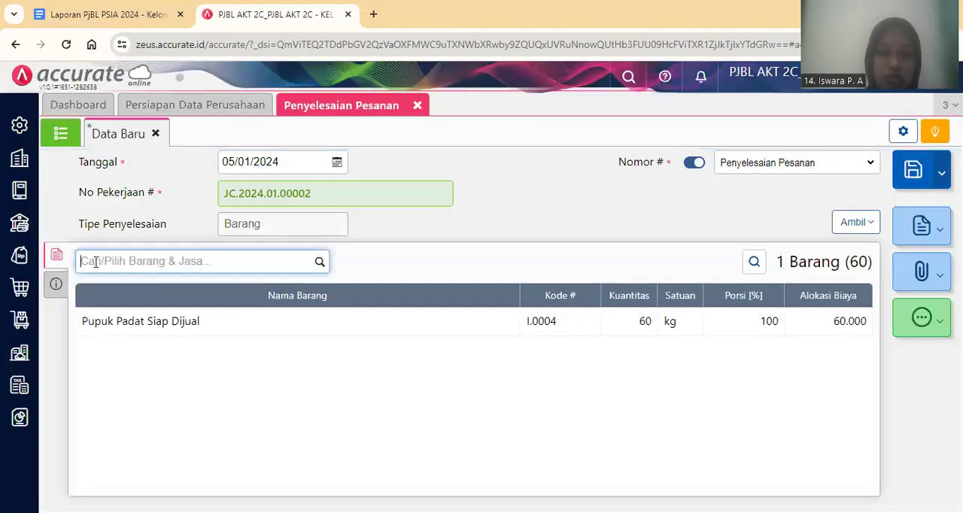
Check the completion's Info lainnya section and save the order completion.
{"action": "left_click", "coordinate": [56, 282]}
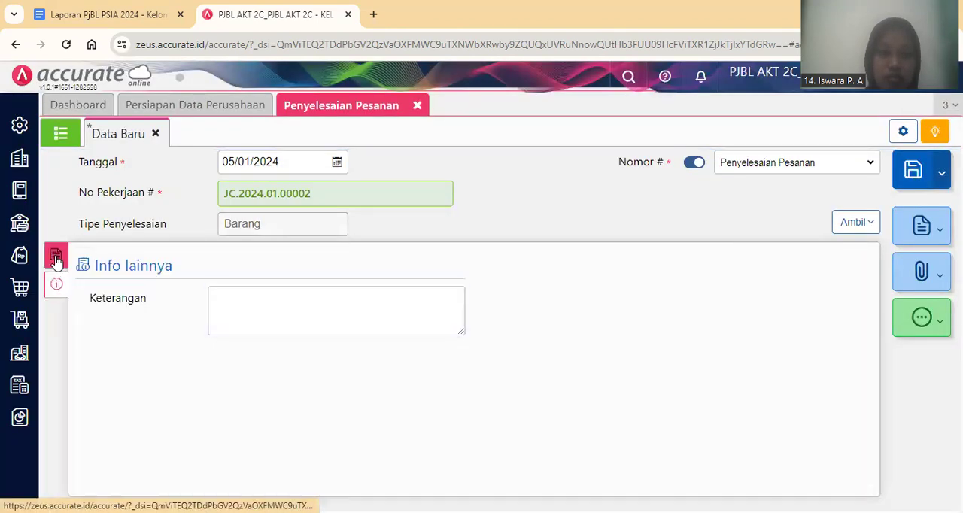
{"action": "left_click", "coordinate": [57, 258]}
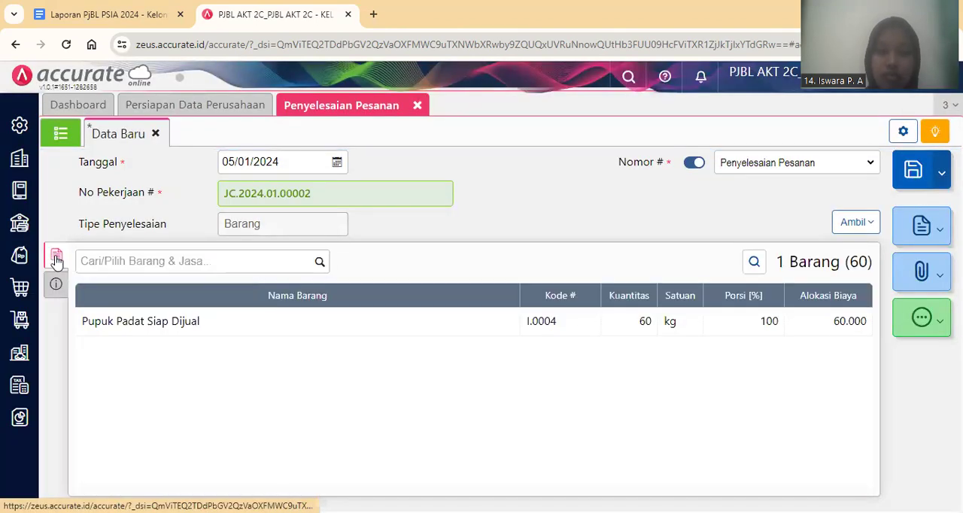
{"action": "left_click", "coordinate": [911, 175]}
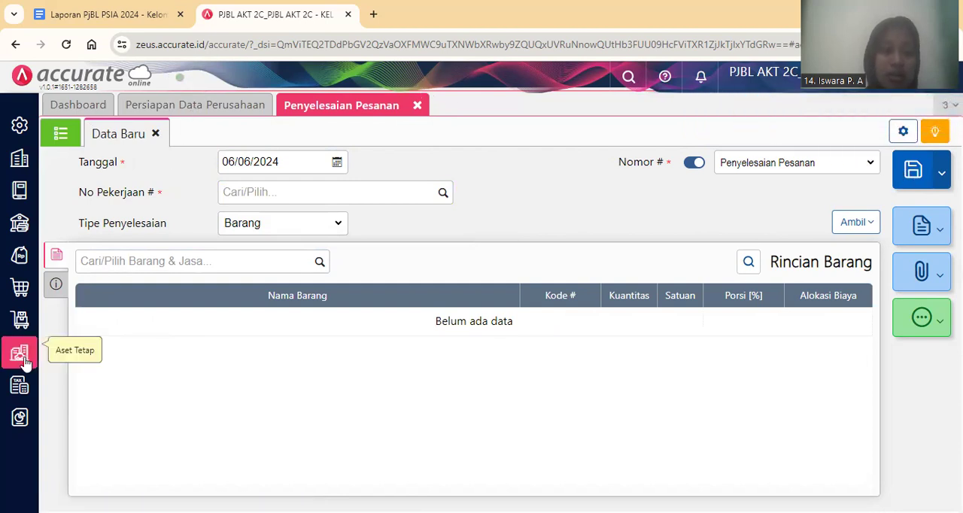
Check the job order's status in the Pekerjaan Pesanan list, closing Pekerjaan Pesanan and Penyelesaian Pesanan when done.
{"action": "left_click", "coordinate": [18, 328]}
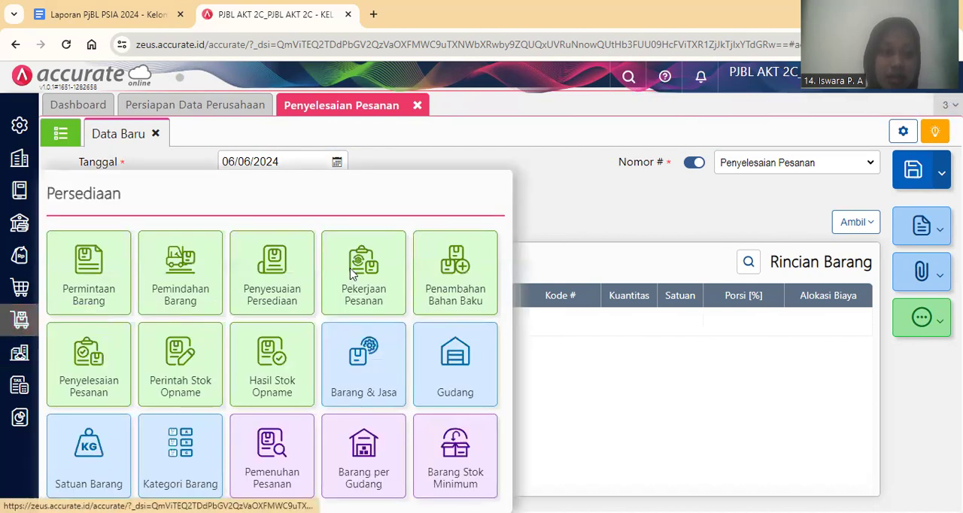
{"action": "left_click", "coordinate": [350, 271]}
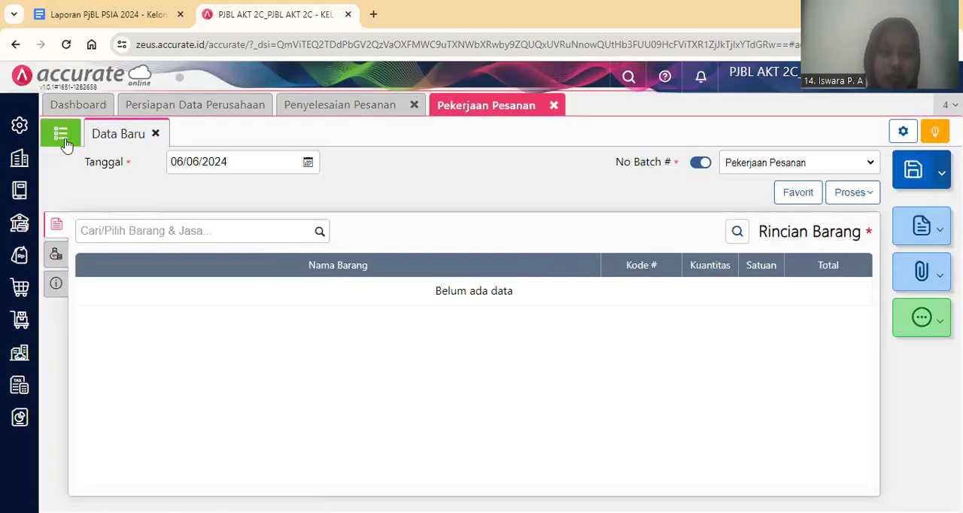
{"action": "left_click", "coordinate": [64, 141]}
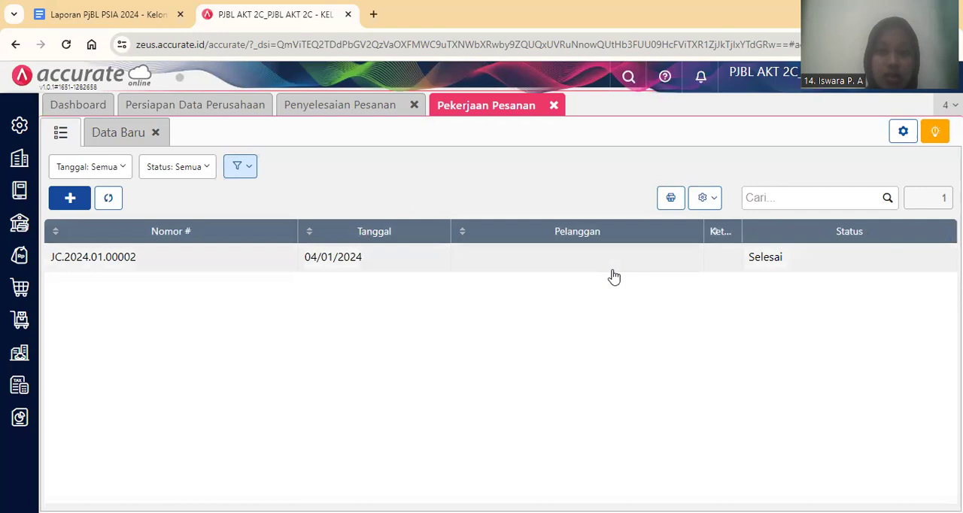
{"action": "left_click", "coordinate": [554, 105]}
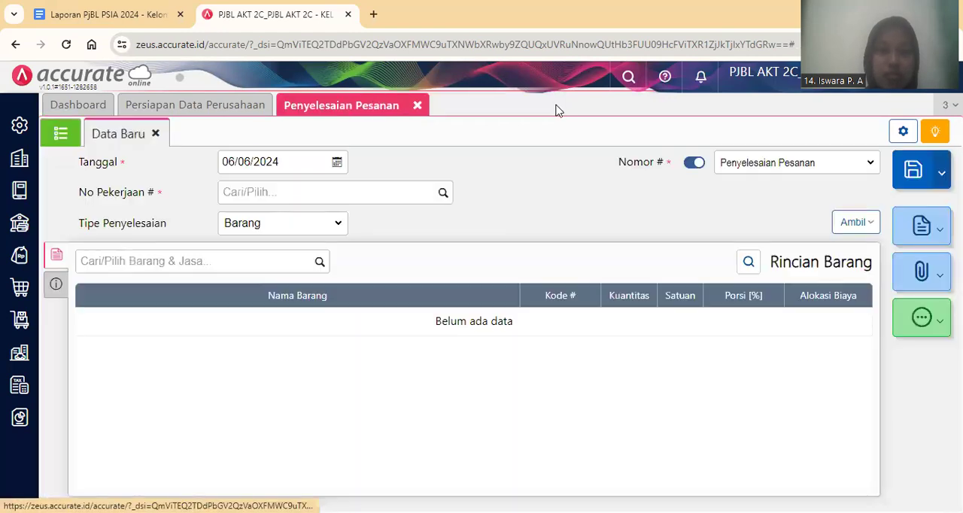
{"action": "left_click", "coordinate": [417, 106]}
Switch to the Google Docs report and read transaction 11's customer, delivery vehicle and sales invoice note.
{"action": "left_click", "coordinate": [143, 13]}
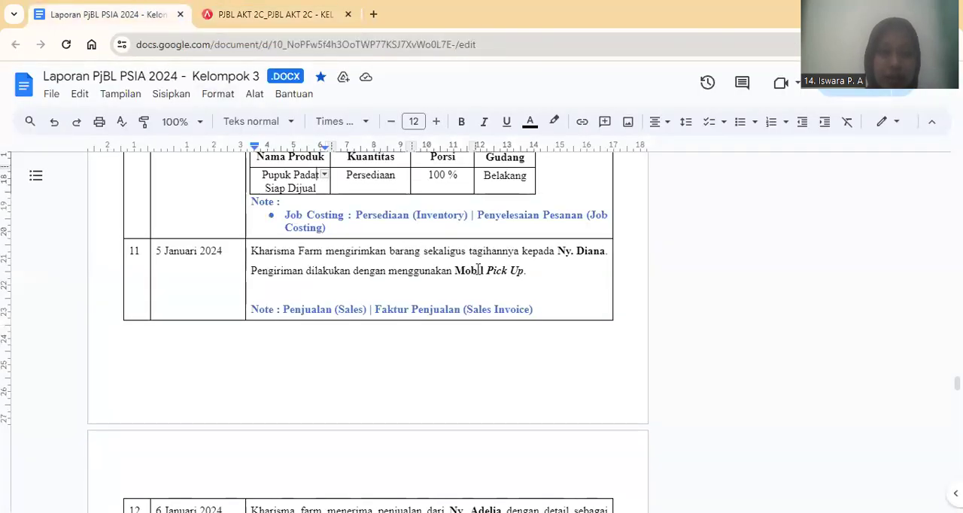
{"action": "key", "text": "Down"}
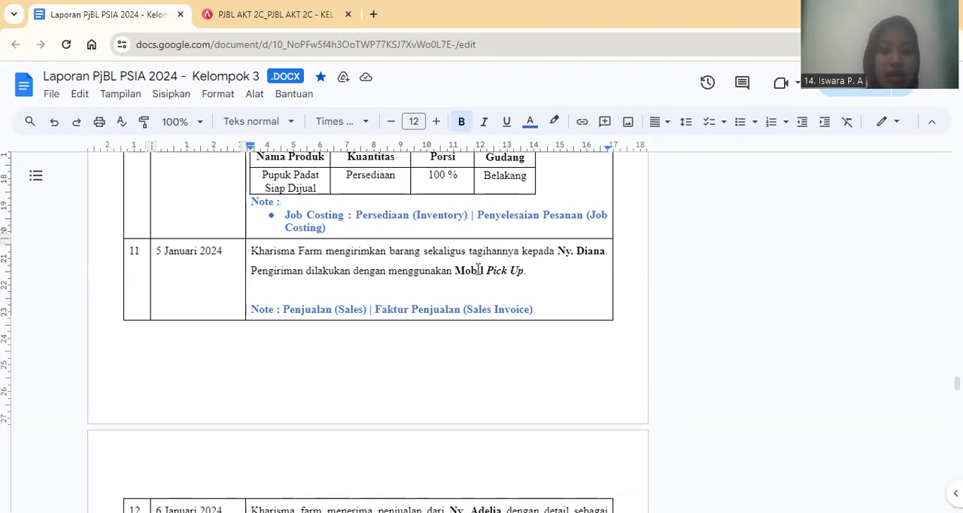
{"action": "key", "text": "Down"}
{"action": "key", "text": "Down"}
{"action": "key", "text": "Down"}
{"action": "key", "text": "Down"}
{"action": "key", "text": "Down"}
{"action": "key", "text": "Down"}
{"action": "key", "text": "Down"}
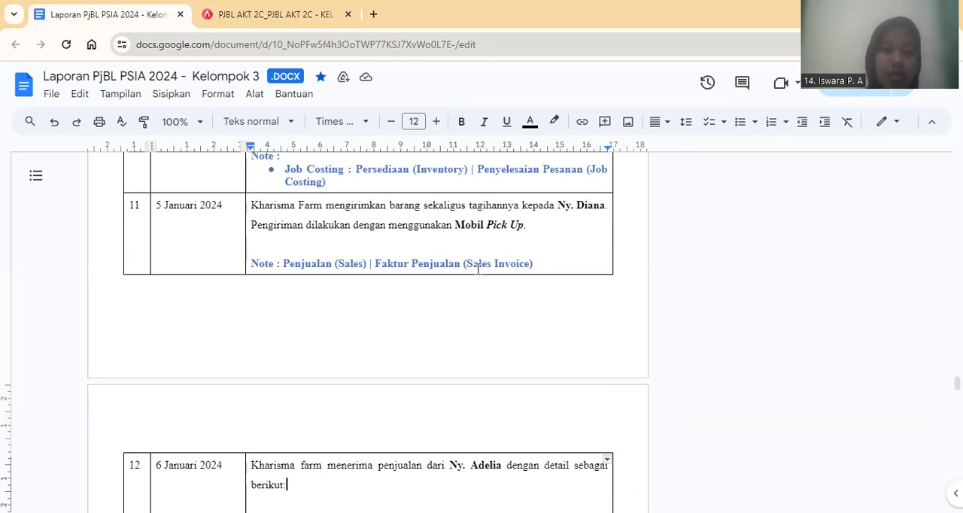
Switch to Accurate Online and start a new Faktur Penjualan for transaction 11's customer, dated 05/01/2024.
{"action": "left_click", "coordinate": [317, 27]}
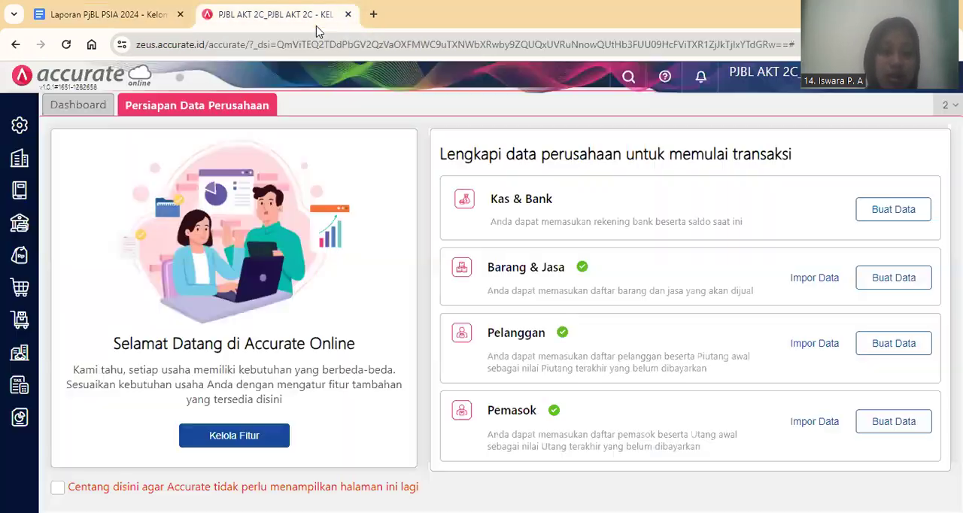
{"action": "left_click", "coordinate": [20, 257]}
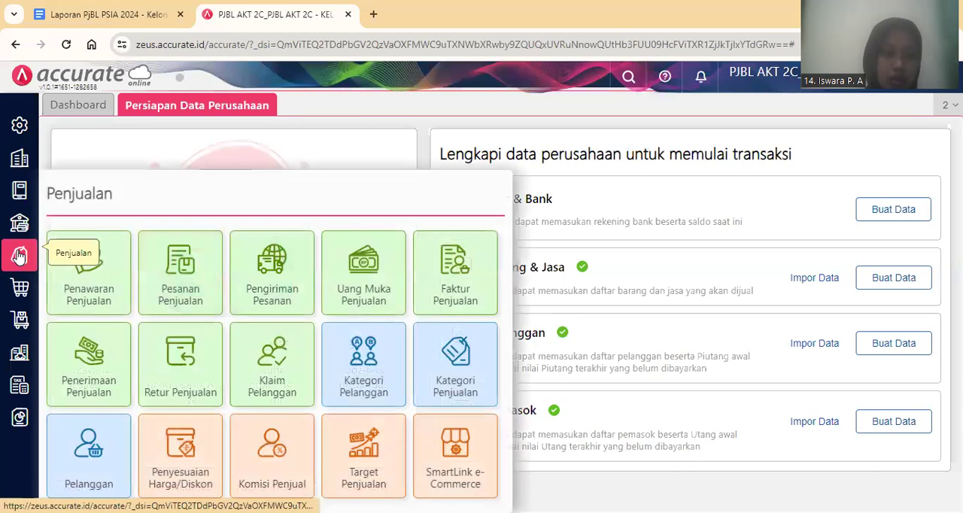
{"action": "left_click", "coordinate": [476, 278]}
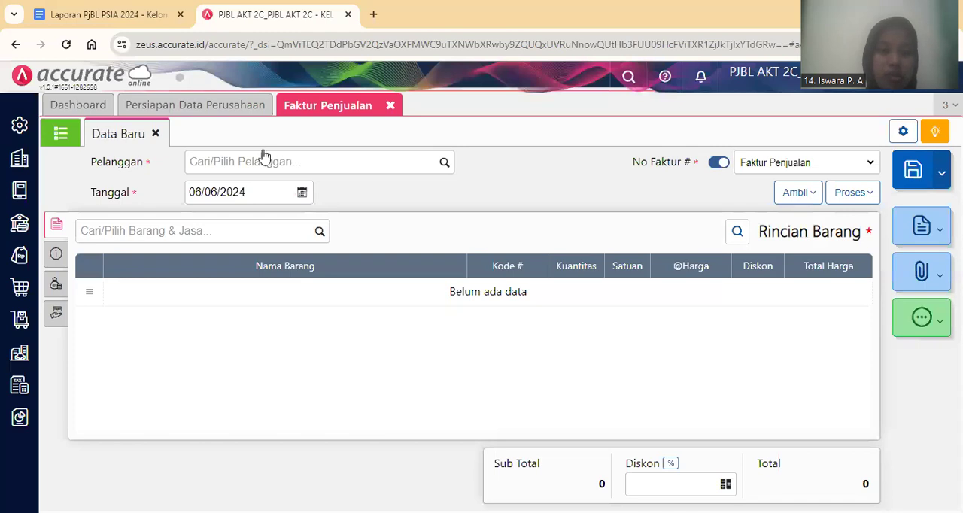
{"action": "left_click", "coordinate": [259, 154]}
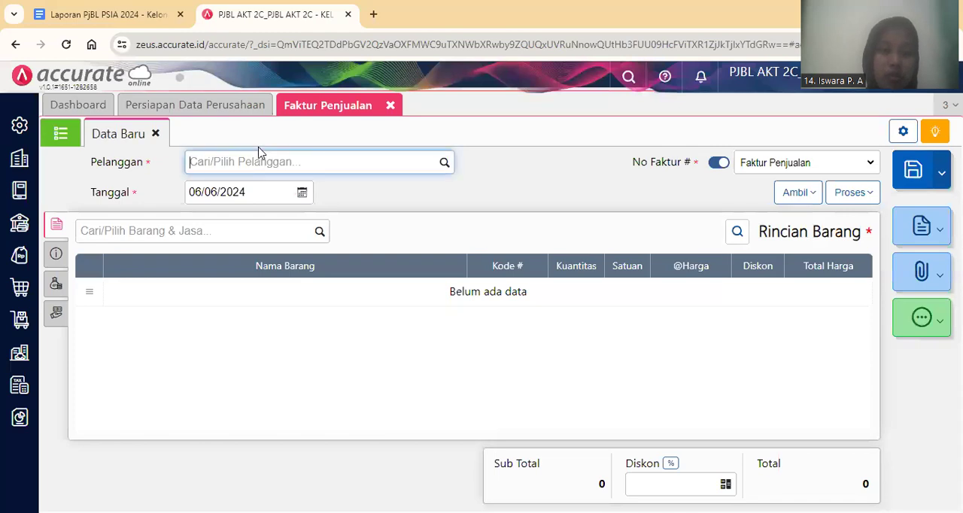
{"action": "type", "text": "Ny"}
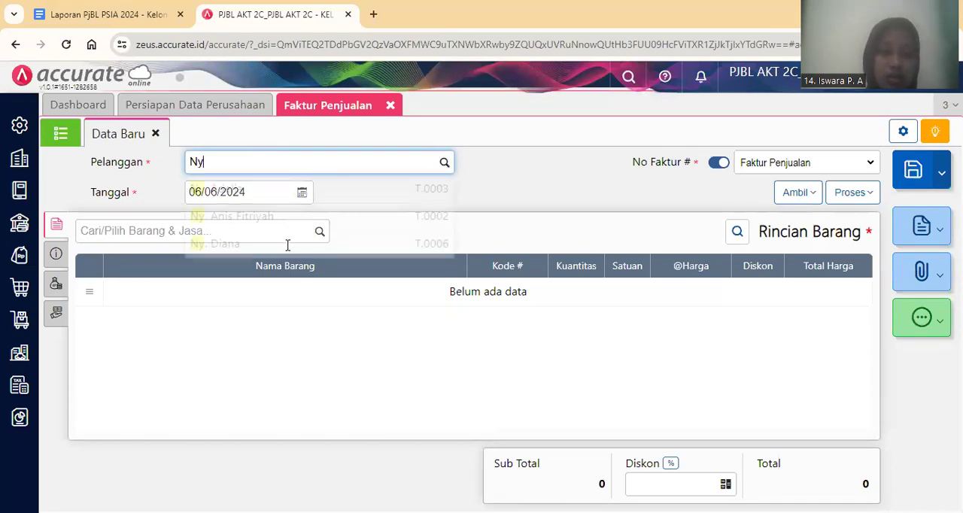
{"action": "left_click", "coordinate": [288, 244]}
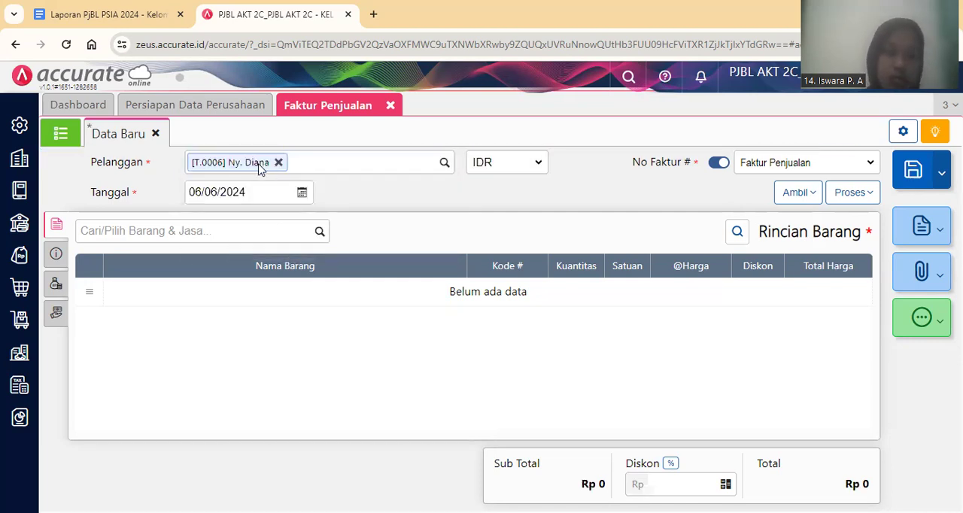
{"action": "left_click", "coordinate": [265, 185]}
{"action": "type", "text": "05/"}
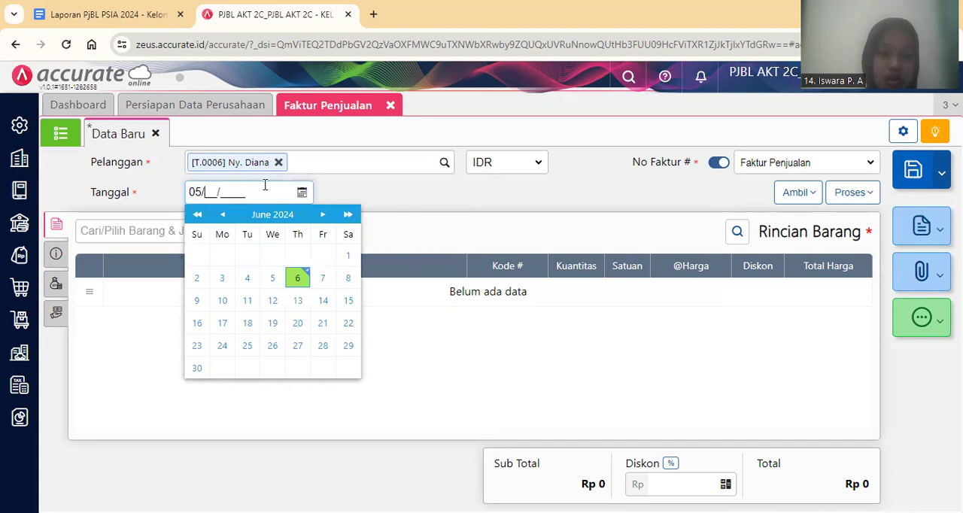
{"action": "type", "text": "01/2024"}
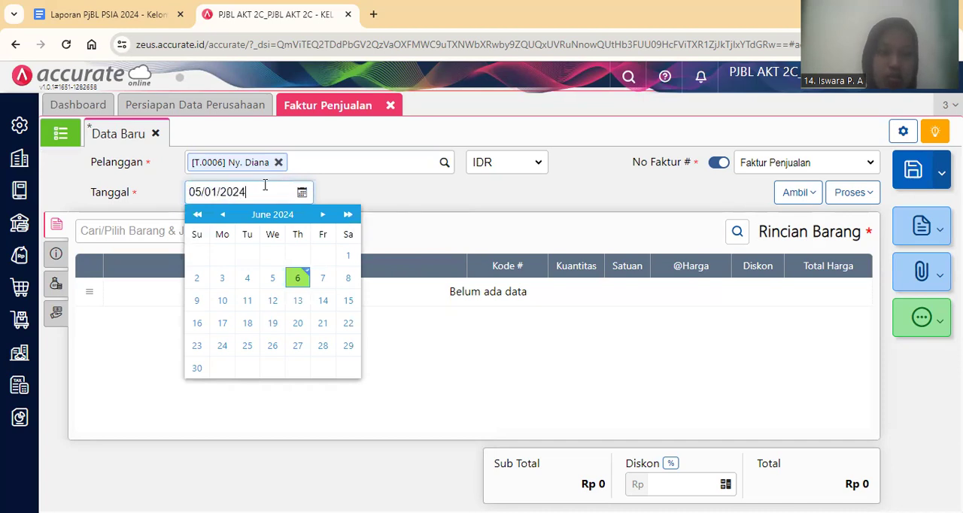
{"action": "left_click", "coordinate": [449, 210]}
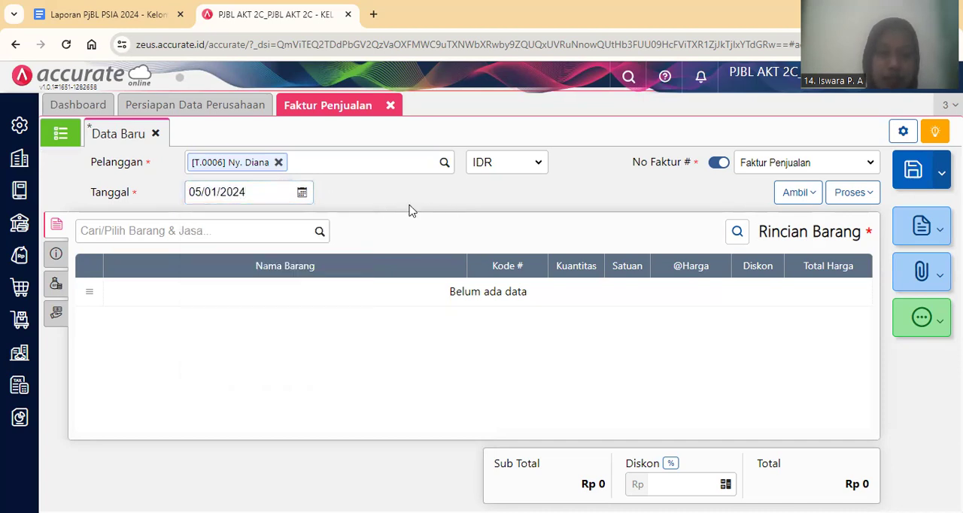
Add Pupuk Padat Siap Dijual to the sales invoice with a quantity of 60 kg.
{"action": "left_click", "coordinate": [286, 232]}
{"action": "type", "text": "Pupuk"}
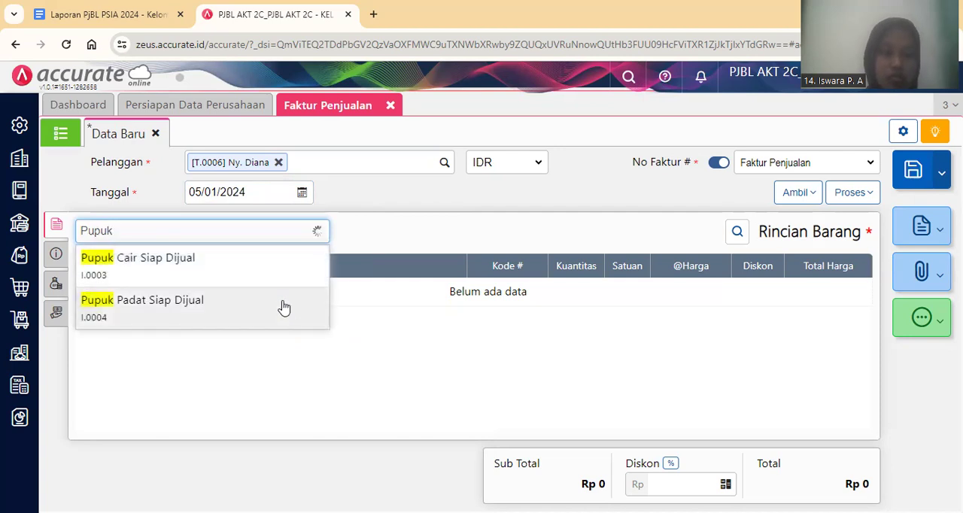
{"action": "left_click", "coordinate": [284, 307]}
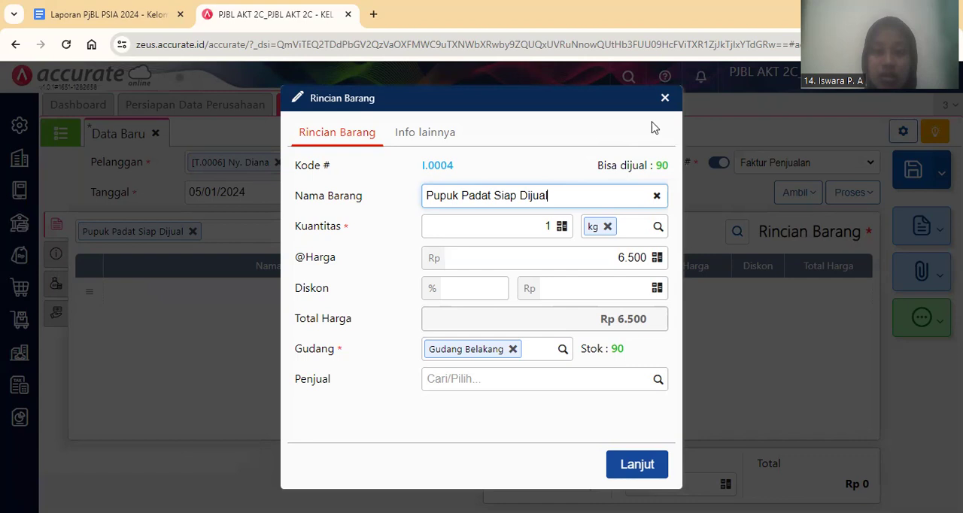
{"action": "left_click", "coordinate": [523, 217]}
{"action": "key", "text": "BackSpace"}
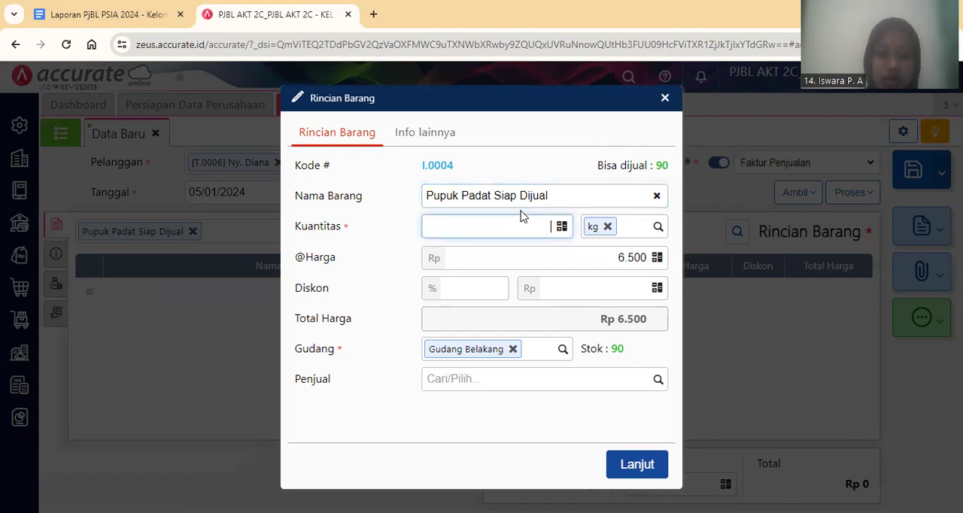
{"action": "type", "text": "60"}
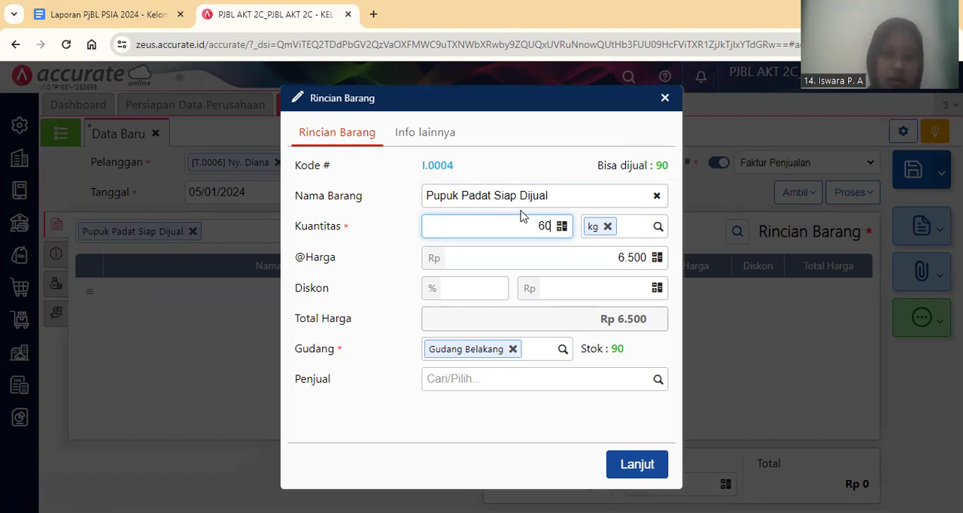
{"action": "left_click", "coordinate": [632, 463]}
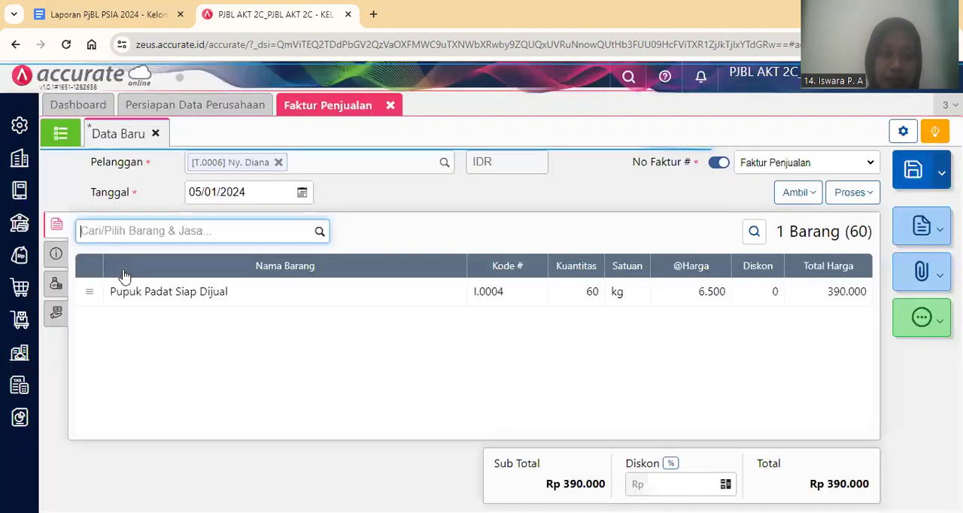
Set the invoice's Tgl Pengiriman to 05/01/2024 and Pengiriman to Mobil Pick Up, returning to the item details when done.
{"action": "left_click", "coordinate": [55, 253]}
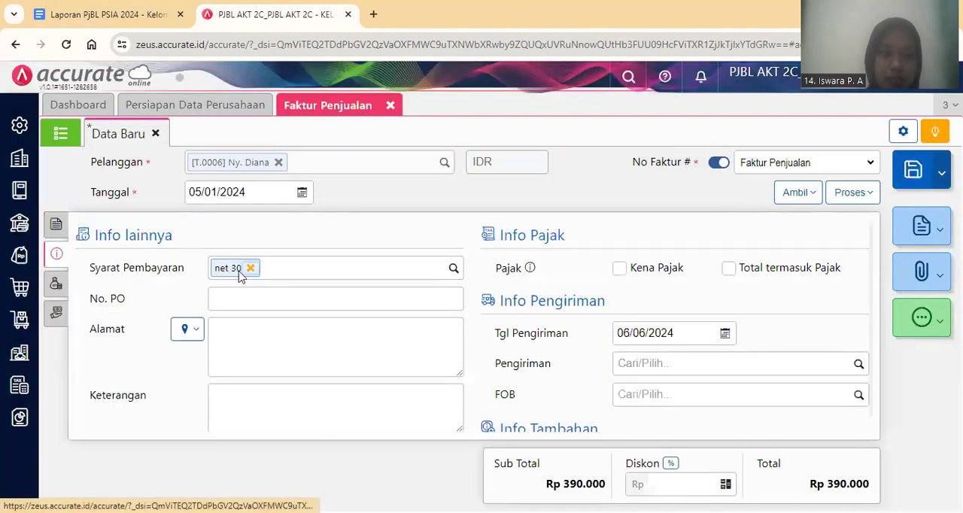
{"action": "left_click", "coordinate": [649, 332]}
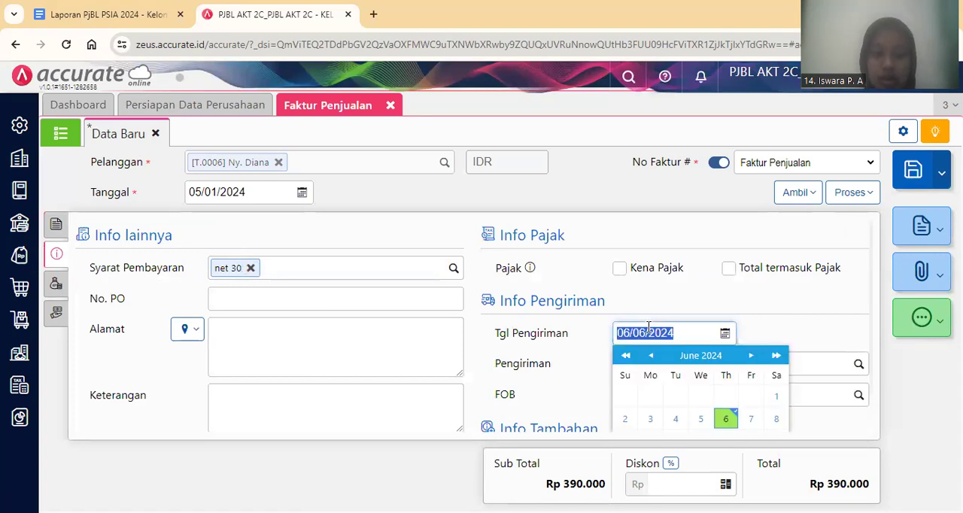
{"action": "type", "text": "05/01/2024"}
{"action": "left_click", "coordinate": [798, 331]}
{"action": "left_click", "coordinate": [785, 365]}
{"action": "type", "text": "M"}
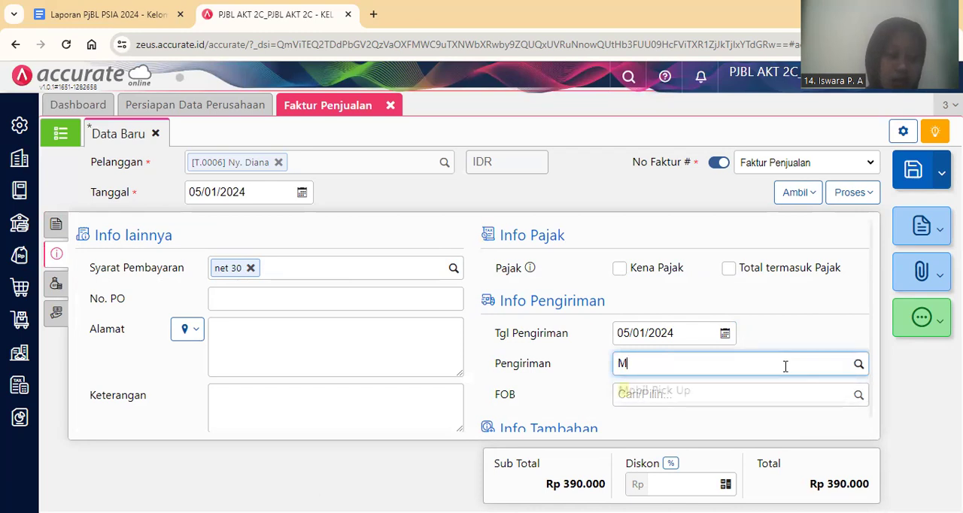
{"action": "type", "text": "ob"}
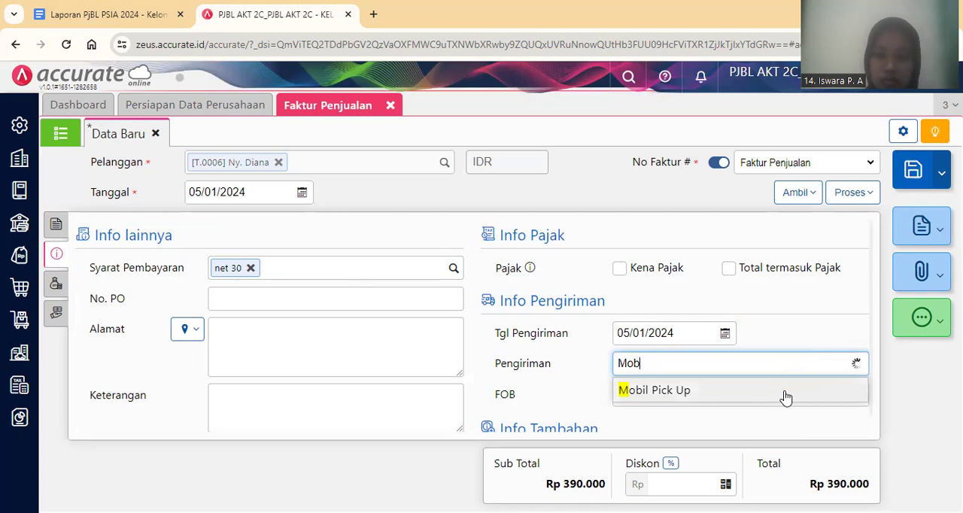
{"action": "left_click", "coordinate": [785, 393]}
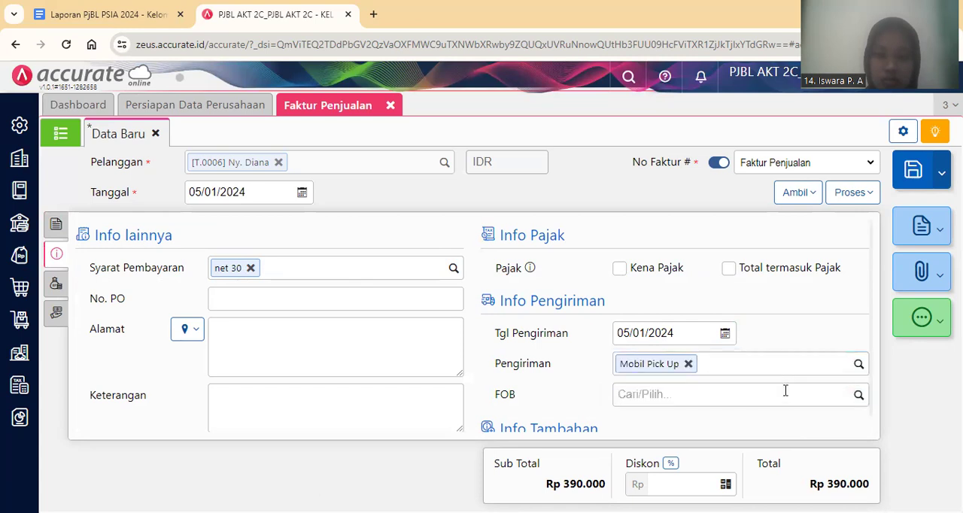
{"action": "left_click", "coordinate": [62, 232]}
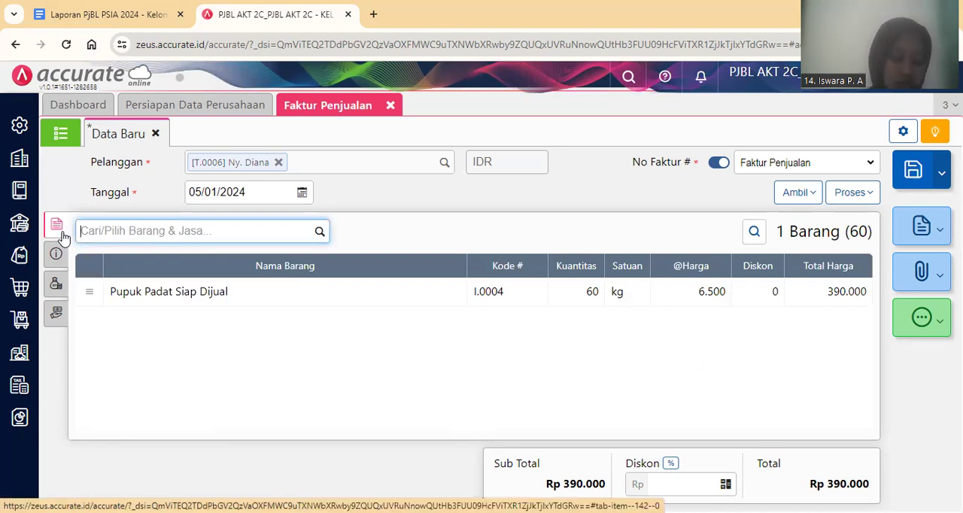
Save the sales invoice for transaction 11's customer with its 60 kg of Pupuk Padat Siap Dijual.
{"action": "left_click", "coordinate": [360, 352]}
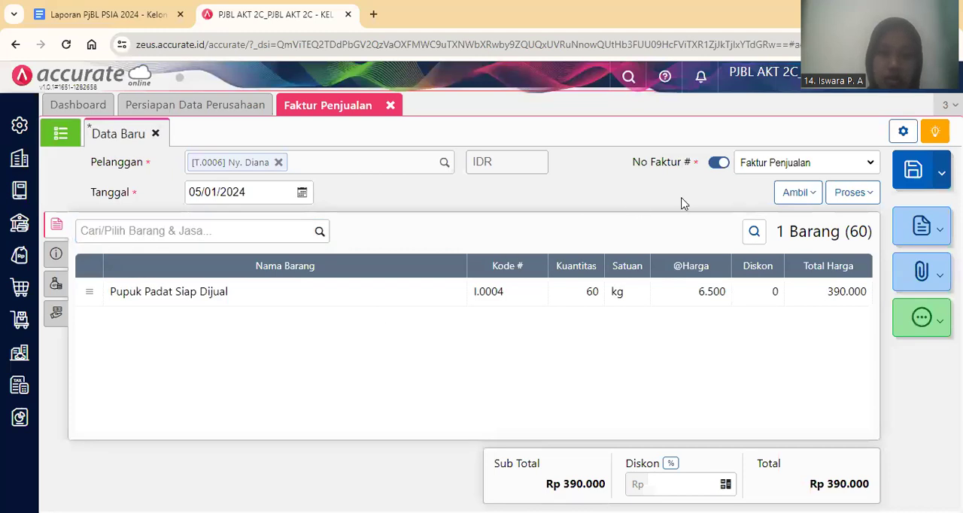
{"action": "left_click", "coordinate": [913, 172]}
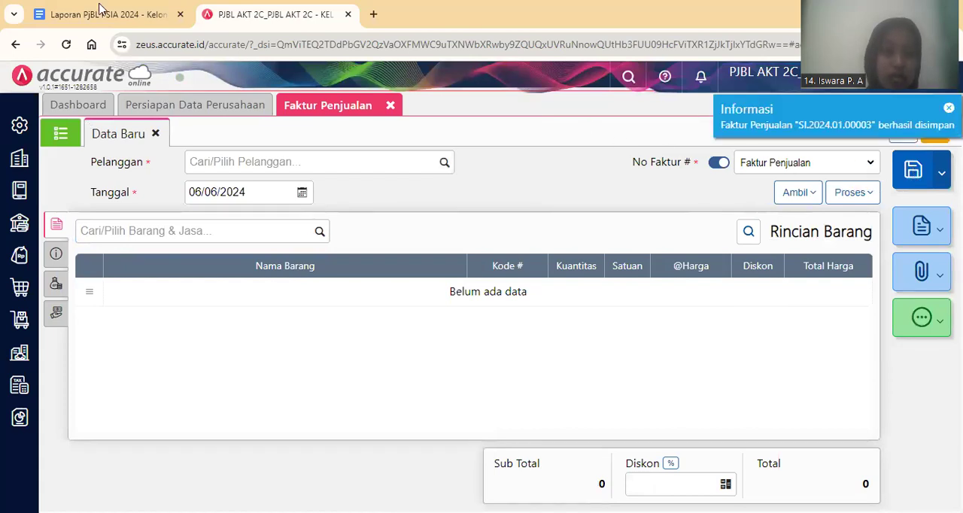
Switch to the Google Docs report and read transaction 12's item details, delivery charge, payment, shipping date and notes.
{"action": "left_click", "coordinate": [102, 11]}
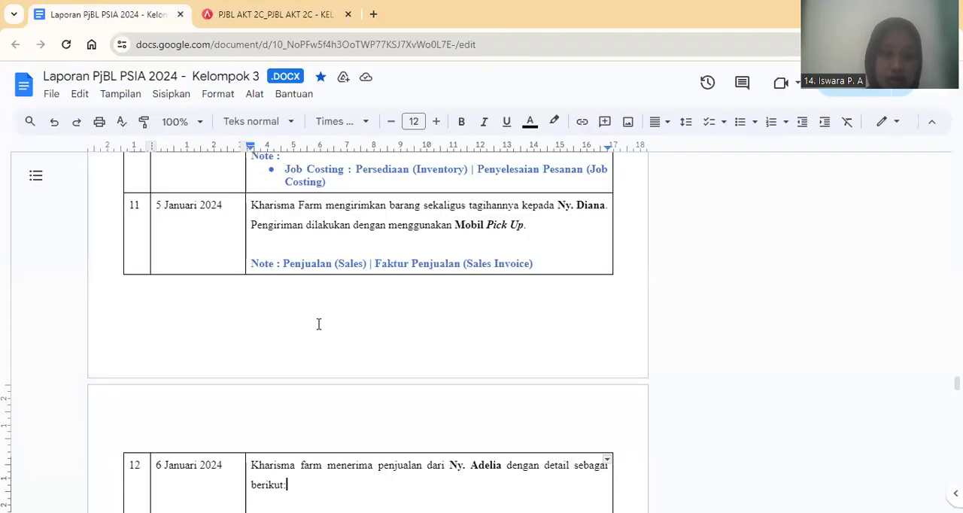
{"action": "scroll", "coordinate": [319, 324], "scroll_direction": "down", "scroll_amount": 1}
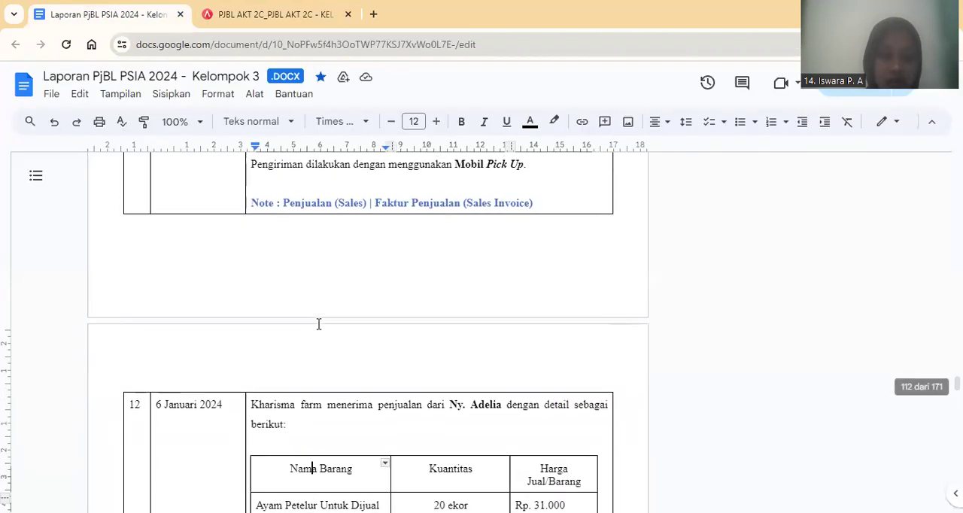
{"action": "scroll", "coordinate": [318, 324], "scroll_direction": "down", "scroll_amount": 1}
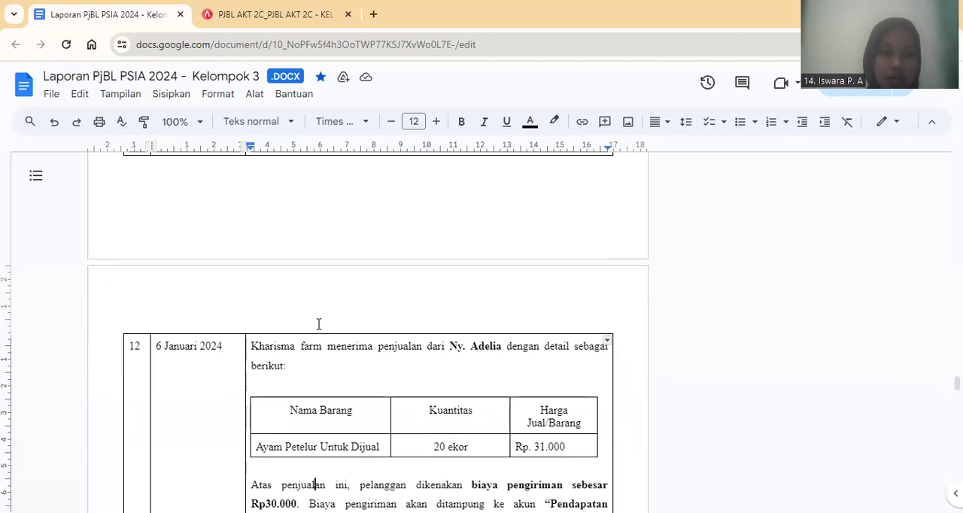
{"action": "key", "text": "Down"}
{"action": "key", "text": "Down"}
{"action": "key", "text": "Down"}
{"action": "key", "text": "Down"}
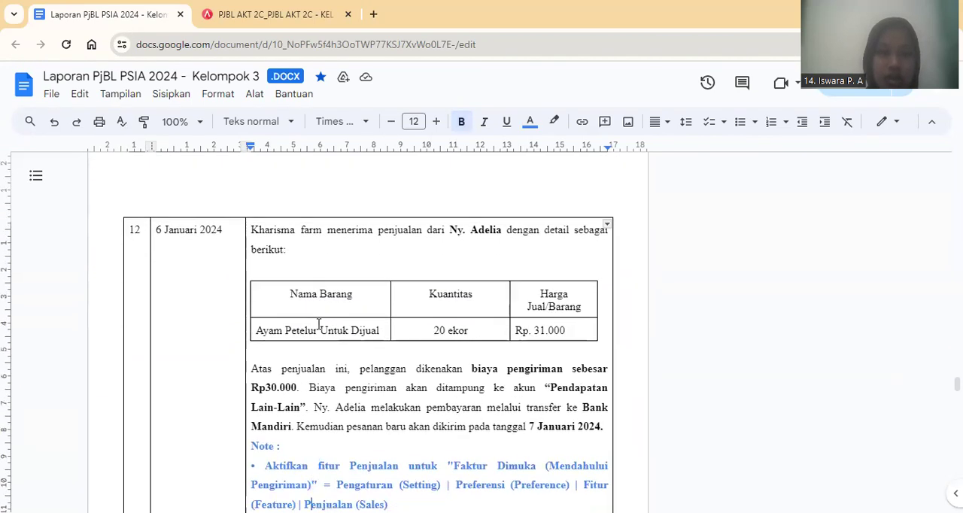
{"action": "scroll", "coordinate": [319, 324], "scroll_direction": "down", "scroll_amount": 1}
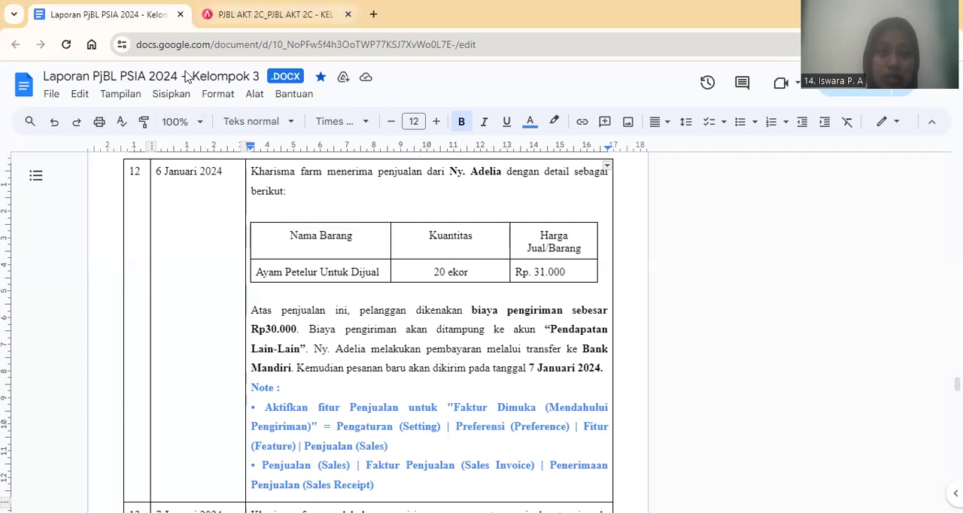
Switch to Accurate Online and enable the sales feature Faktur Dimuka (Mendahului Pengiriman) in the company preferences, saving the change.
{"action": "key", "text": "ctrl+Tab"}
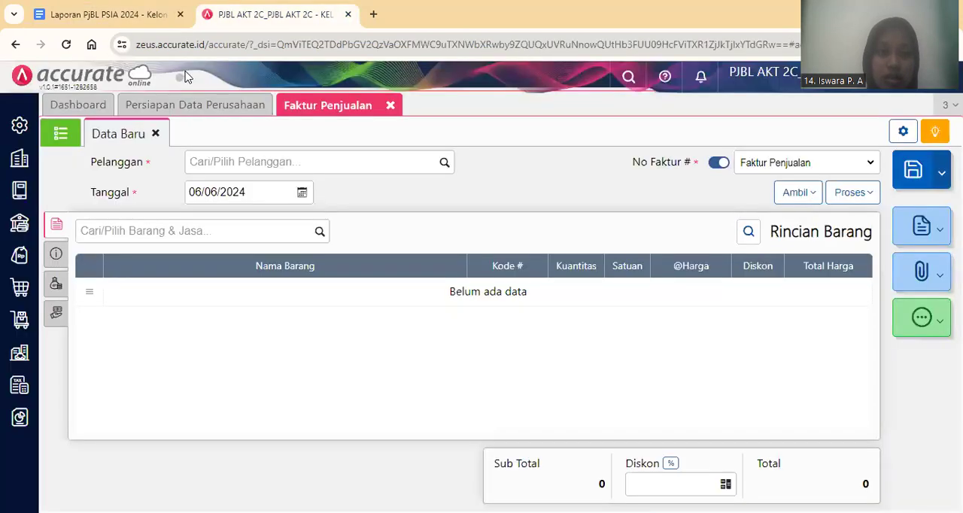
{"action": "left_click", "coordinate": [388, 106]}
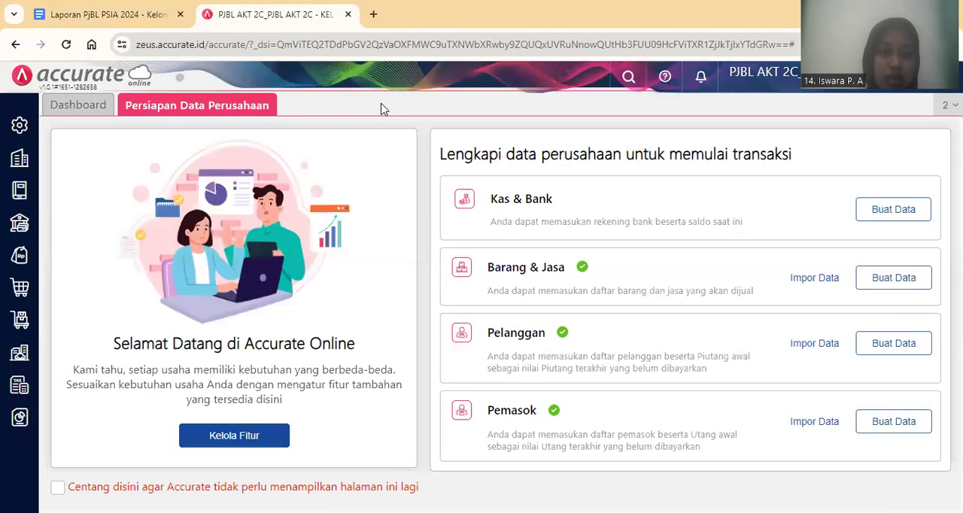
{"action": "left_click", "coordinate": [9, 134]}
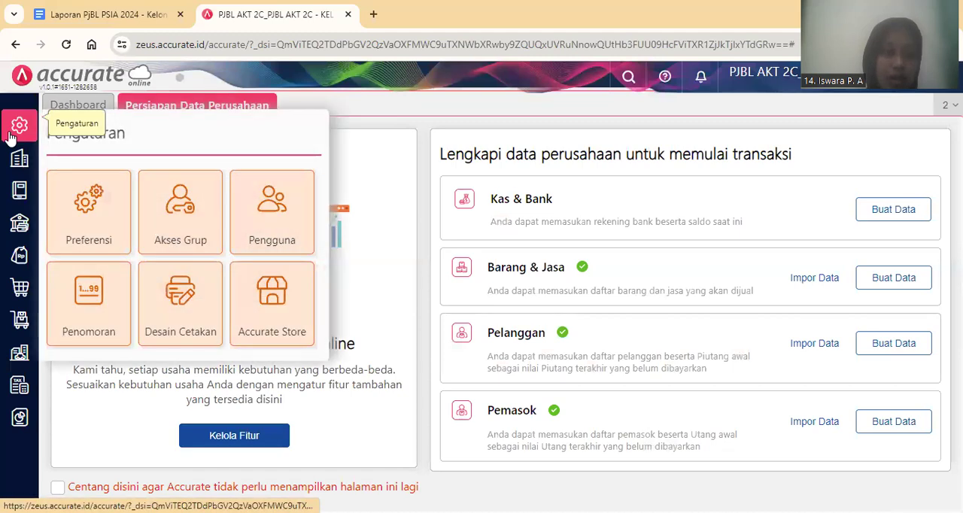
{"action": "left_click", "coordinate": [89, 198]}
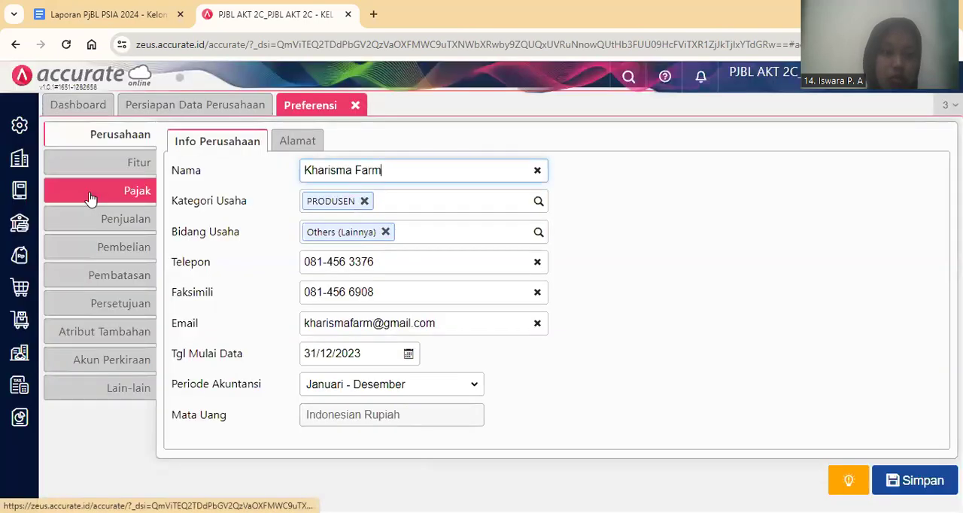
{"action": "left_click", "coordinate": [111, 173]}
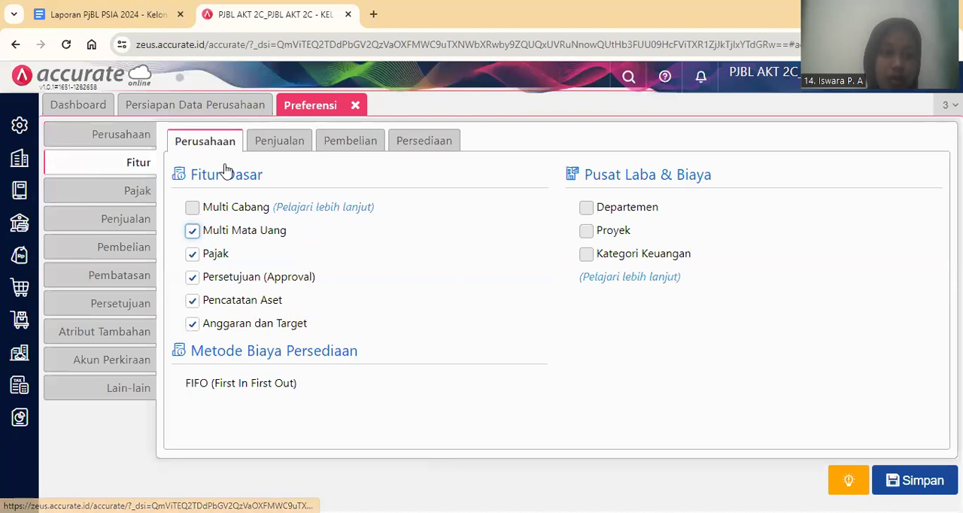
{"action": "left_click", "coordinate": [270, 144]}
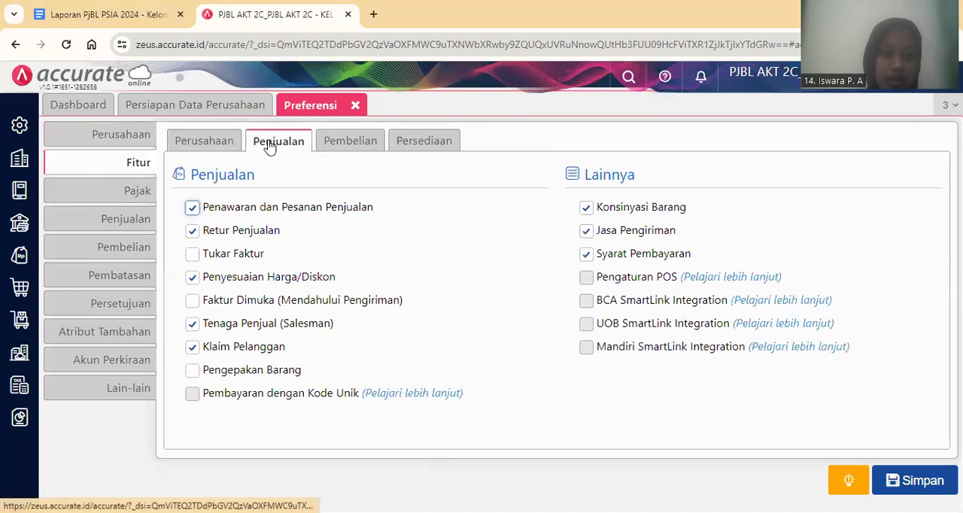
{"action": "left_click", "coordinate": [193, 302]}
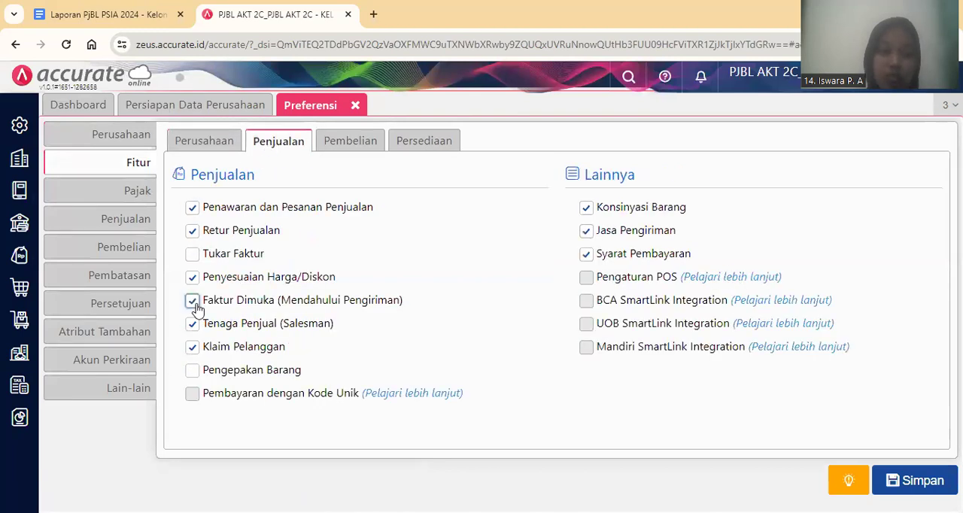
{"action": "left_click", "coordinate": [914, 485]}
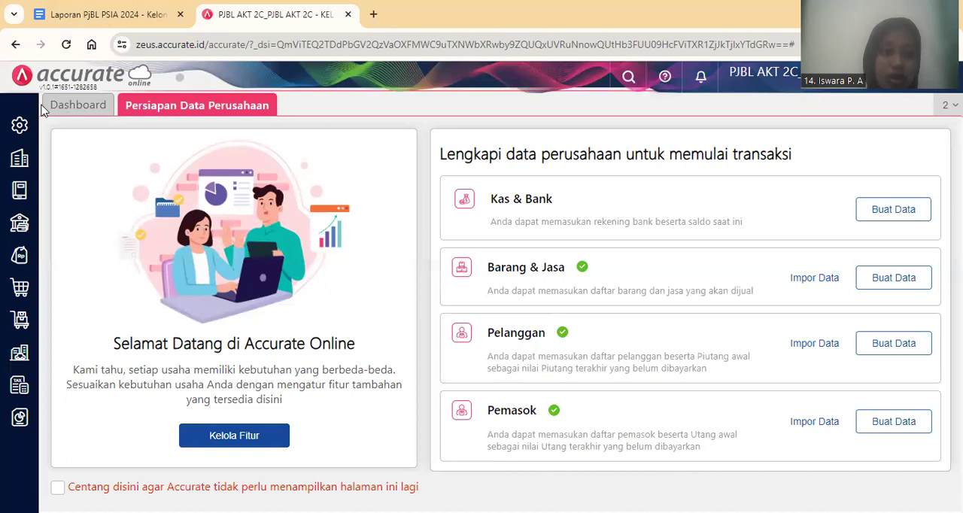
Start a new Faktur Penjualan for transaction 12's customer, dated 06/01/2024.
{"action": "left_click", "coordinate": [18, 257]}
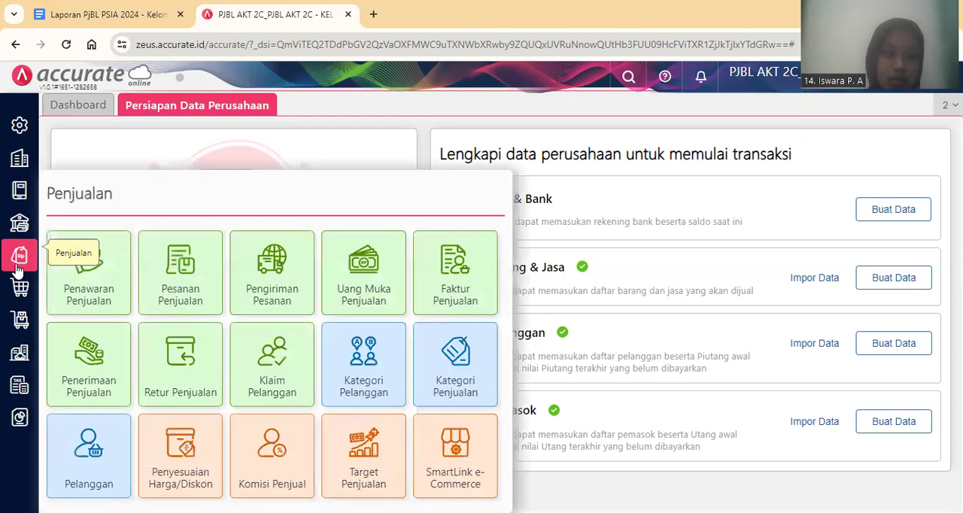
{"action": "left_click", "coordinate": [460, 288]}
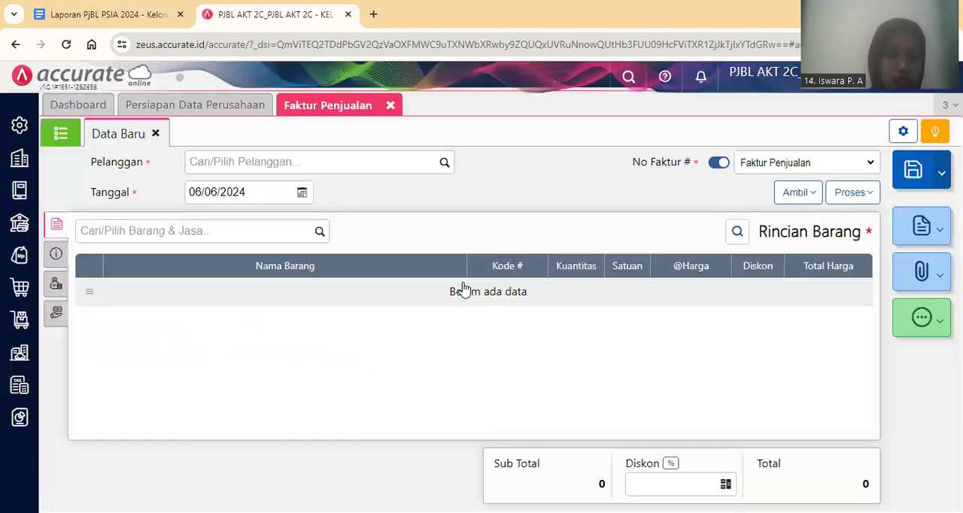
{"action": "left_click", "coordinate": [348, 165]}
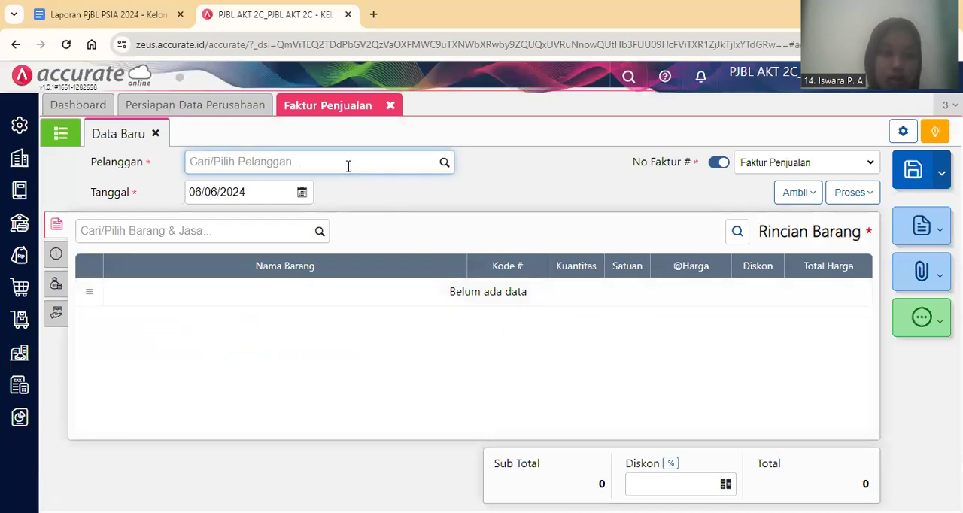
{"action": "type", "text": "Ny"}
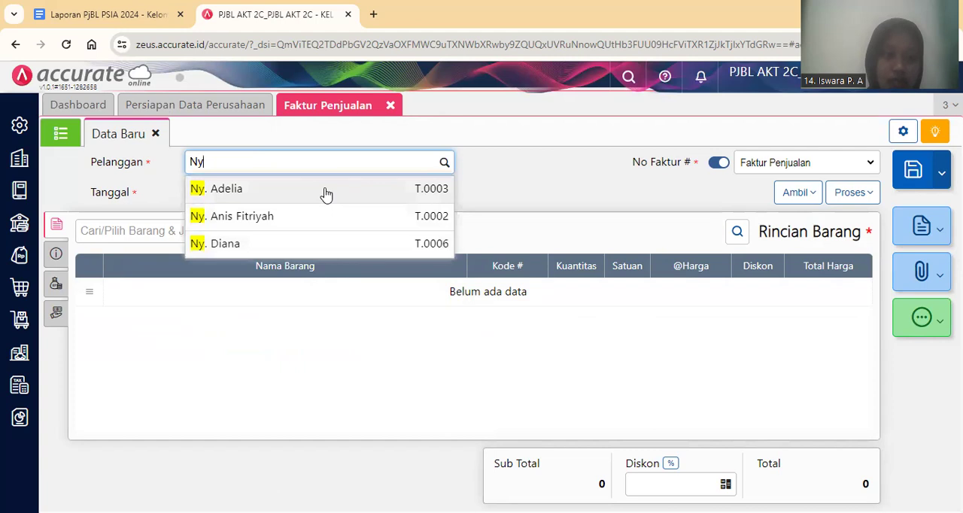
{"action": "left_click", "coordinate": [325, 192]}
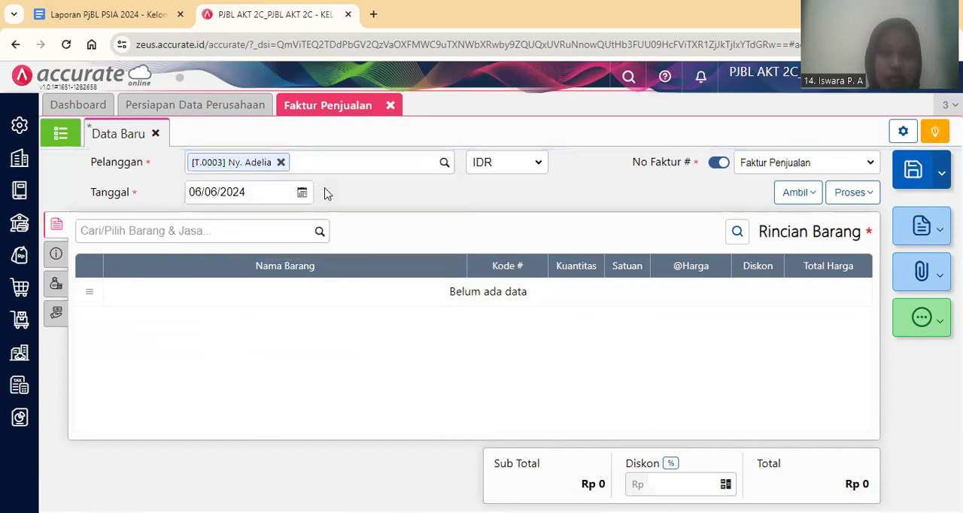
{"action": "left_click", "coordinate": [247, 197]}
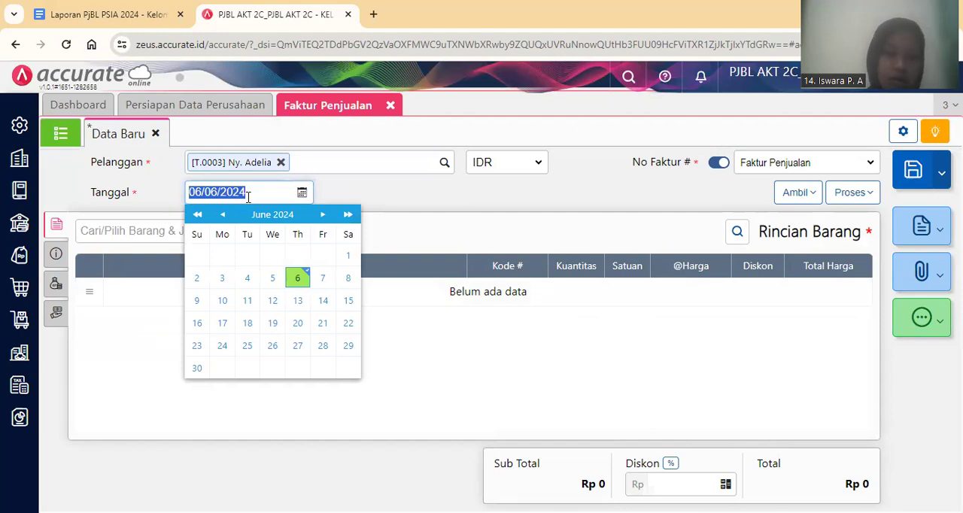
{"action": "type", "text": "06/01/202"}
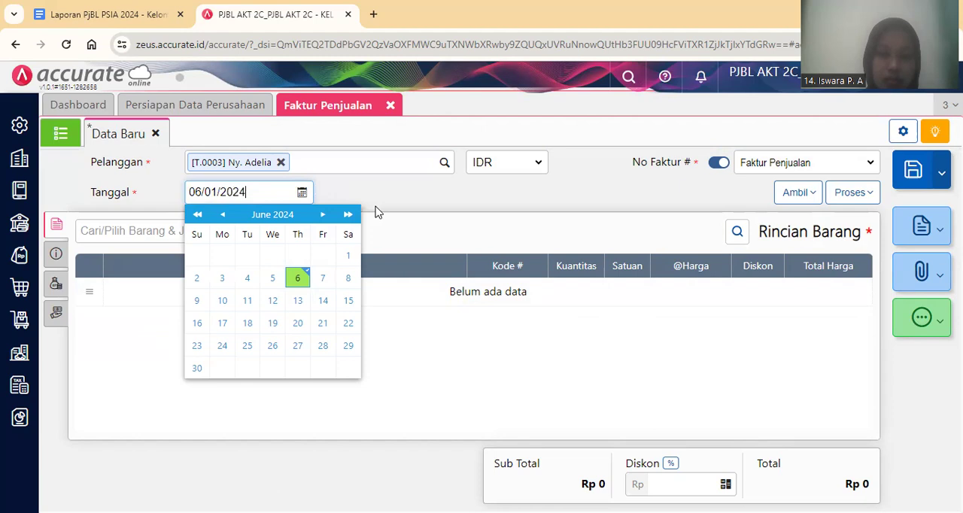
{"action": "left_click", "coordinate": [420, 217]}
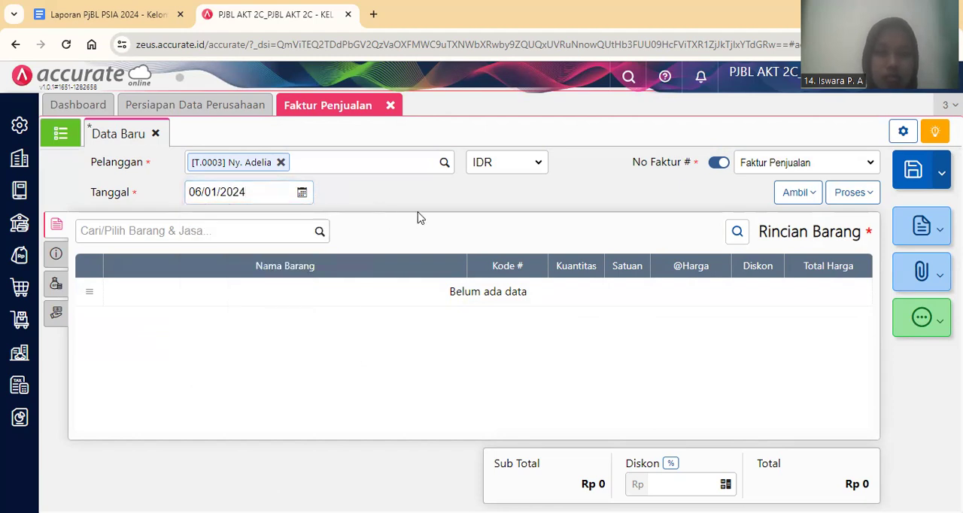
Add Ayam Petelur Untuk Dijual to the sales invoice with a quantity of 20 ekor from the Kandang warehouse.
{"action": "left_click", "coordinate": [258, 230]}
{"action": "type", "text": "Ayam"}
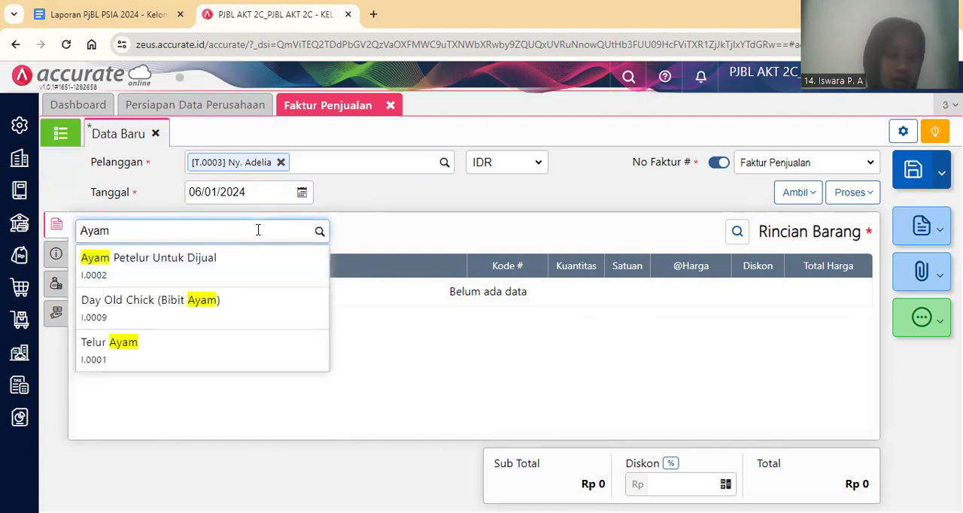
{"action": "left_click", "coordinate": [277, 267]}
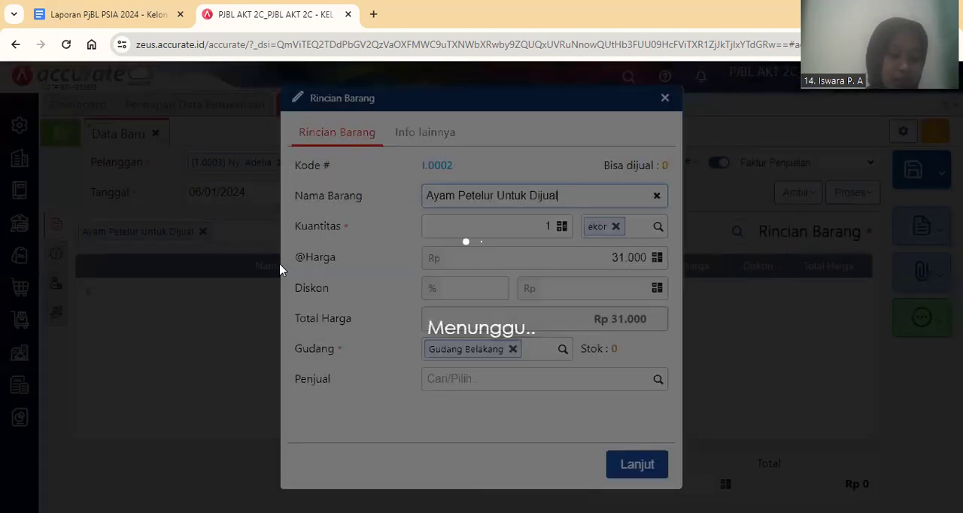
{"action": "key", "text": "Tab"}
{"action": "key", "text": "BackSpace"}
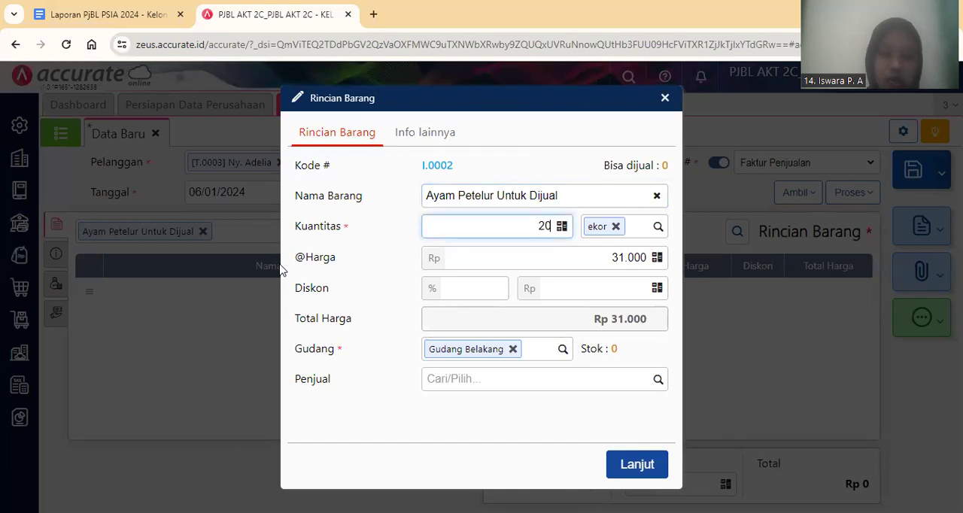
{"action": "left_click", "coordinate": [513, 350]}
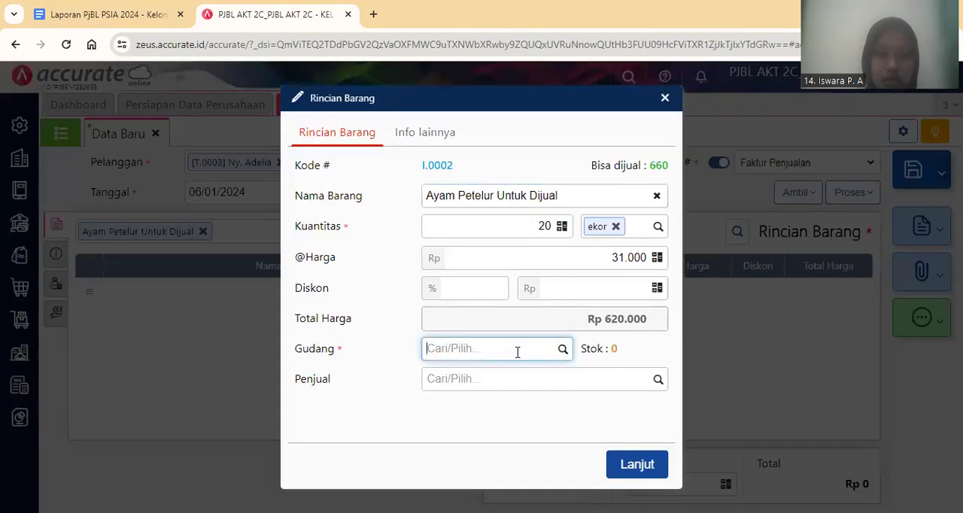
{"action": "type", "text": "K"}
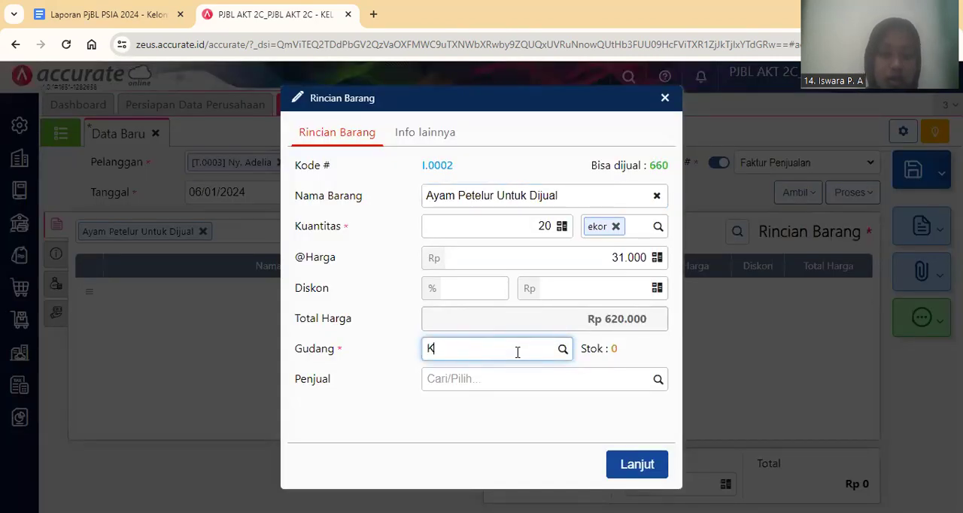
{"action": "type", "text": "andan"}
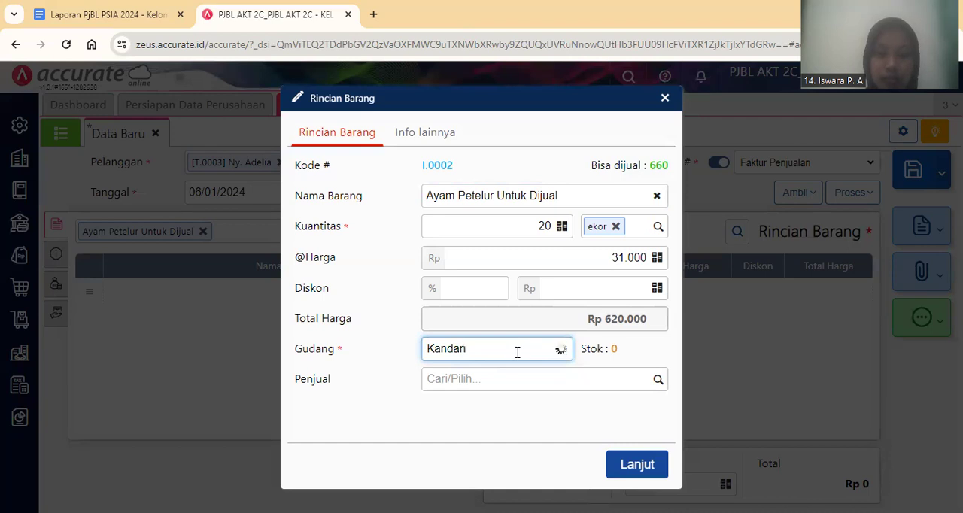
{"action": "left_click", "coordinate": [508, 375]}
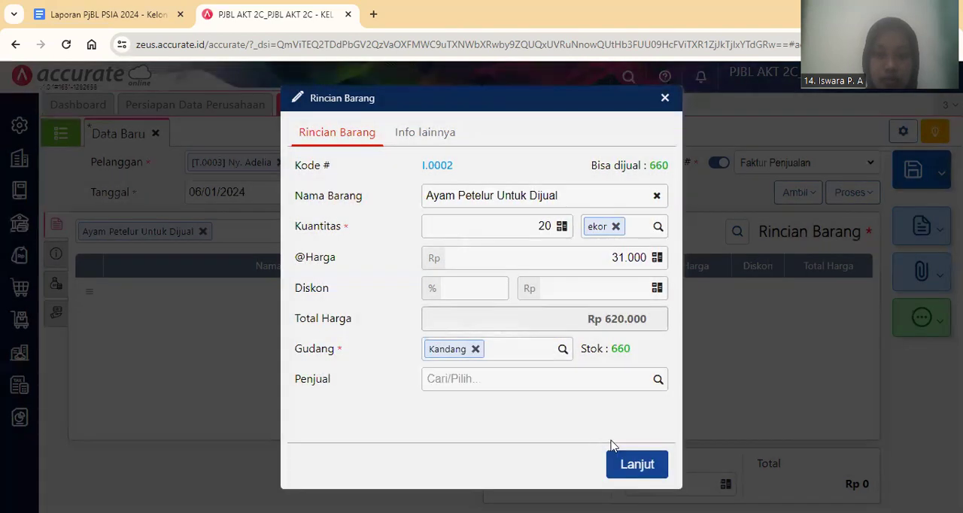
{"action": "left_click", "coordinate": [639, 463]}
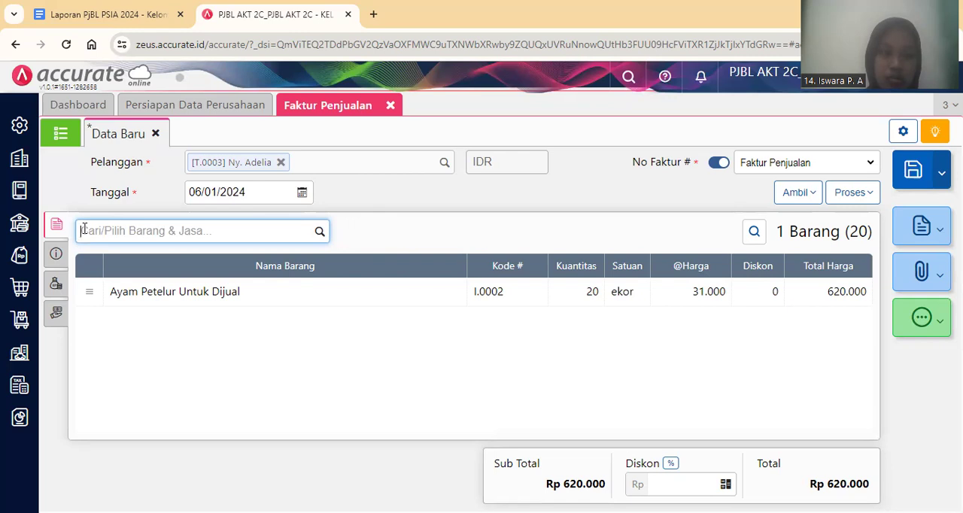
Mark the invoice as Faktur Dimuka (Mendahului Pengiriman) and set its Tgl Pengiriman to 07/01/2024.
{"action": "left_click", "coordinate": [57, 254]}
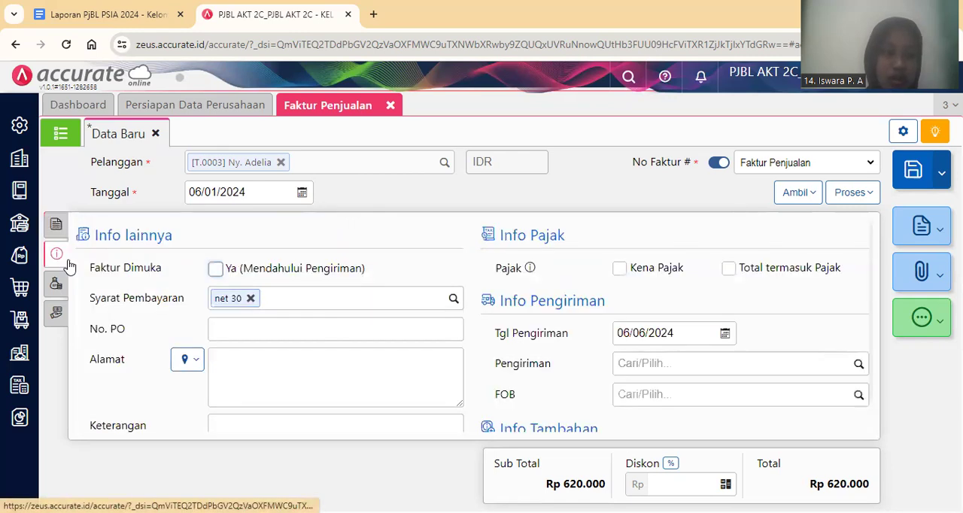
{"action": "left_click", "coordinate": [215, 273]}
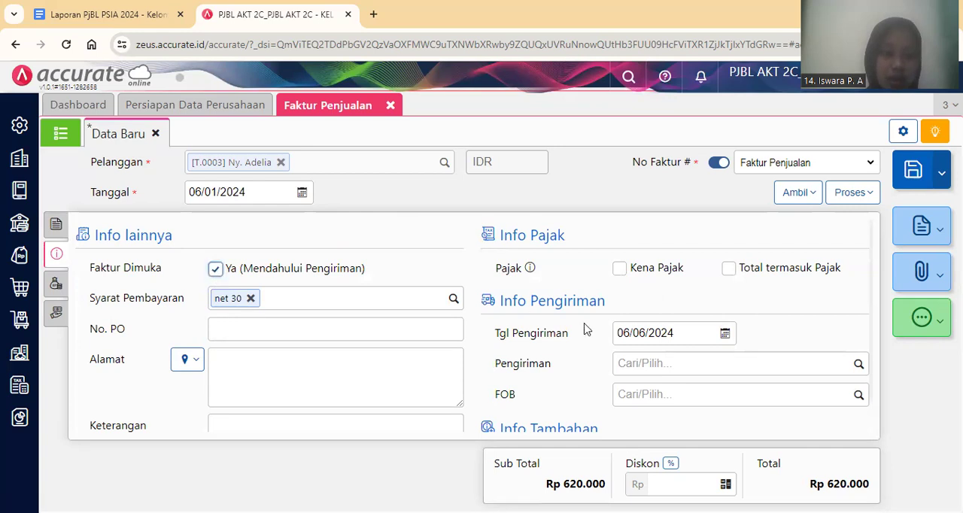
{"action": "left_click", "coordinate": [637, 328]}
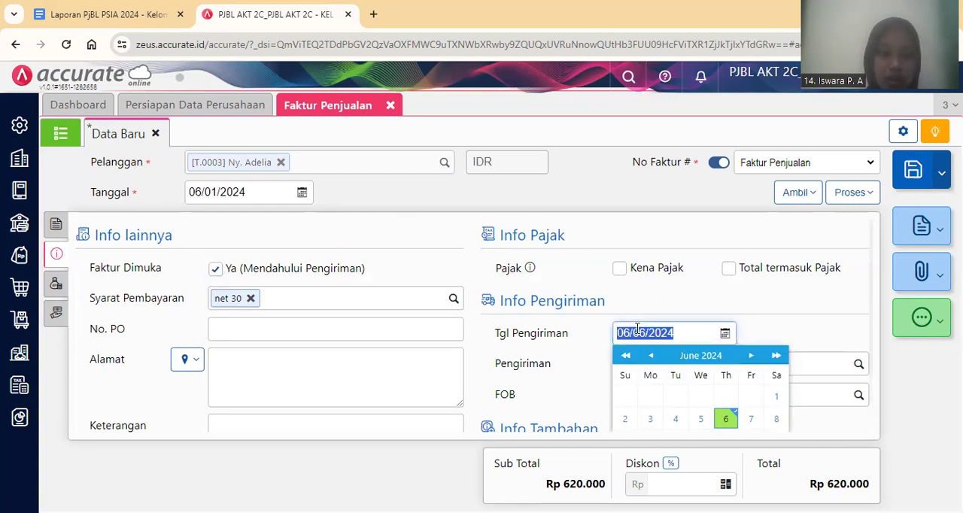
{"action": "type", "text": "0701202"}
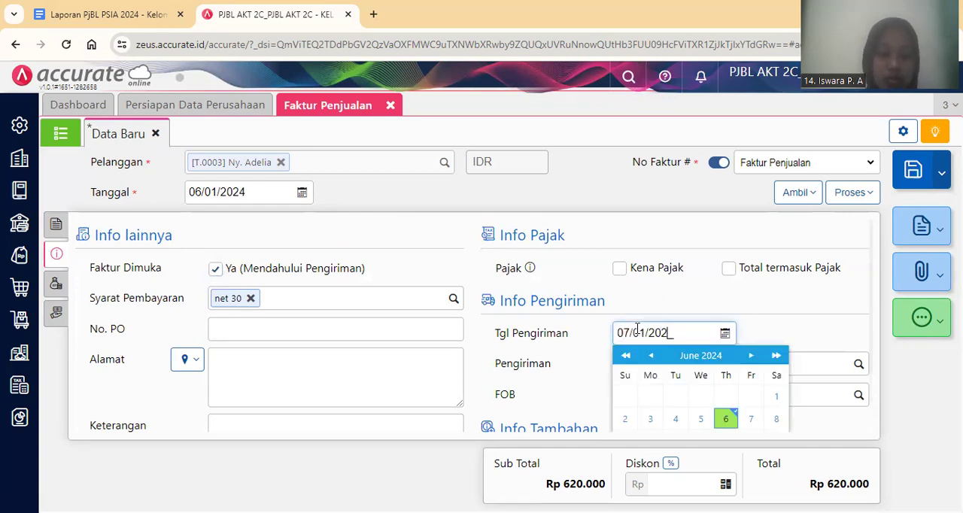
{"action": "left_click", "coordinate": [573, 398]}
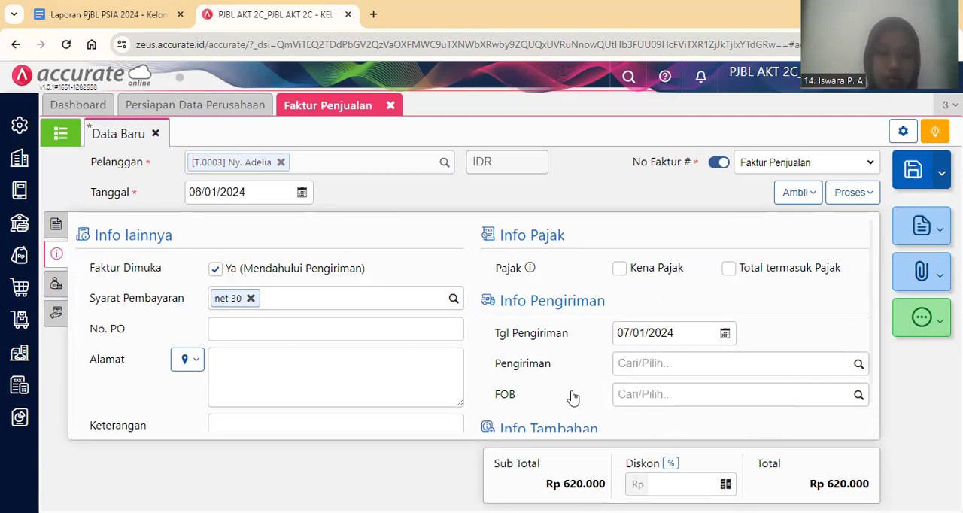
Add Pendapatan Lain-Lain of Rp 30.000 as a Biaya Lainnya entry on the sales invoice and save the invoice.
{"action": "left_click", "coordinate": [57, 227]}
{"action": "left_click", "coordinate": [54, 283]}
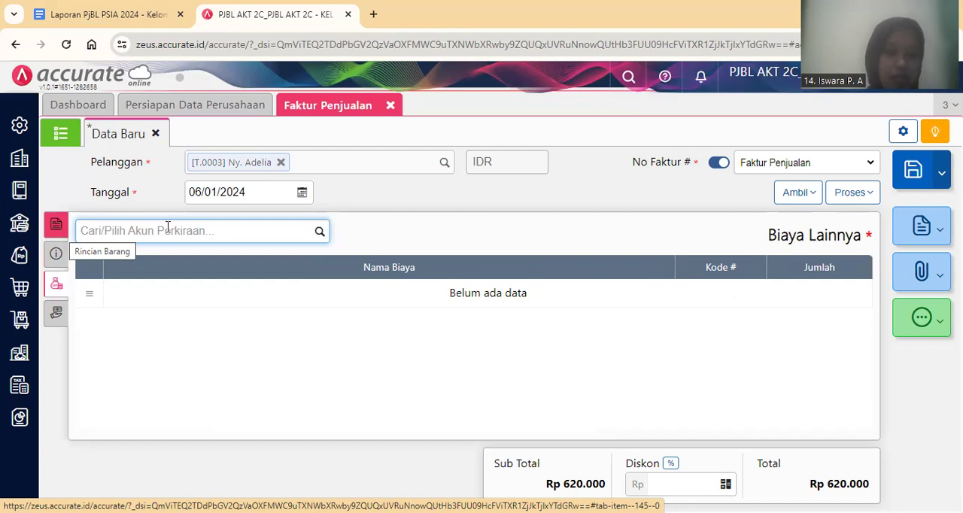
{"action": "type", "text": "Pen"}
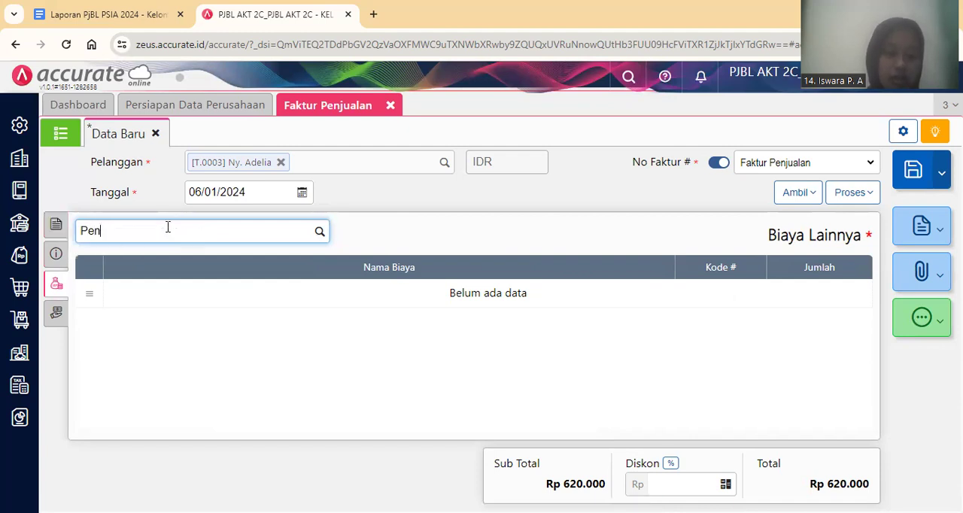
{"action": "type", "text": "da"}
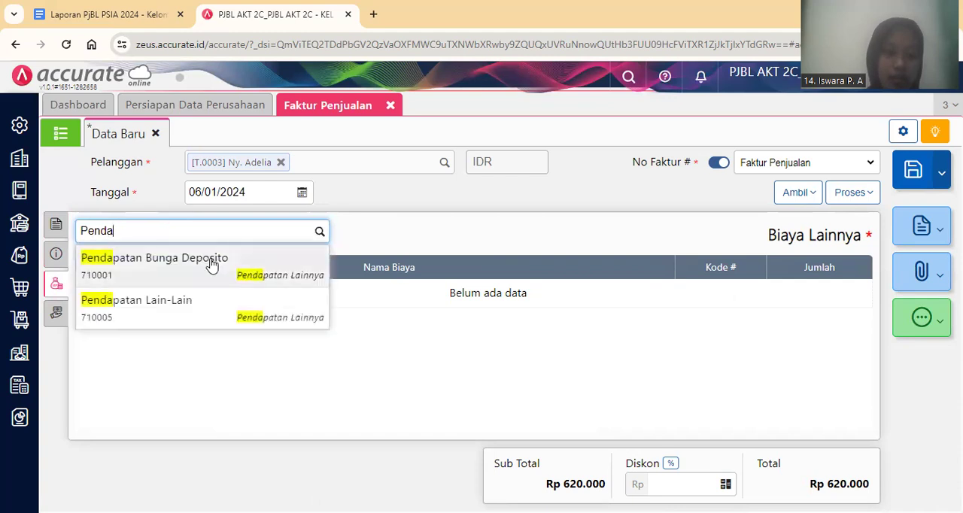
{"action": "left_click", "coordinate": [214, 304]}
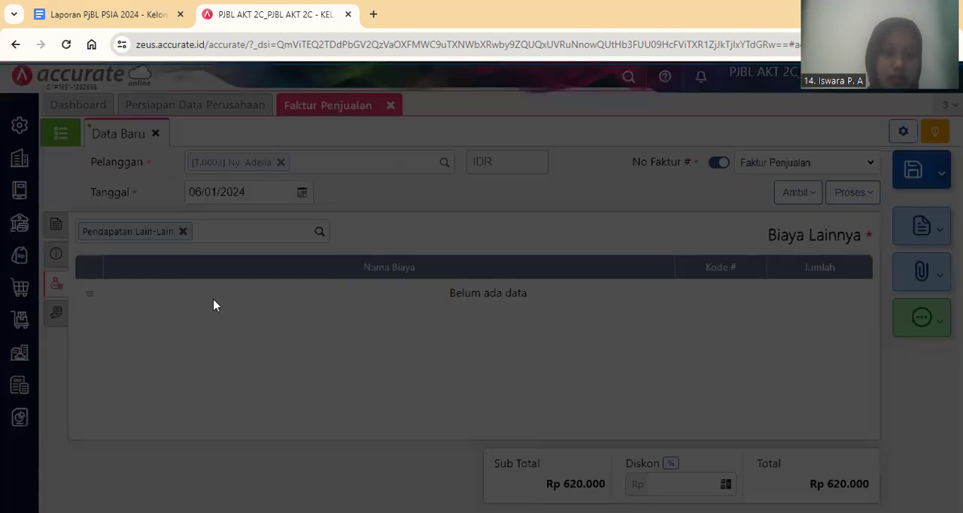
{"action": "key", "text": "Tab"}
{"action": "type", "text": "30.000"}
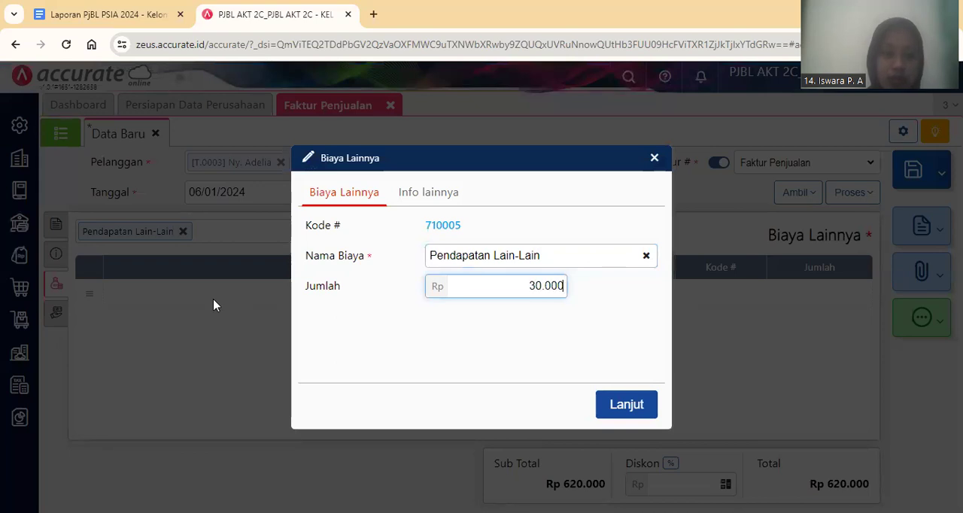
{"action": "left_click", "coordinate": [610, 410]}
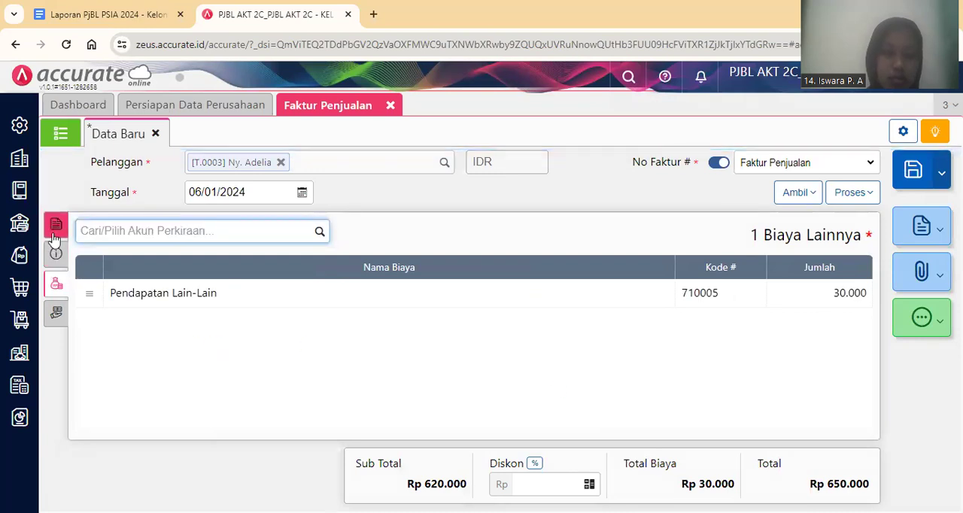
{"action": "left_click", "coordinate": [55, 235]}
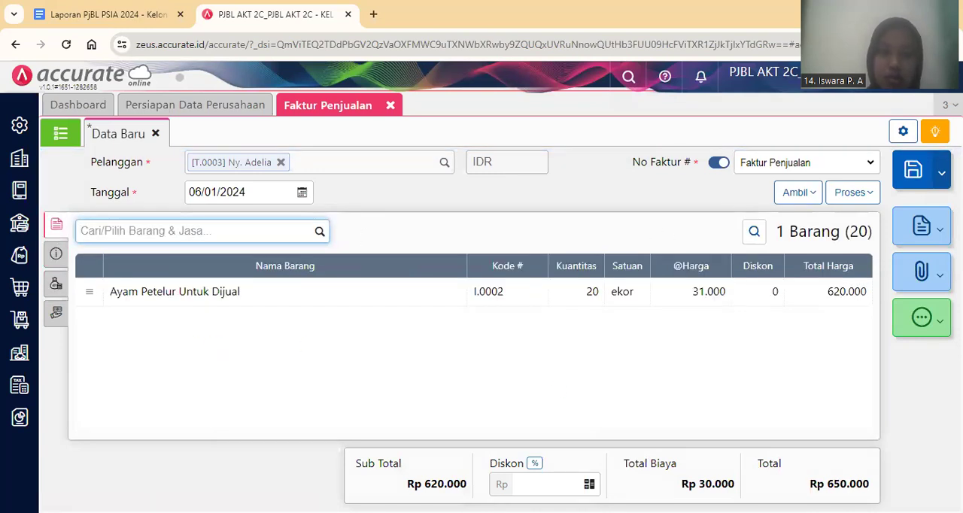
{"action": "left_click", "coordinate": [913, 173]}
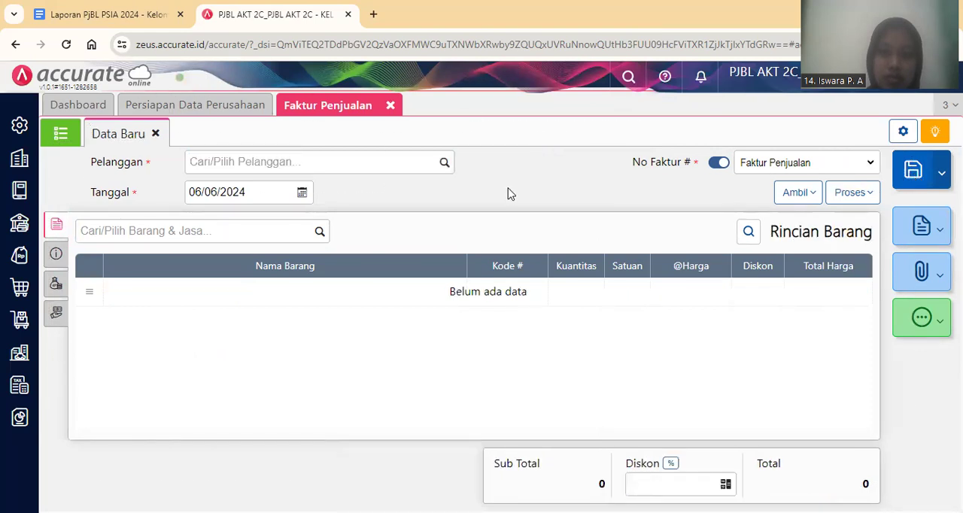
Reopen the saved 06/01/2024 sales invoice from the invoice list and review its Rincian Jurnal.
{"action": "left_click", "coordinate": [60, 133]}
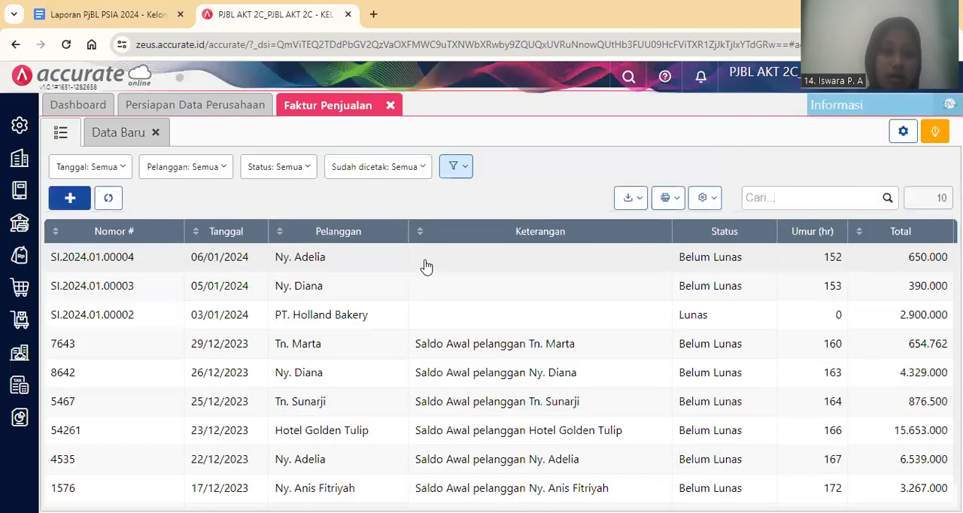
{"action": "left_click", "coordinate": [428, 260]}
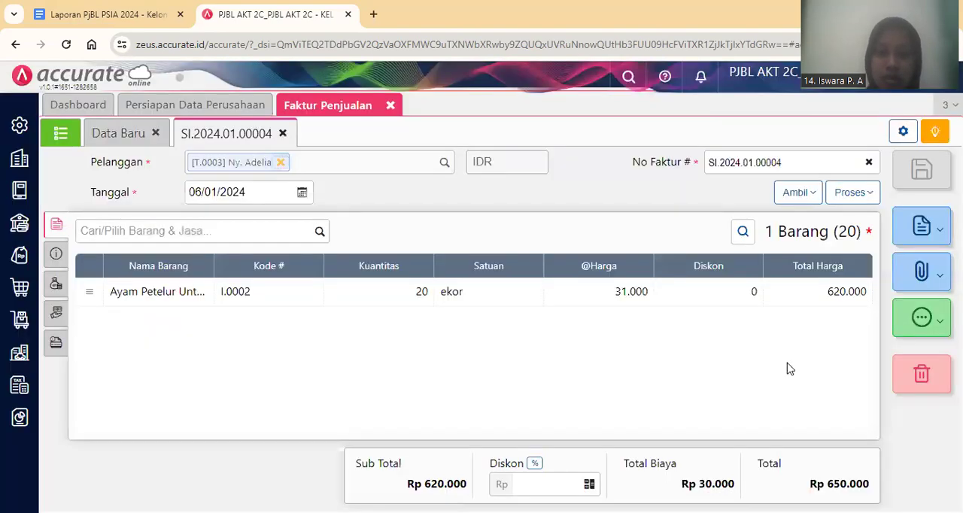
{"action": "left_click", "coordinate": [921, 321]}
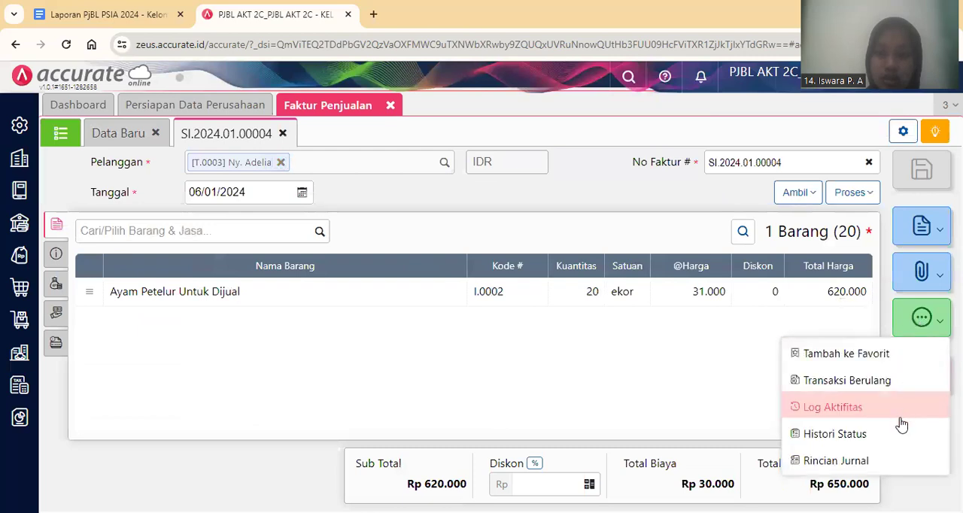
{"action": "left_click", "coordinate": [901, 467]}
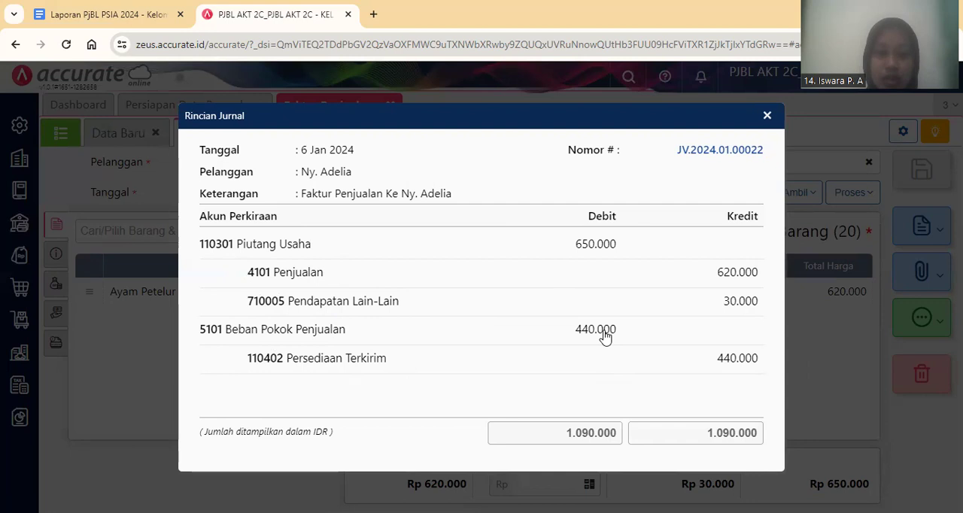
{"action": "left_click", "coordinate": [771, 114]}
Check transaction 12's payment details in the Google Docs report, and start the invoice's Pembayaran in Accurate Online.
{"action": "left_click", "coordinate": [113, 9]}
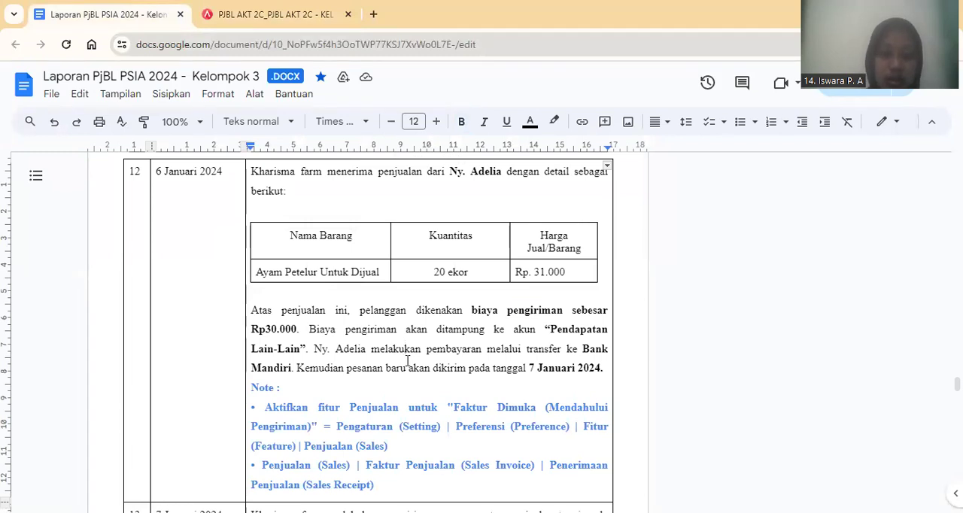
{"action": "left_click", "coordinate": [407, 367]}
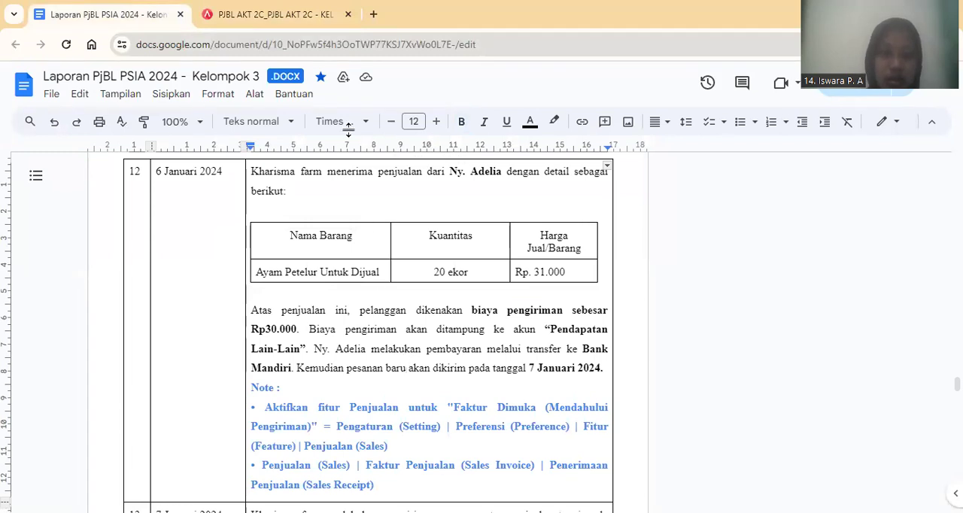
{"action": "left_click", "coordinate": [297, 23]}
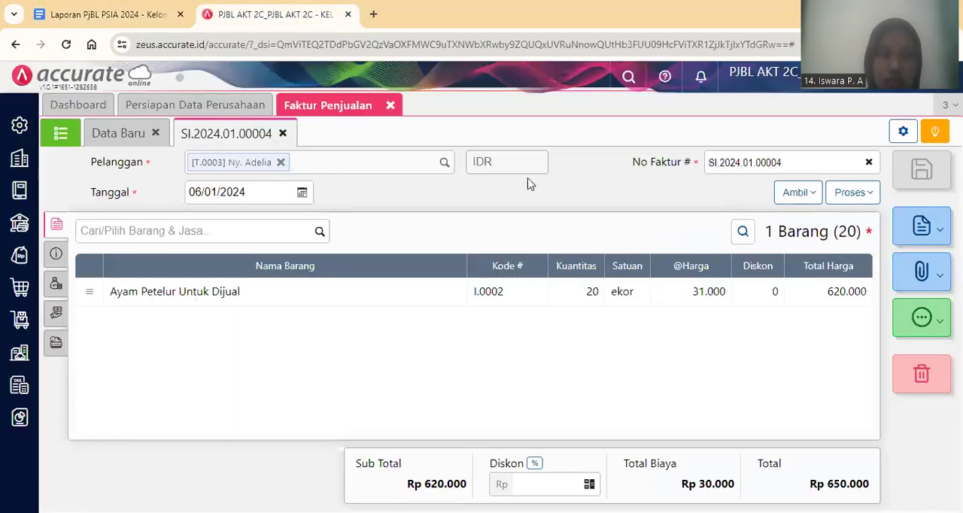
{"action": "left_click", "coordinate": [851, 195]}
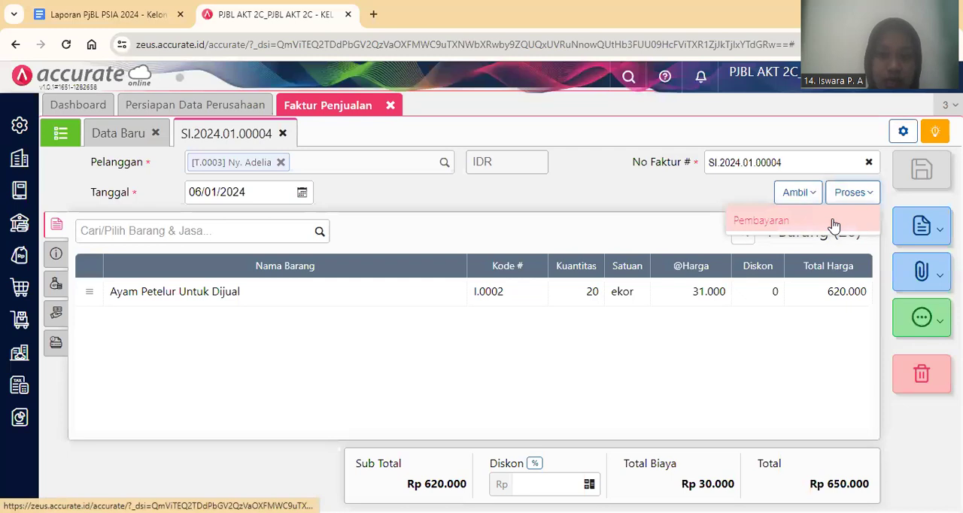
{"action": "left_click", "coordinate": [834, 224]}
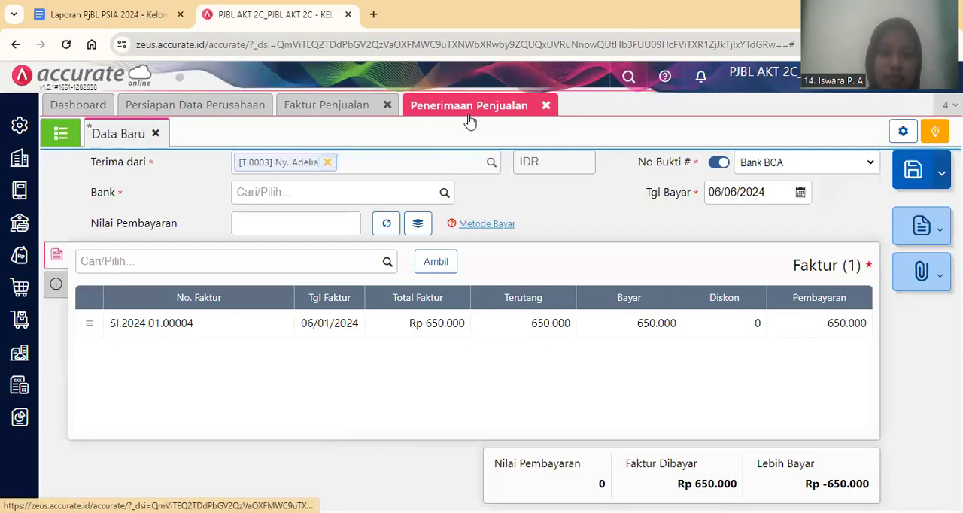
Set the receipt's bank to Bank Mandiri, calculate its Nilai Pembayaran as Rp 650.000, and choose Transfer Bank as the Metode Bayar.
{"action": "left_click", "coordinate": [445, 192]}
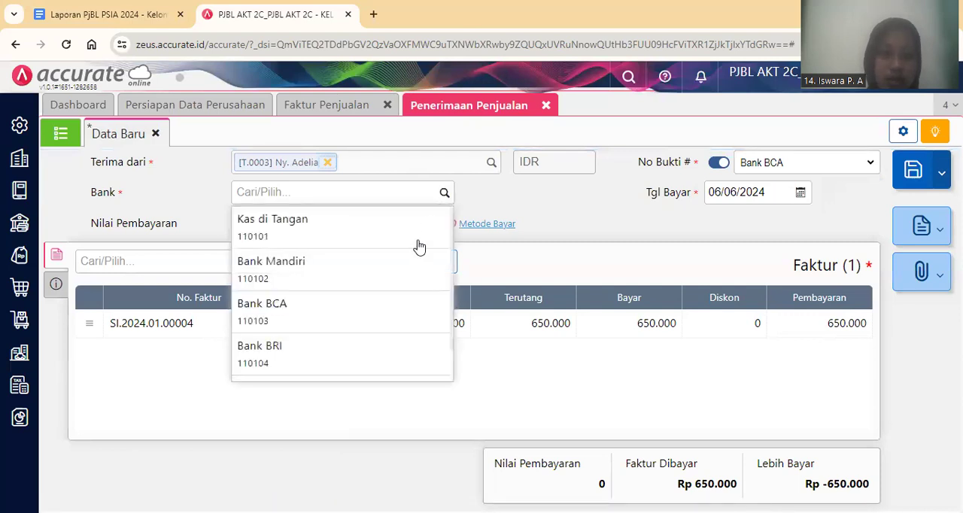
{"action": "left_click", "coordinate": [404, 279]}
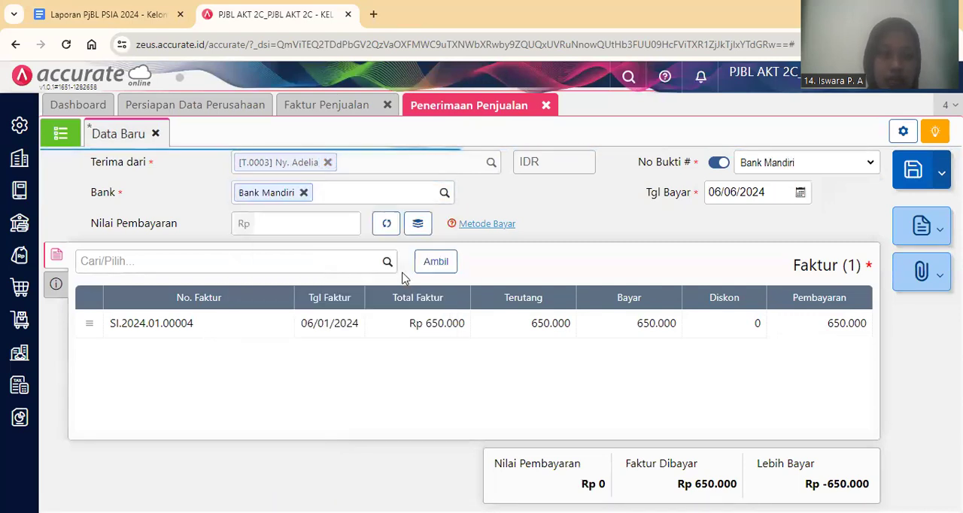
{"action": "left_click", "coordinate": [388, 225]}
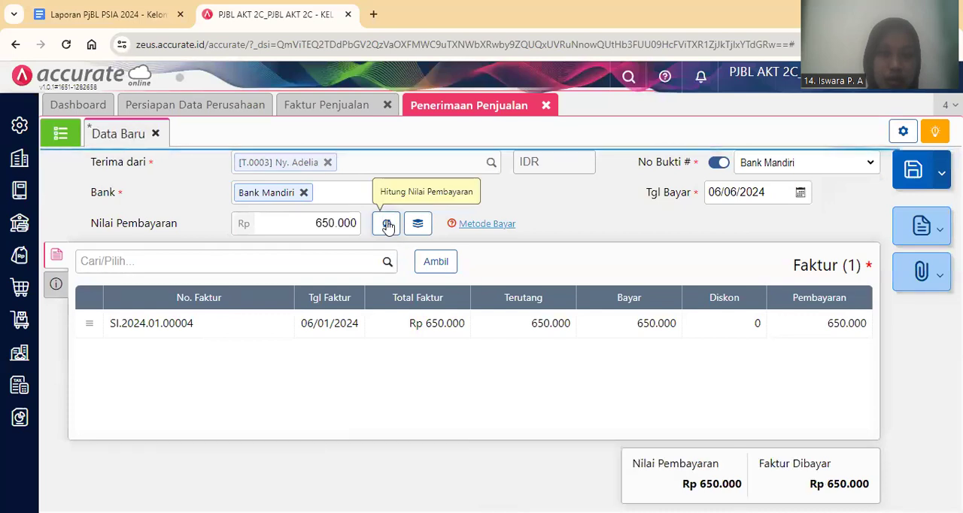
{"action": "left_click", "coordinate": [495, 227]}
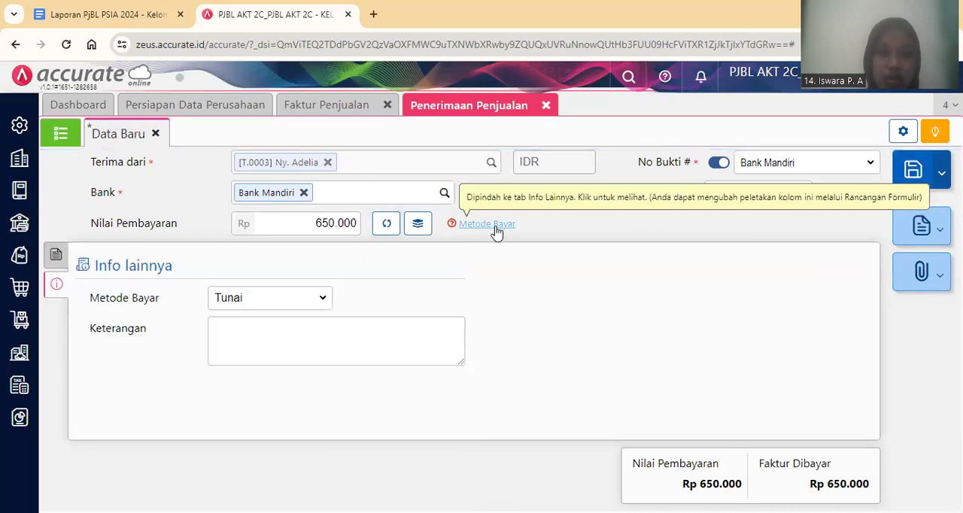
{"action": "left_click", "coordinate": [315, 299]}
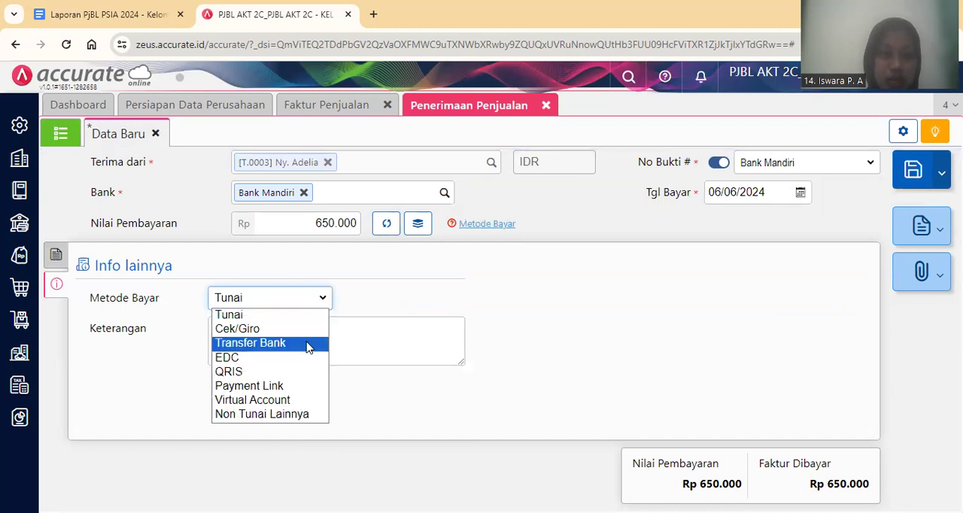
{"action": "left_click", "coordinate": [308, 345]}
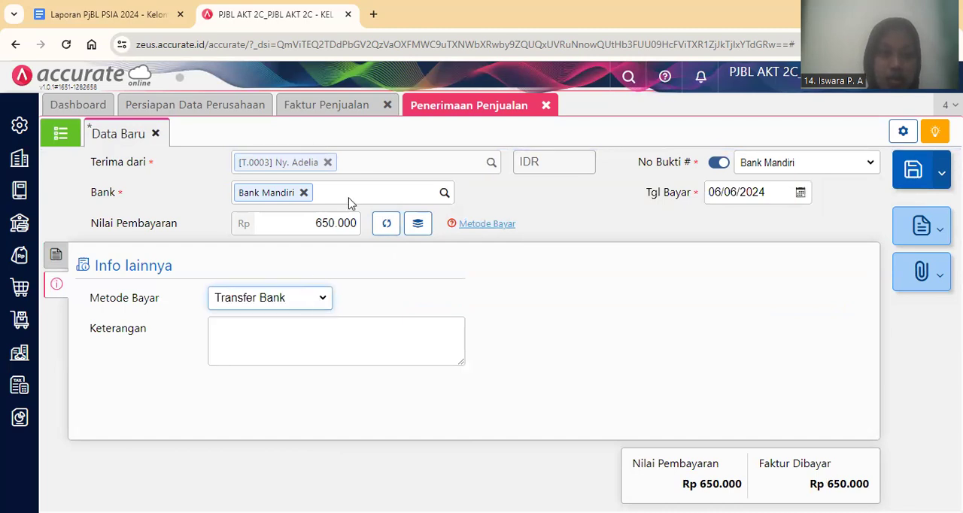
Set the sales receipt's Tgl Bayar to 06/01/2024 and save the receipt.
{"action": "left_click", "coordinate": [739, 192]}
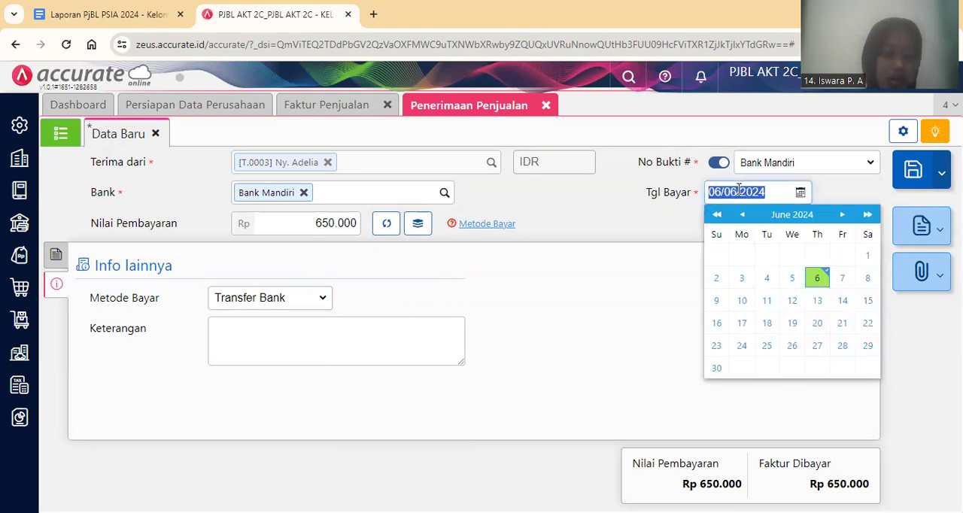
{"action": "type", "text": "06/01/2"}
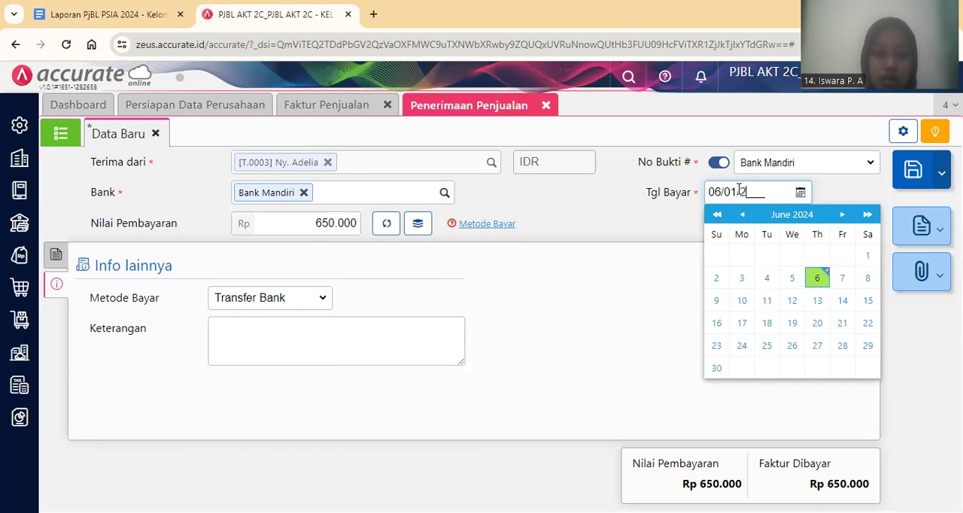
{"action": "type", "text": "024"}
{"action": "left_click", "coordinate": [584, 224]}
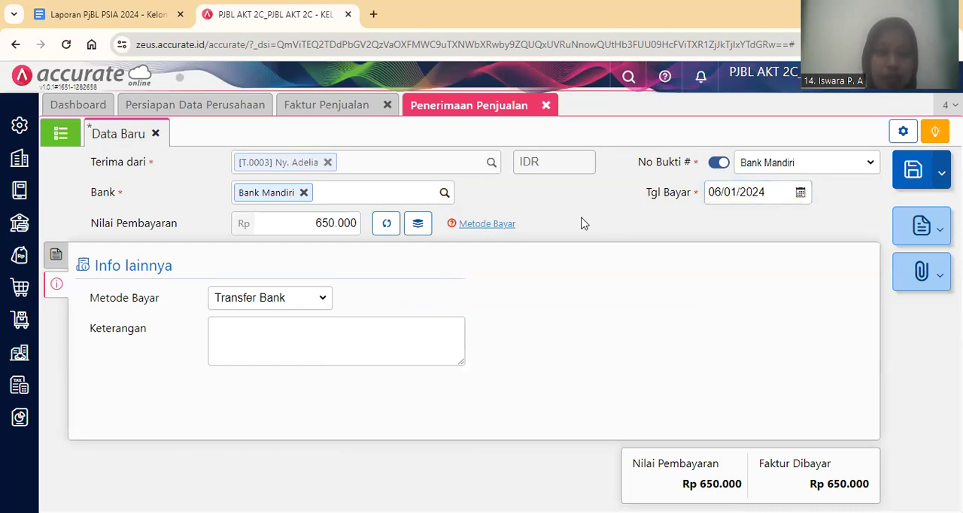
{"action": "left_click", "coordinate": [54, 255]}
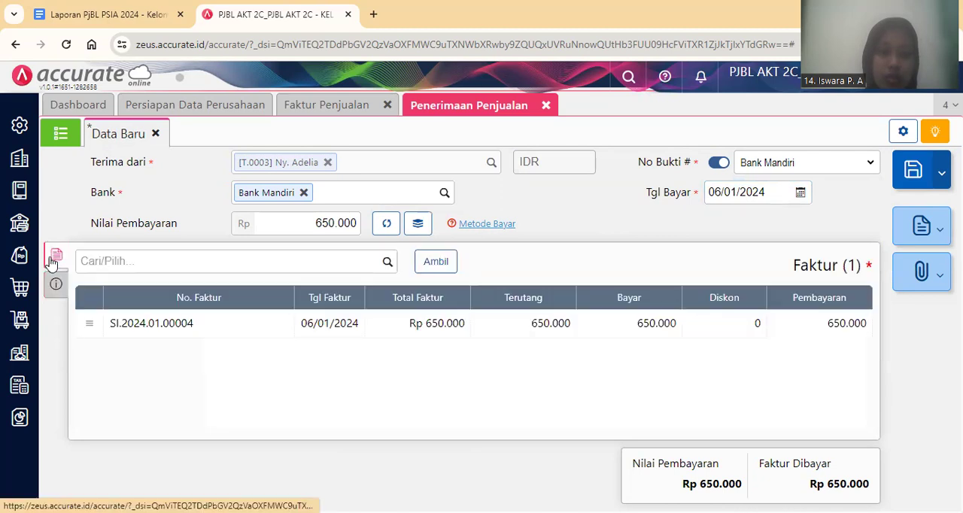
{"action": "left_click", "coordinate": [910, 173]}
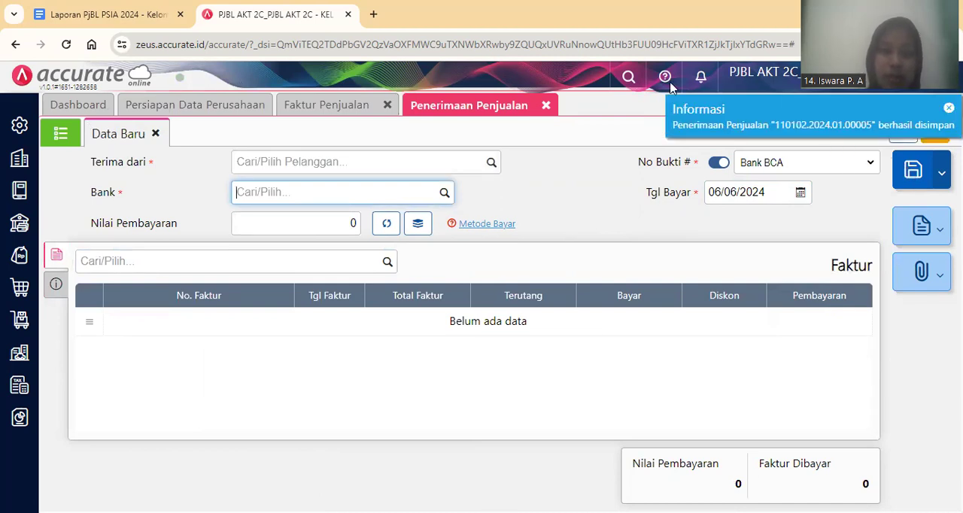
Switch to the Google Docs report and read transaction 13's delivery instructions.
{"action": "left_click", "coordinate": [96, 13]}
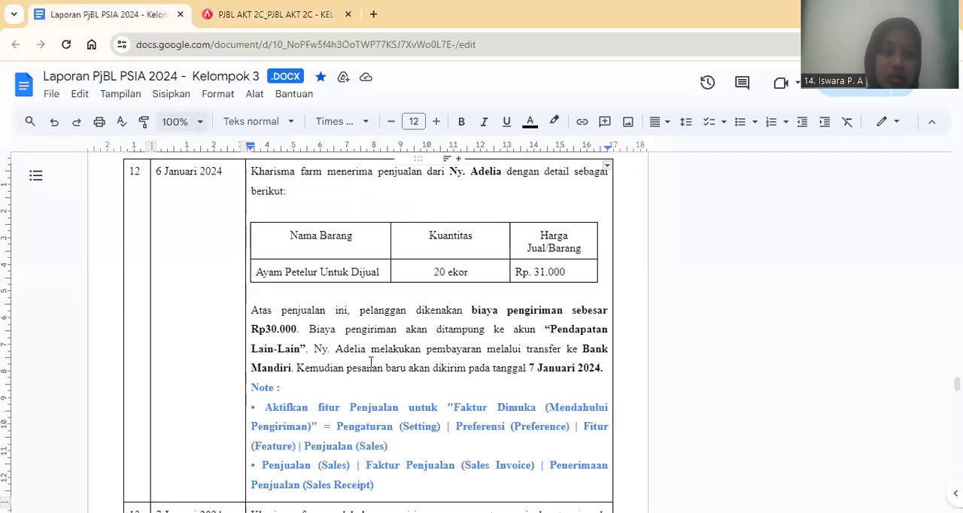
{"action": "key", "text": "Down"}
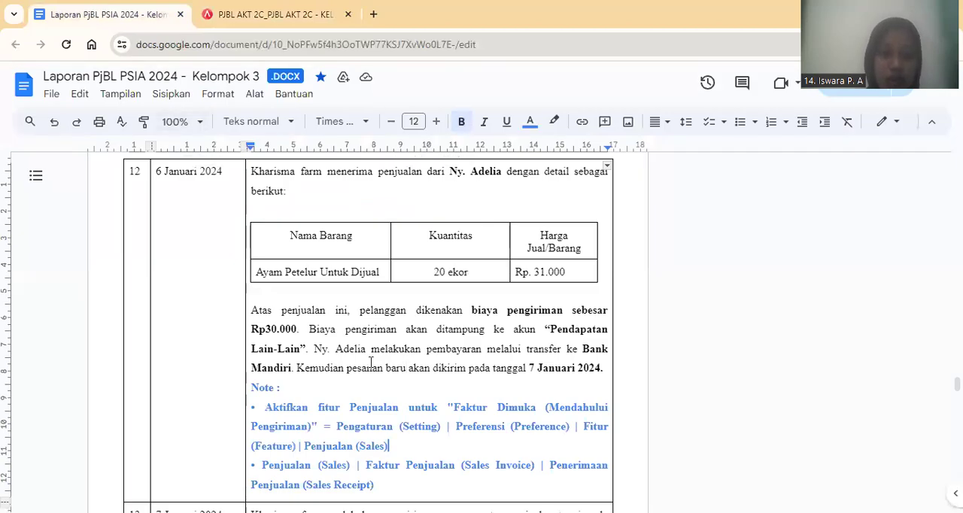
{"action": "key", "text": "Down"}
{"action": "key", "text": "Down"}
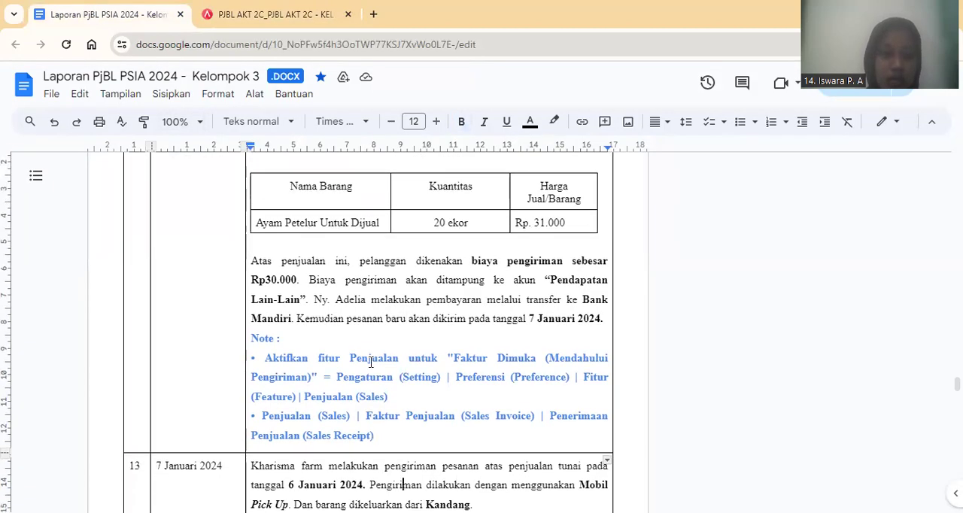
{"action": "scroll", "coordinate": [370, 362], "scroll_direction": "down", "scroll_amount": 2}
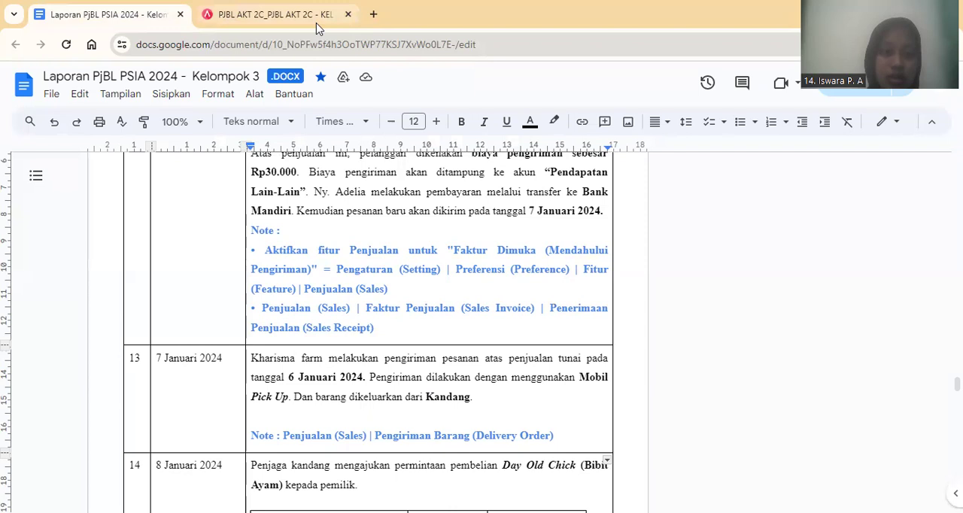
Return to Accurate Online and close the Penerimaan Penjualan and Faktur Penjualan forms.
{"action": "left_click", "coordinate": [271, 15]}
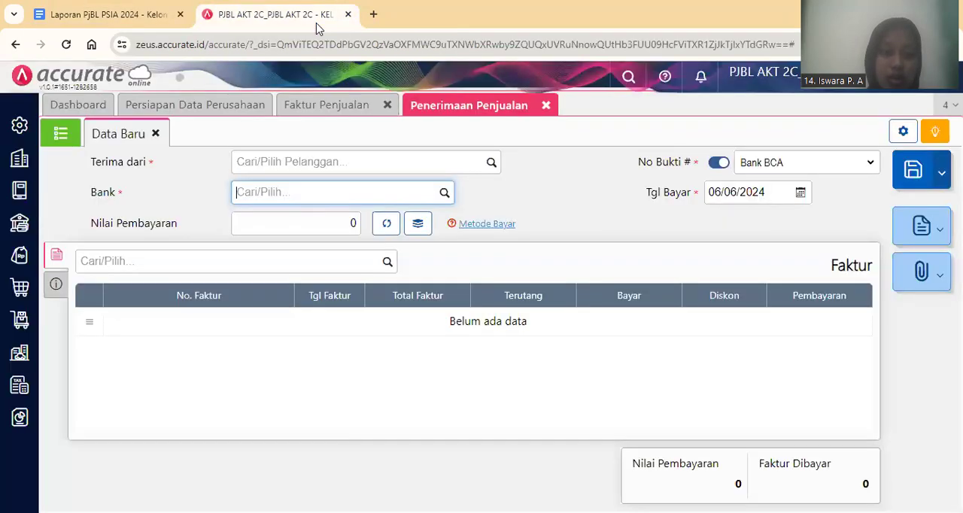
{"action": "left_click", "coordinate": [547, 106]}
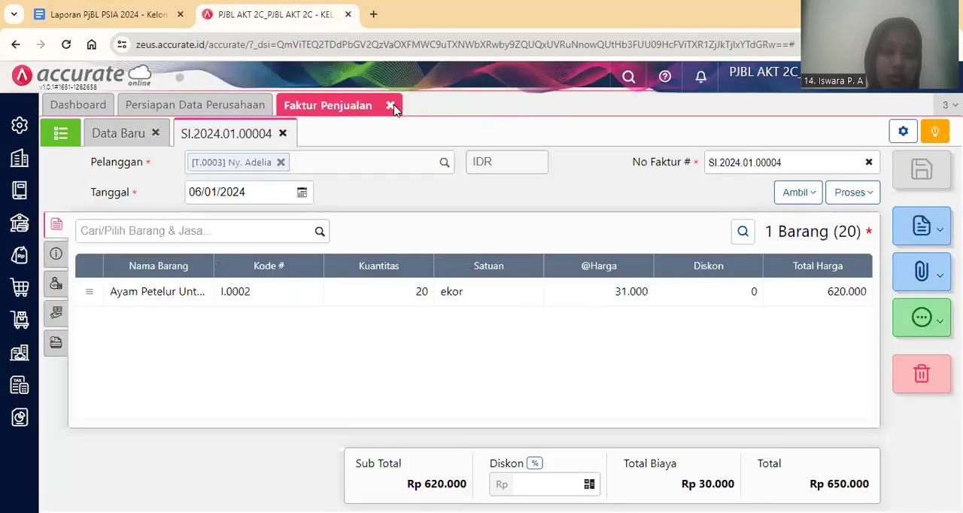
{"action": "left_click", "coordinate": [391, 106]}
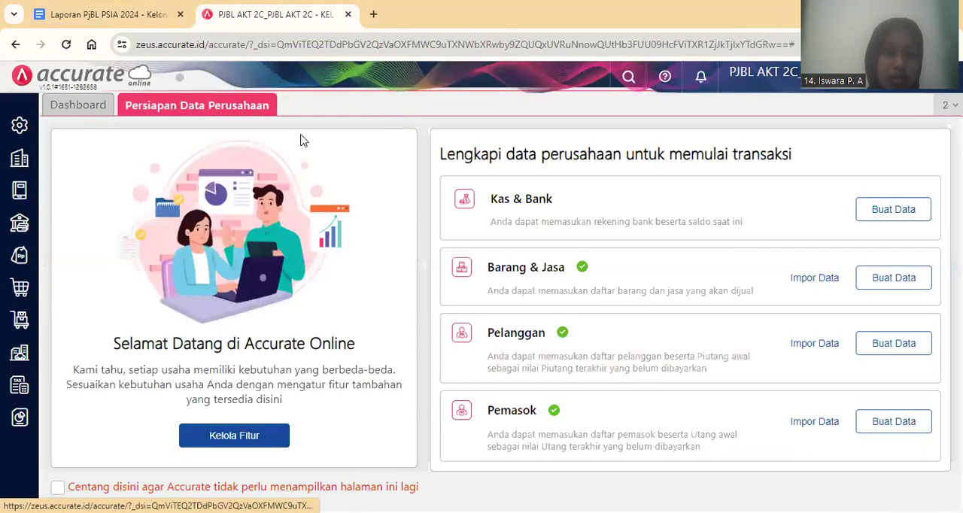
Start a new Pengiriman Pesanan under Penjualan for the customer of transaction 12's sale.
{"action": "left_click", "coordinate": [20, 262]}
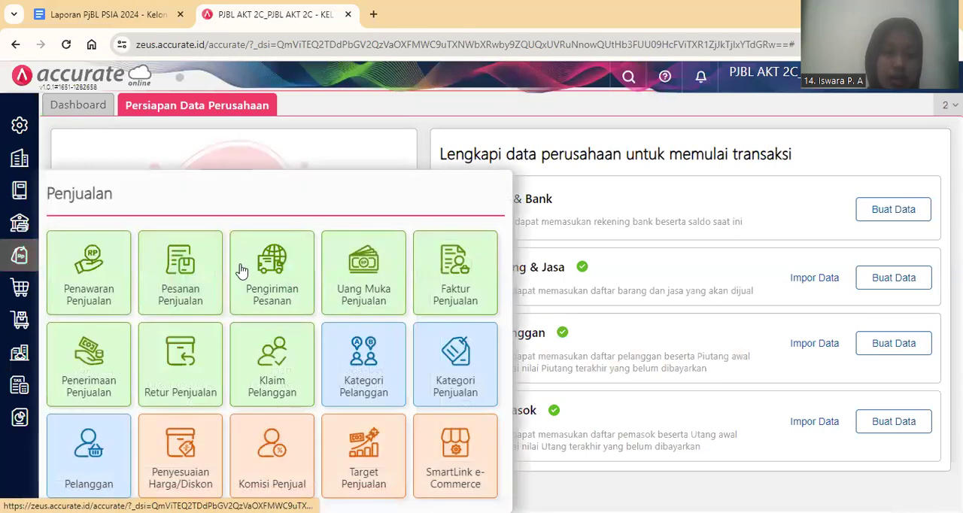
{"action": "left_click", "coordinate": [294, 275]}
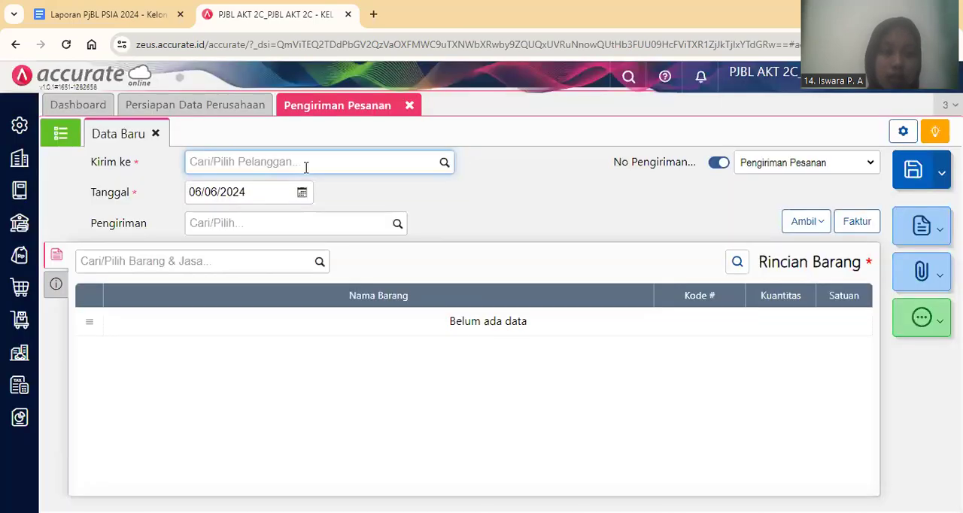
{"action": "type", "text": "Ny. Adelia"}
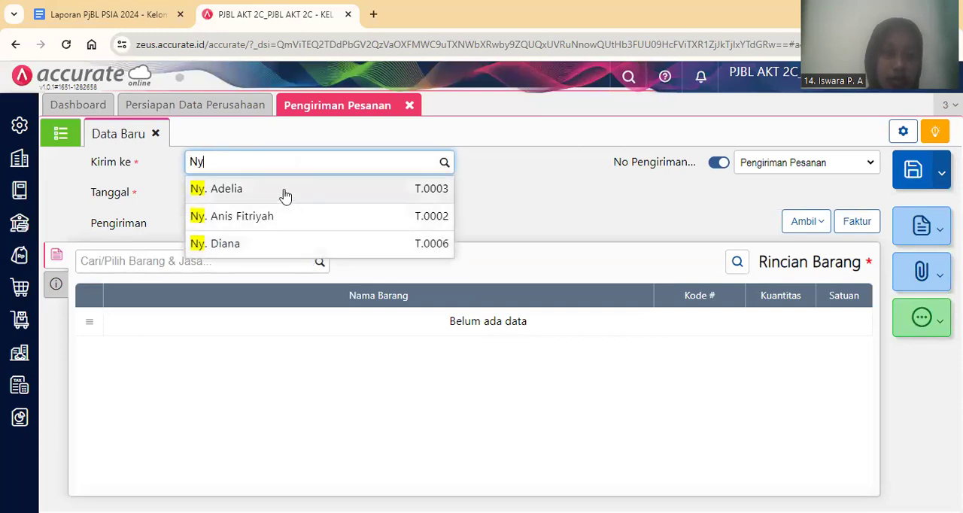
{"action": "left_click", "coordinate": [285, 194]}
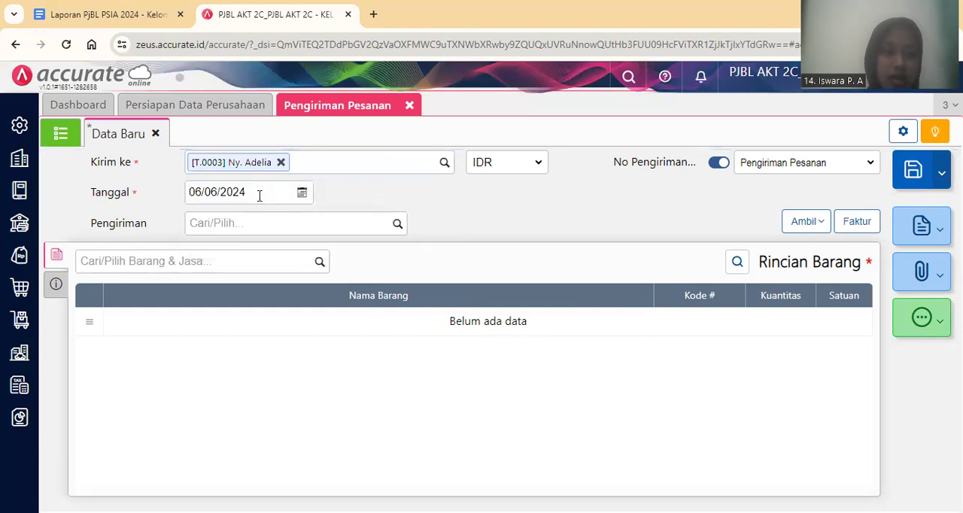
Set the delivery's Tanggal to 07/01/2024 and choose Mobil Pick Up as the Pengiriman.
{"action": "left_click", "coordinate": [259, 195]}
{"action": "type", "text": "07/01/202"}
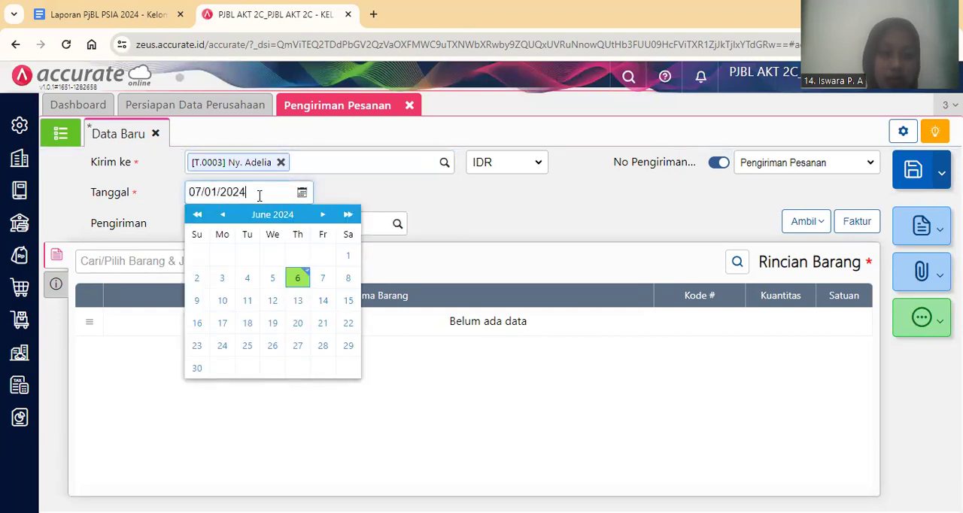
{"action": "left_click", "coordinate": [429, 194]}
{"action": "left_click", "coordinate": [361, 228]}
{"action": "type", "text": "Mobil Pi"}
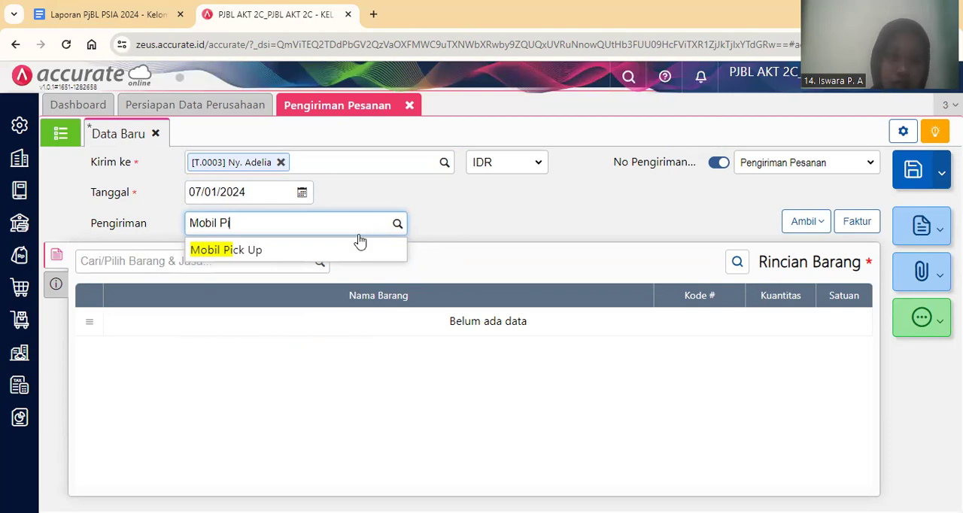
{"action": "left_click", "coordinate": [364, 256]}
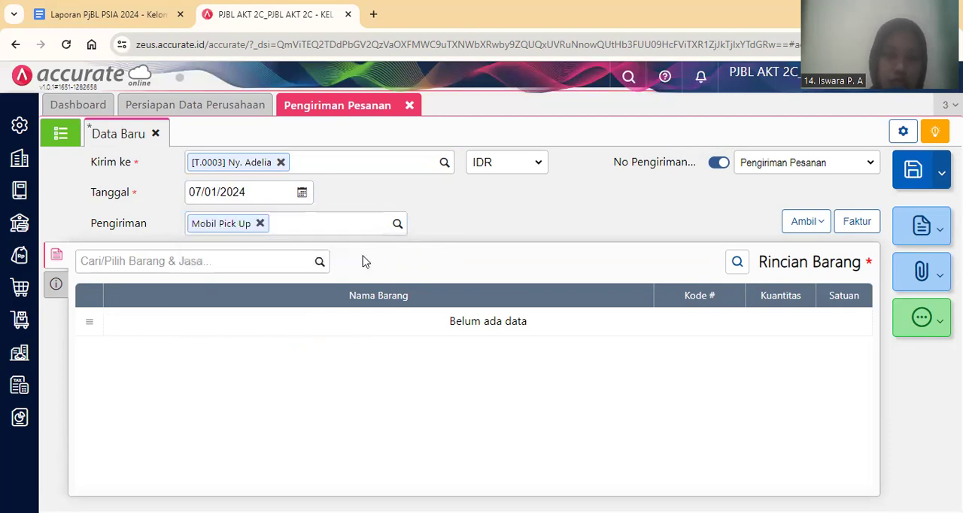
Copy the items from the customer's Faktur Dimuka dated 06/01/2024 into the delivery.
{"action": "left_click", "coordinate": [806, 221]}
{"action": "left_click", "coordinate": [762, 310]}
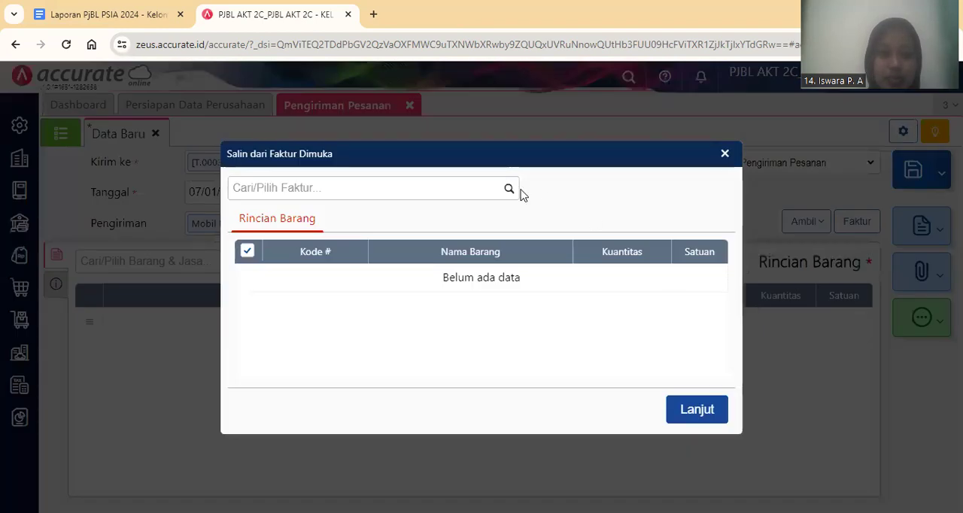
{"action": "left_click", "coordinate": [511, 192]}
{"action": "left_click", "coordinate": [490, 224]}
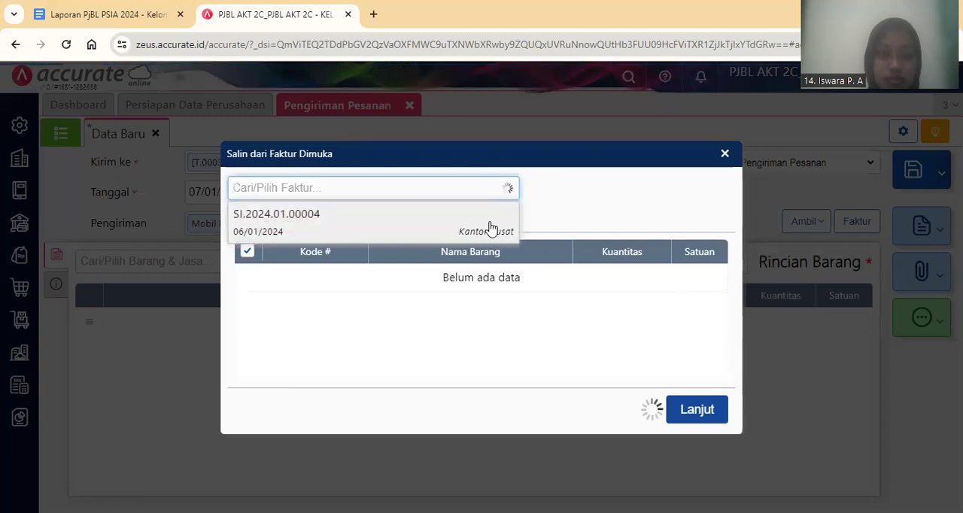
{"action": "left_click", "coordinate": [715, 427]}
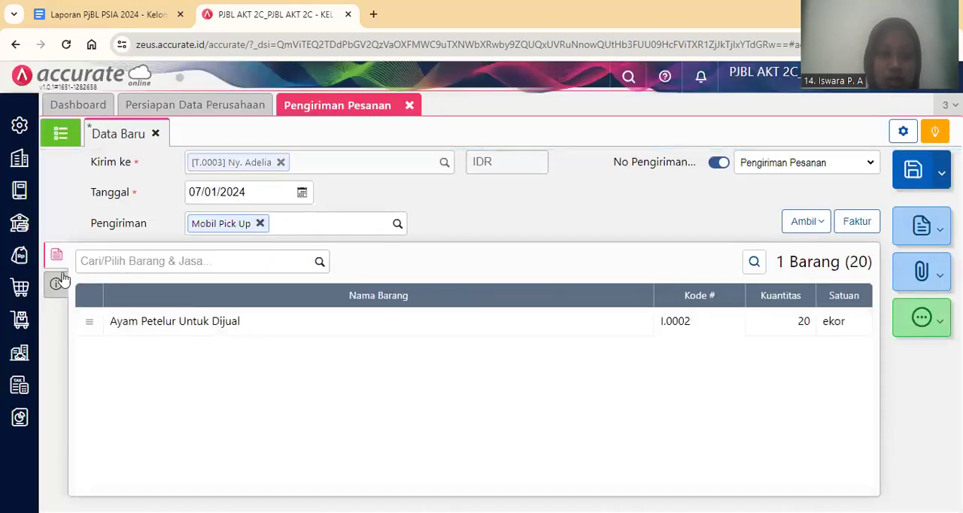
Check the delivery's Info lainnya and the Ayam Petelur Untuk Dijual item details, and save the delivery.
{"action": "left_click", "coordinate": [56, 284]}
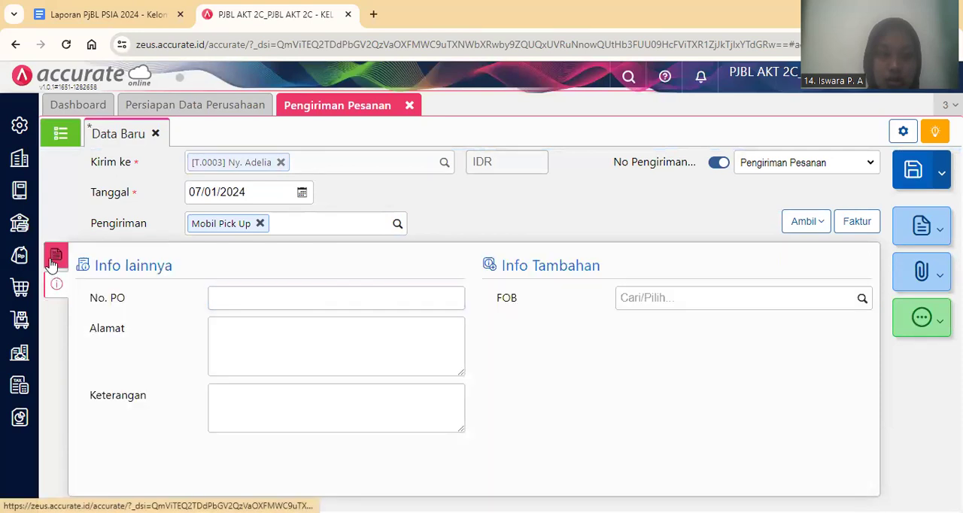
{"action": "left_click", "coordinate": [57, 258]}
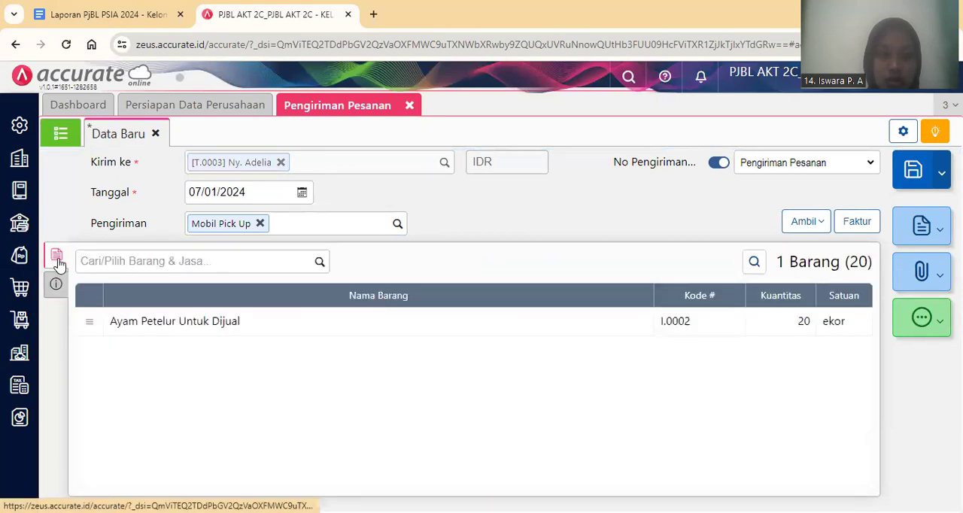
{"action": "left_click", "coordinate": [167, 321]}
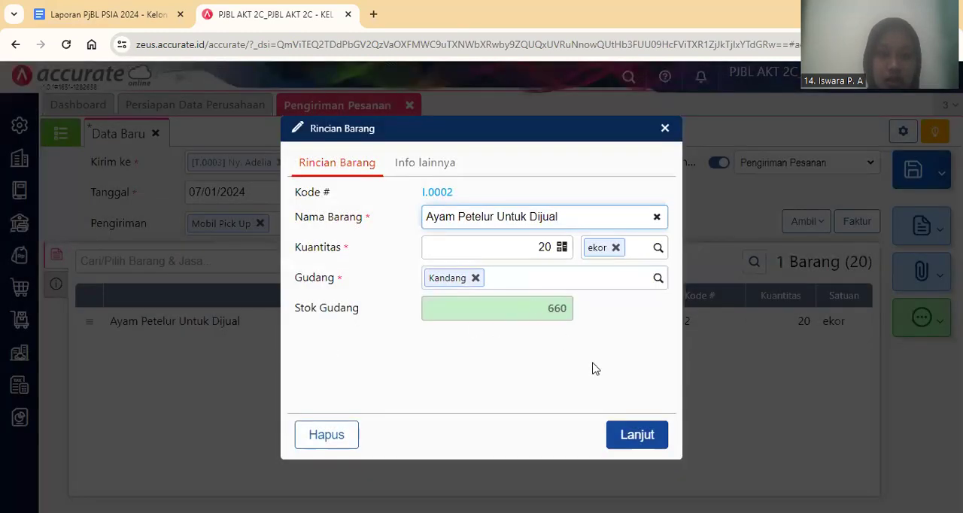
{"action": "left_click", "coordinate": [646, 436]}
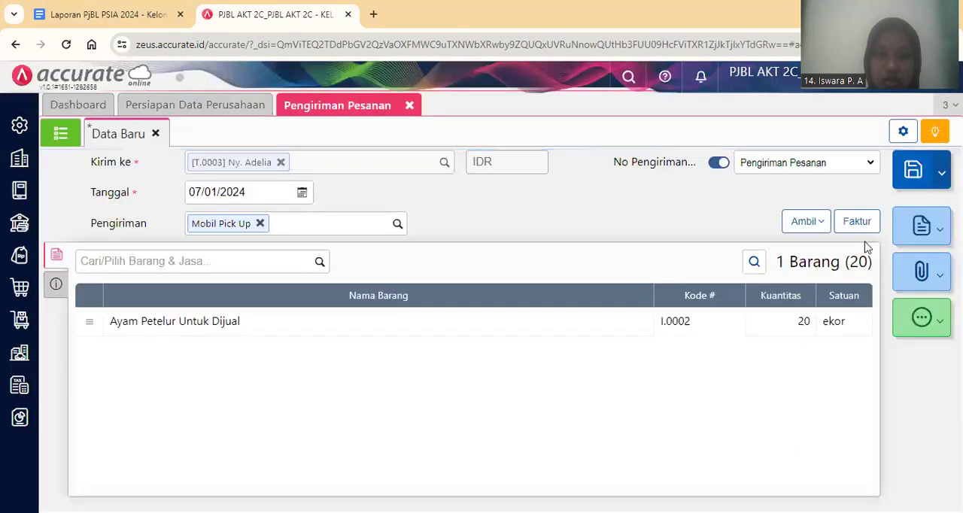
{"action": "left_click", "coordinate": [913, 175]}
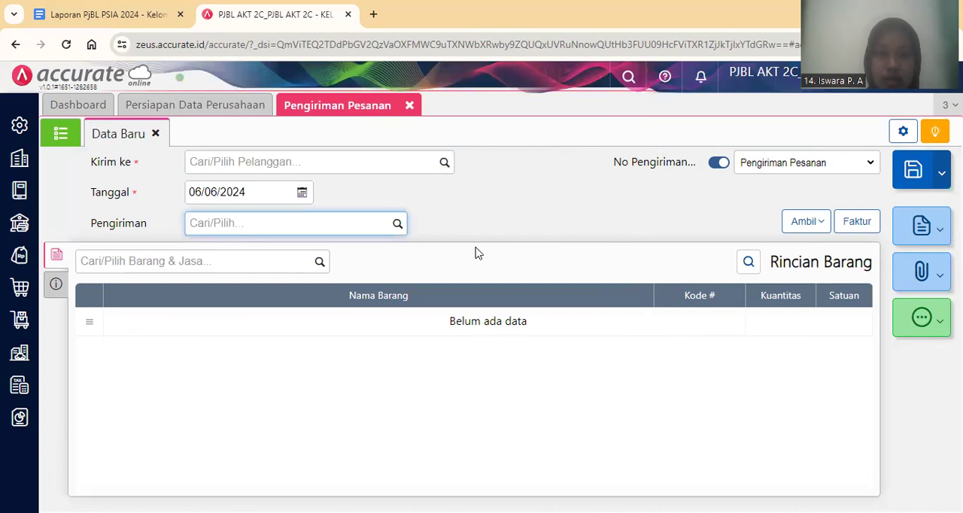
Open the saved 07/01/2024 delivery from the Pengiriman Pesanan list and review its Rincian Jurnal.
{"action": "left_click", "coordinate": [60, 134]}
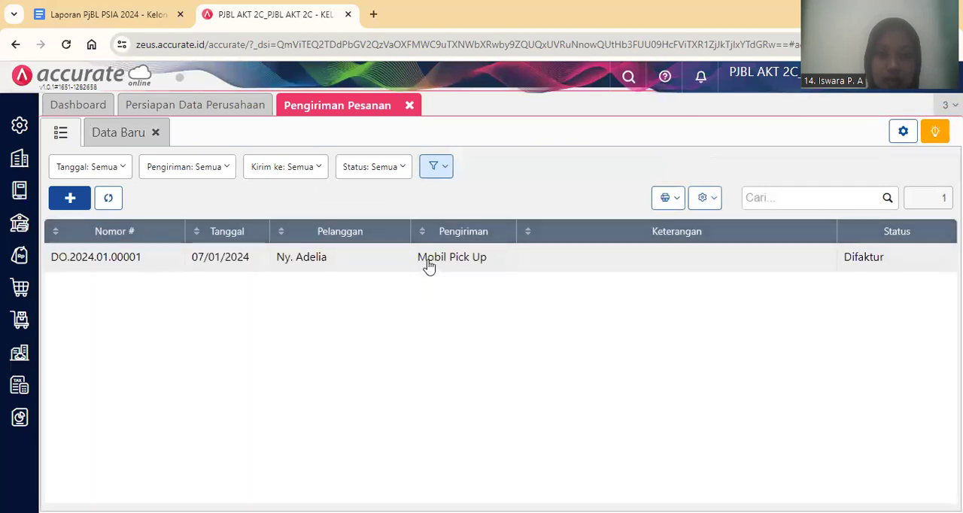
{"action": "left_click", "coordinate": [428, 265]}
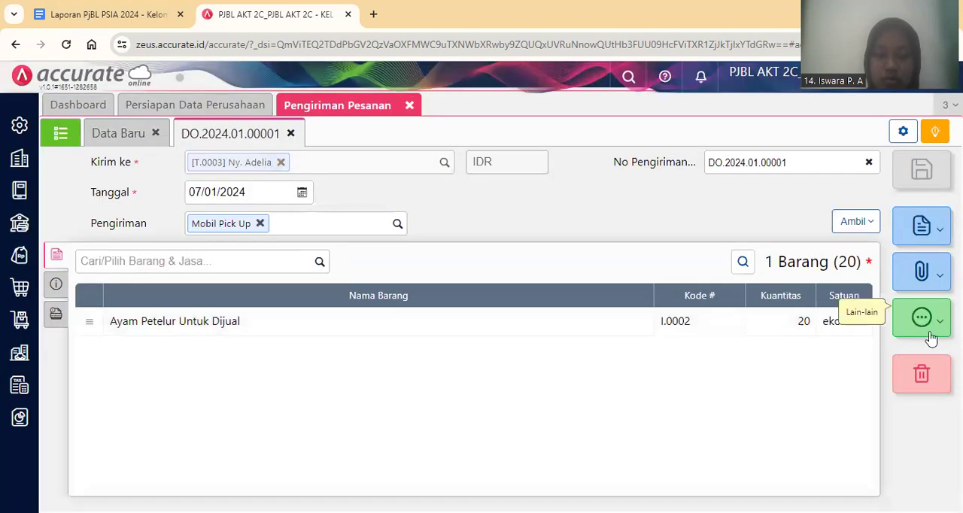
{"action": "left_click", "coordinate": [931, 339]}
{"action": "left_click", "coordinate": [897, 431]}
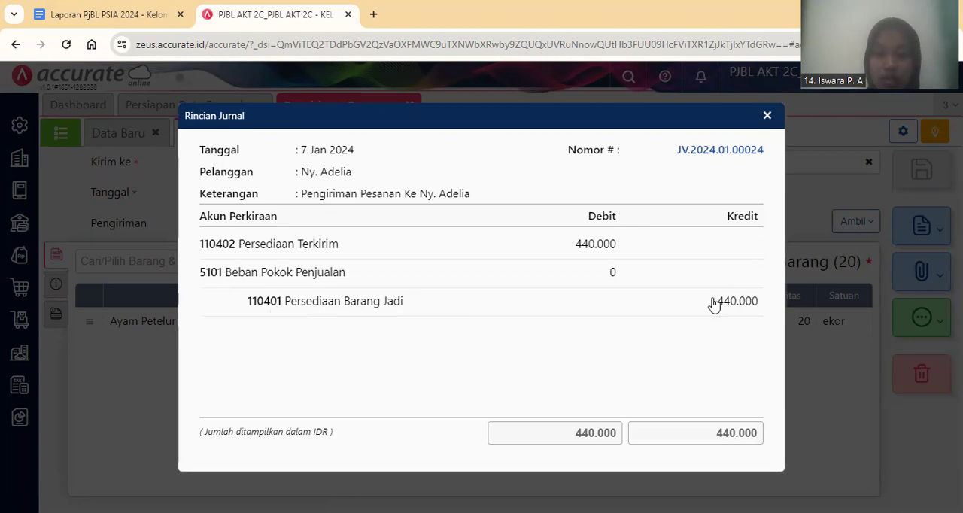
{"action": "left_click", "coordinate": [767, 119]}
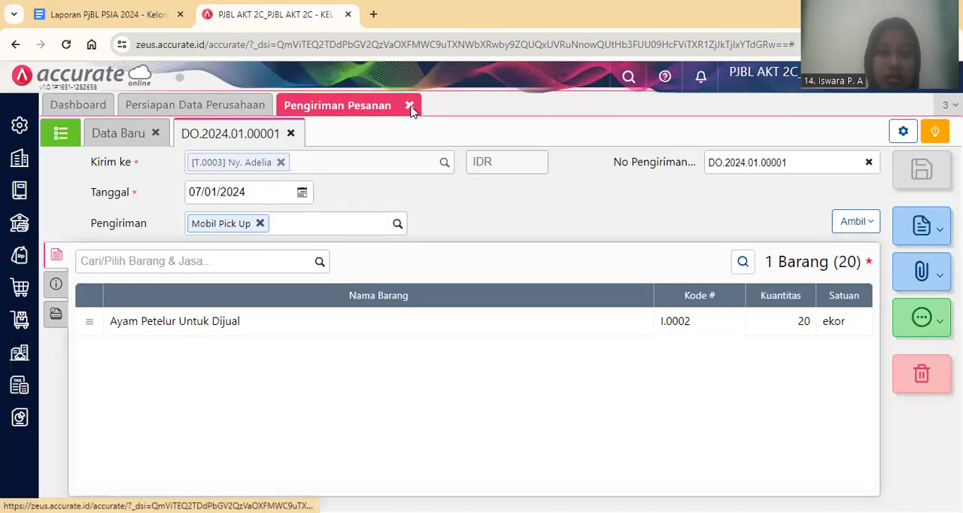
Close the Pengiriman Pesanan form and switch to the Google Docs report with the transaction instructions.
{"action": "left_click", "coordinate": [410, 107]}
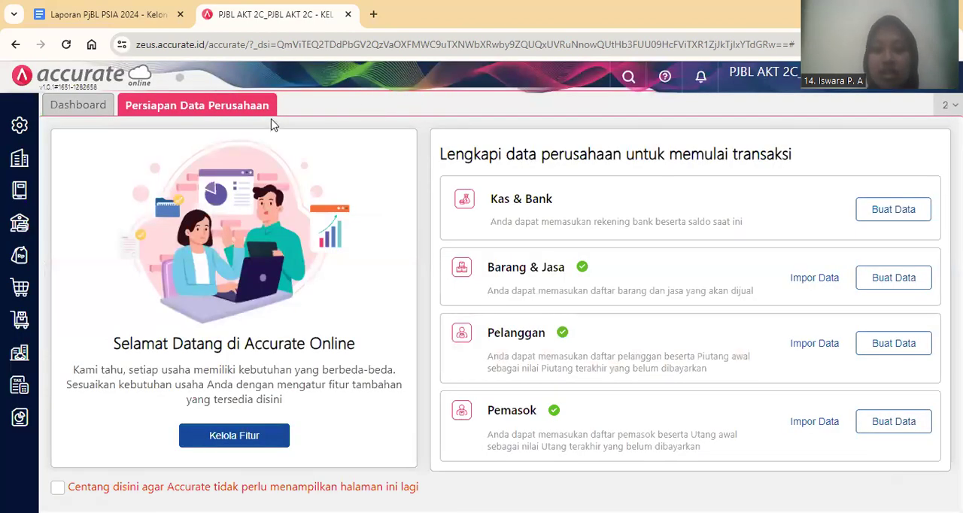
{"action": "left_click", "coordinate": [162, 23]}
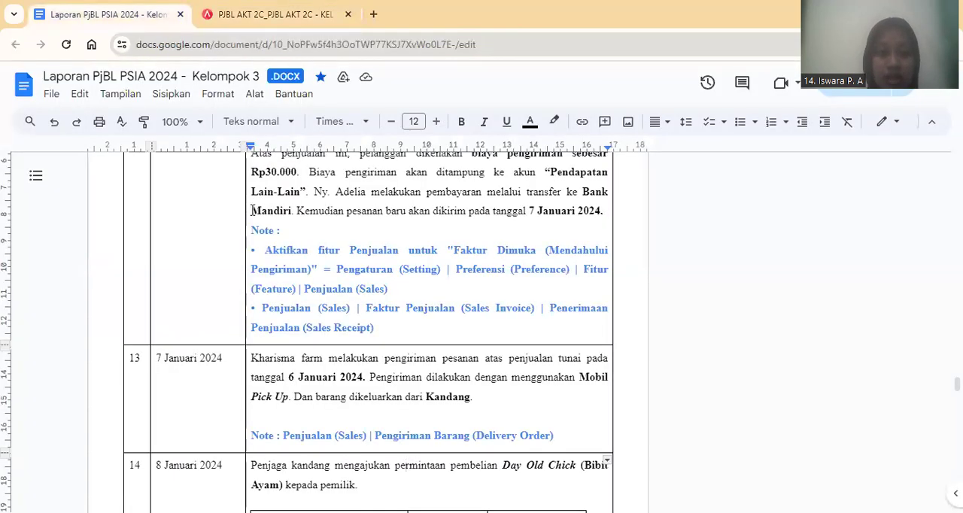